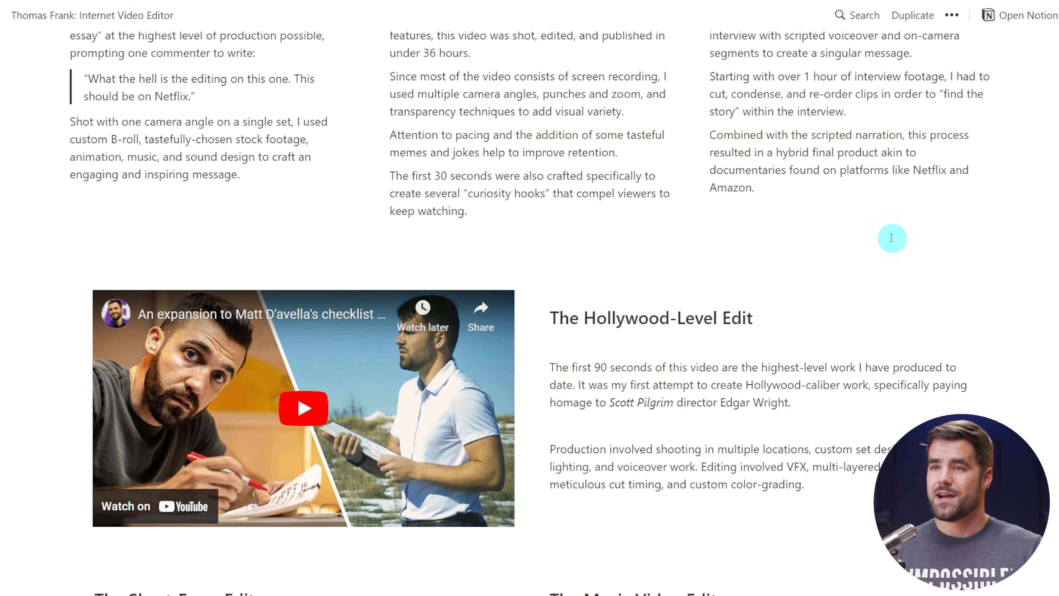
Review the sample videos on the portfolio page, from the three featured edits to the short-form and music video sections.
scroll(800, 407, down, 10)
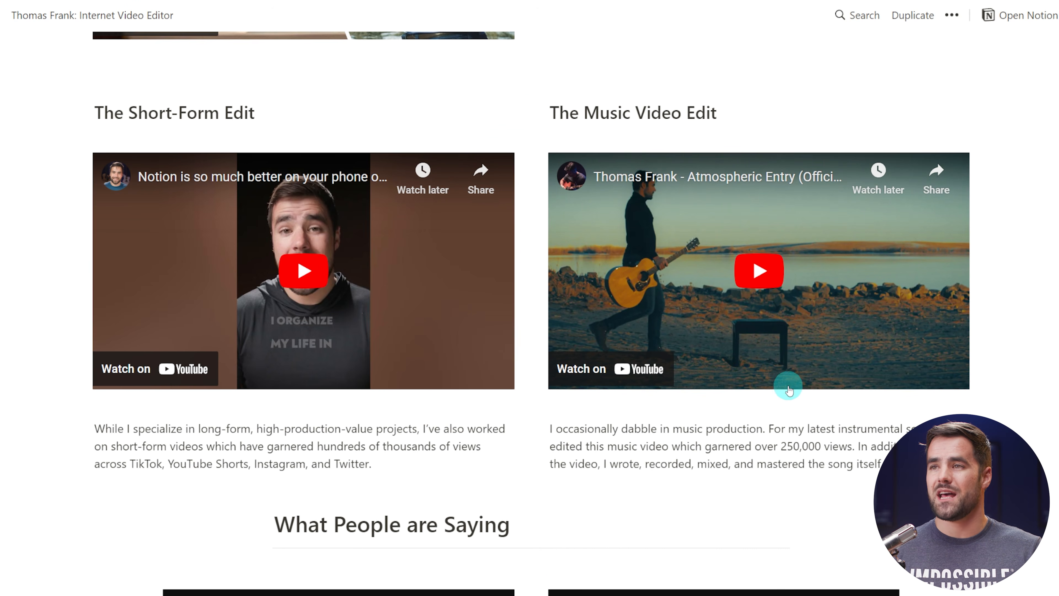
scroll(810, 392, up, 14)
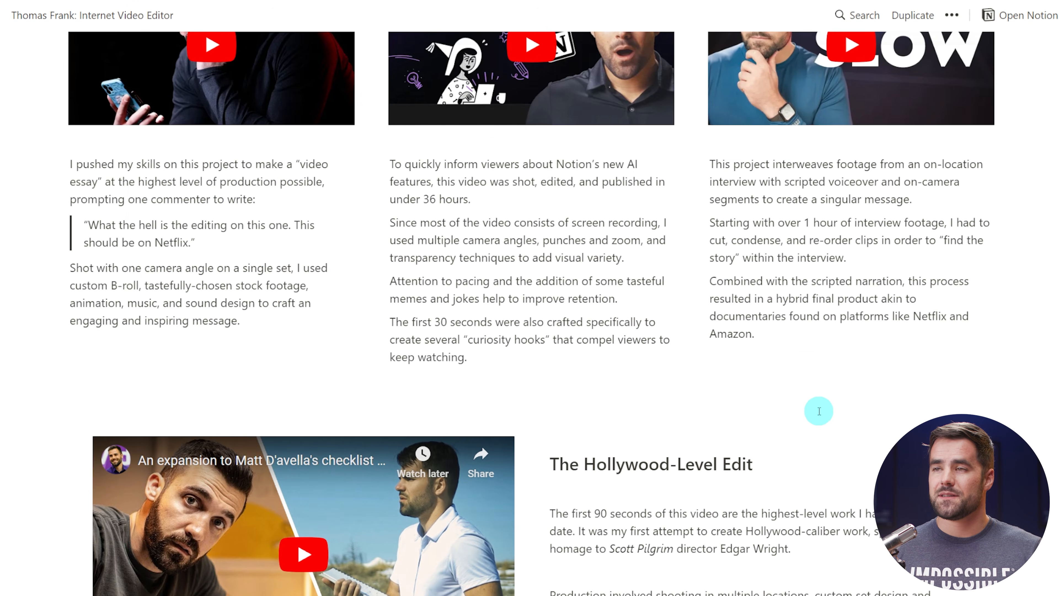
scroll(819, 411, up, 4)
scroll(419, 346, down, 2)
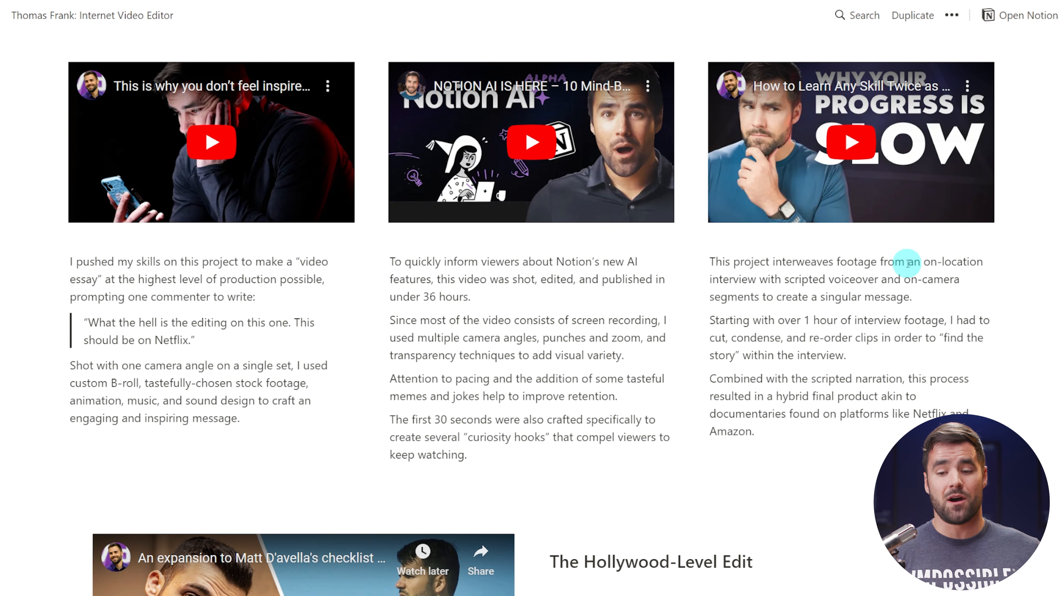
scroll(929, 255, down, 20)
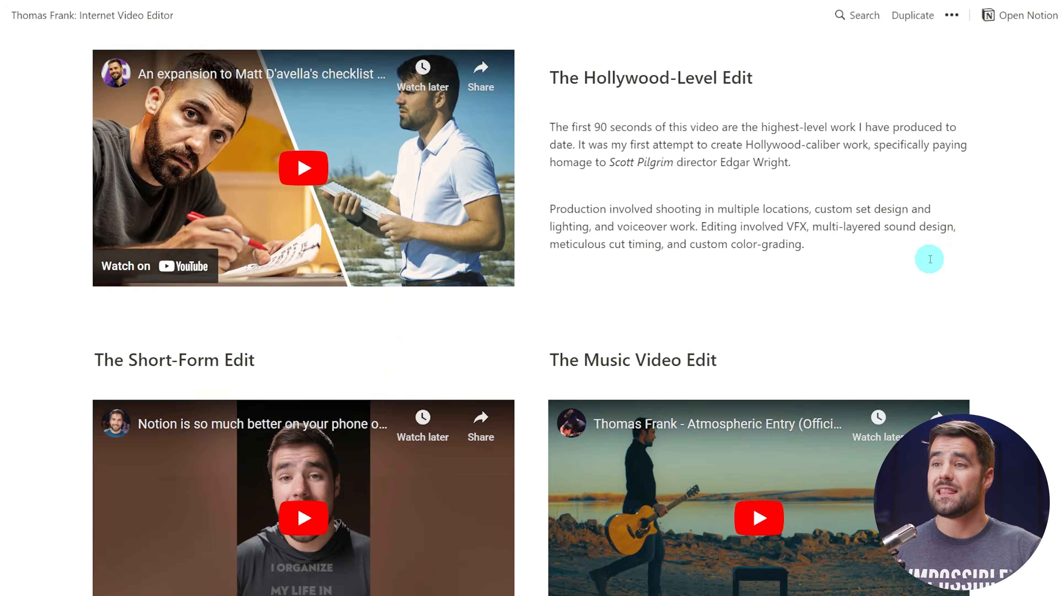
scroll(965, 173, down, 3)
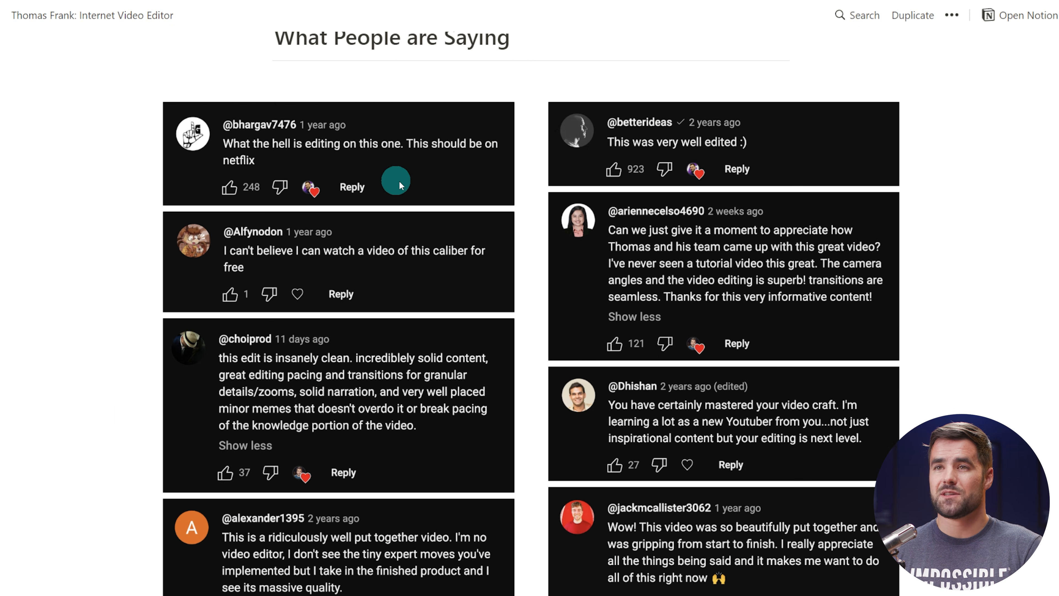
Examine the viewer comments used as testimonials in the "What People are Saying" section.
scroll(512, 207, down, 2)
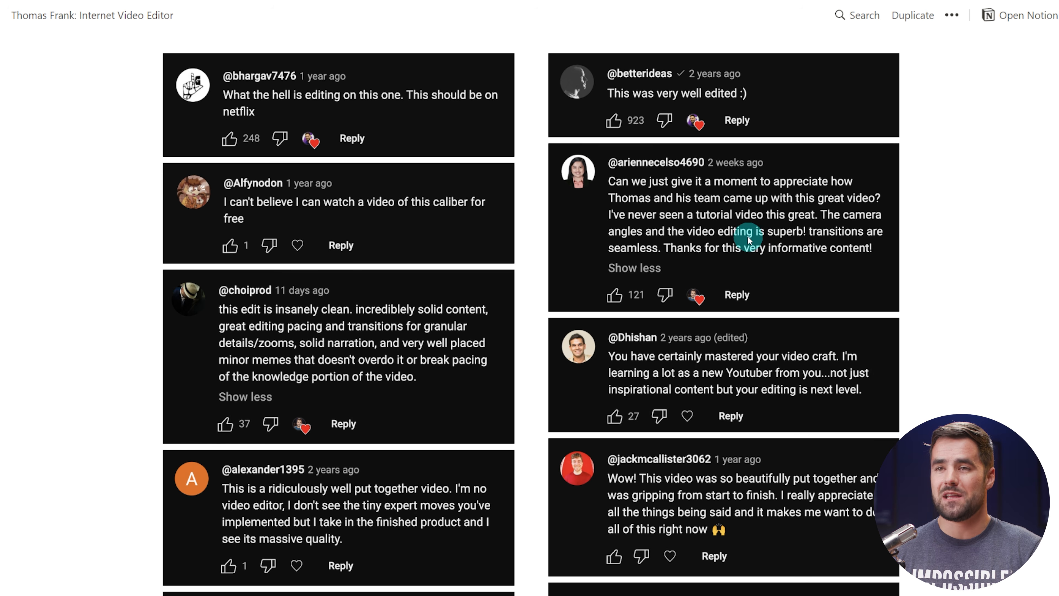
scroll(396, 222, down, 5)
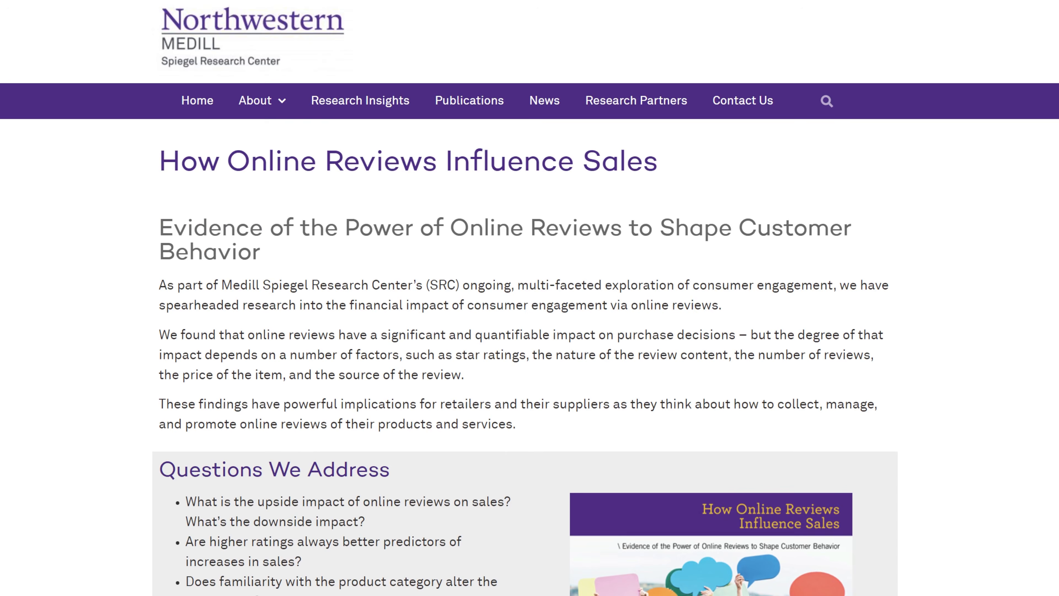
scroll(530, 298, down, 10)
scroll(530, 298, down, 3)
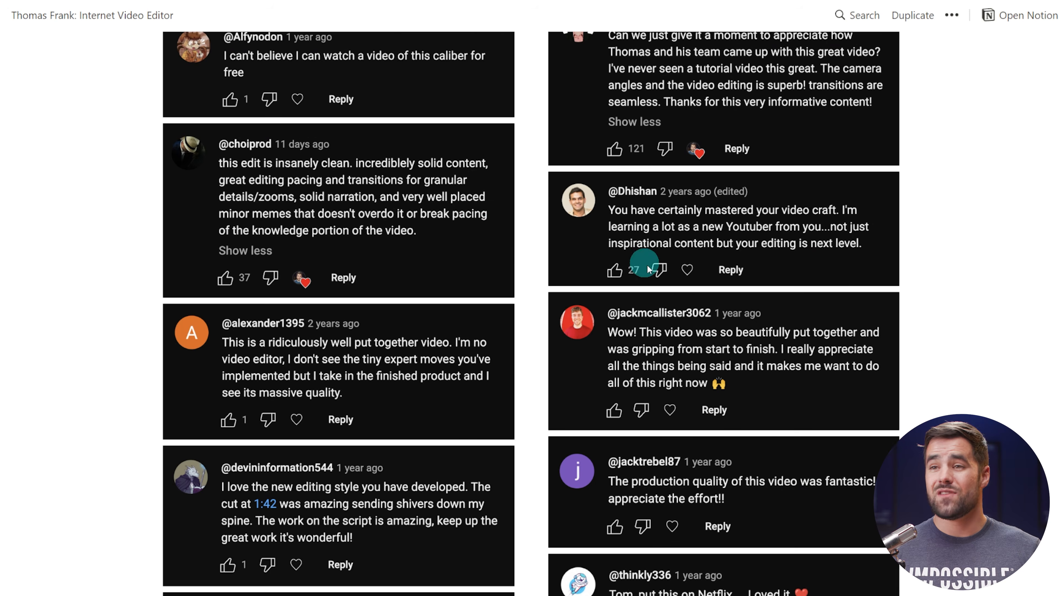
scroll(650, 268, up, 5)
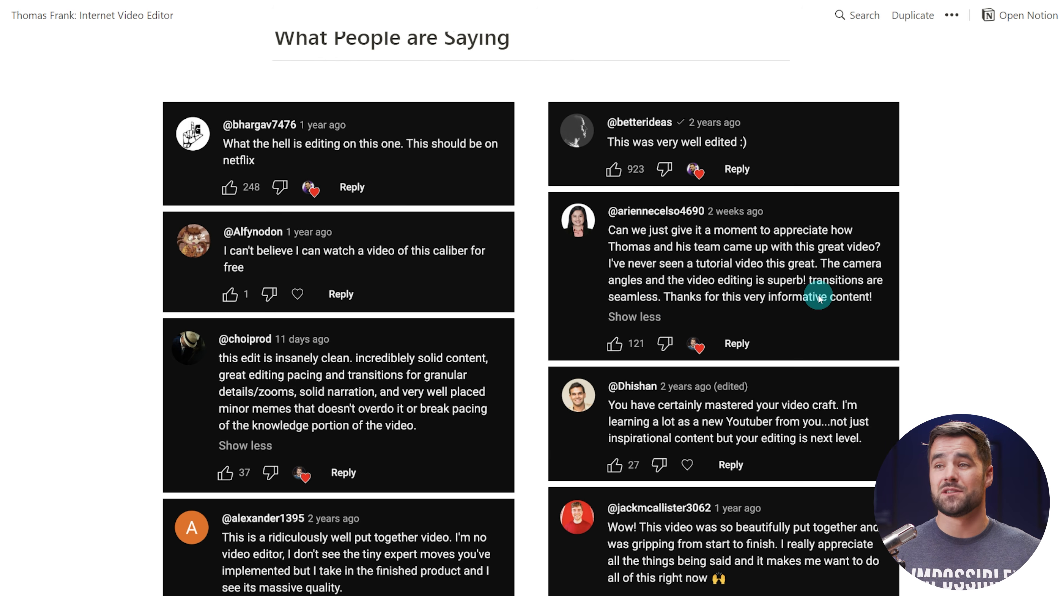
scroll(812, 316, down, 5)
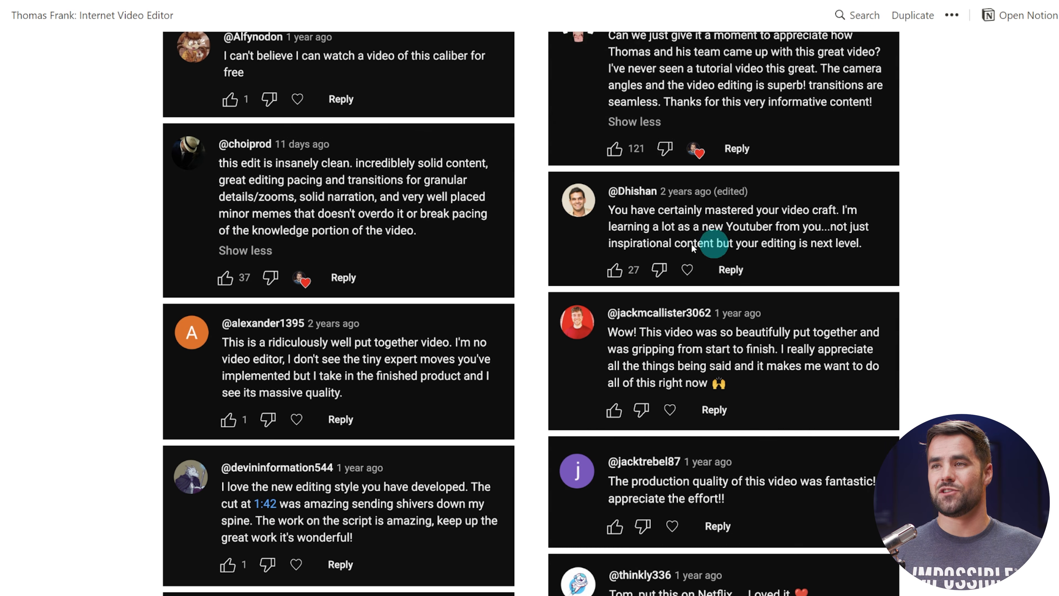
scroll(644, 401, down, 13)
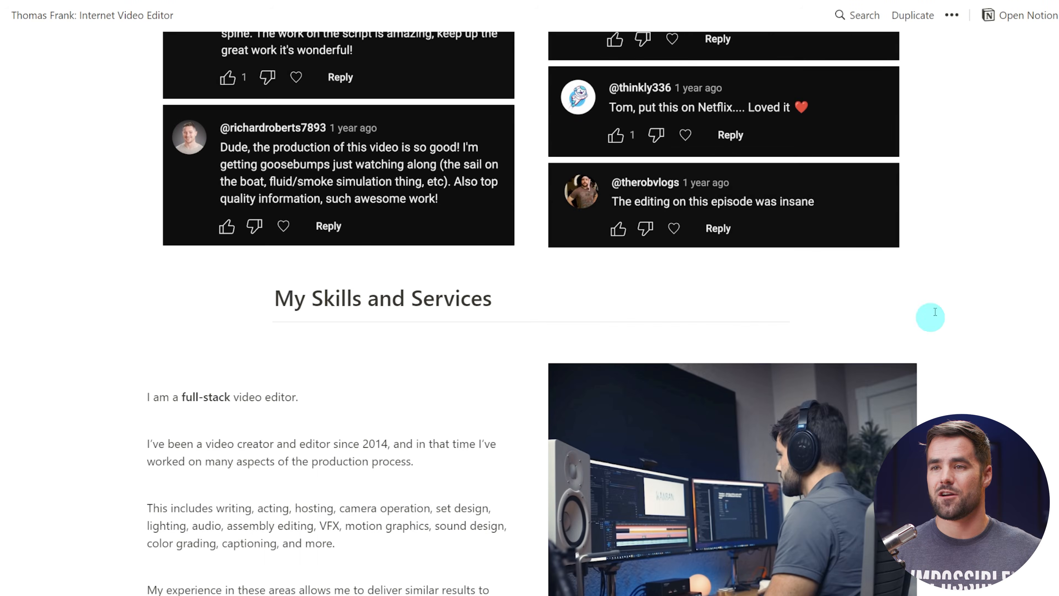
Read the "My Skills and Services" and "The Value of Great Editing" sections, including the video analytics image.
scroll(978, 279, down, 1)
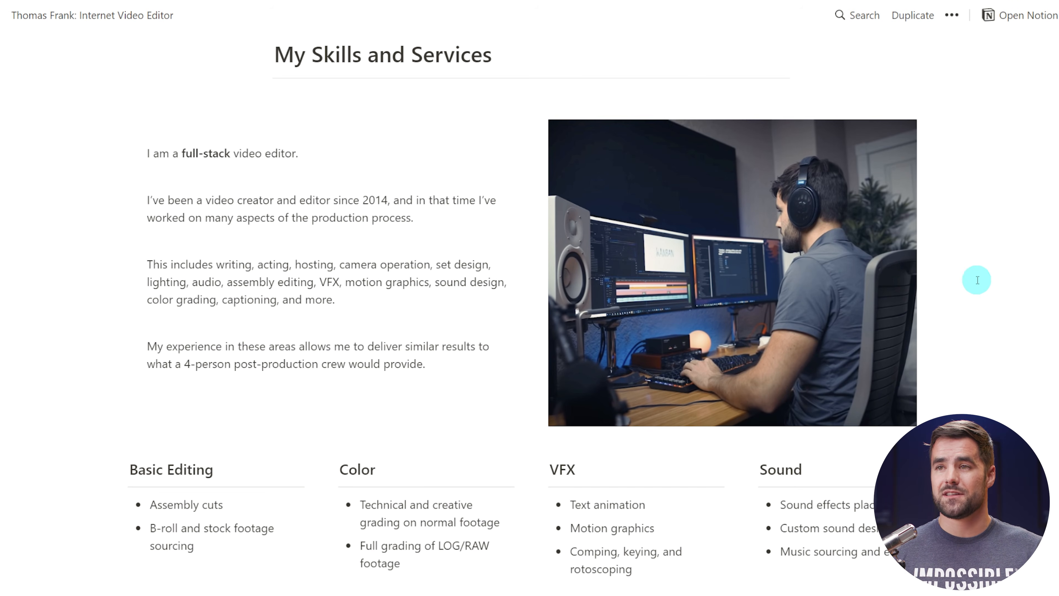
scroll(253, 157, down, 2)
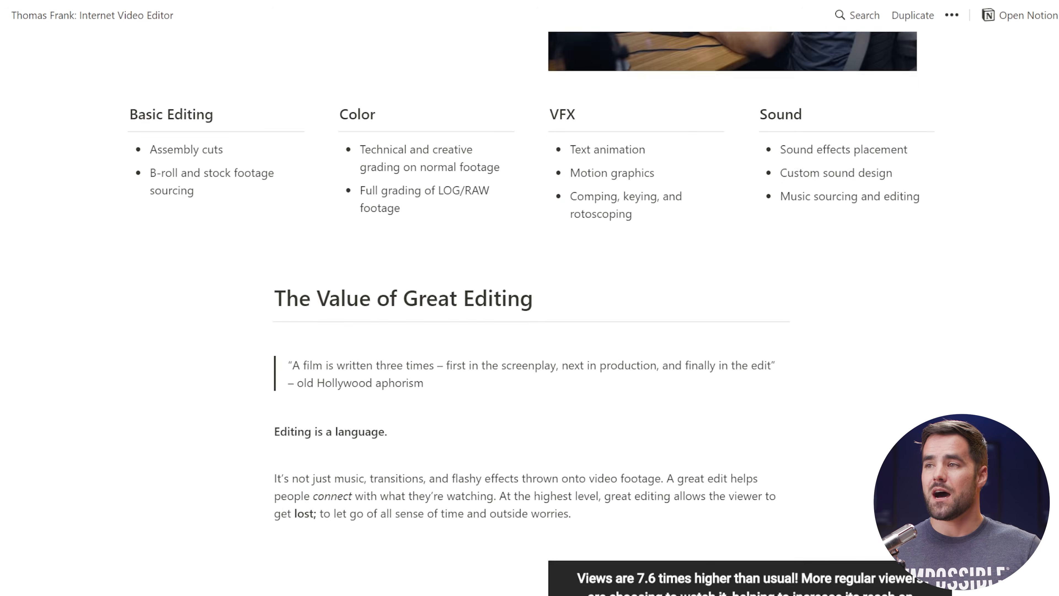
scroll(901, 220, down, 5)
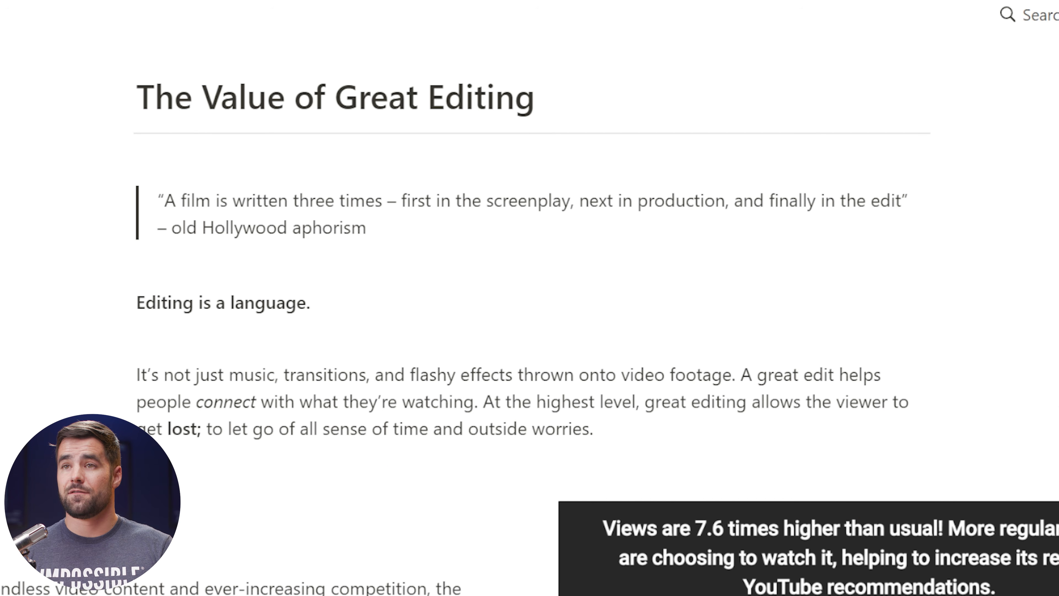
scroll(529, 317, down, 2)
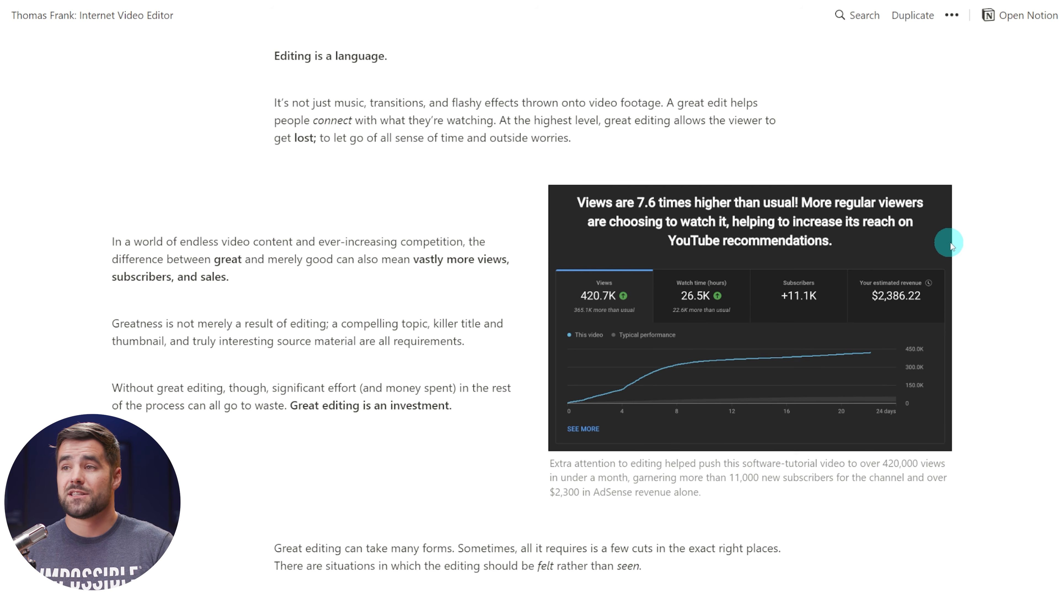
scroll(968, 244, down, 1)
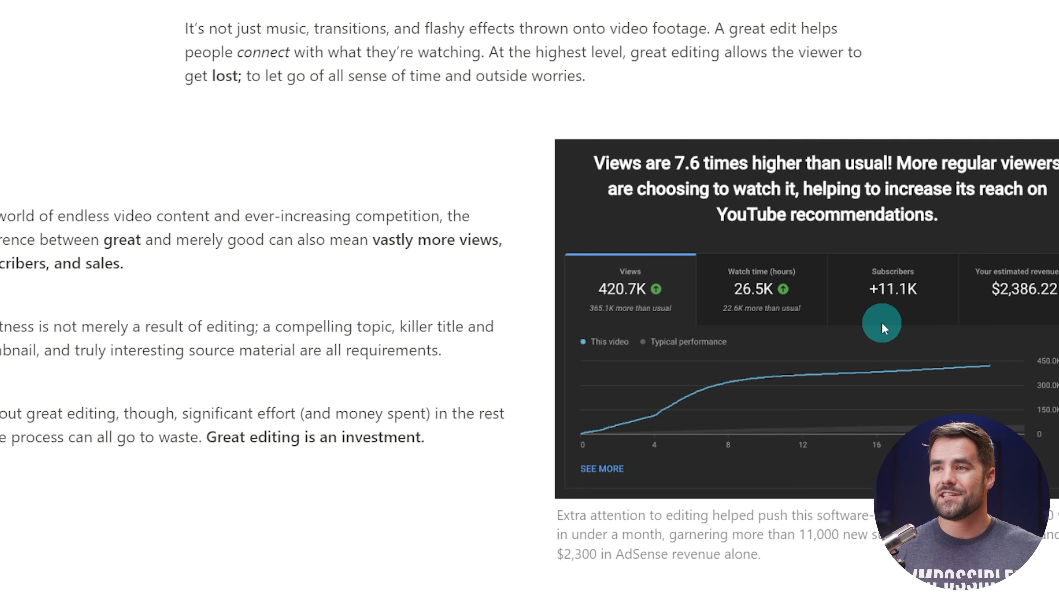
Read the closing pitch about taste, context and rates, and inspect the embedded Tally contact form below it.
scroll(842, 263, down, 8)
scroll(803, 272, down, 4)
scroll(996, 405, down, 4)
scroll(998, 405, down, 2)
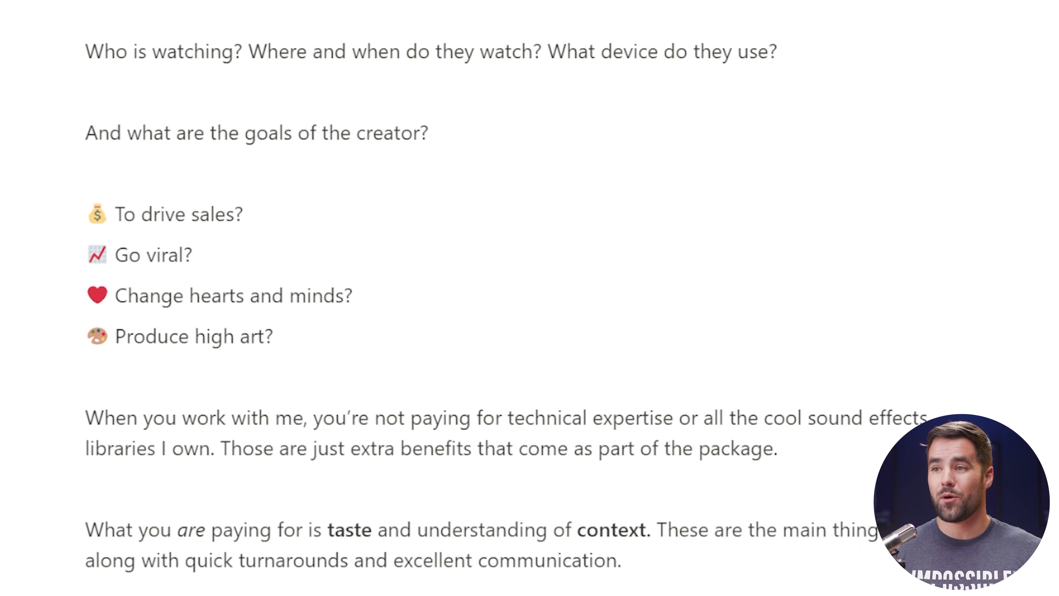
scroll(530, 298, down, 3)
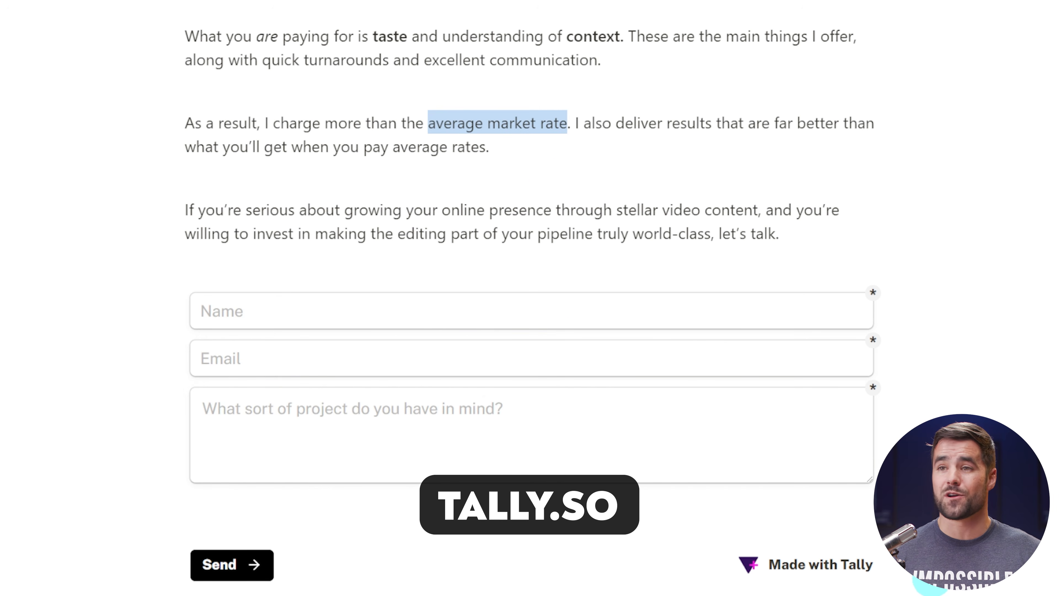
scroll(332, 318, down, 6)
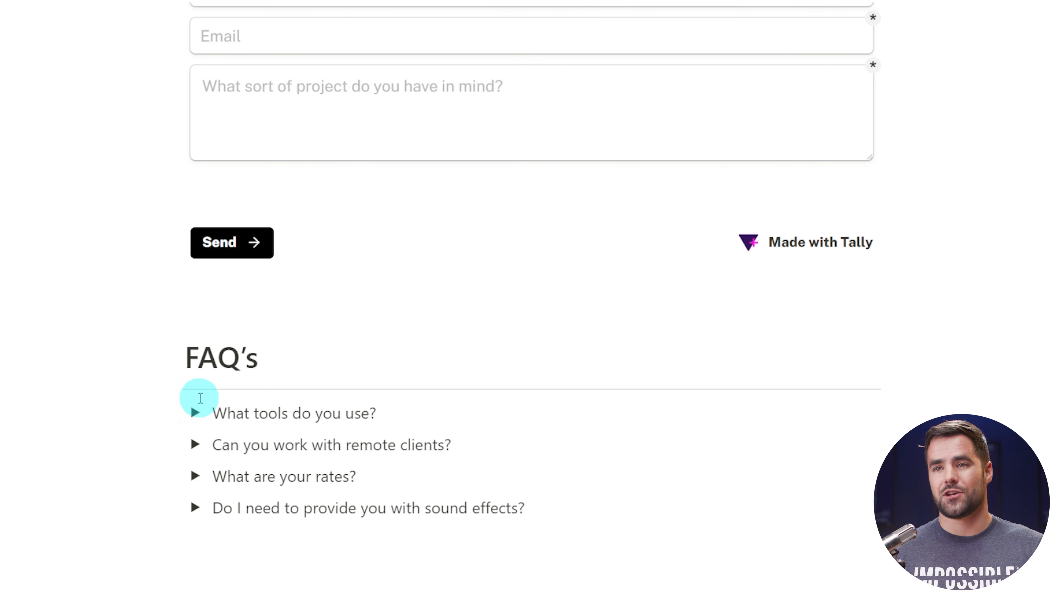
Expand and collapse the FAQ toggles "What tools do you use?" and "Can you work with remote clients?" to check their answers.
click(195, 413)
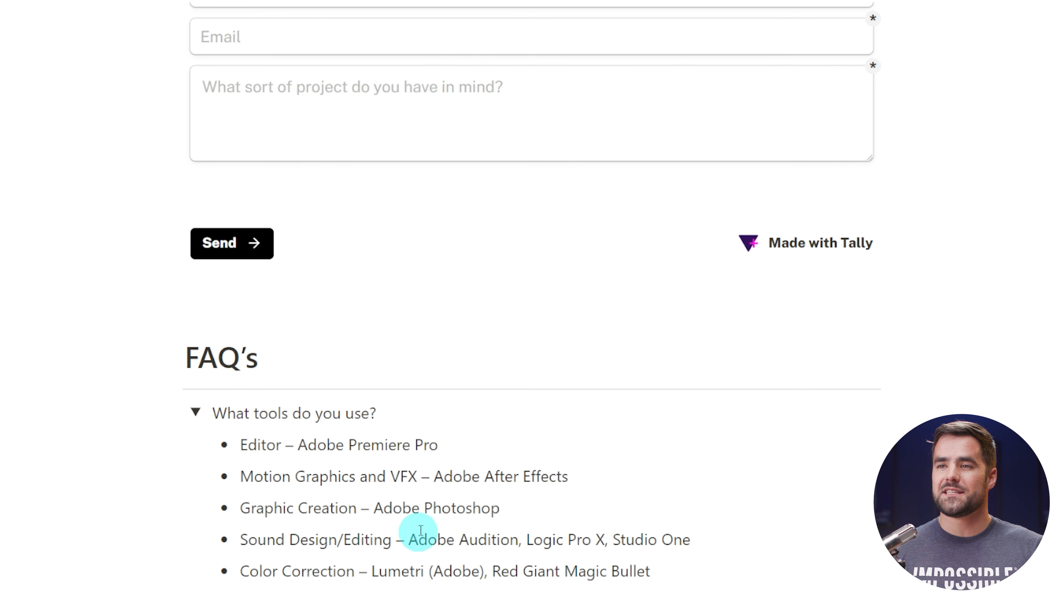
scroll(458, 417, down, 4)
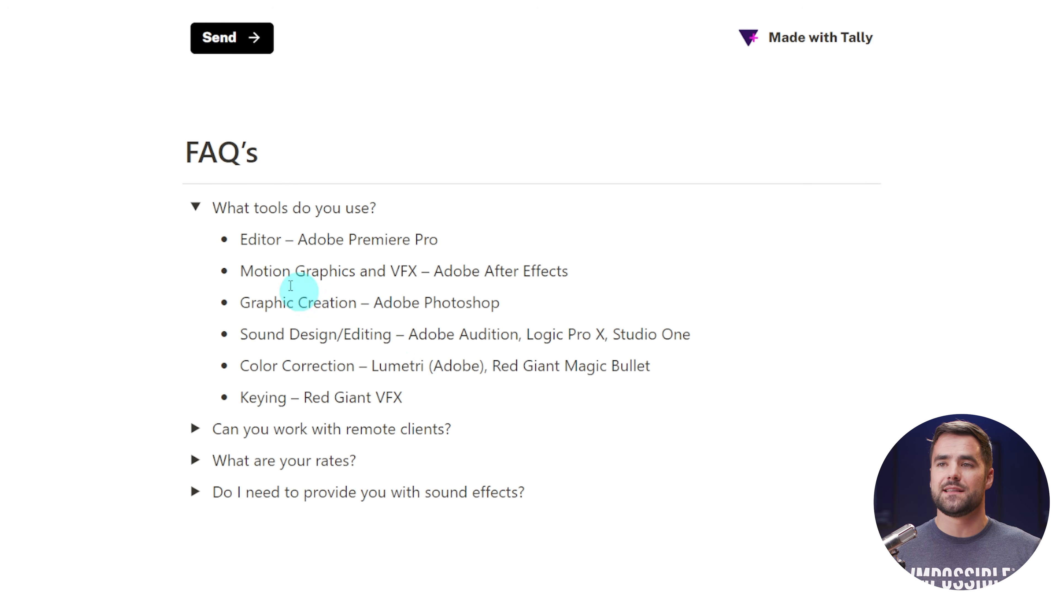
click(196, 207)
click(196, 306)
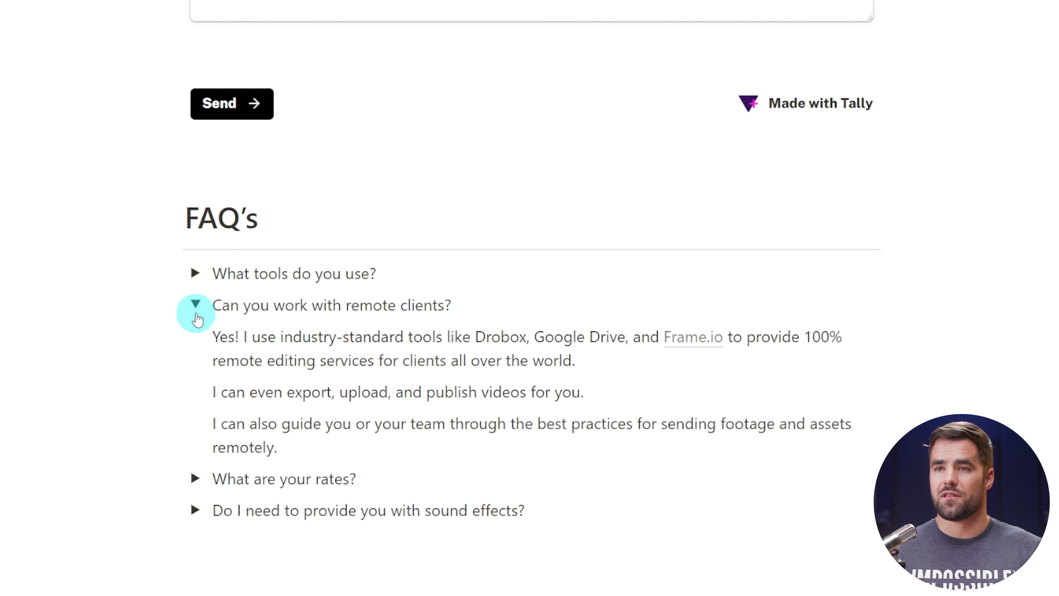
click(196, 305)
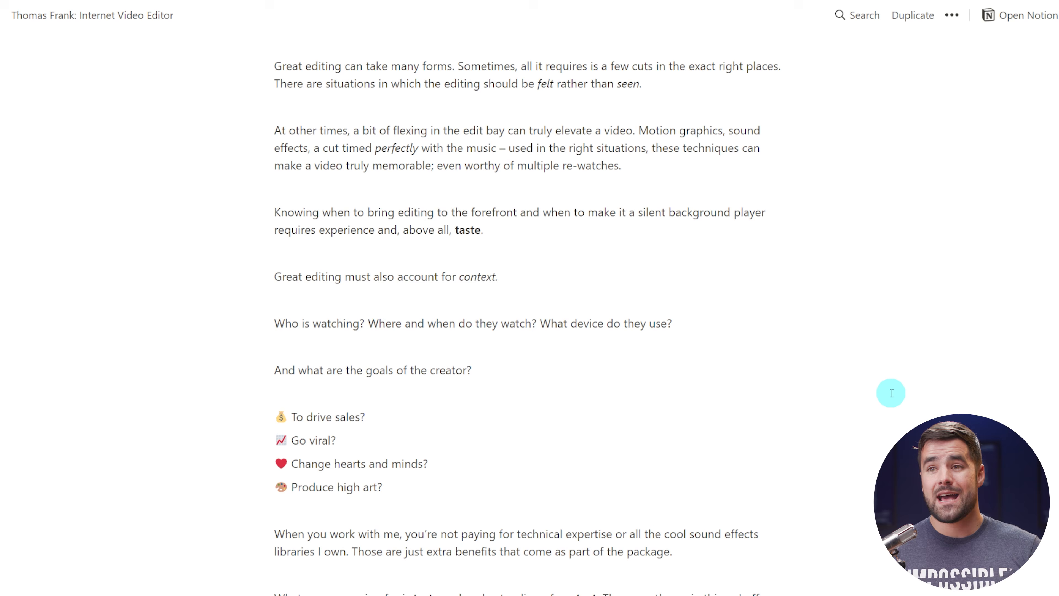
Look back over the finished portfolio's layout, from the introduction through the video examples to "The Value of Great Editing".
scroll(889, 393, up, 10)
scroll(530, 313, up, 15)
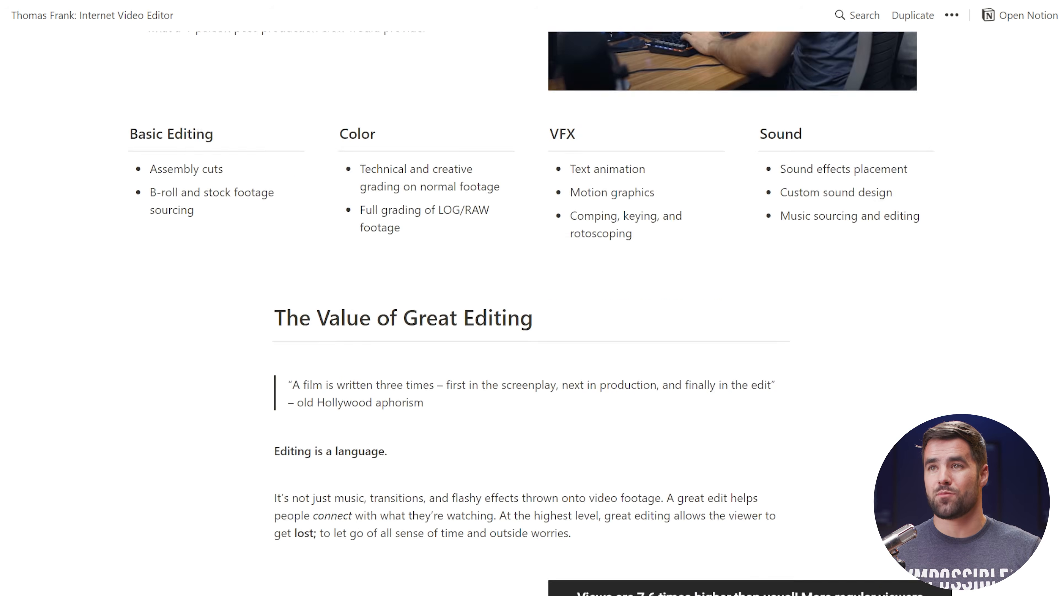
scroll(529, 312, up, 8)
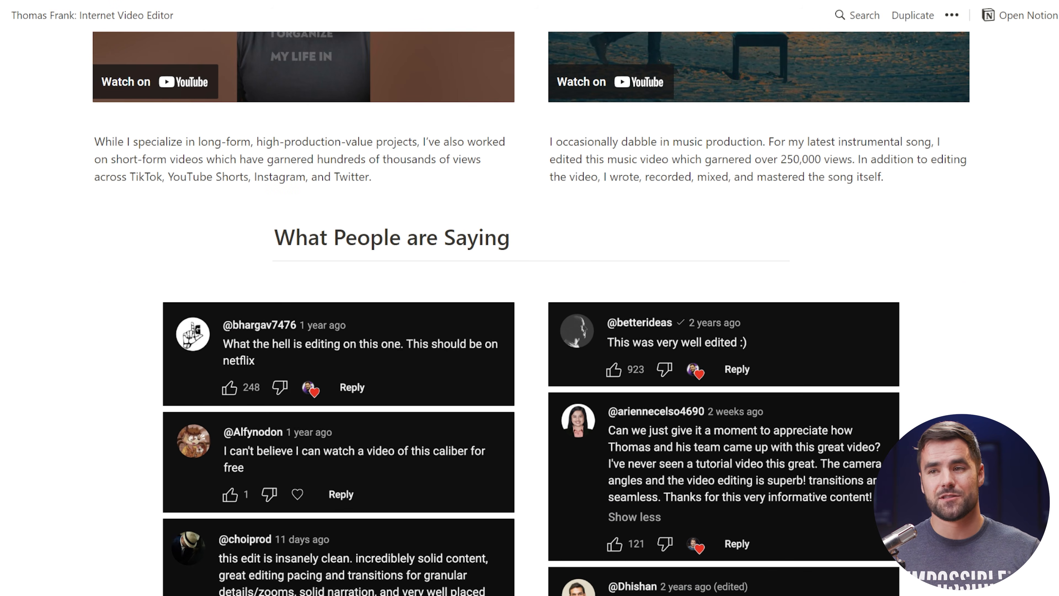
scroll(529, 313, up, 20)
scroll(530, 313, up, 20)
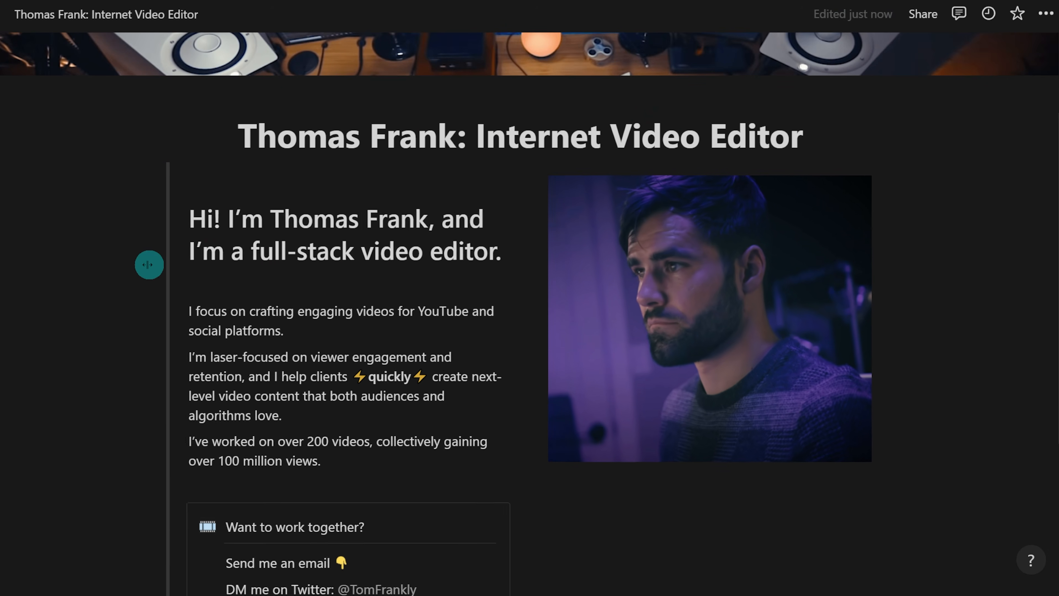
drag(147, 262, 65, 268)
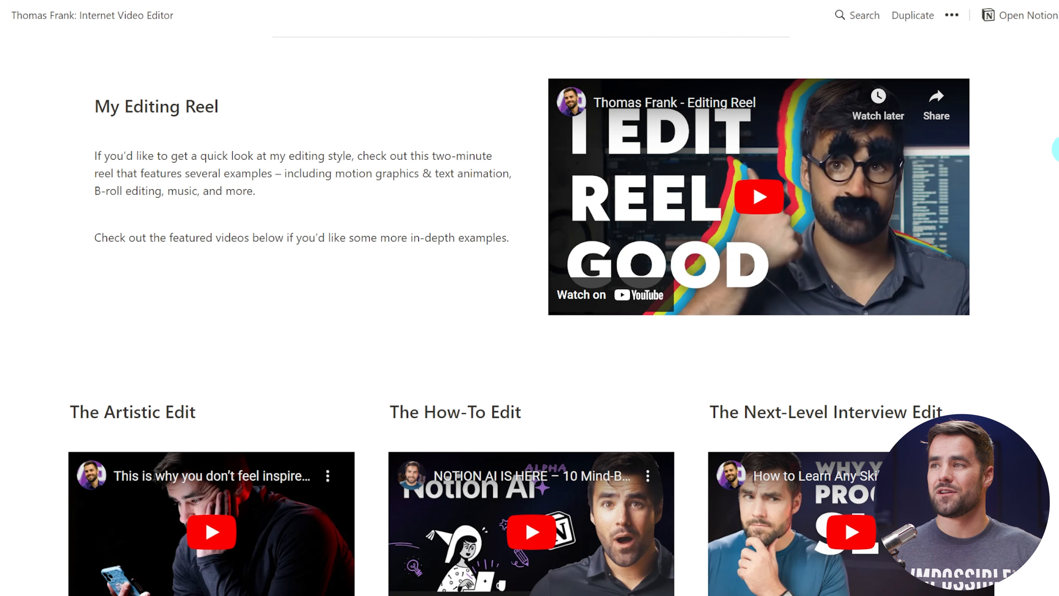
scroll(762, 314, down, 20)
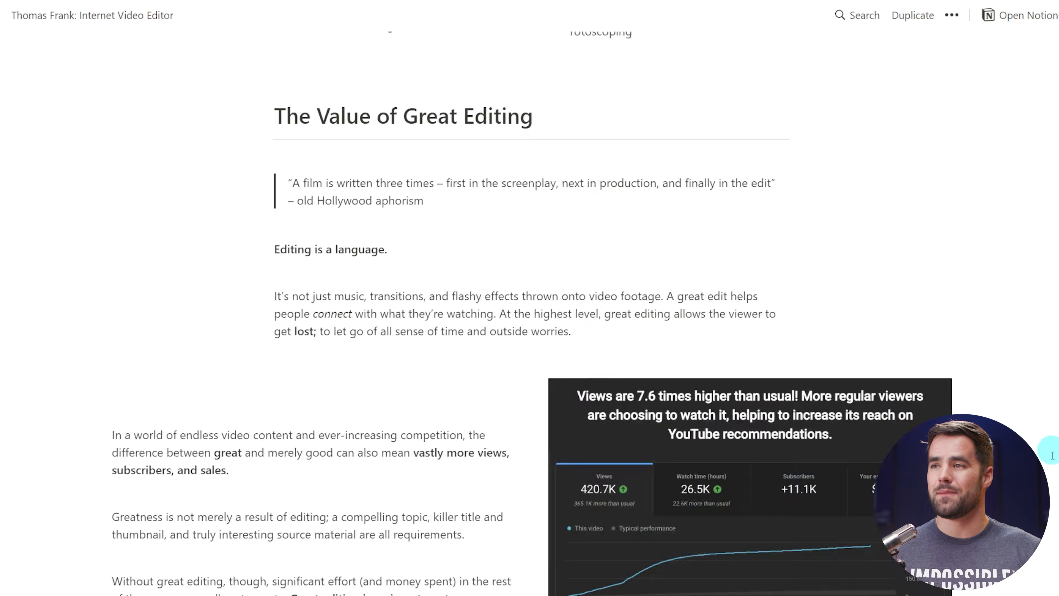
scroll(762, 314, down, 1)
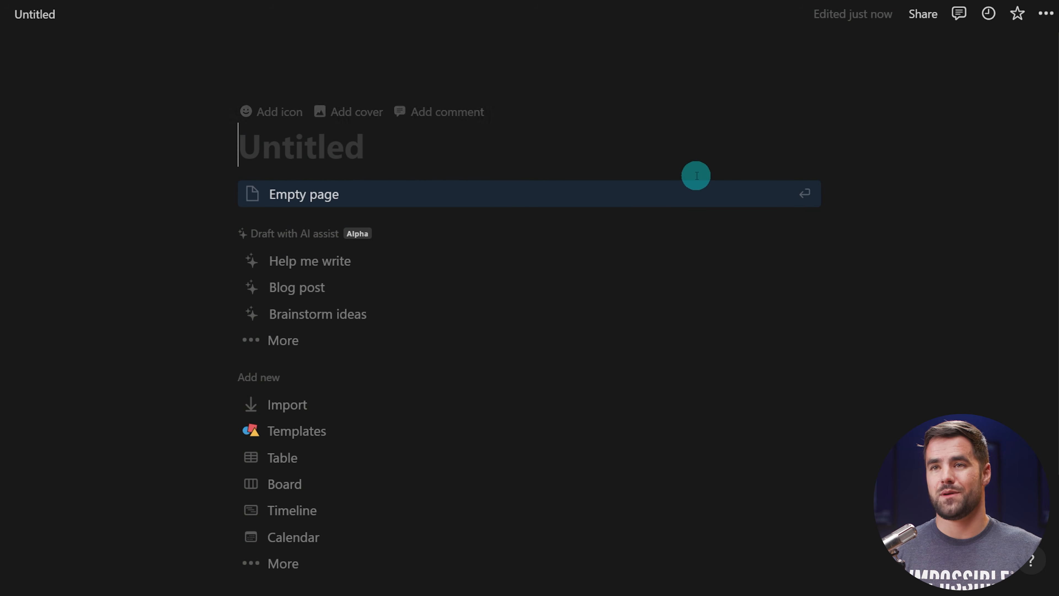
Title the new untitled page with the editor's full name followed by ": Internet Video Editor".
text(Thomas Frank: Internet Video Editor)
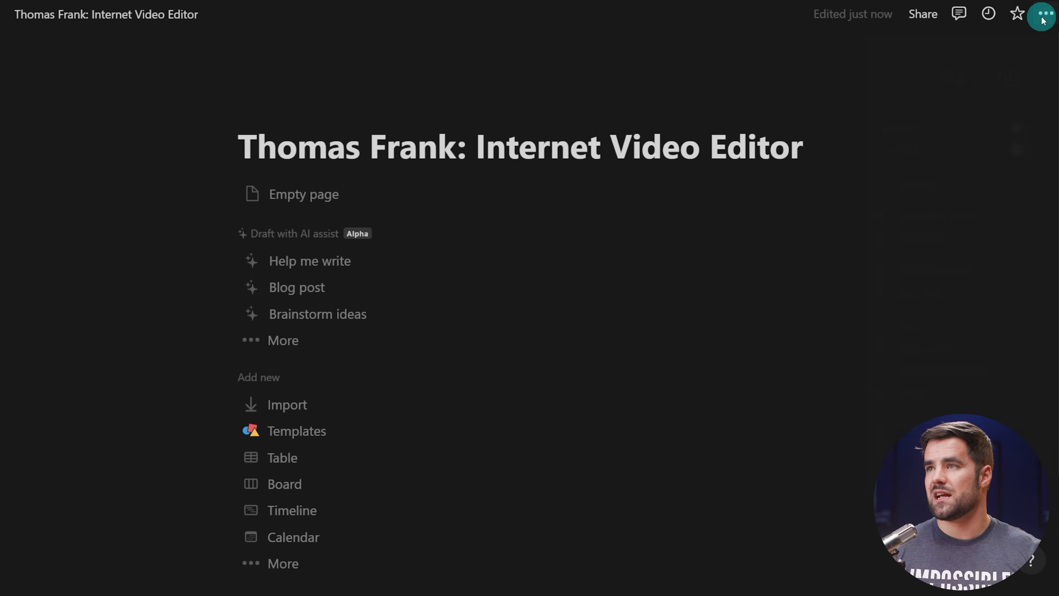
Try the full-width layout on the new page and switch it back off.
click(1042, 16)
click(1026, 157)
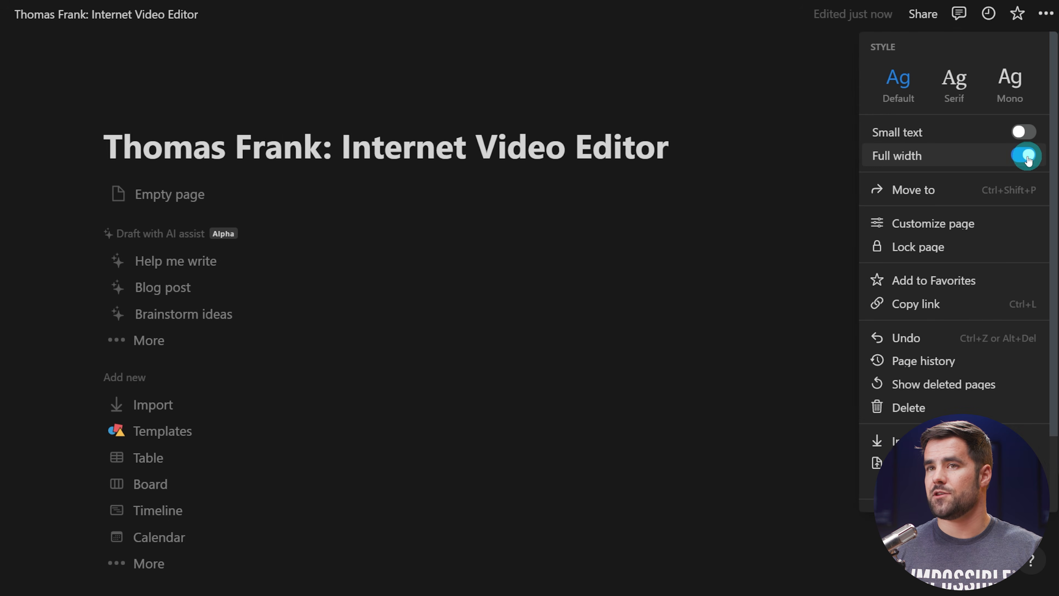
click(1028, 158)
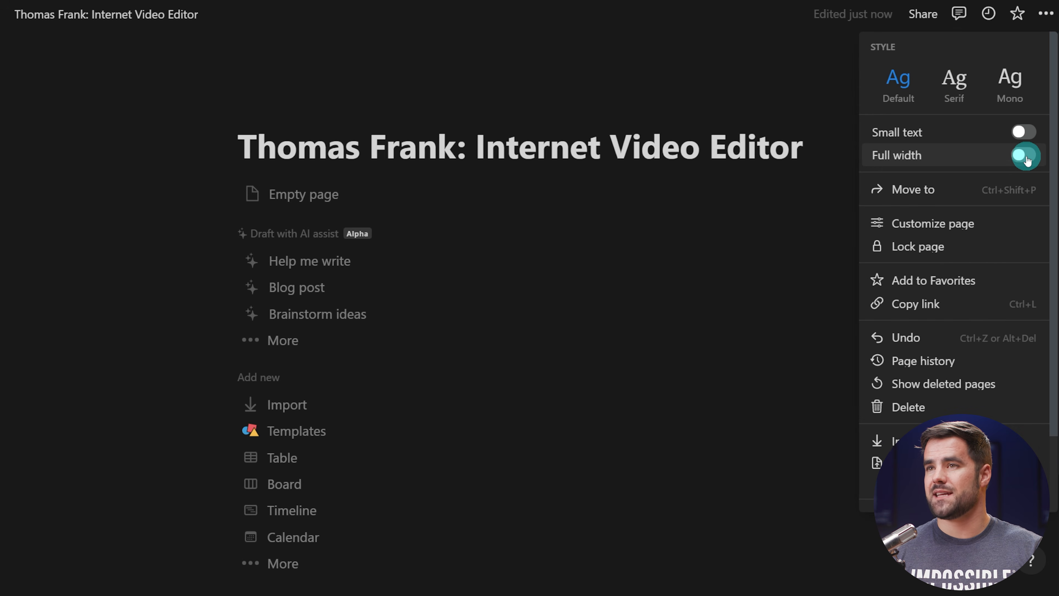
click(803, 149)
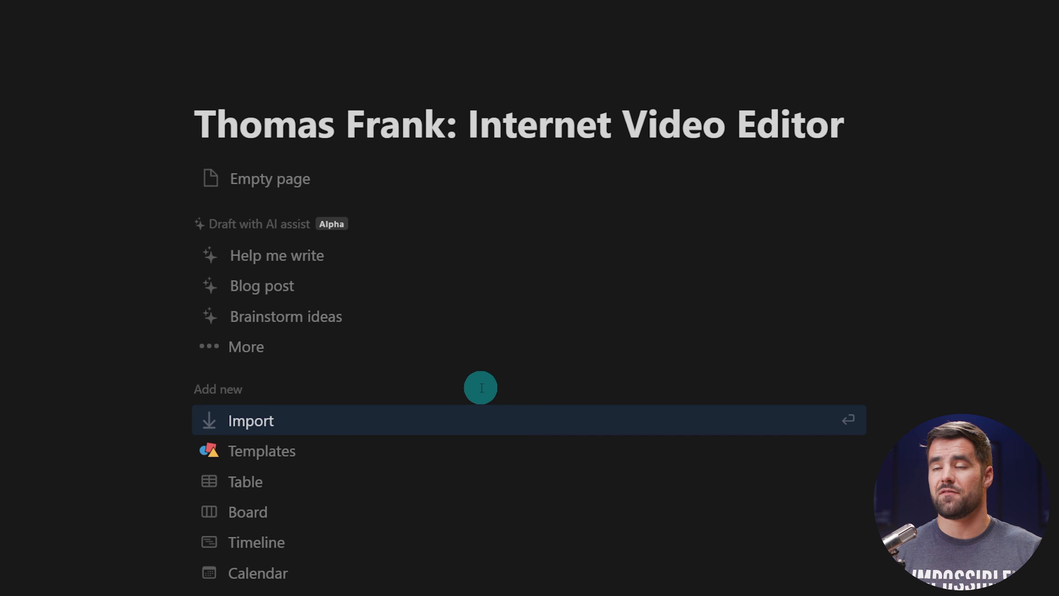
Start the page as an empty page and insert a 2 columns block beneath the title.
click(277, 178)
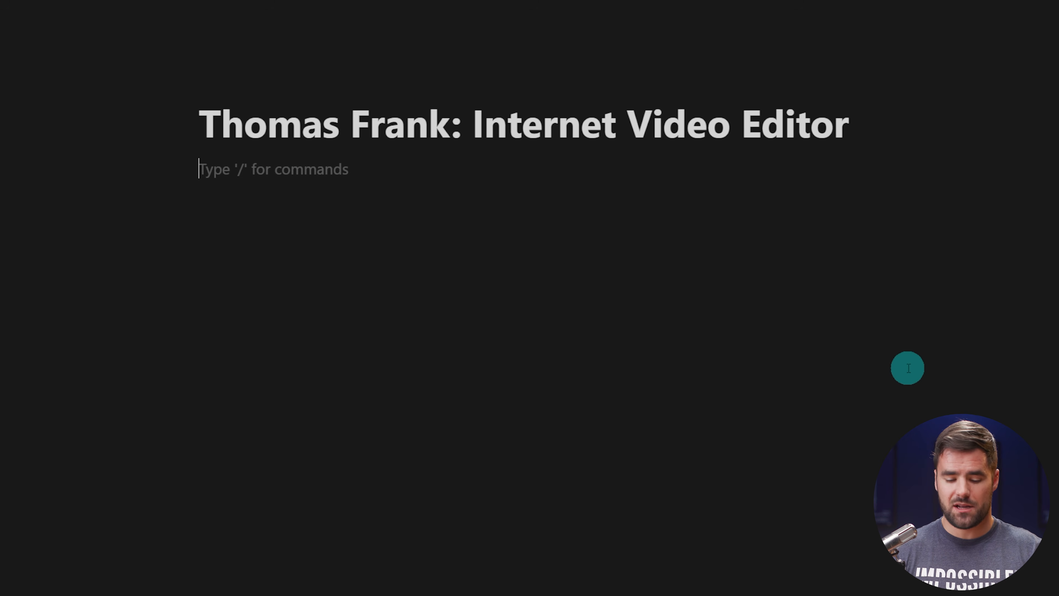
text(/2c)
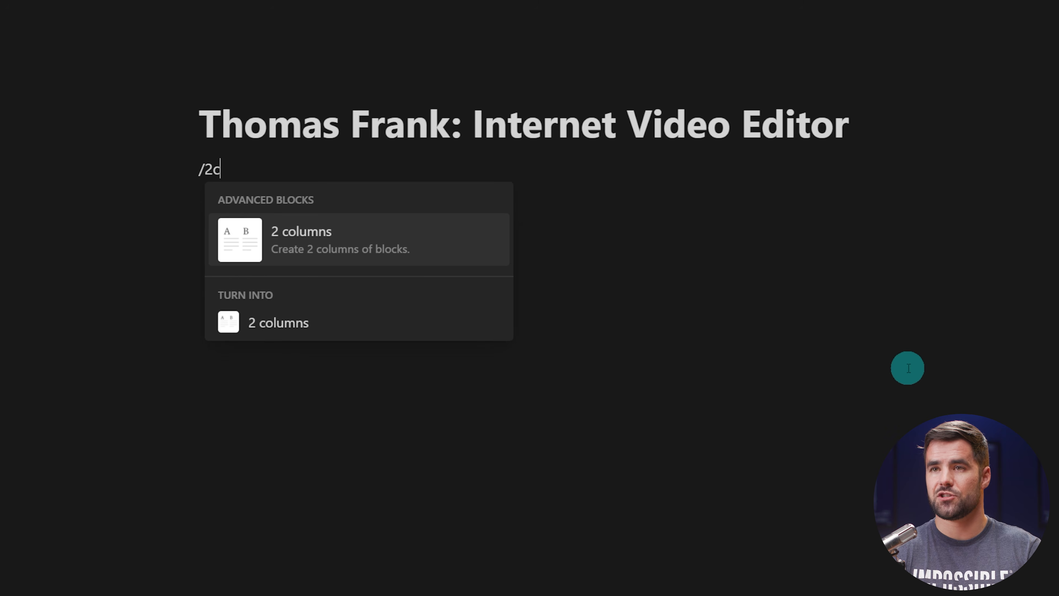
mouse_move(366, 244)
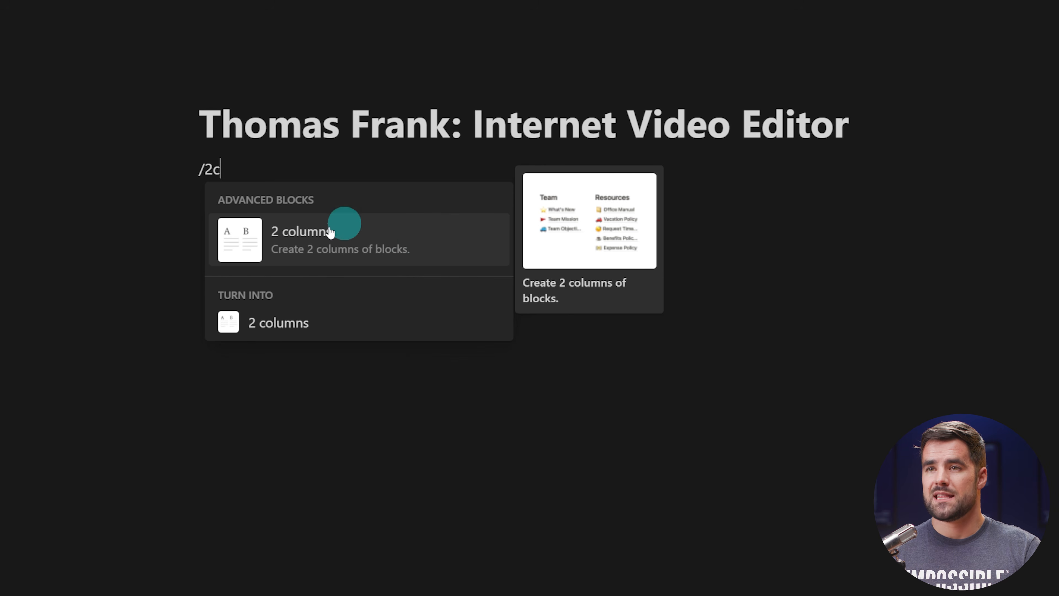
key(BackSpace)
key(BackSpace)
text(3c)
key(BackSpace)
key(BackSpace)
text(4)
key(BackSpace)
text(2c)
click(371, 241)
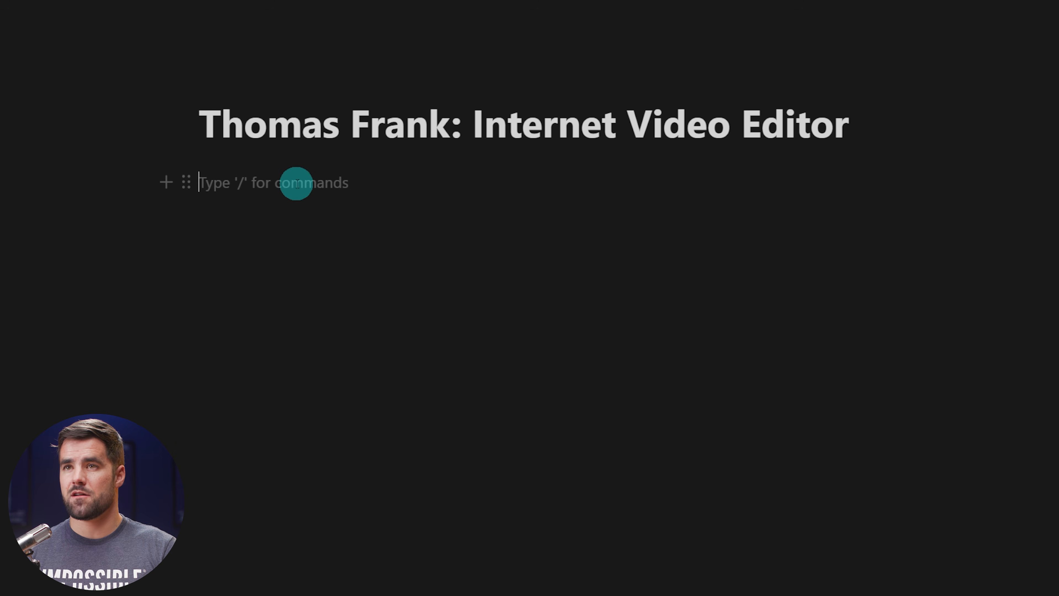
Add a page cover and replace its default picture with the uploaded file "cover image-min.png".
click(329, 92)
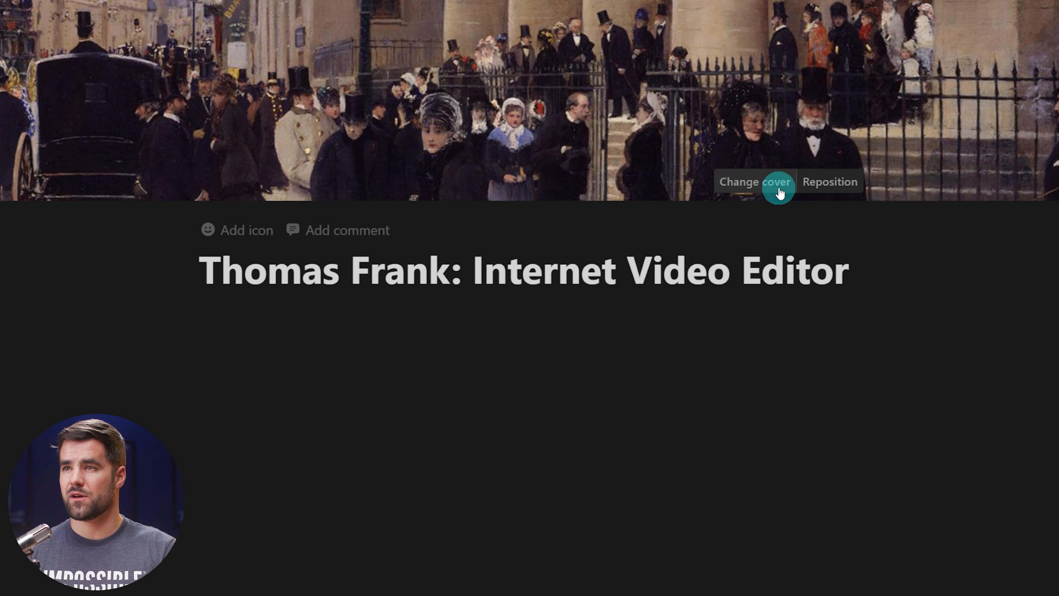
click(772, 185)
click(611, 197)
click(749, 260)
click(648, 98)
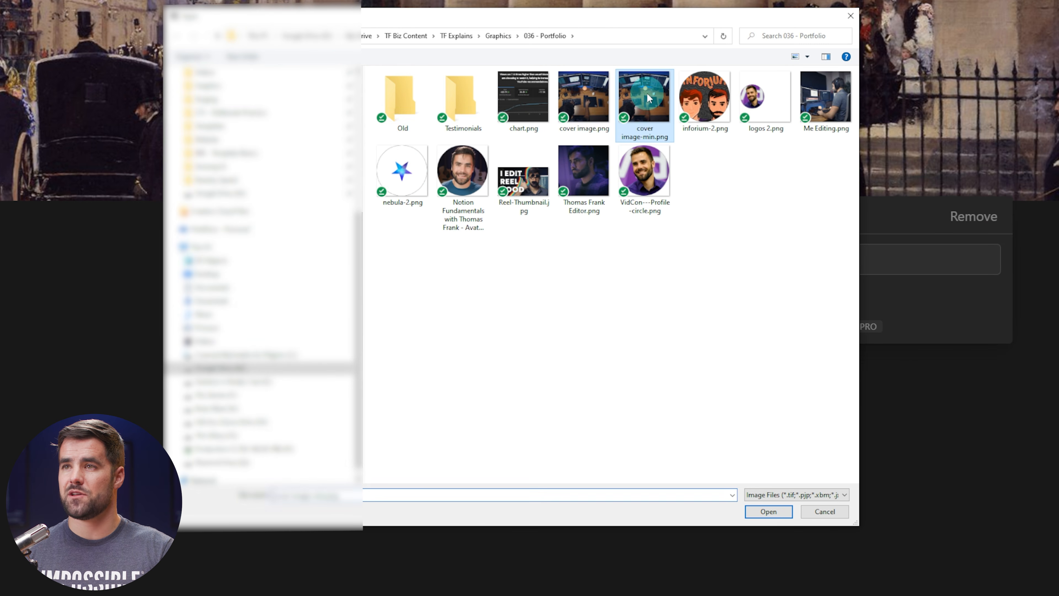
click(769, 512)
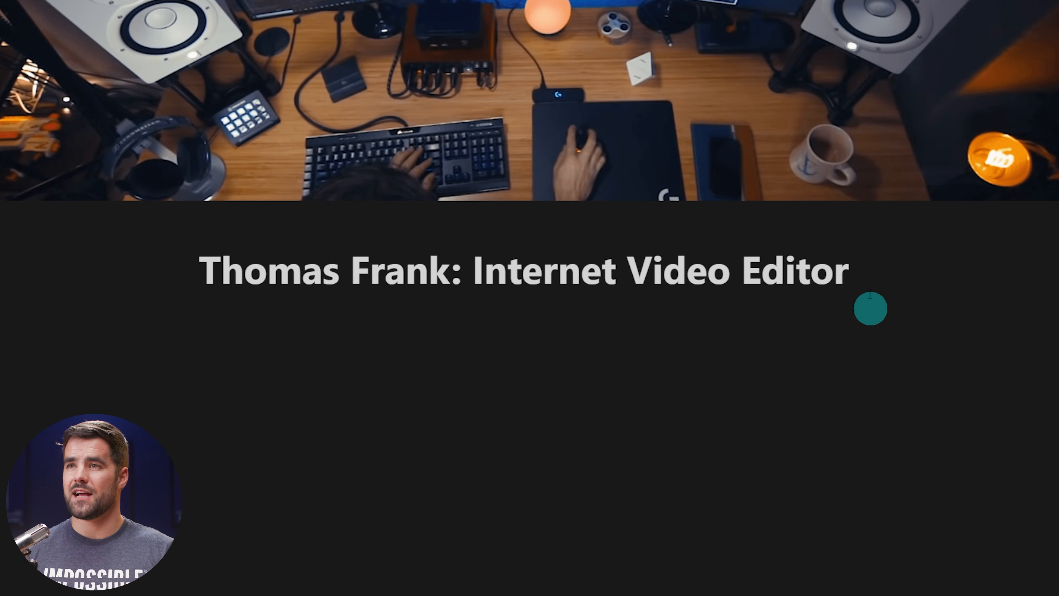
Reposition the cover image so both monitors and the speakers are framed, and save the position.
mouse_move(714, 142)
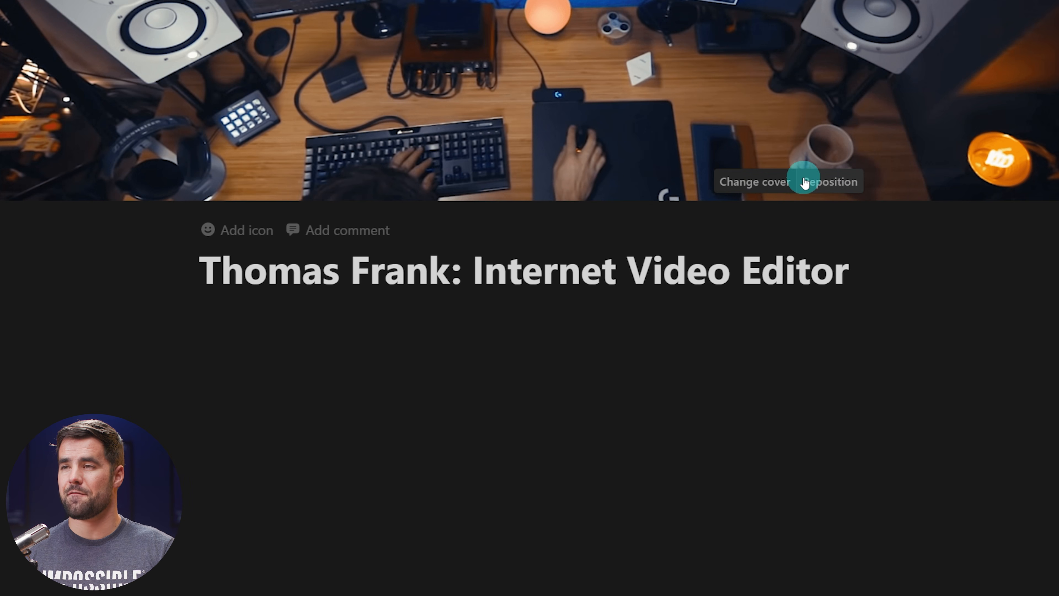
click(805, 183)
drag(695, 75, 702, 282)
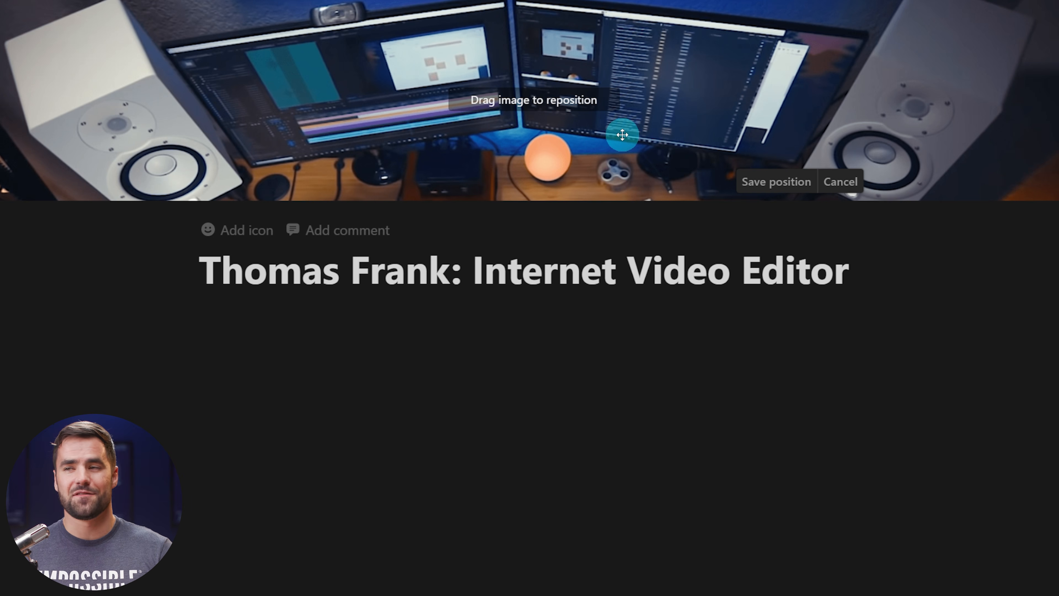
click(770, 183)
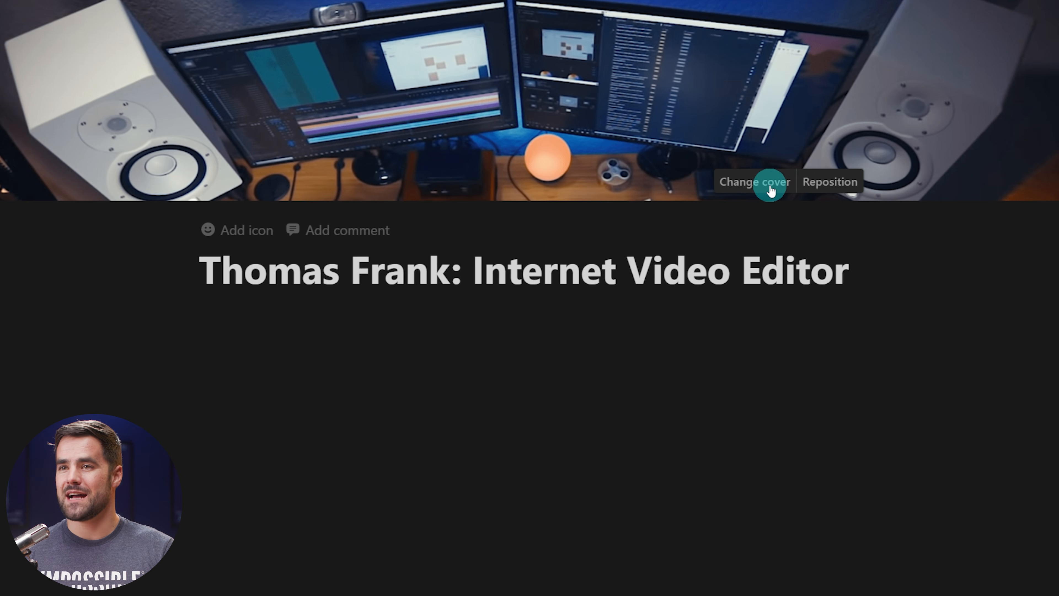
Place the editor's purple-lit portrait image file in the second column.
click(267, 329)
click(622, 331)
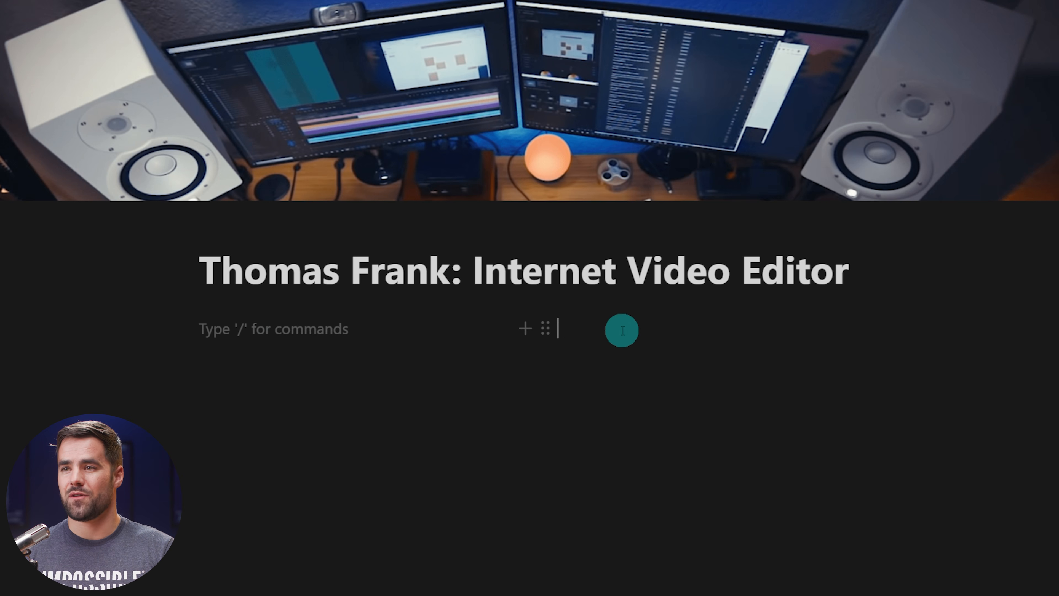
key(alt+Tab)
click(890, 236)
drag(891, 236, 634, 330)
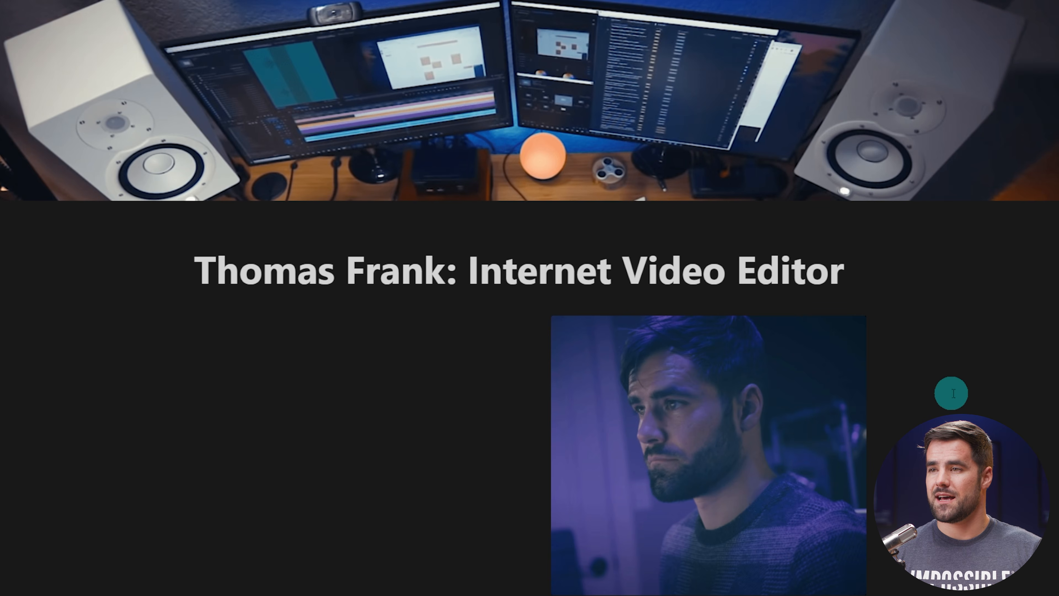
Reuse the finished portfolio's "full-stack video editor" greeting as a Heading 1 in the new page's first column.
scroll(679, 368, down, 3)
click(938, 321)
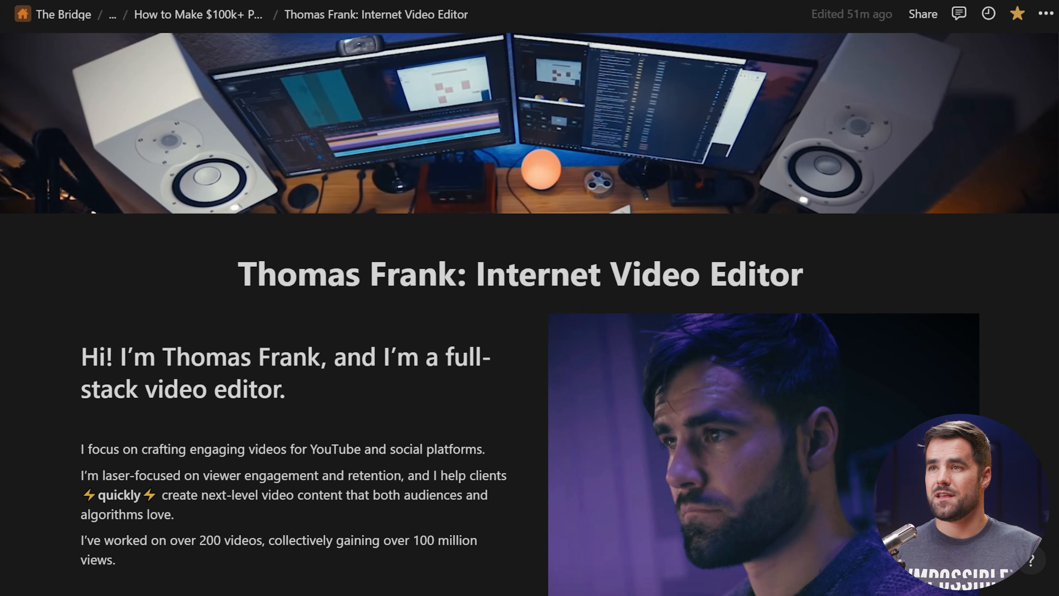
scroll(682, 239, down, 2)
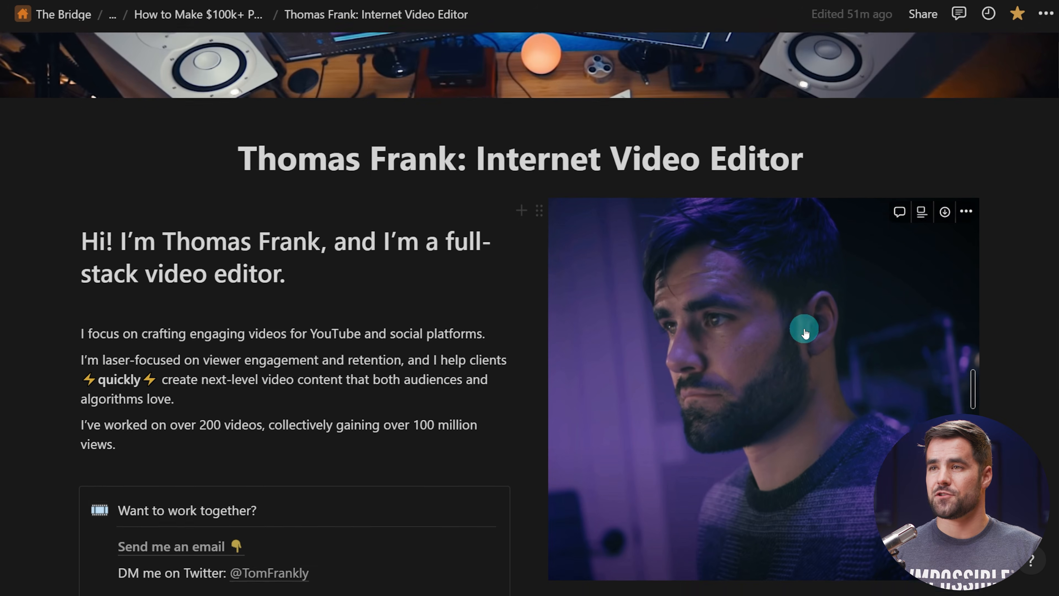
scroll(805, 332, down, 2)
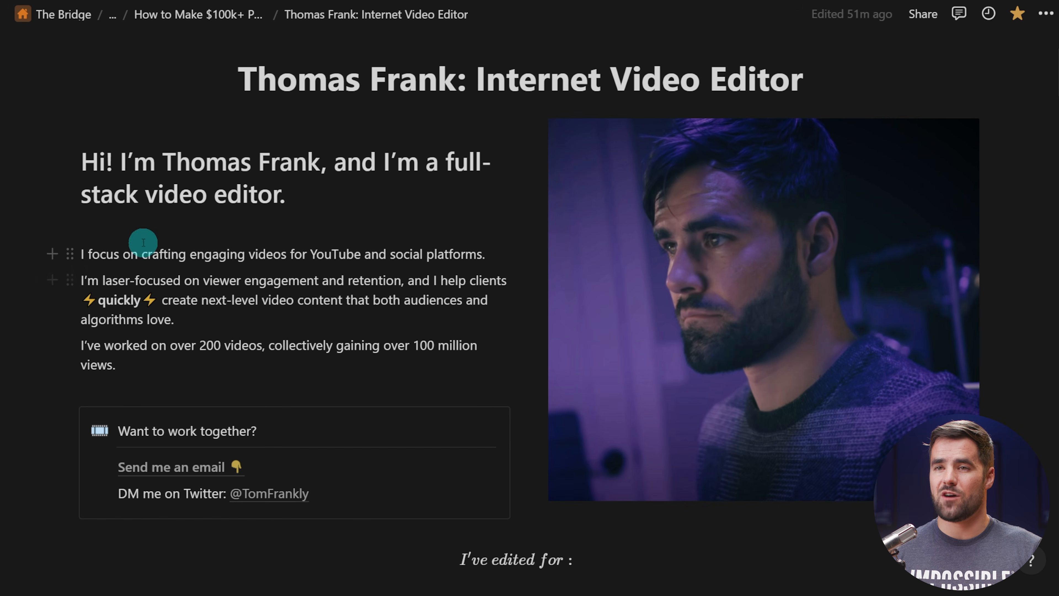
drag(294, 195, 95, 163)
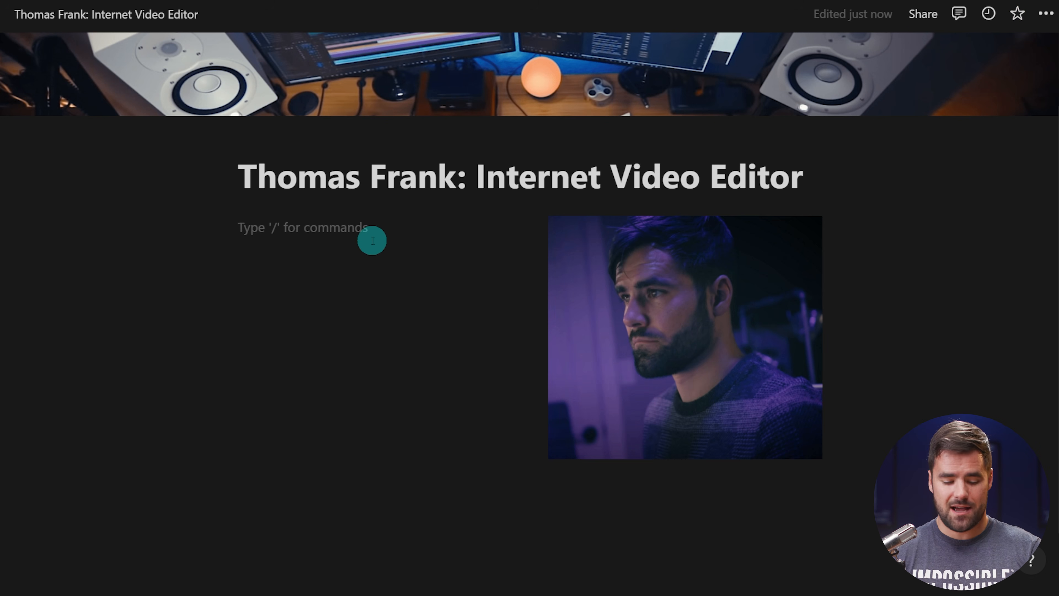
text(/1)
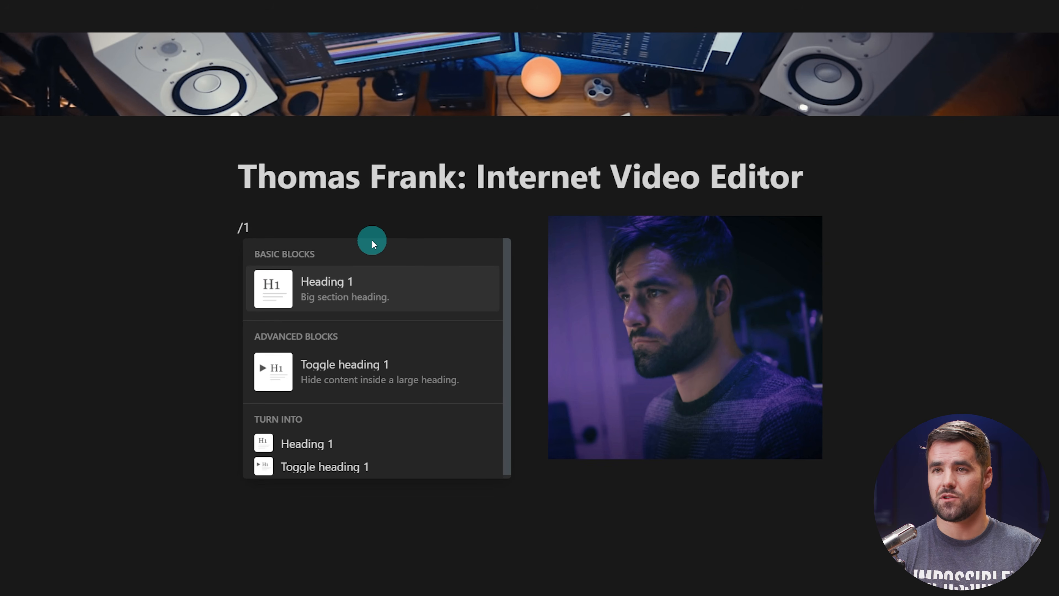
click(331, 269)
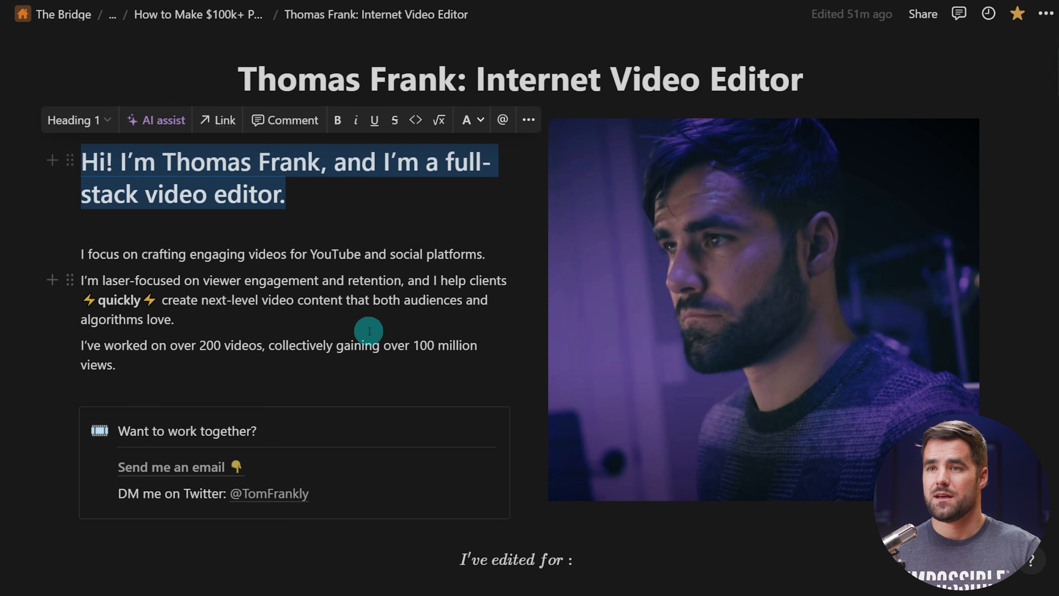
Copy the three introduction paragraphs from the finished portfolio and paste them below the new page's greeting heading.
drag(139, 335, 73, 254)
key(ctrl+c)
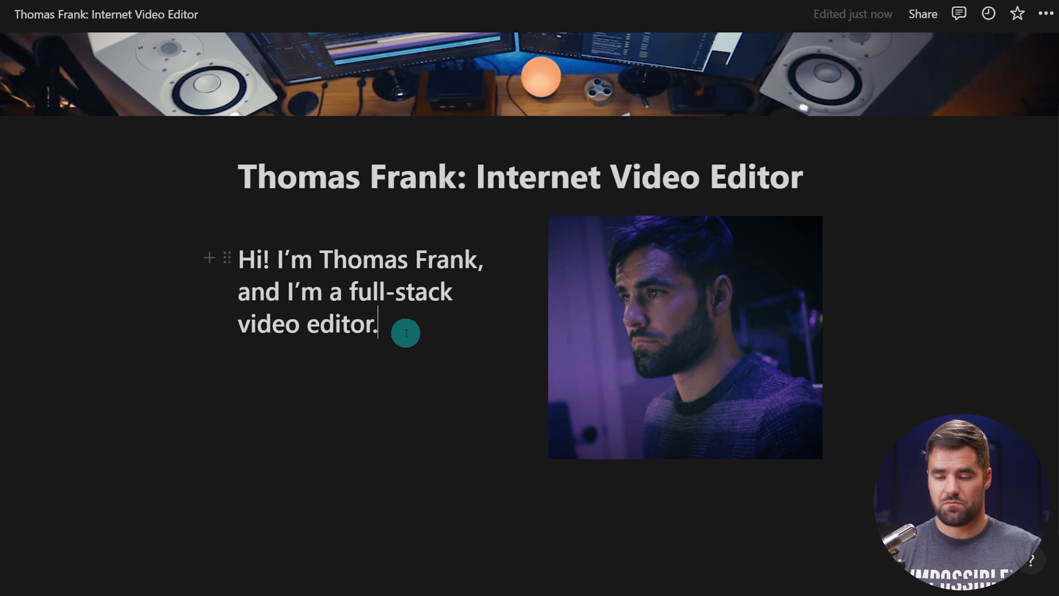
key(Return)
key(ctrl+v)
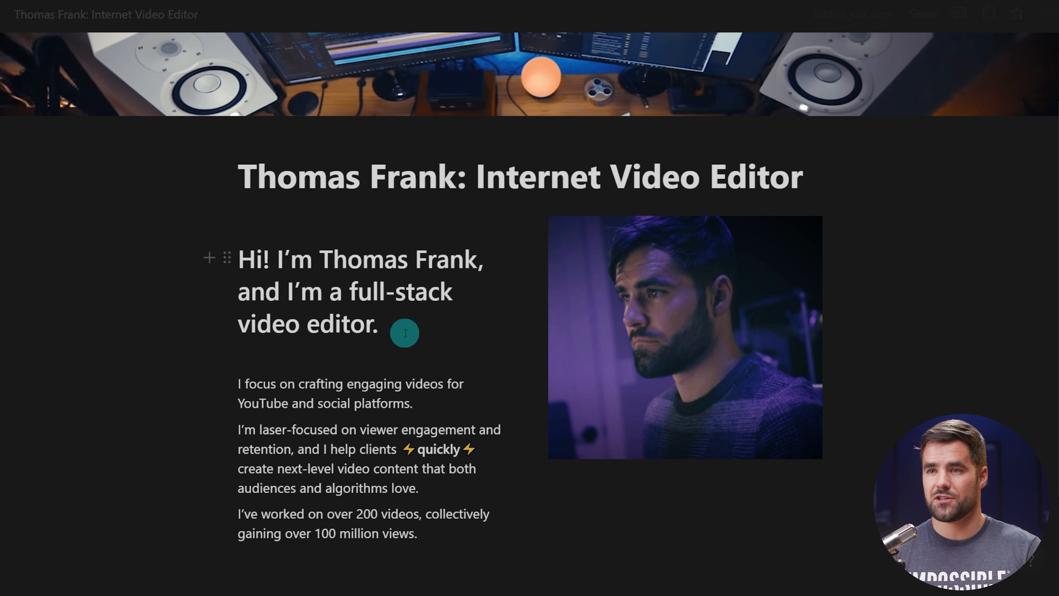
Insert a callout block below the two columns, leaving an empty line above it.
scroll(417, 351, down, 3)
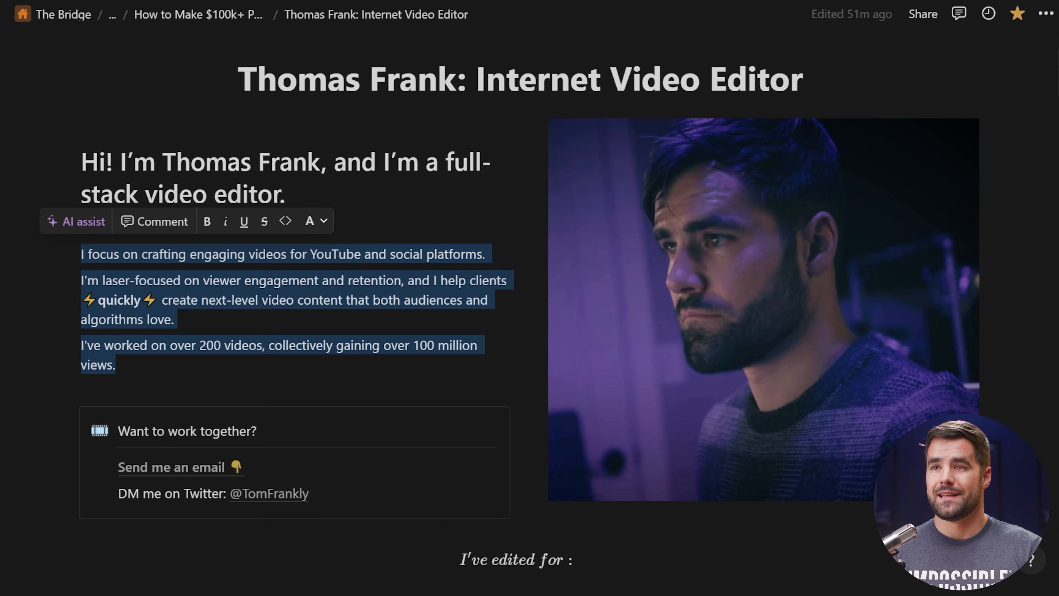
scroll(378, 195, down, 3)
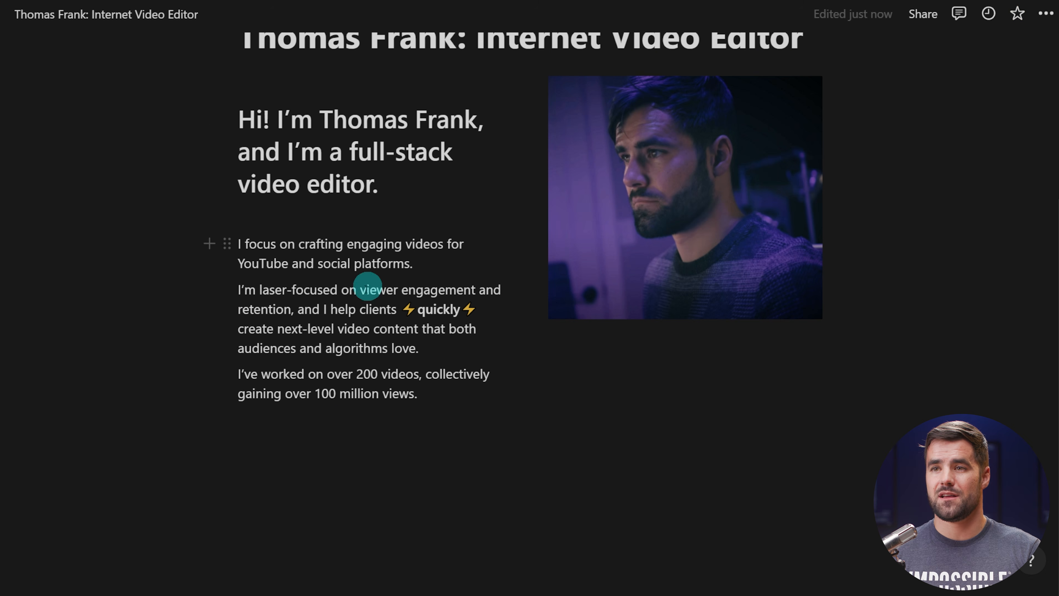
key(Return)
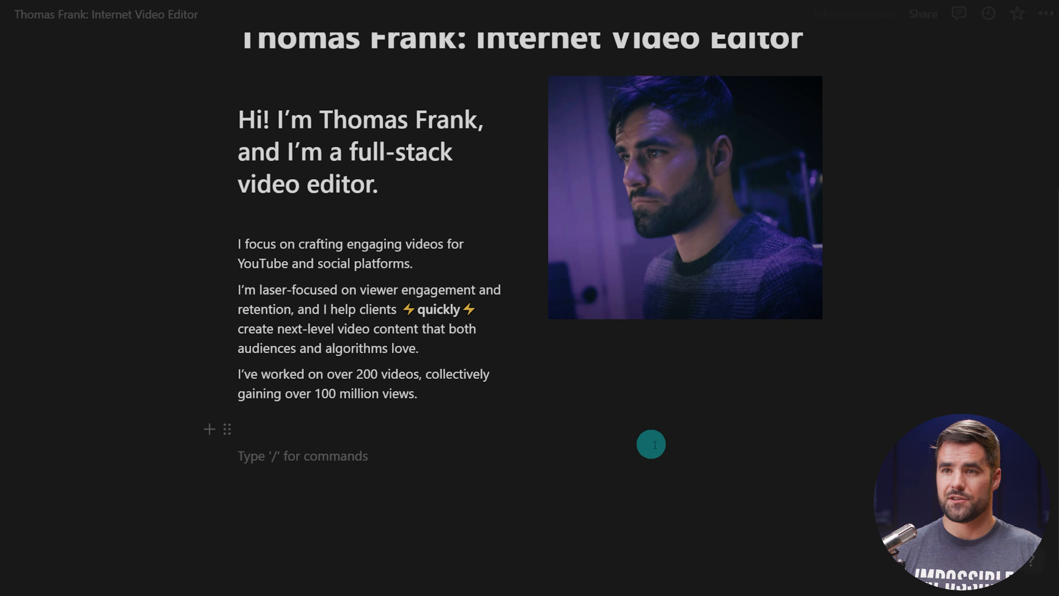
text(/call)
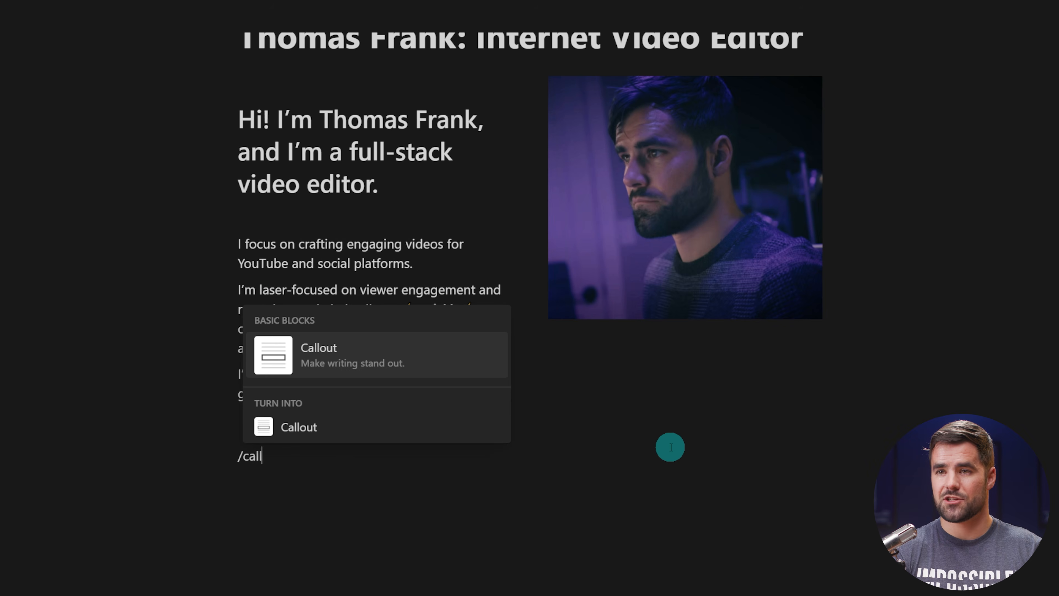
key(Return)
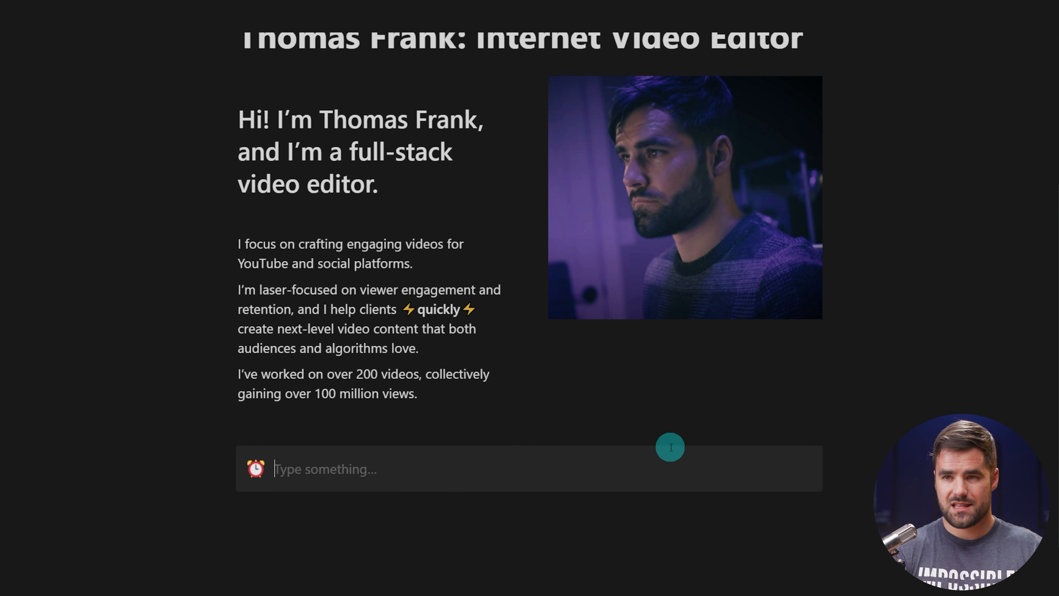
Enter "Want to work together?" in the callout and nest a divider beneath it.
text(Want to W)
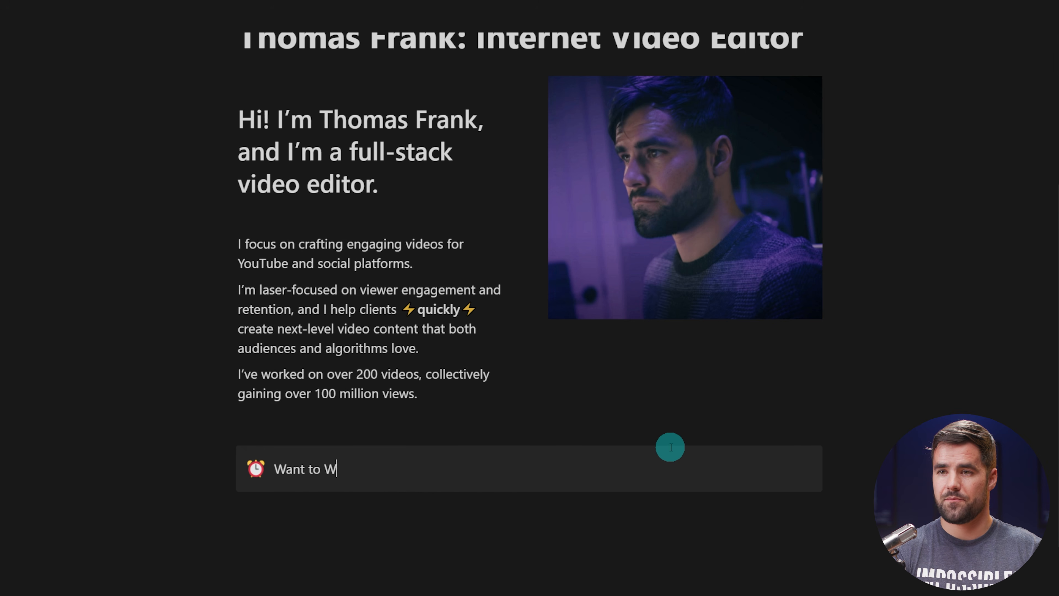
text(ork together?)
key(Return)
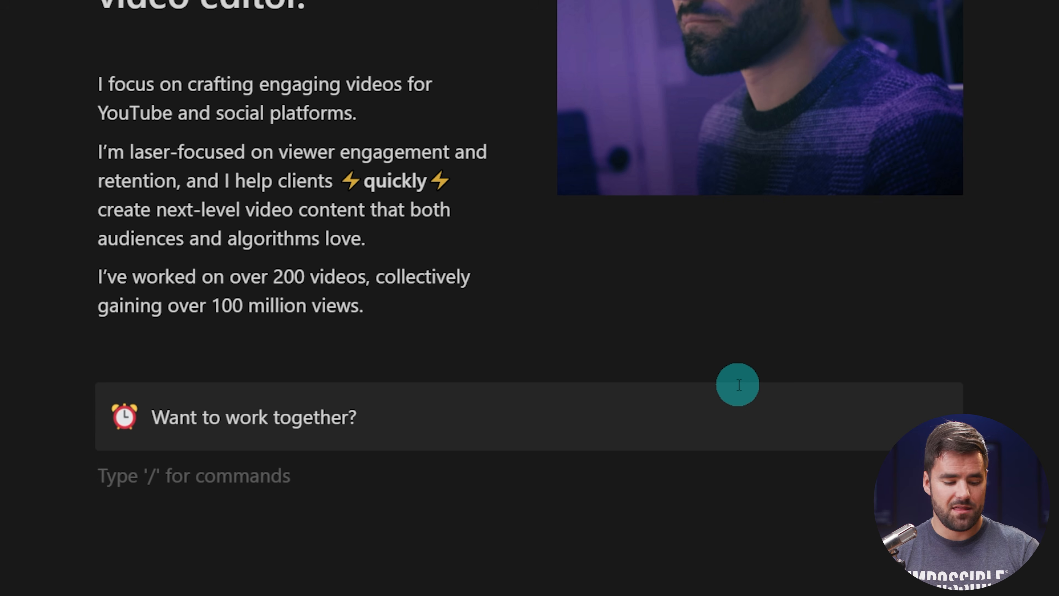
key(Tab)
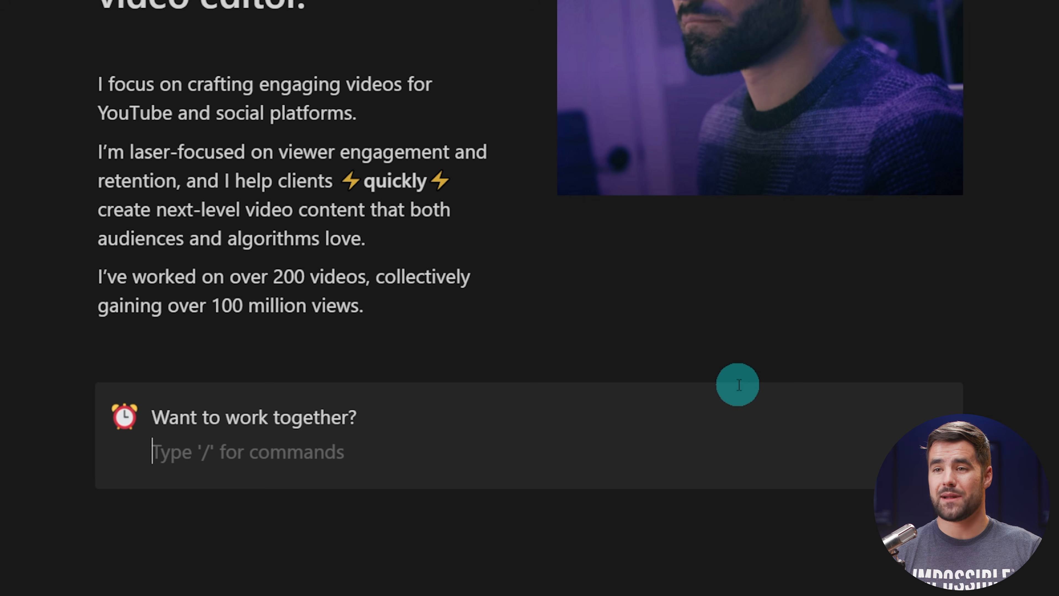
text(---)
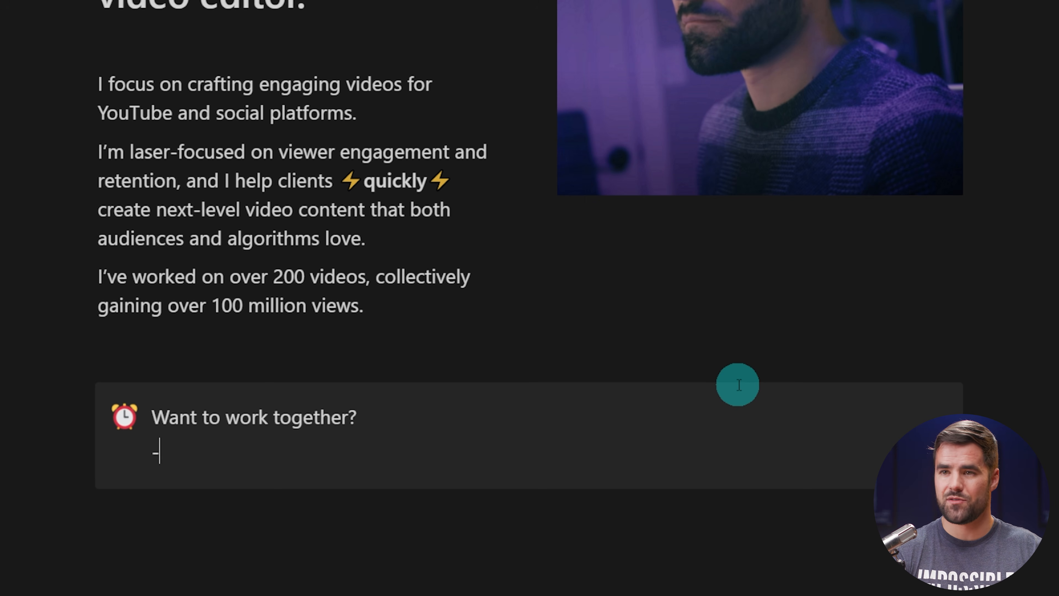
scroll(792, 380, down, 2)
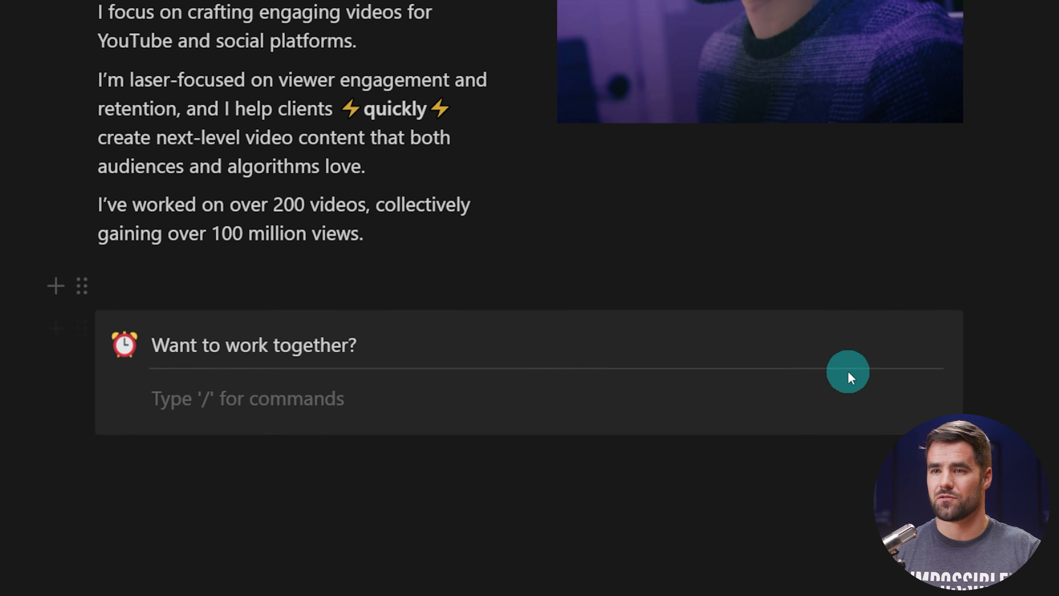
Add the line "Send me an email 👇" below the callout's divider, with the pointing-down emoji.
text(Sned)
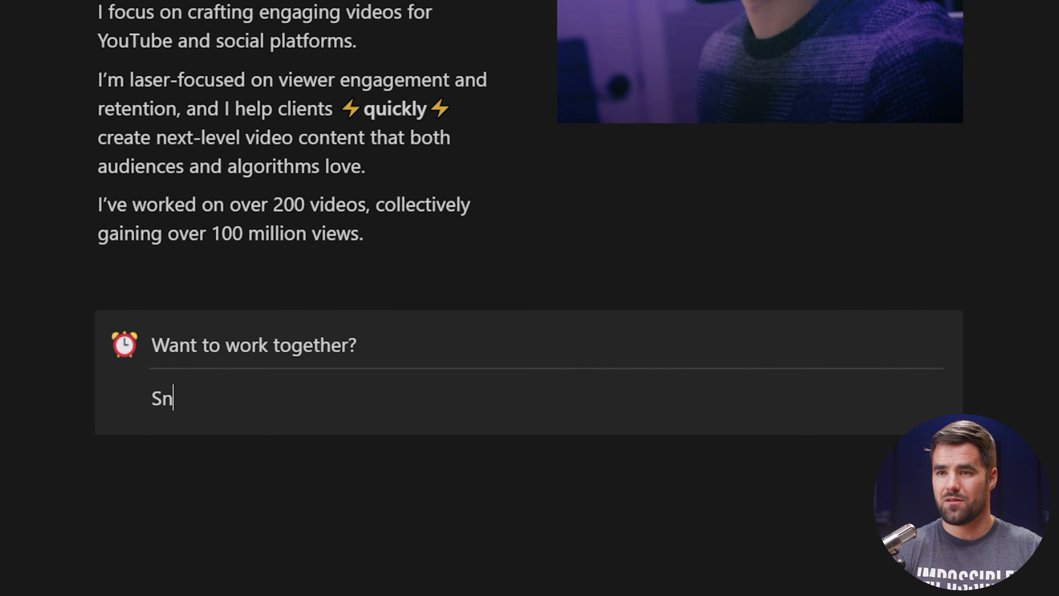
key(BackSpace)
text(end me an email)
key(super+period)
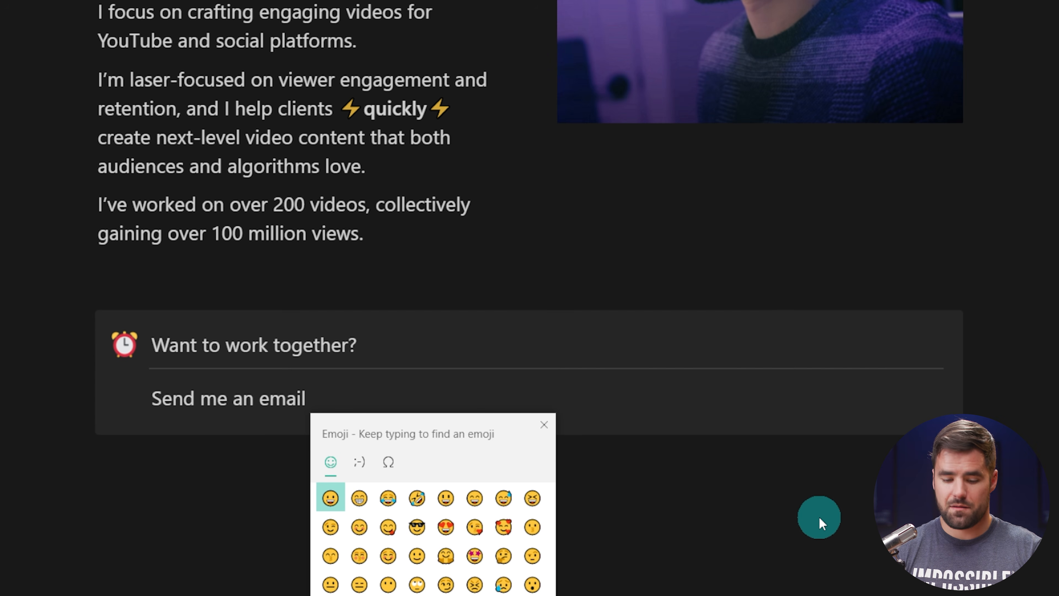
text(point)
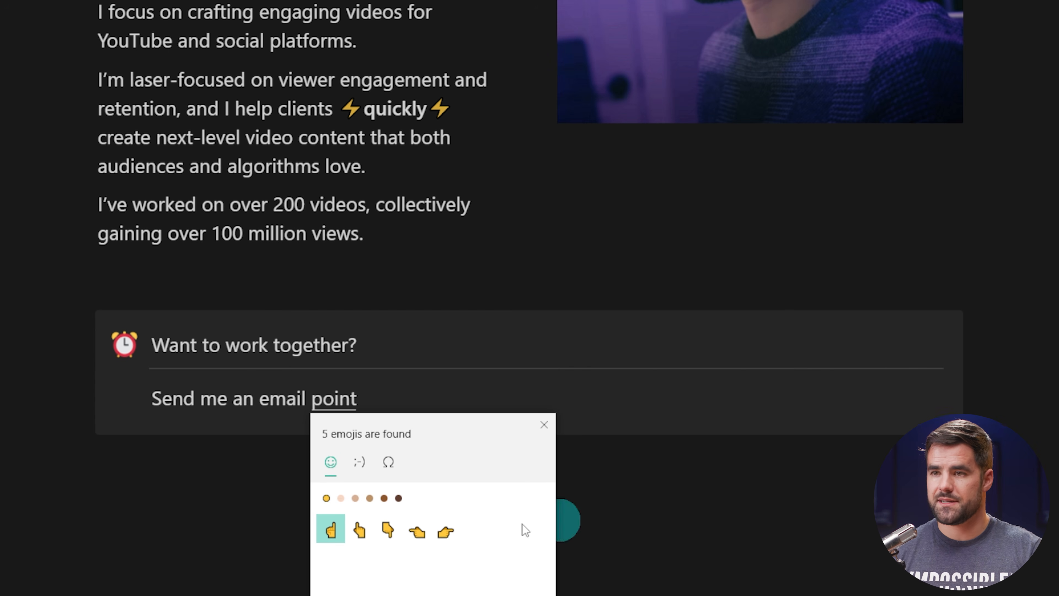
click(388, 529)
click(544, 424)
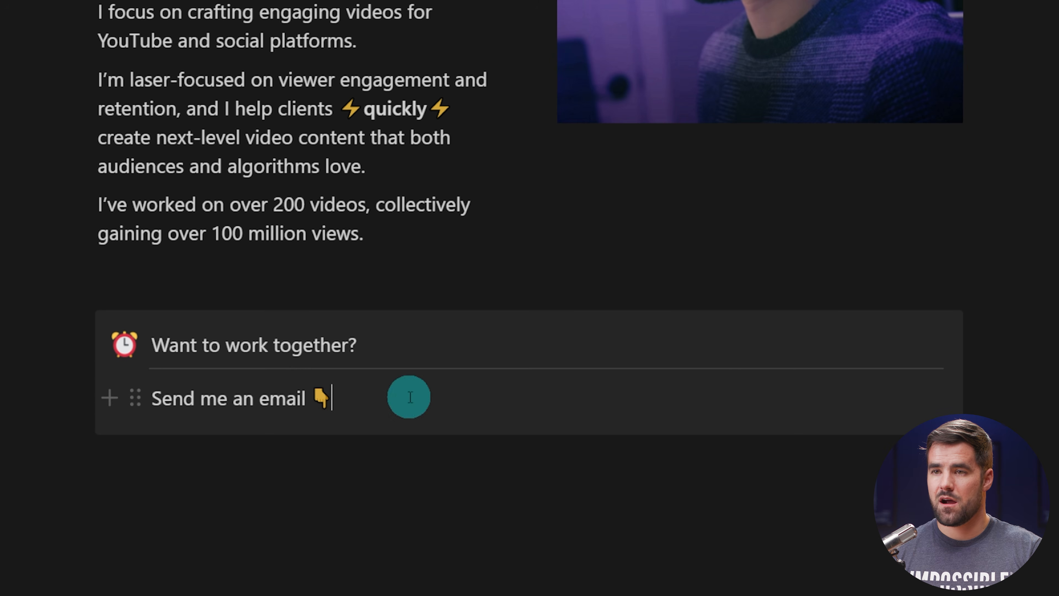
Inspect the contact form on the finished portfolio and follow the "Send me an email" link in its introduction callout.
drag(306, 398, 149, 397)
click(230, 398)
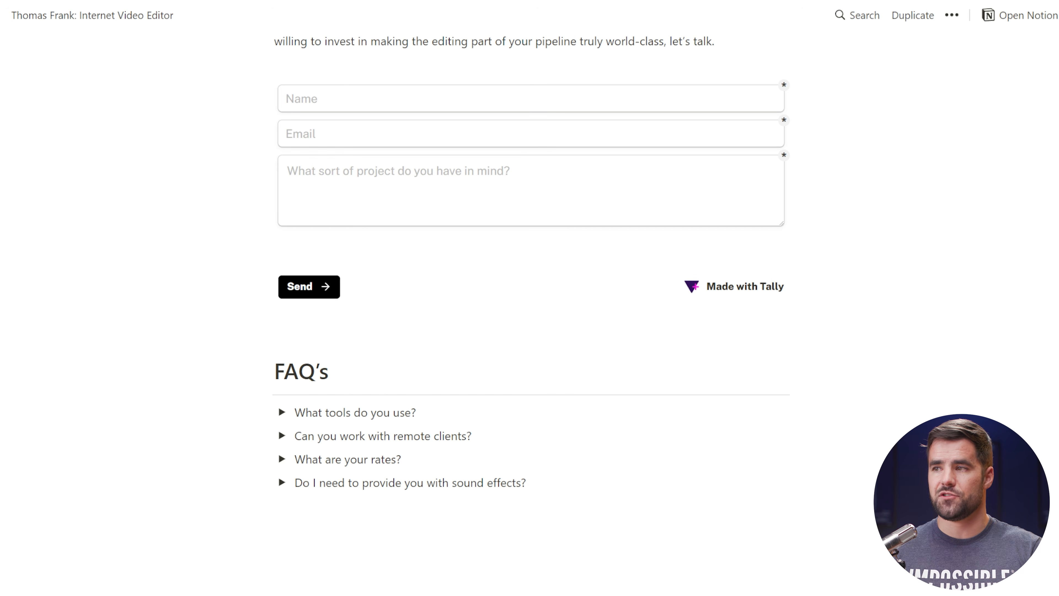
drag(1058, 560, 1058, 89)
scroll(401, 273, down, 6)
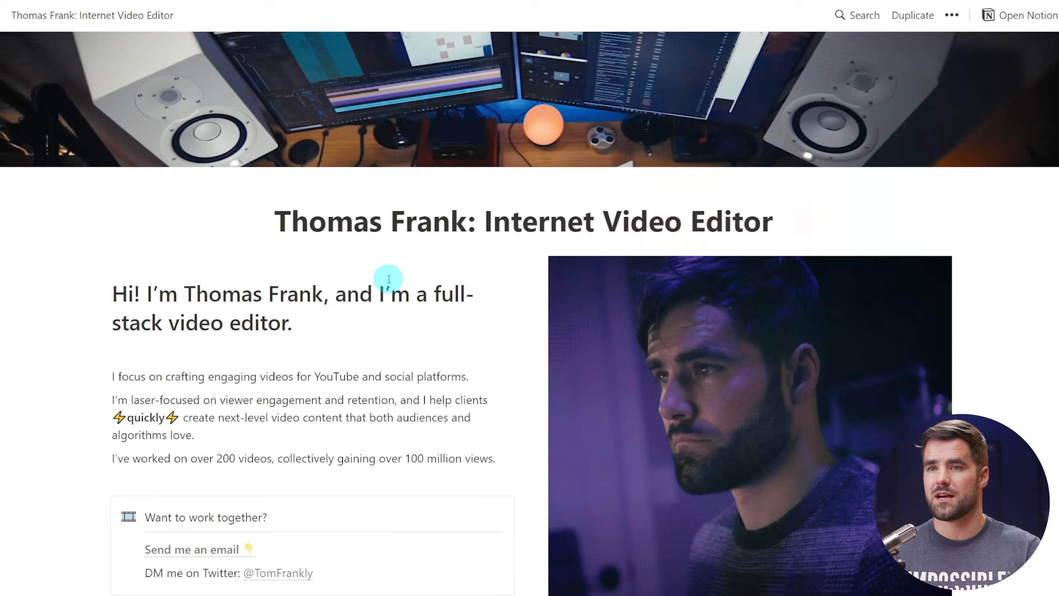
click(205, 348)
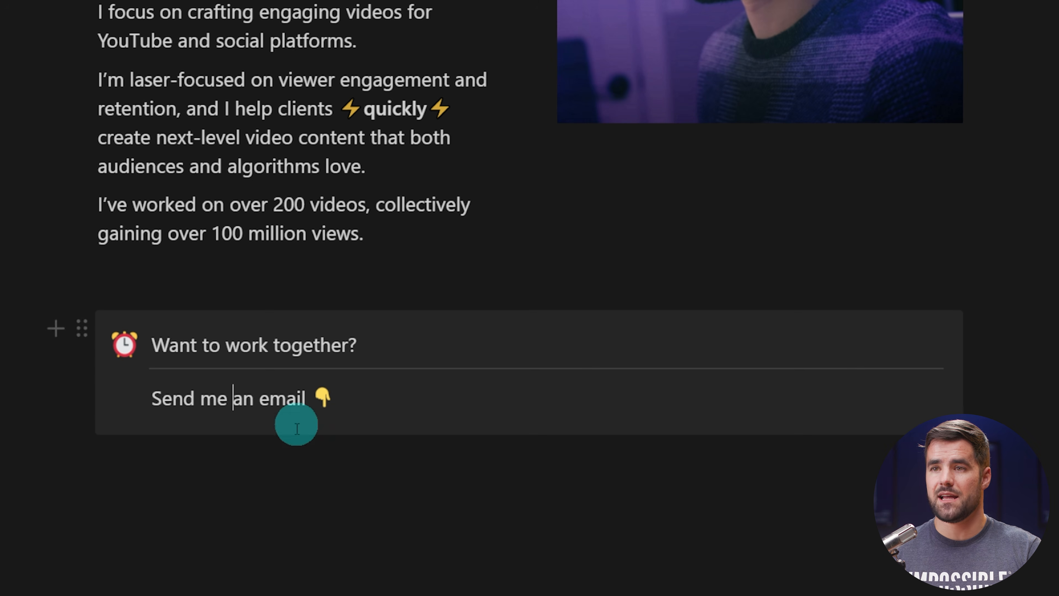
Add a line reading "DM me on Twitter:" followed by the Twitter handle below the email line in the callout.
click(335, 397)
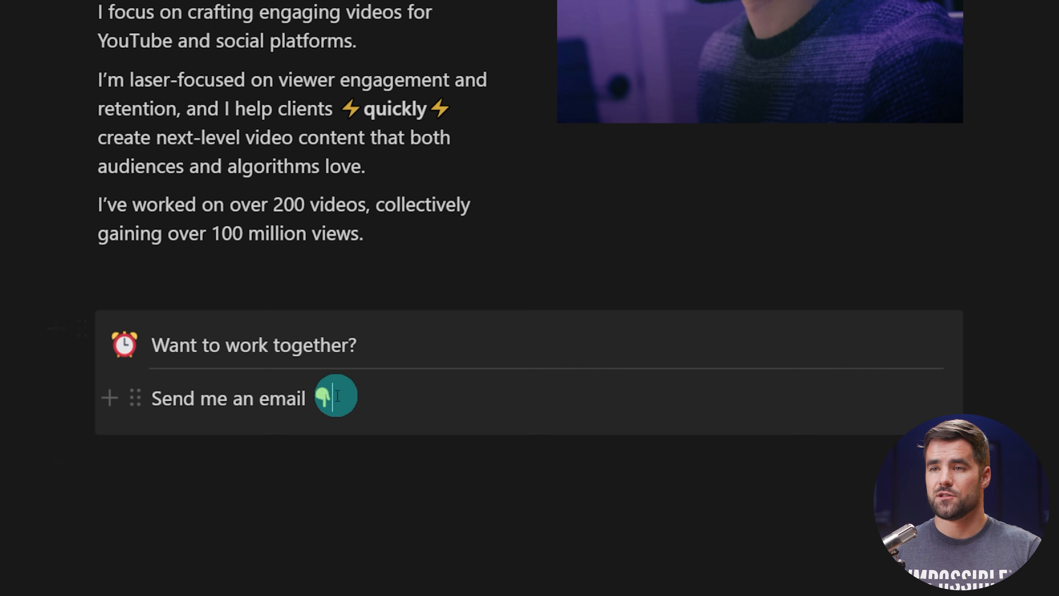
key(Return)
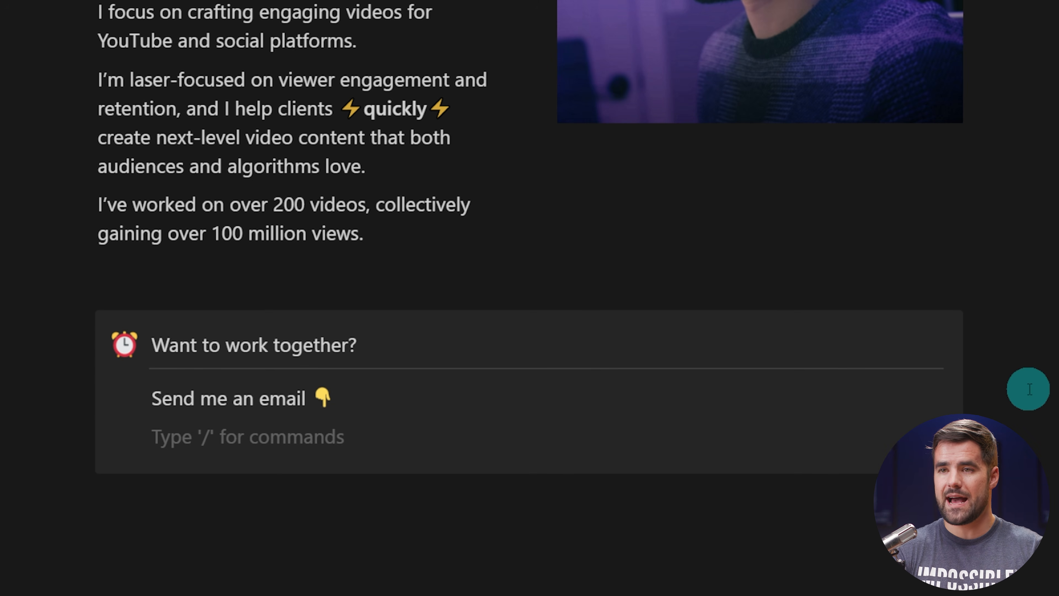
text(DM me on Twitter: @TomFrankl)
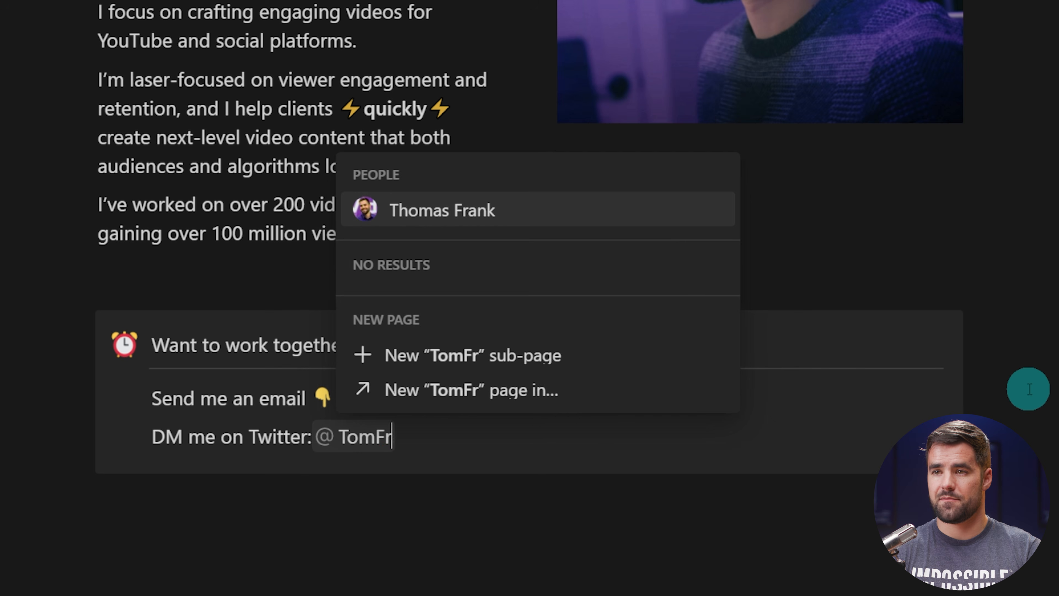
text(y)
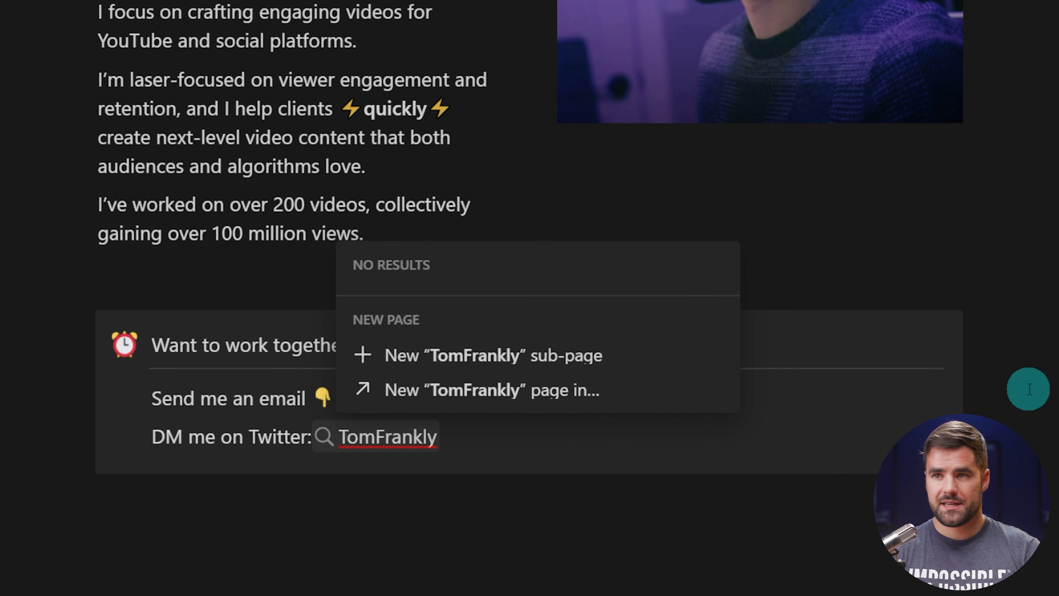
key(Escape)
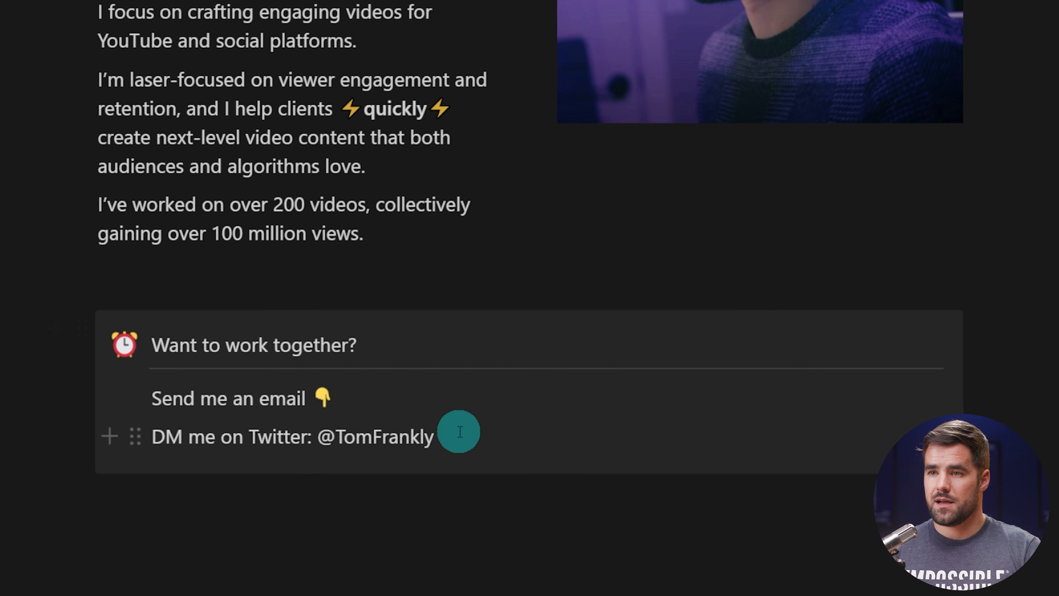
Link the Twitter handle in the callout to the matching Twitter profile URL.
drag(456, 434, 315, 436)
key(ctrl+k)
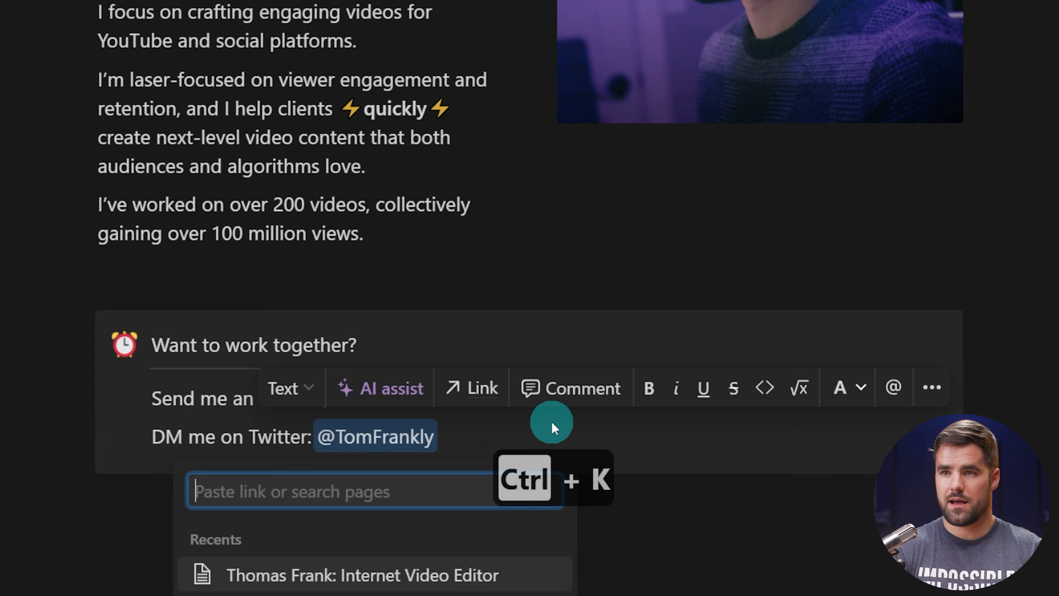
text(h)
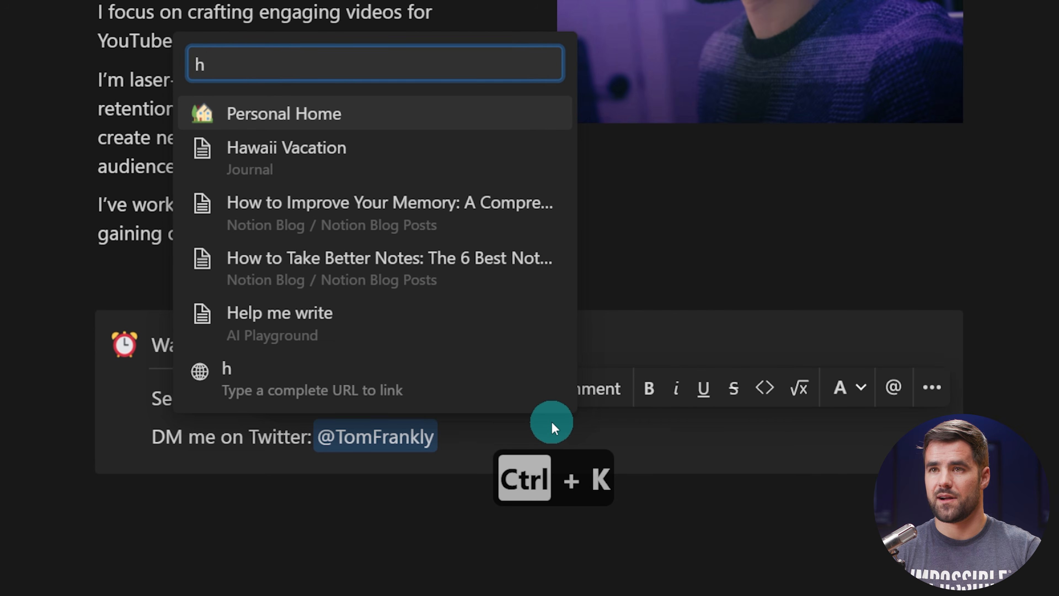
text(ttp)
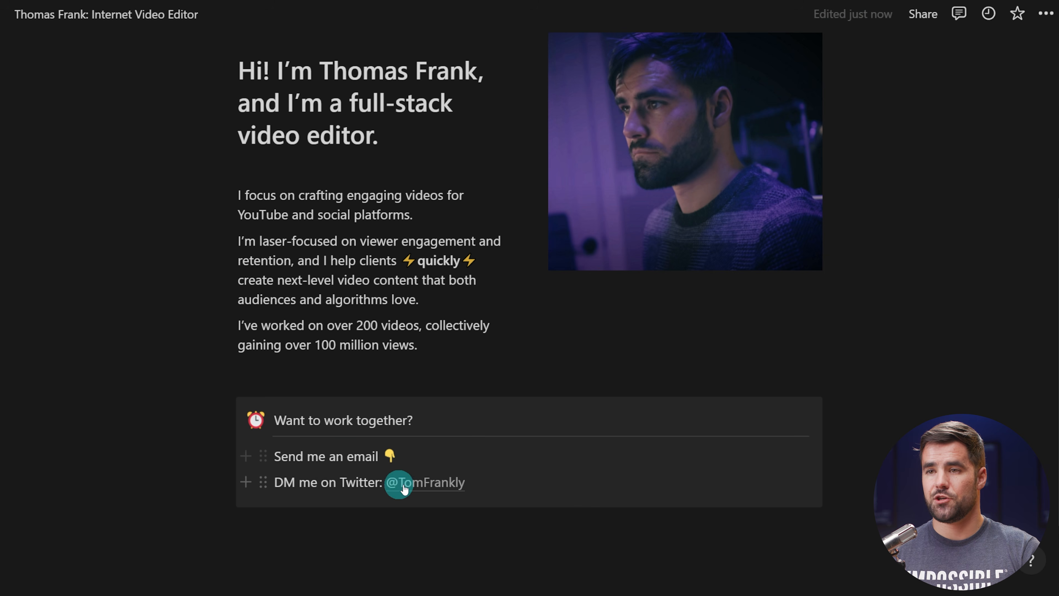
mouse_move(349, 451)
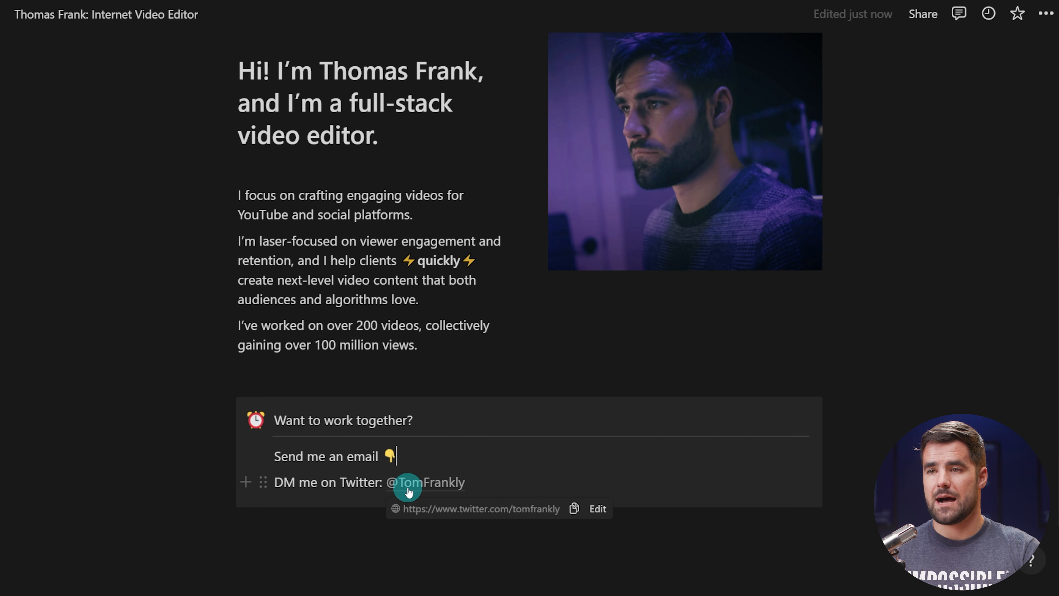
Move the callout into the text column beneath the introduction paragraphs and insert an empty line above it.
drag(225, 407, 235, 358)
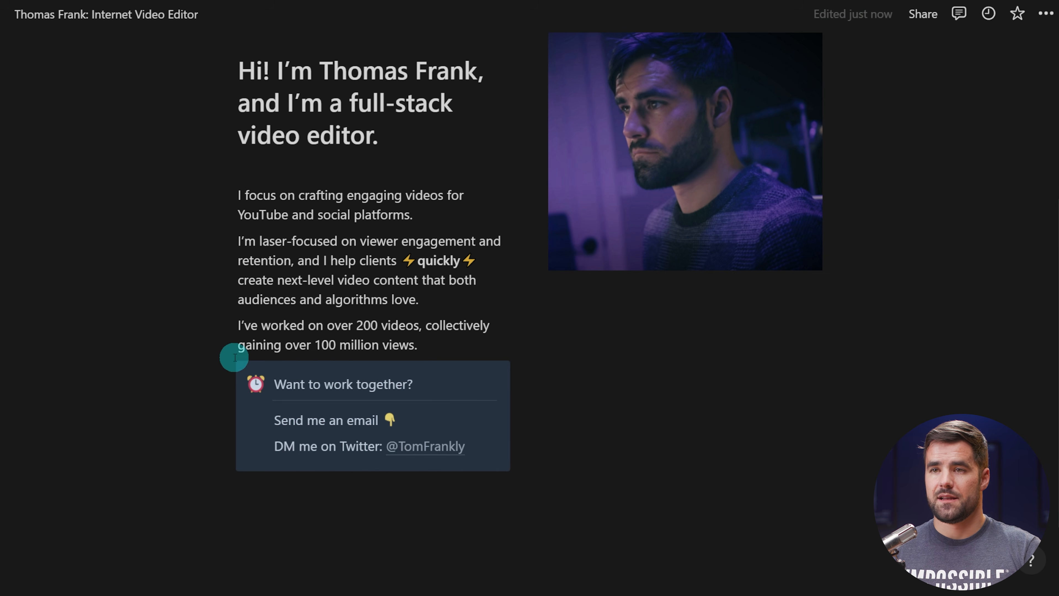
click(474, 336)
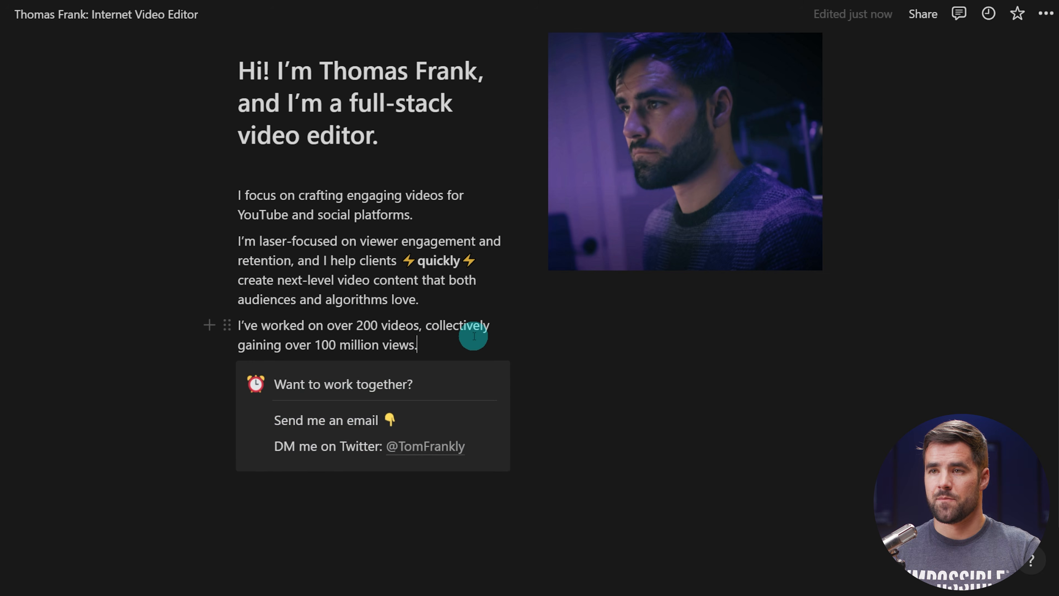
key(Return)
scroll(562, 389, up, 1)
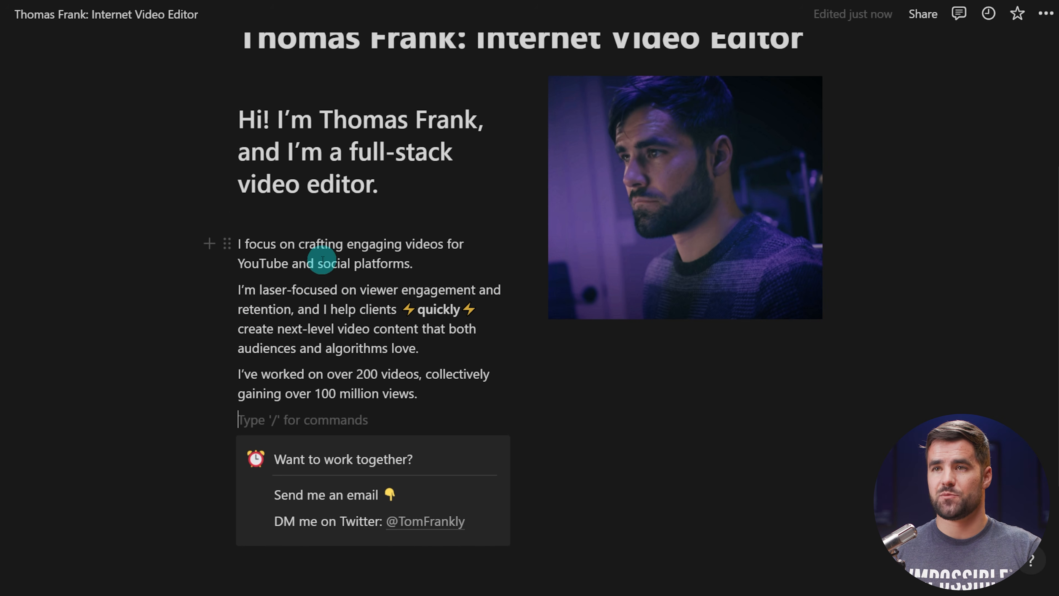
click(323, 214)
click(309, 419)
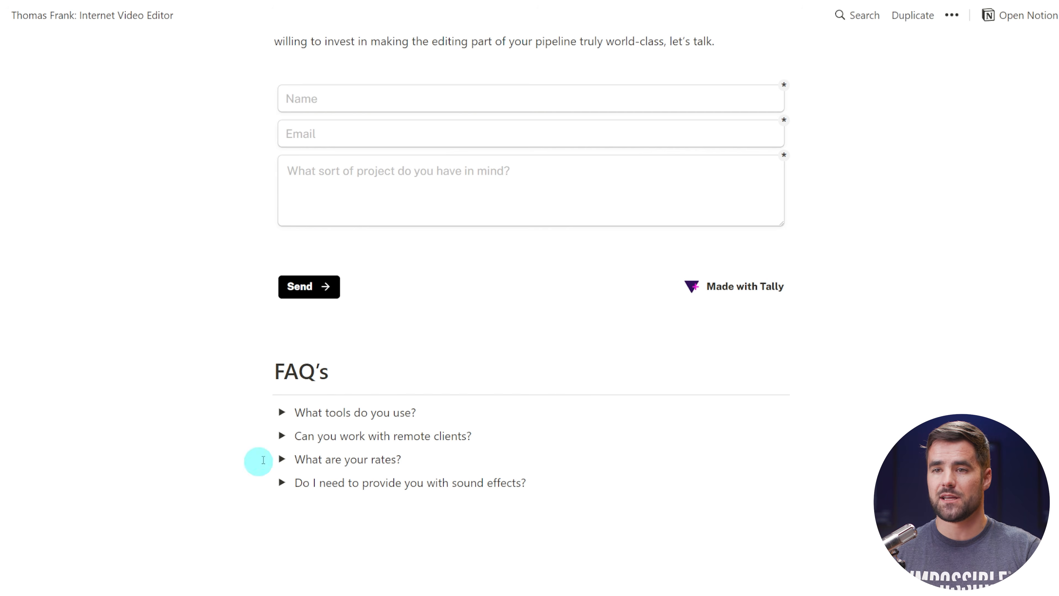
Compare the finished portfolio's introduction and contact callout with the new page, checking layout, background and icon.
scroll(257, 459, up, 10)
scroll(1050, 536, up, 15)
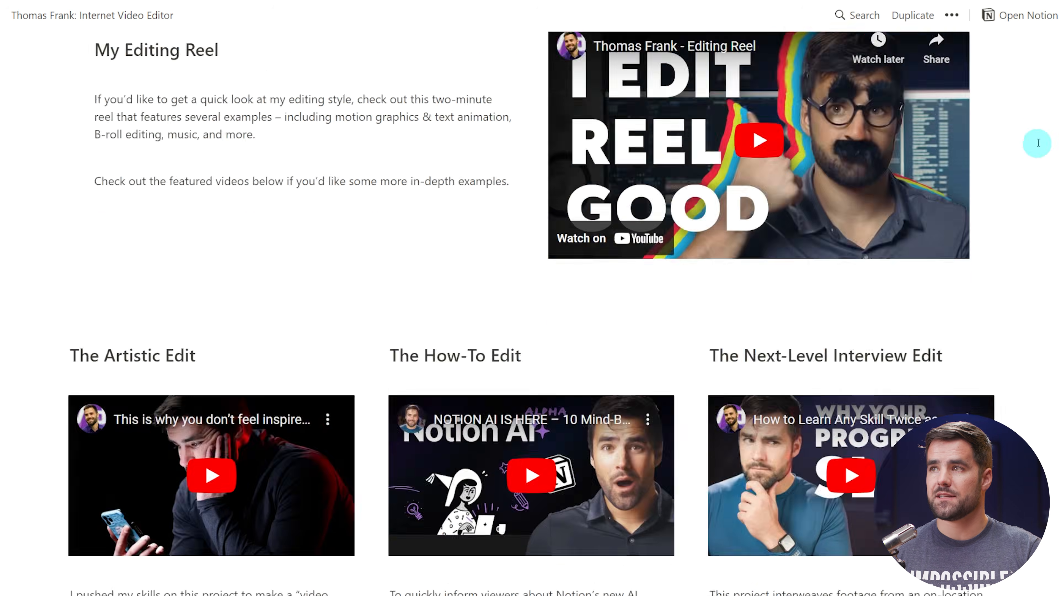
scroll(993, 269, down, 1)
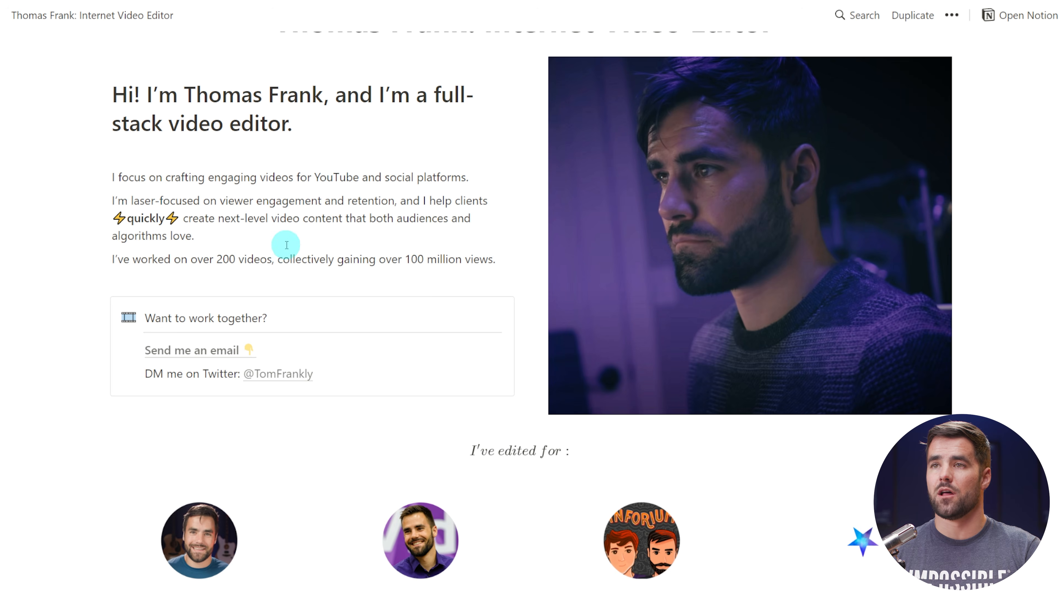
scroll(524, 397, up, 2)
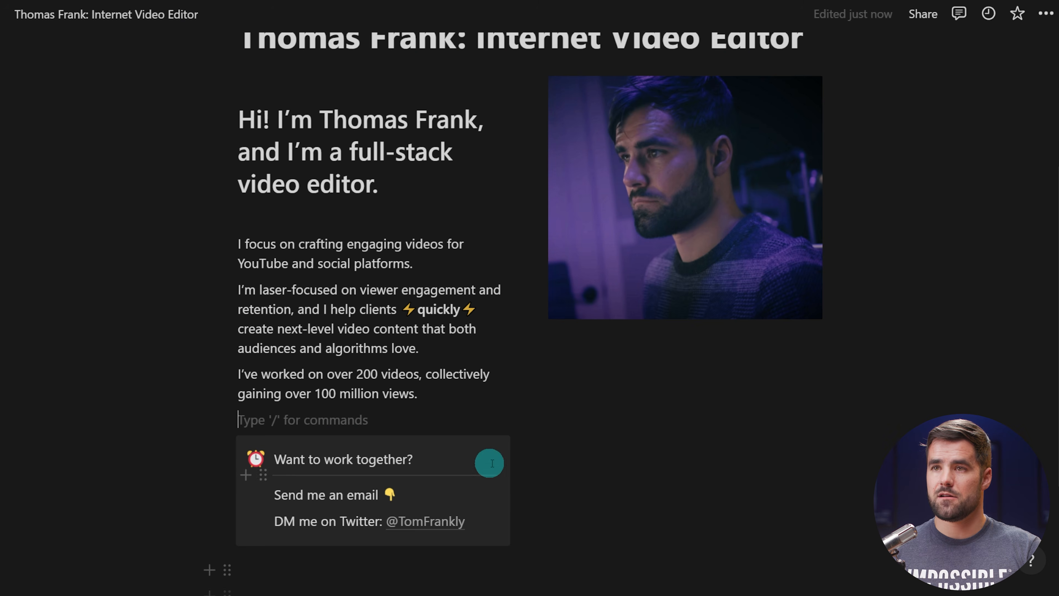
scroll(492, 461, down, 2)
scroll(584, 411, up, 2)
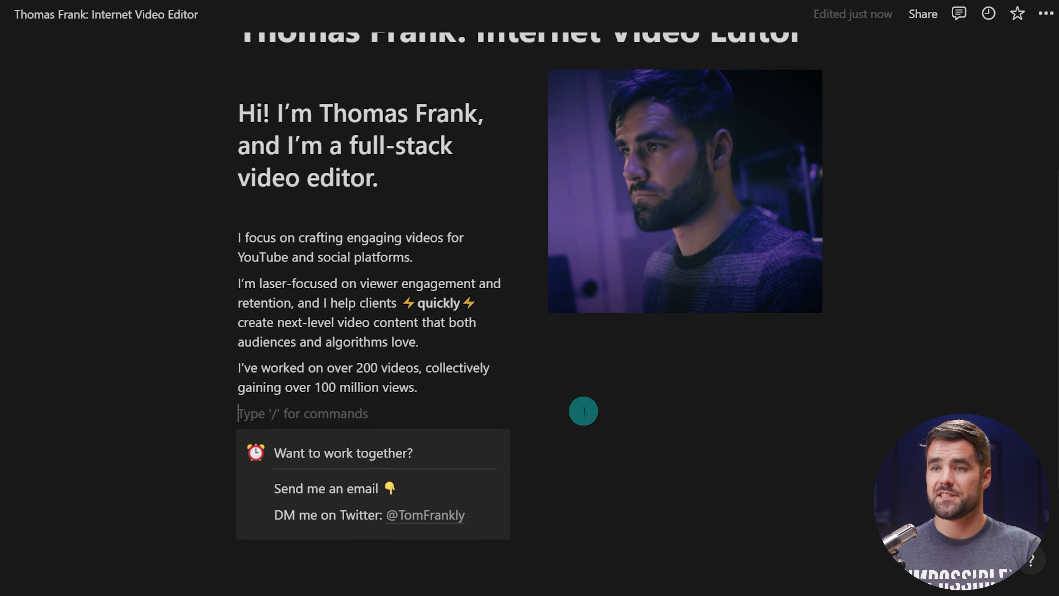
scroll(584, 411, up, 1)
scroll(586, 414, down, 3)
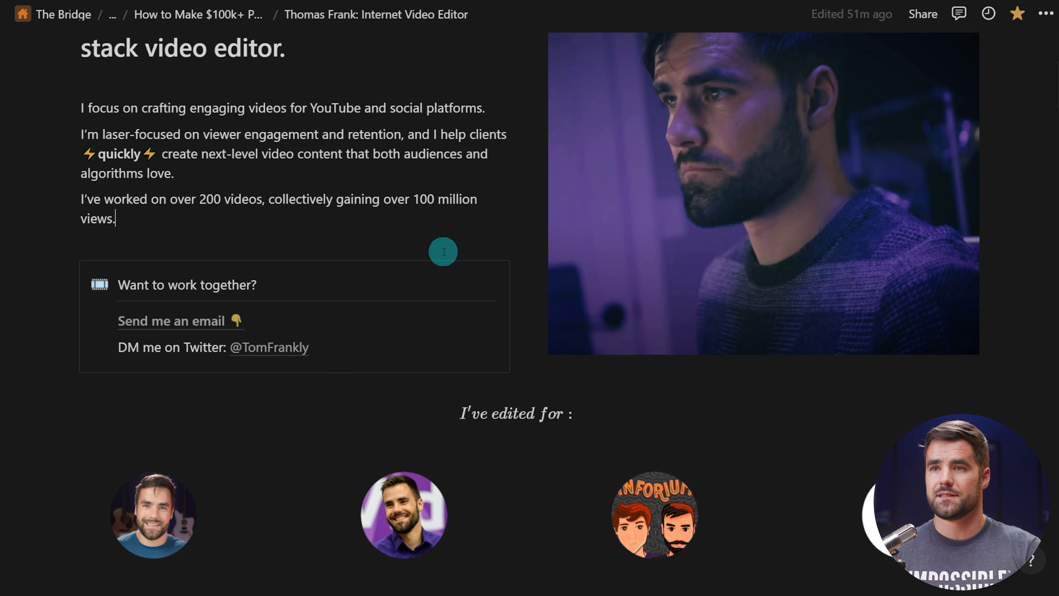
scroll(442, 249, down, 3)
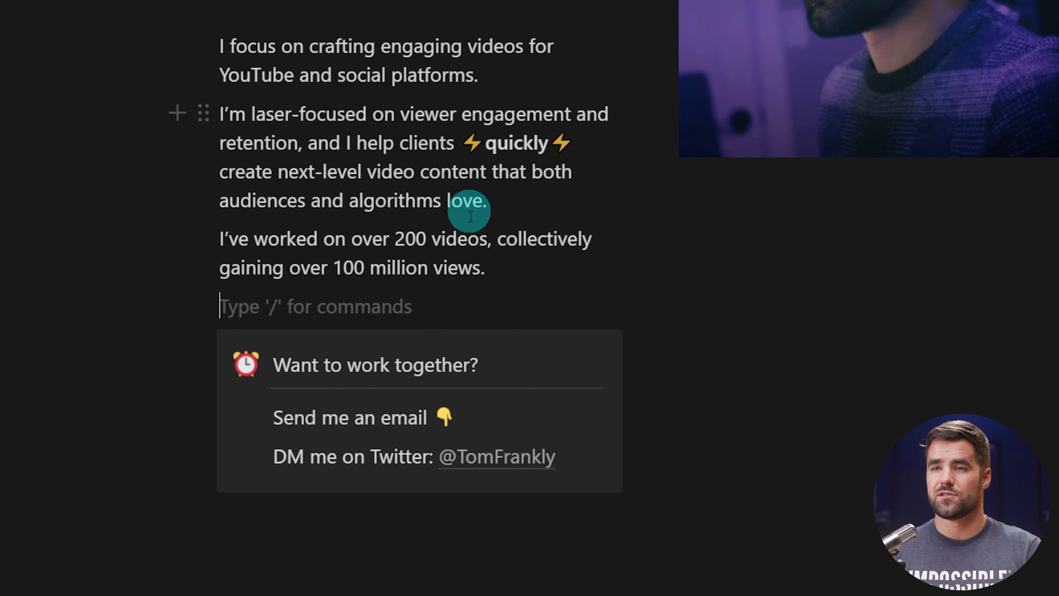
Set the contact callout's color to the default background.
scroll(466, 203, down, 3)
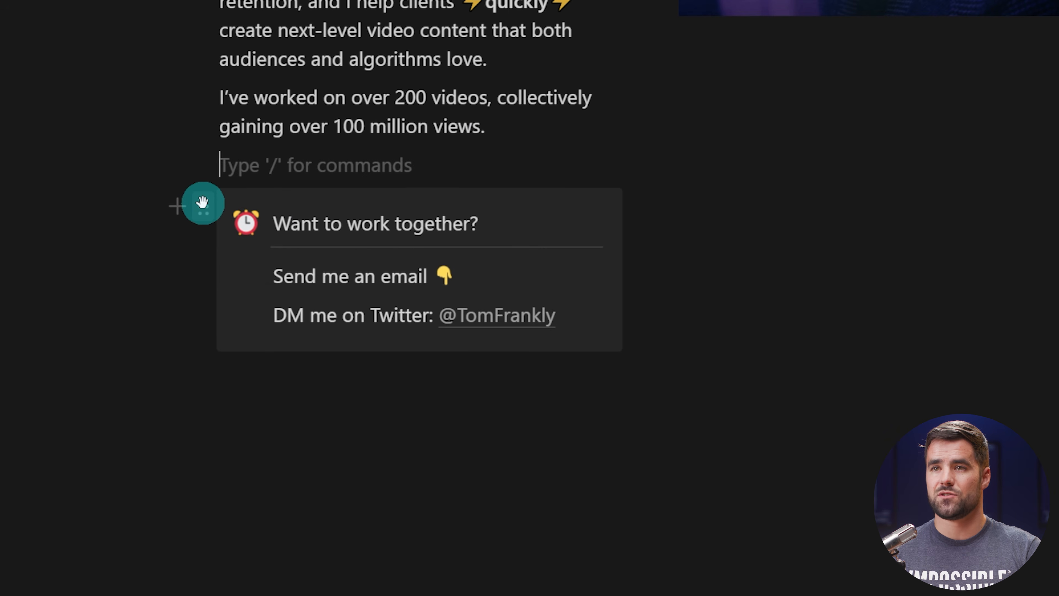
click(203, 204)
mouse_move(350, 343)
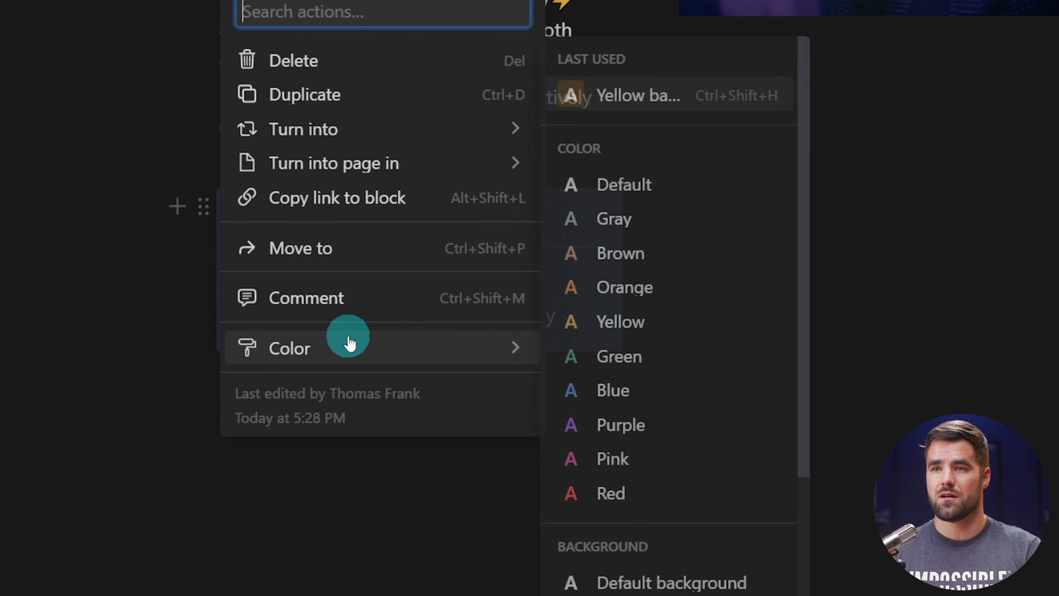
scroll(638, 413, down, 5)
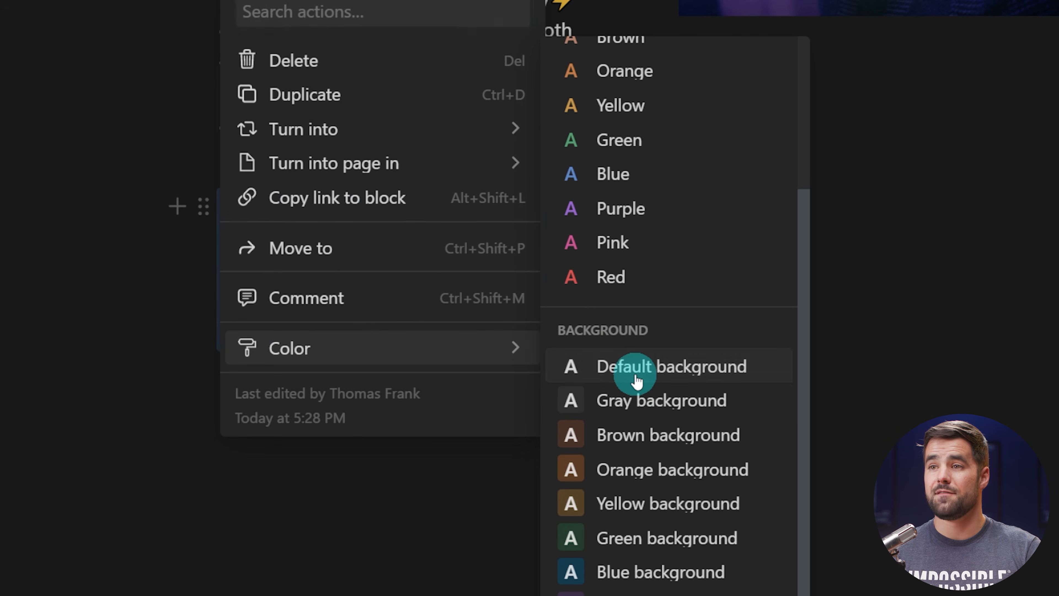
click(637, 381)
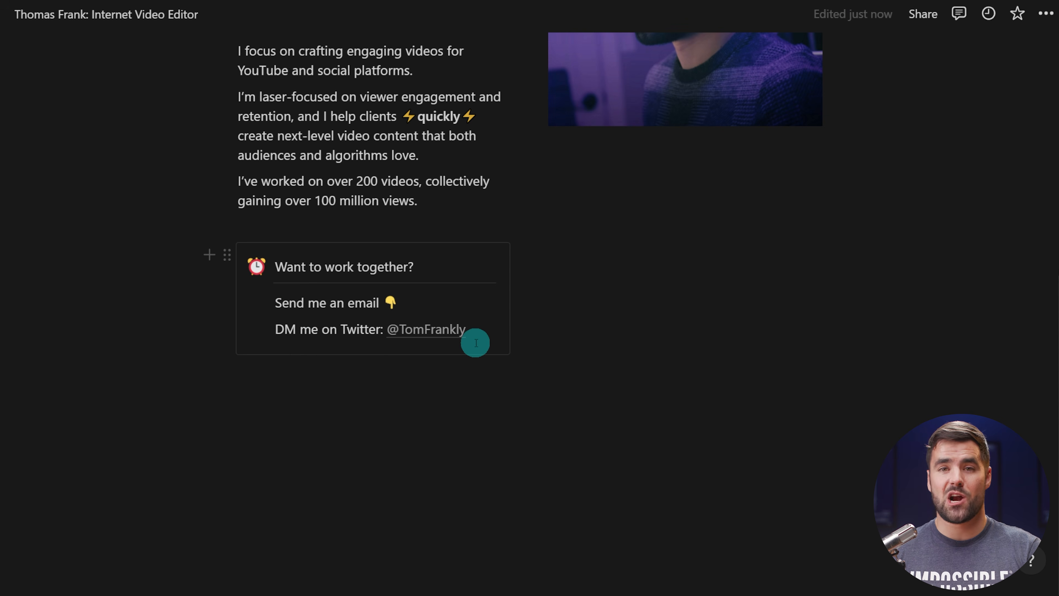
Replace the callout's alarm clock icon with the film frames emoji, searching for "film".
click(260, 266)
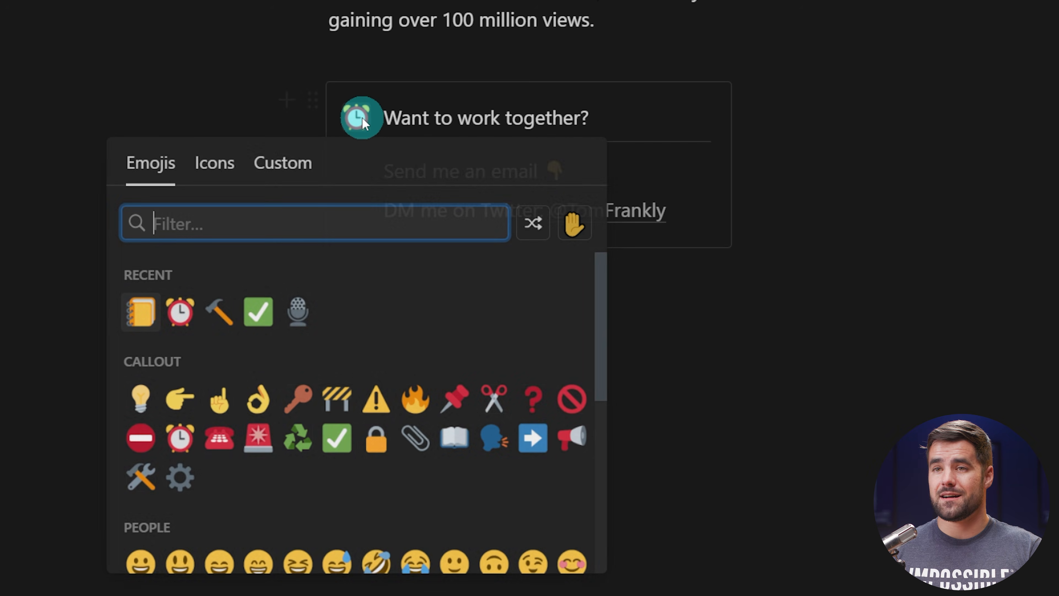
text(film)
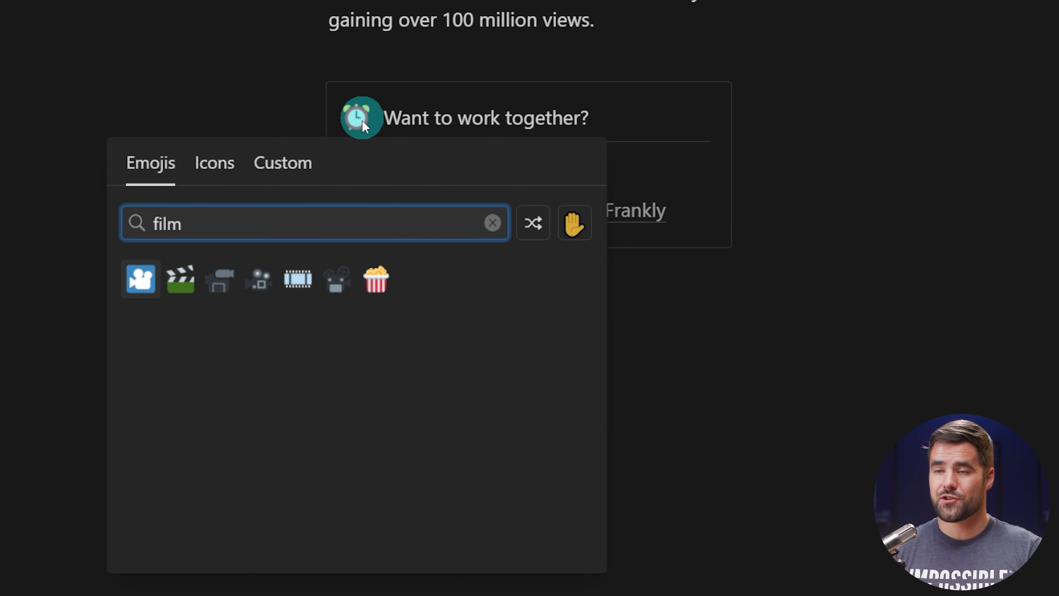
click(303, 280)
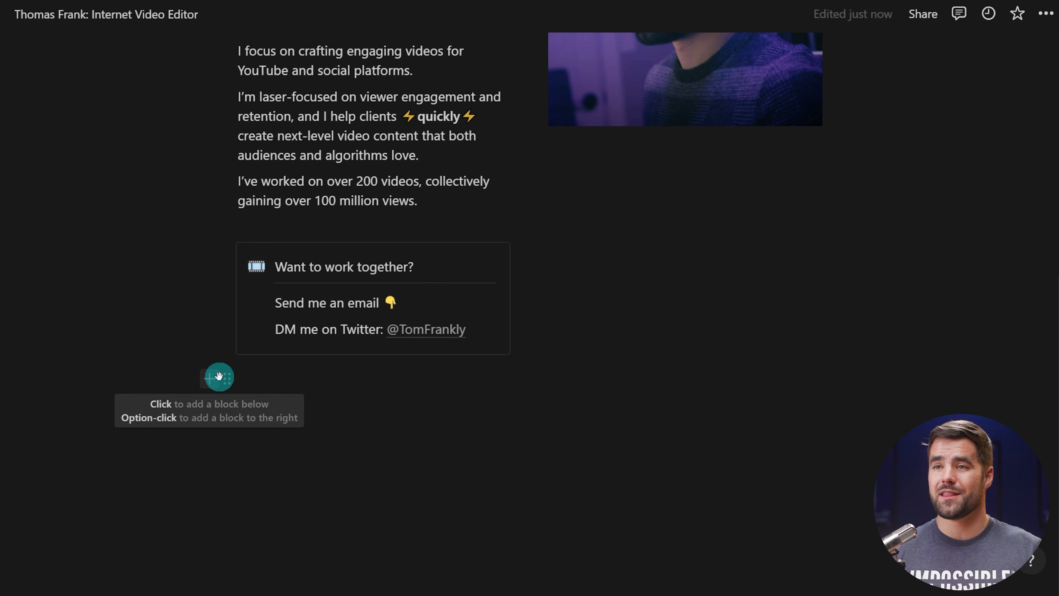
Widen the two-column introduction beyond the default text width, leaving moderate side margins like those on the finished portfolio.
scroll(710, 371, up, 5)
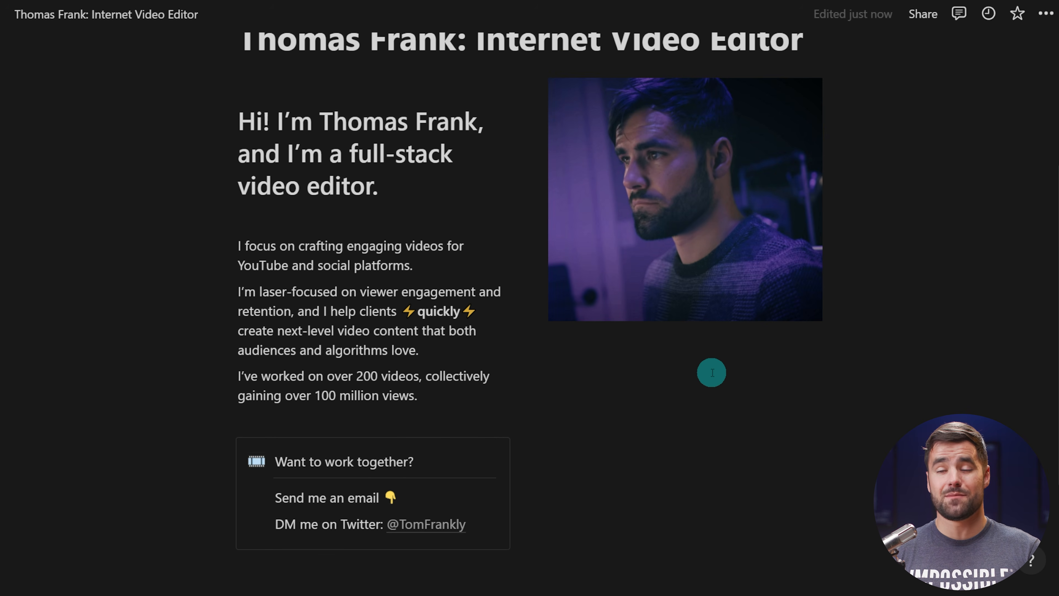
scroll(712, 372, up, 3)
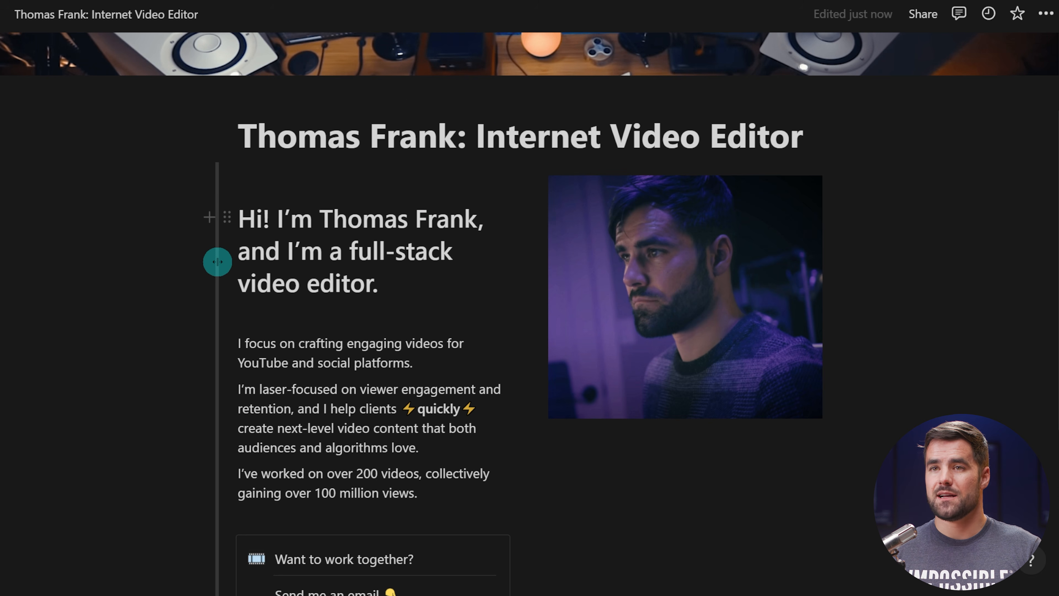
drag(217, 262, 40, 272)
scroll(827, 277, down, 2)
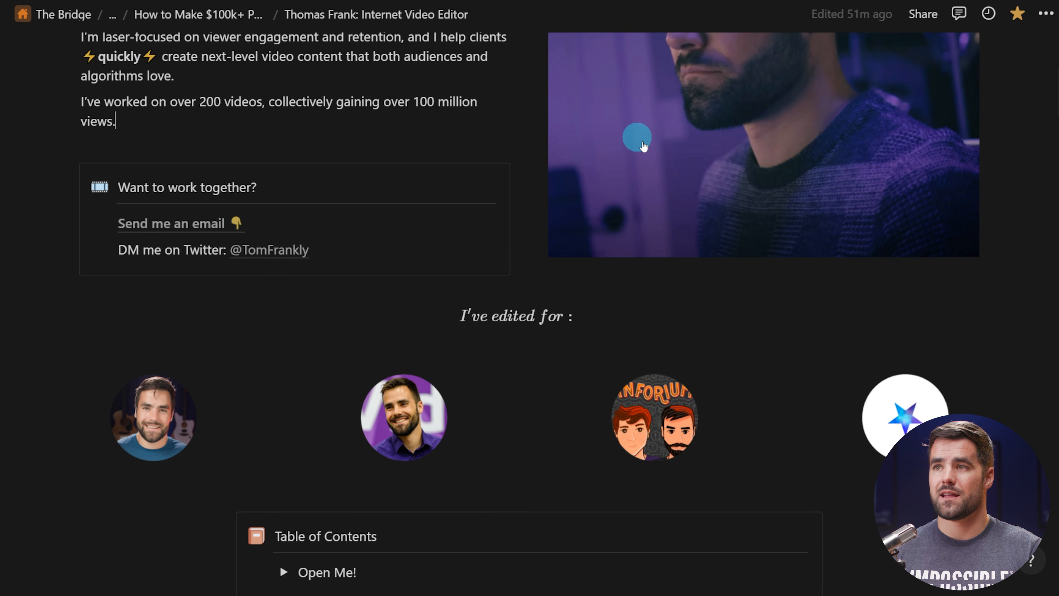
scroll(634, 138, up, 6)
scroll(714, 123, down, 2)
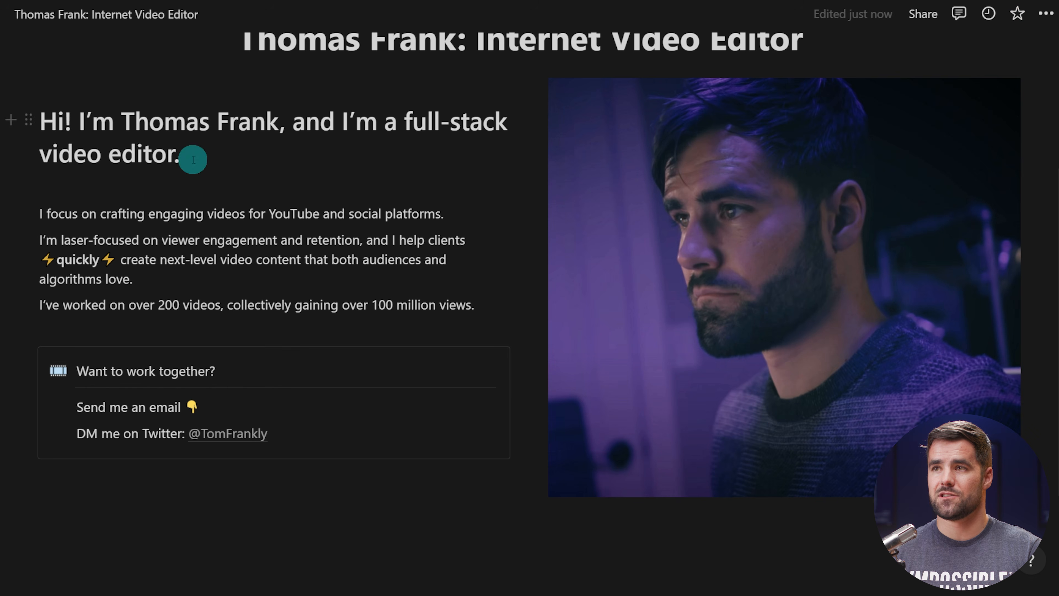
drag(958, 374, 1058, 427)
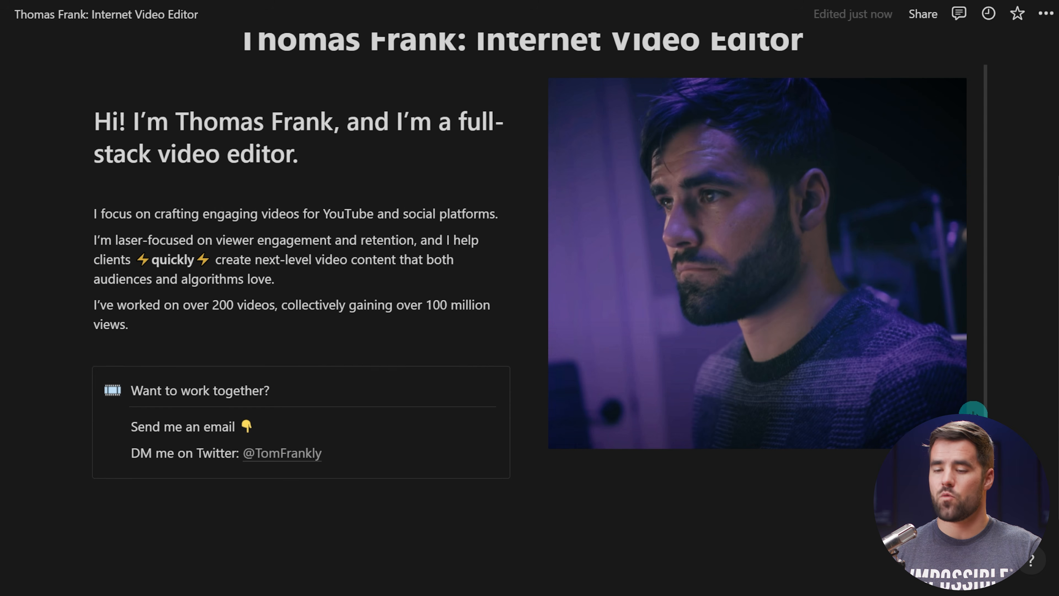
key(ctrl+minus)
key(ctrl+minus)
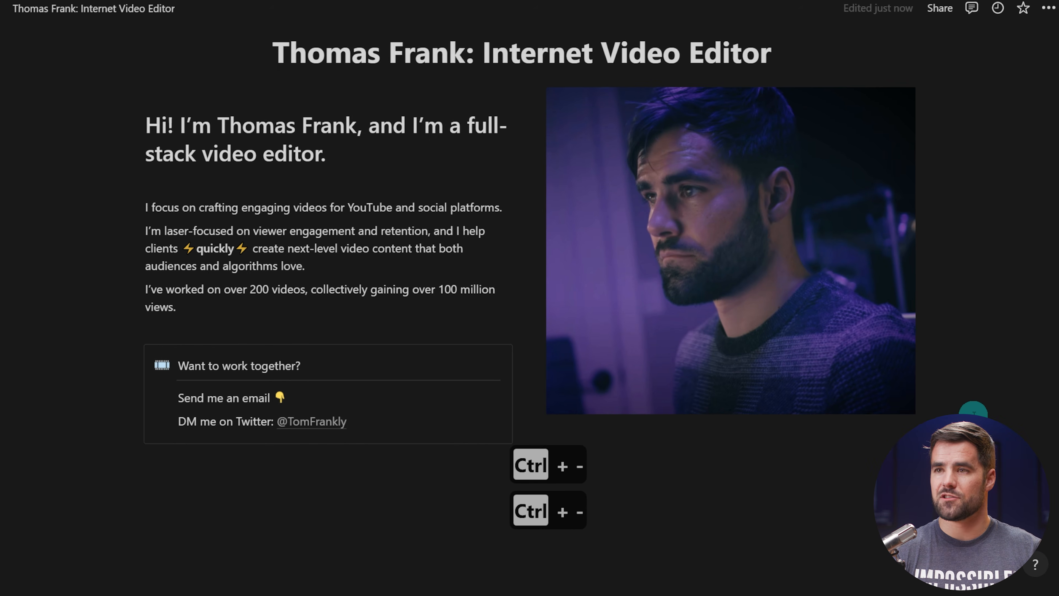
Start an empty text block below the two-column introduction.
key(ctrl+equal)
key(ctrl+equal)
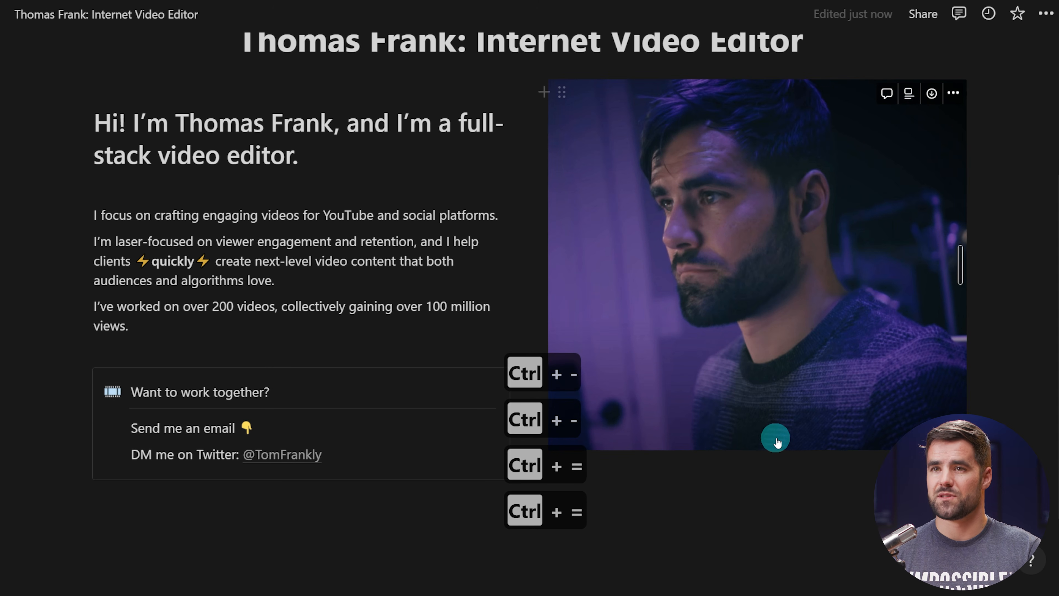
click(756, 509)
Inspect the equation code behind the finished portfolio's "I've edited for:" heading.
scroll(757, 509, up, 1)
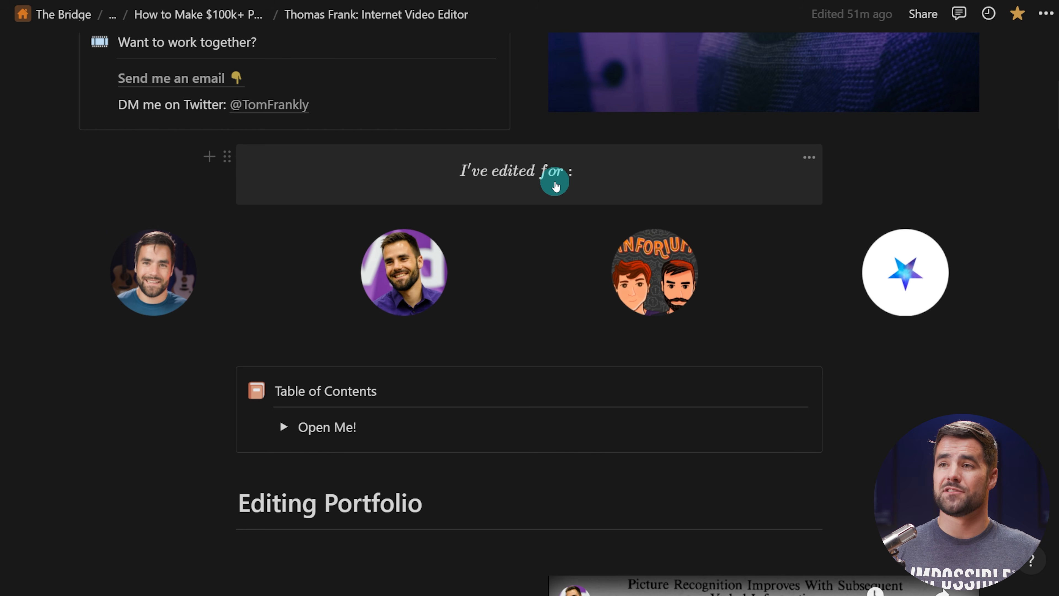
click(571, 183)
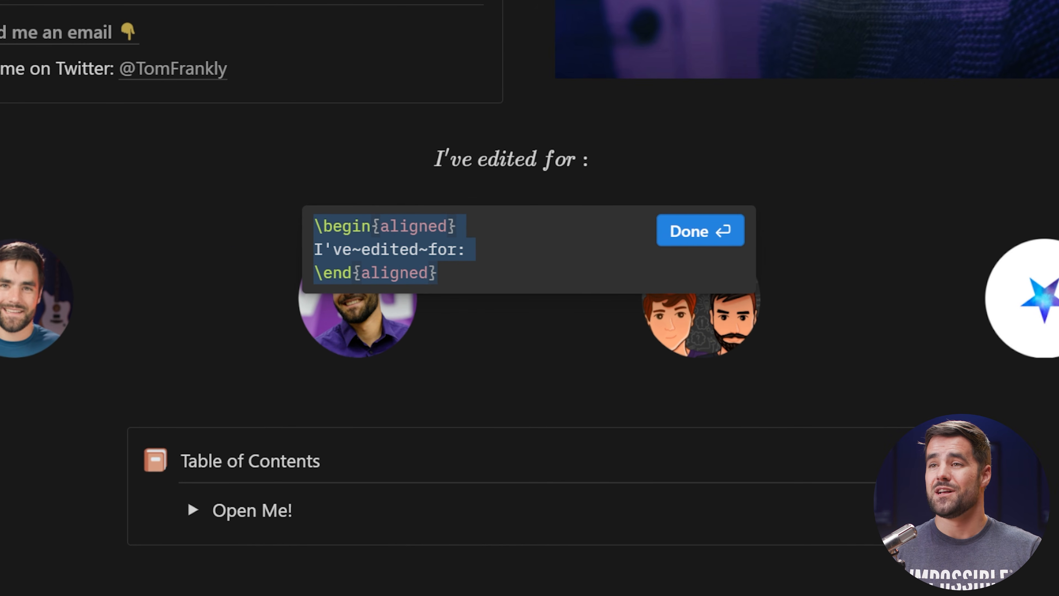
key(Escape)
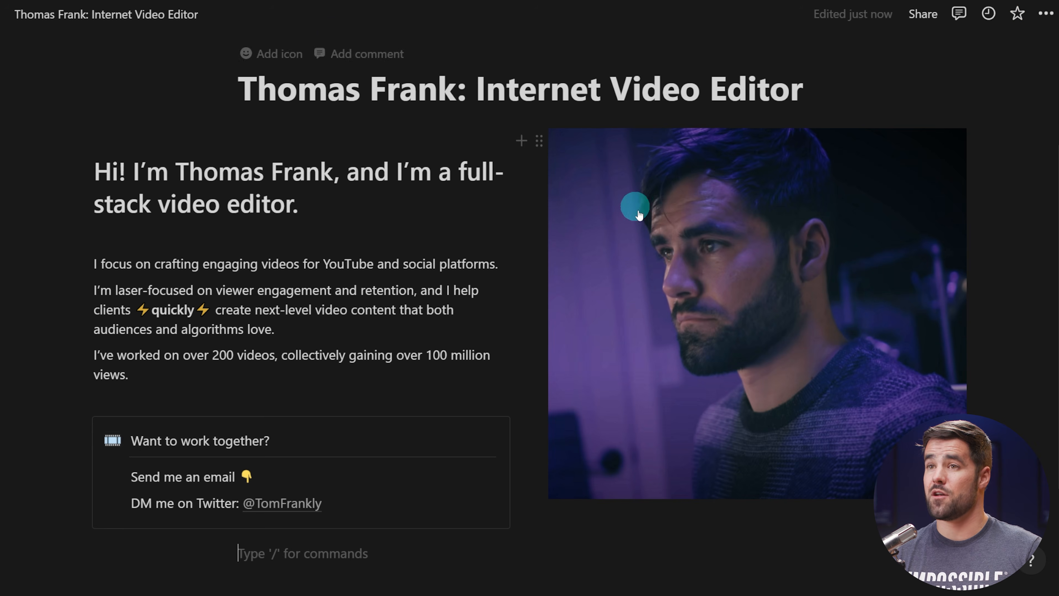
Try a three-column layout below the introduction with bold "I’ve Edited For:" in the middle column.
scroll(631, 206, down, 5)
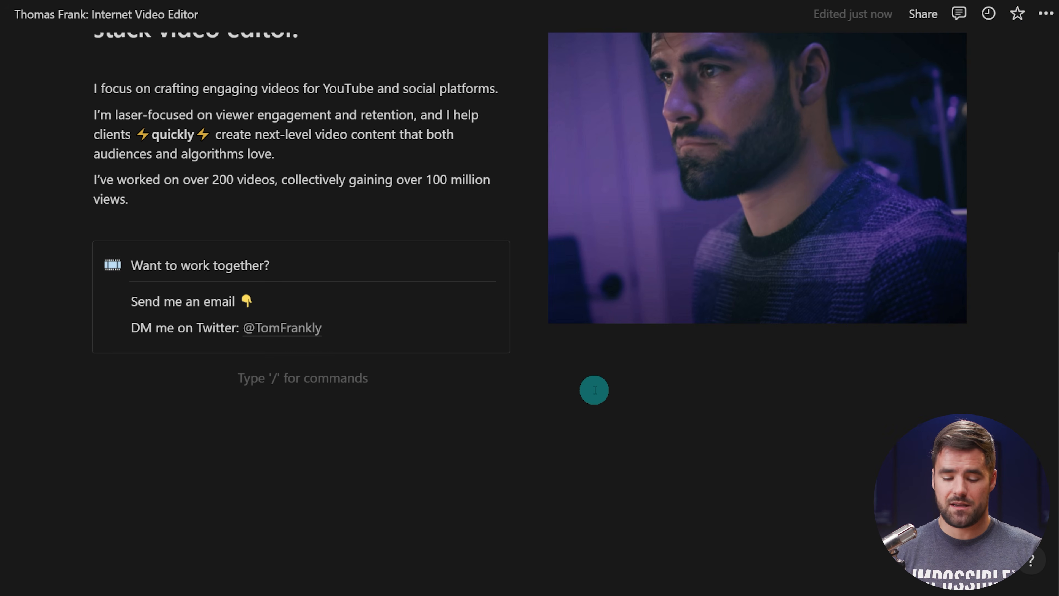
text(/3c)
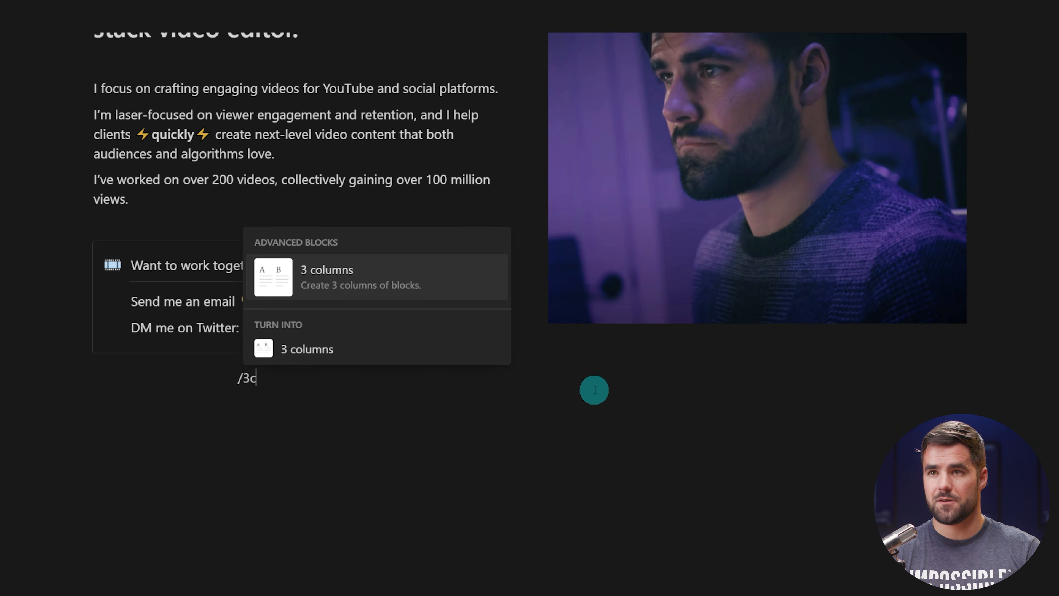
key(Return)
click(499, 364)
click(708, 371)
click(485, 369)
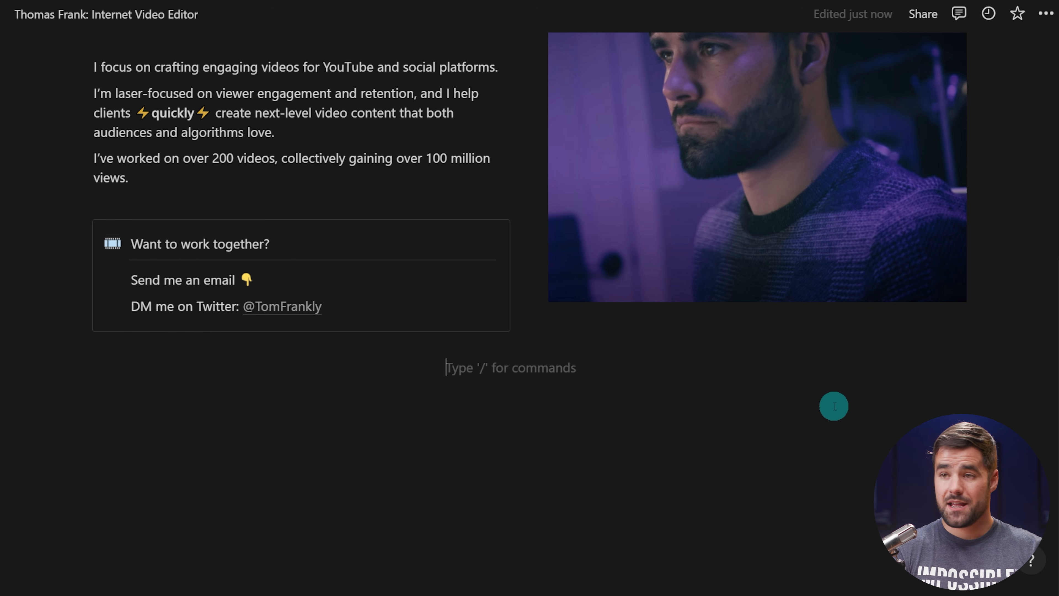
key(ctrl+b)
text(I’ve Edited For:)
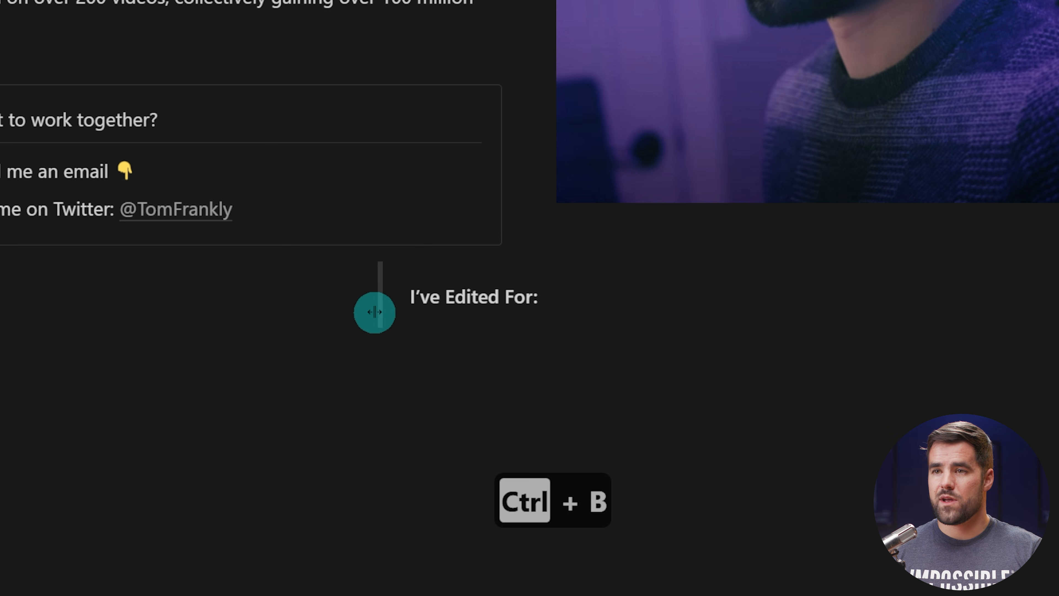
Try to centre the "I’ve Edited For:" heading by resizing the columns, and remove the three-column layout.
drag(381, 320, 481, 321)
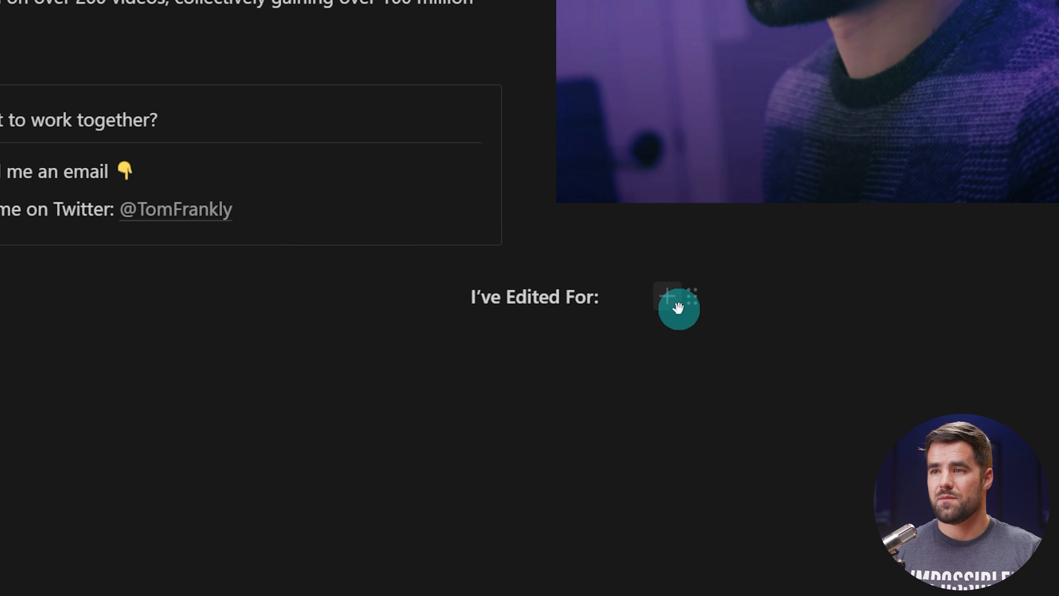
click(675, 303)
key(Escape)
drag(674, 331, 630, 321)
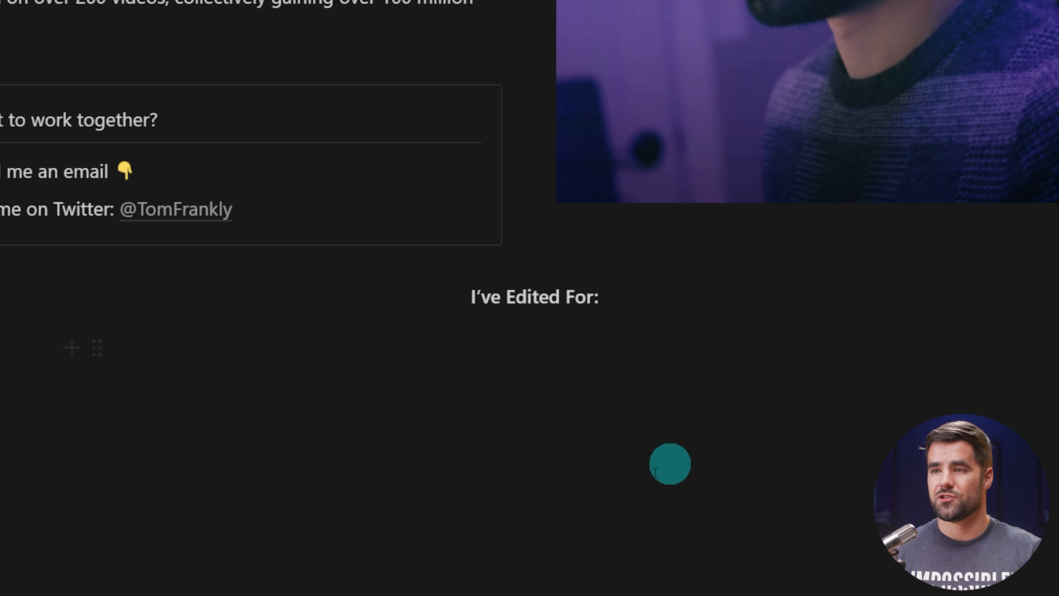
drag(593, 298, 494, 319)
key(BackSpace)
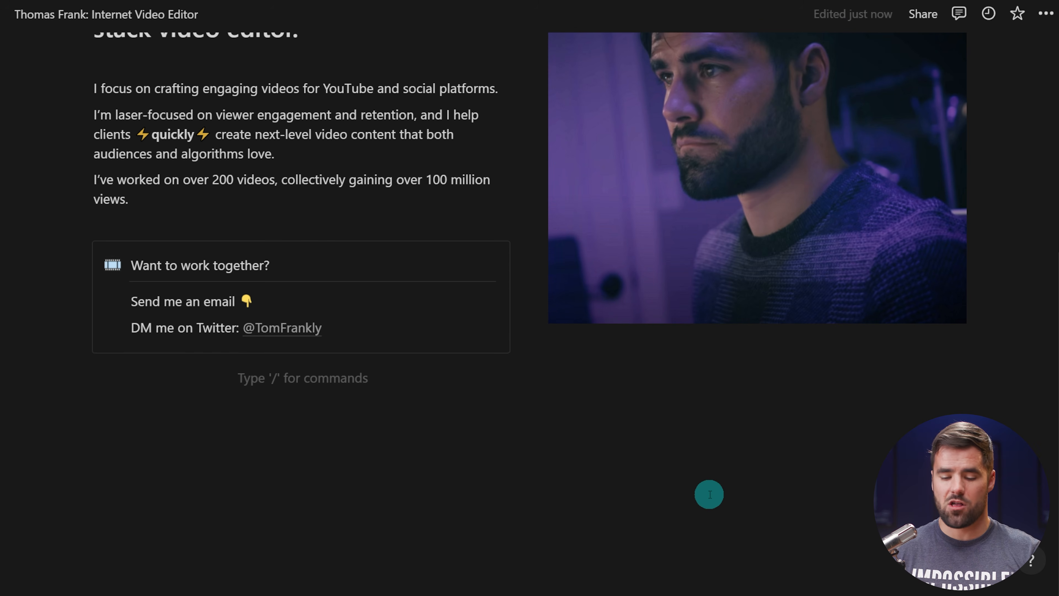
Insert a block equation in the empty line below the introduction.
text(/bloc)
key(BackSpace)
key(BackSpace)
key(BackSpace)
key(BackSpace)
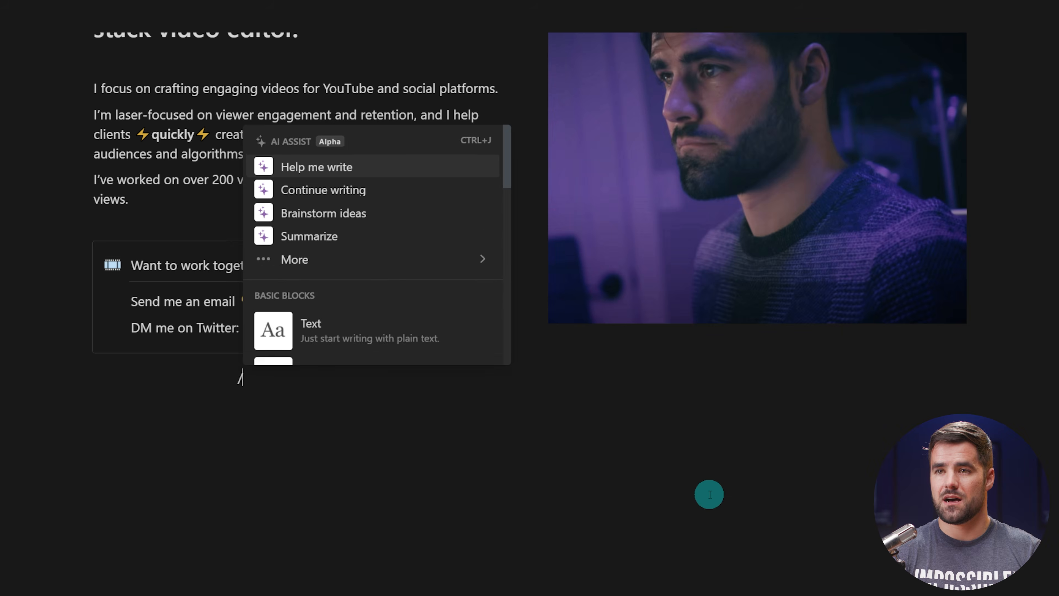
text(equation)
click(347, 275)
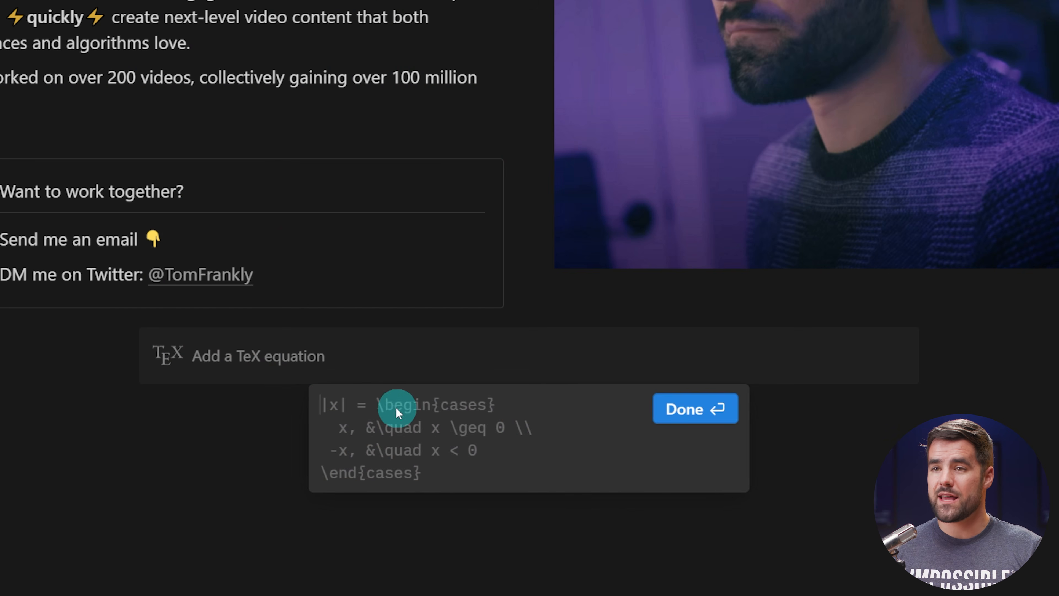
Write \begin{aligned} and \end{aligned} in the equation with an empty line between them.
text(\)
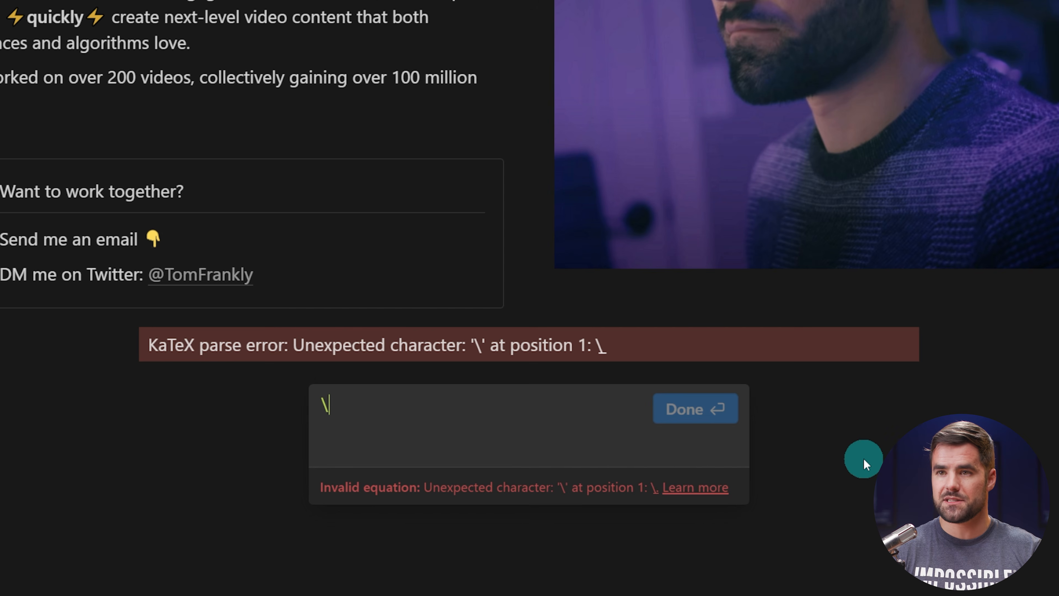
text(begin{)
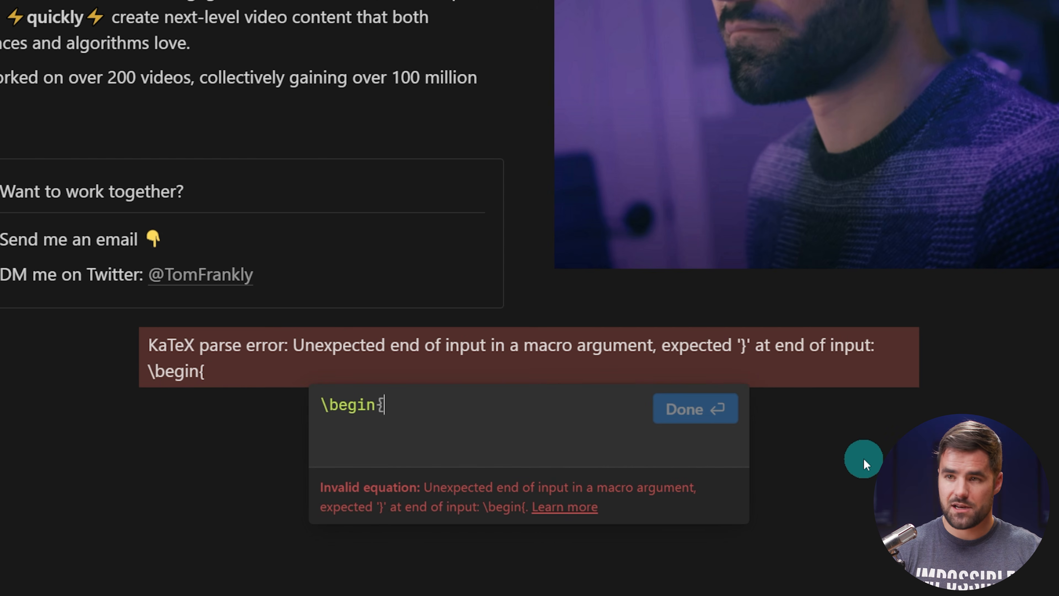
text(aligned})
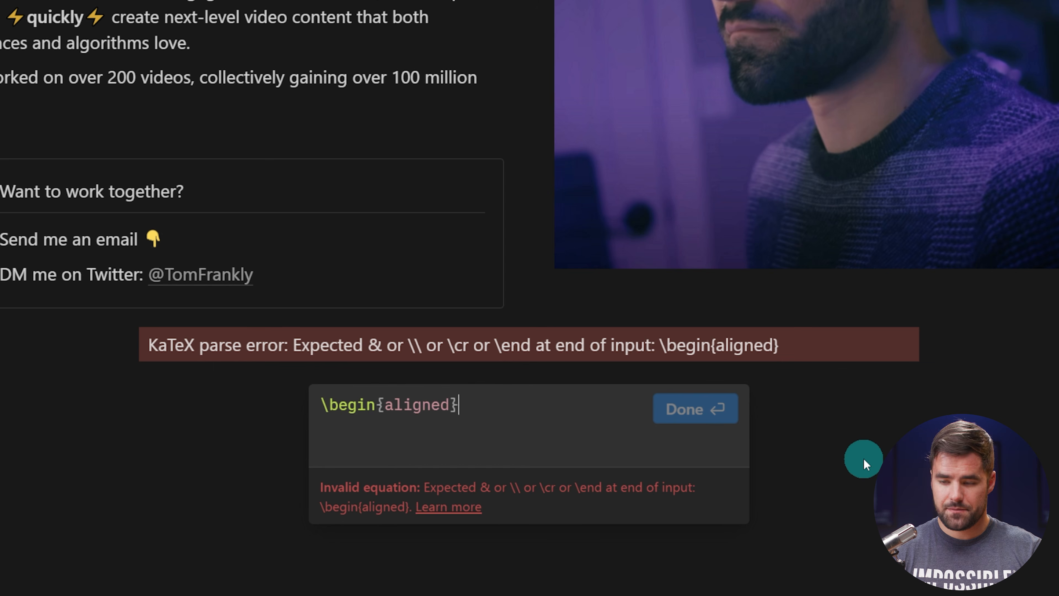
key(shift+Return)
key(shift+Return)
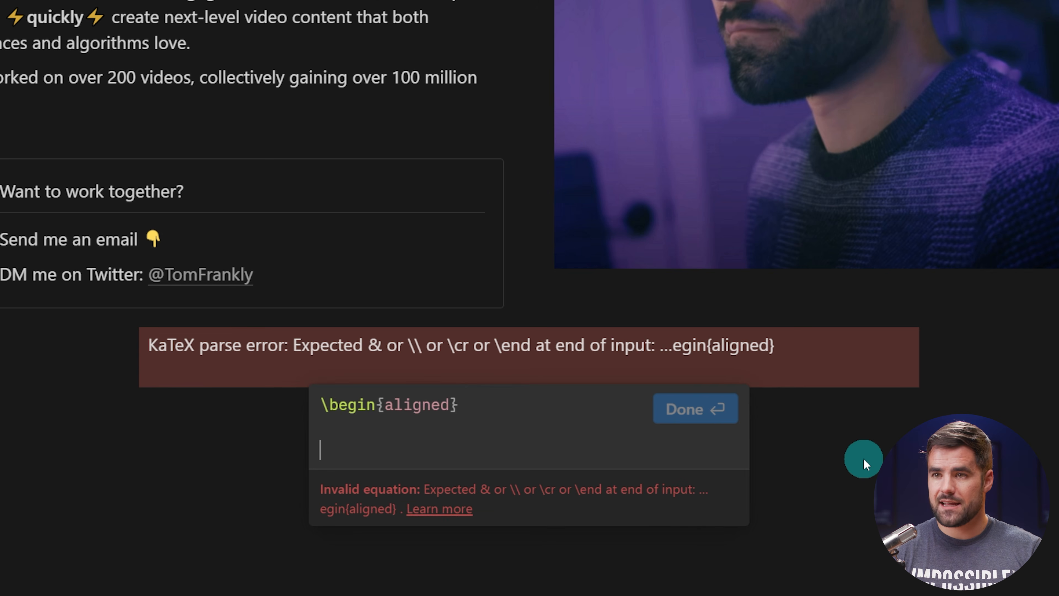
text(\end)
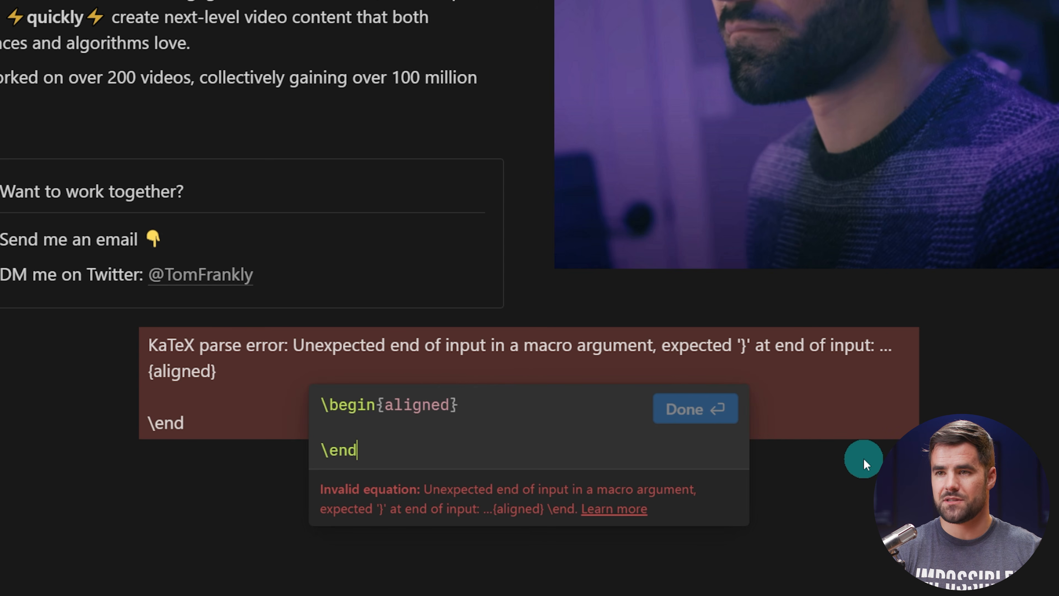
text({aligned})
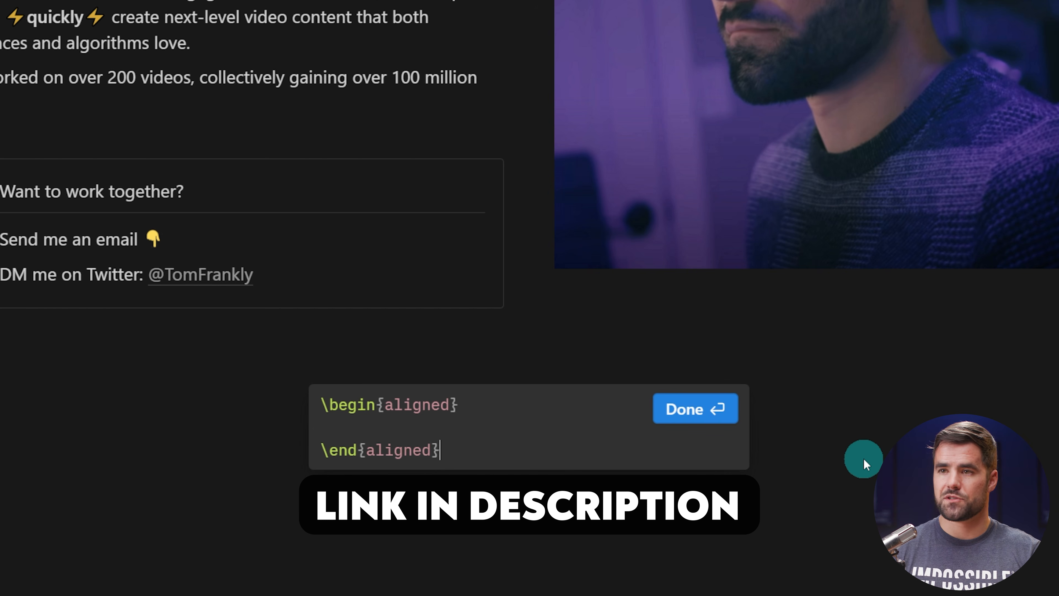
Add the text "I've edited for:" inside the aligned environment, using tildes as spaces, and finish the equation.
key(Up)
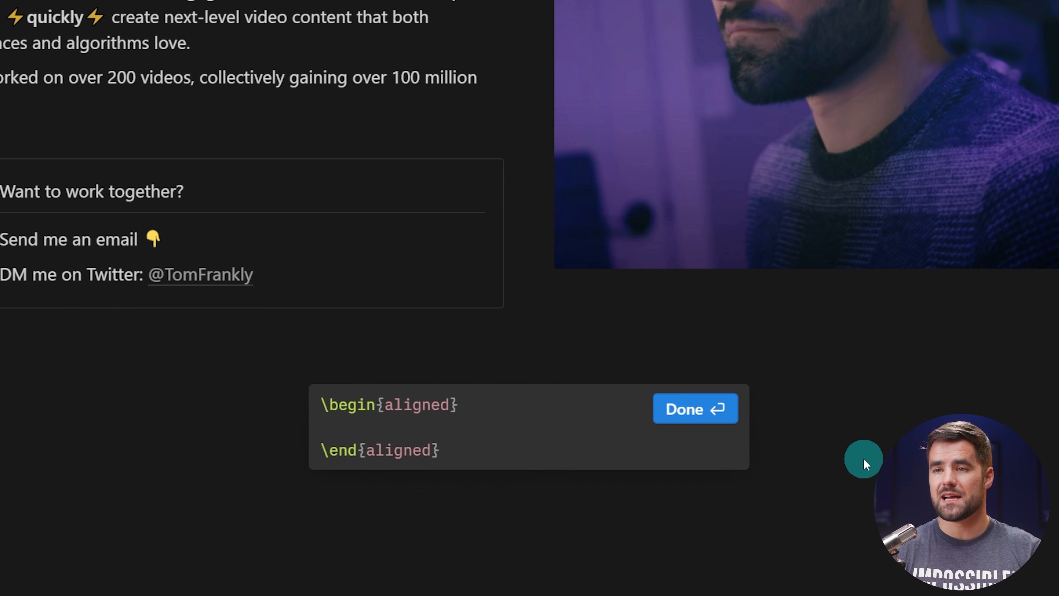
text(I've)
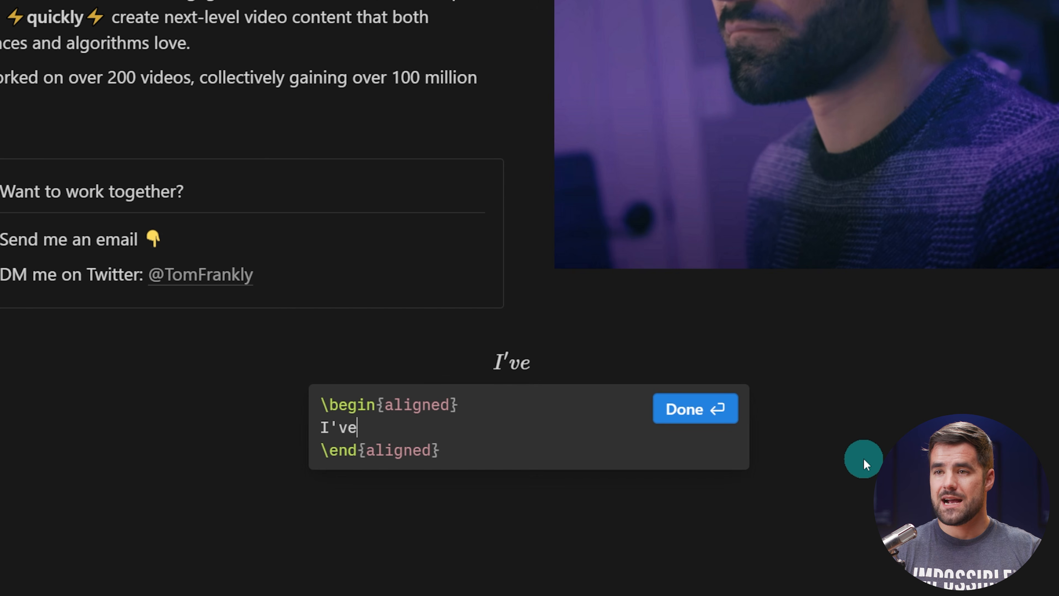
text(~edited~e)
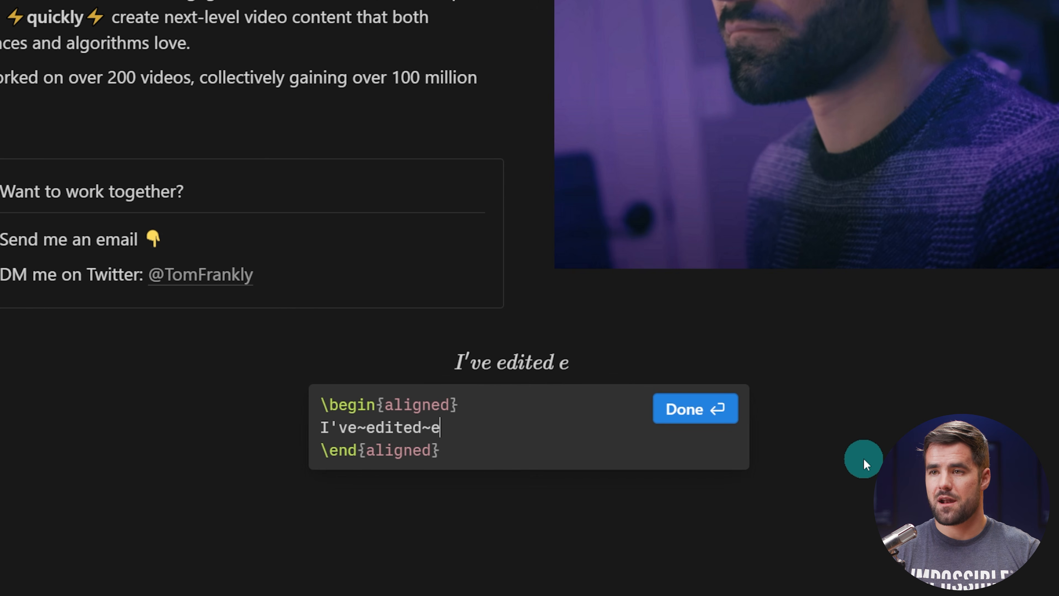
key(BackSpace)
text(for~:)
click(685, 406)
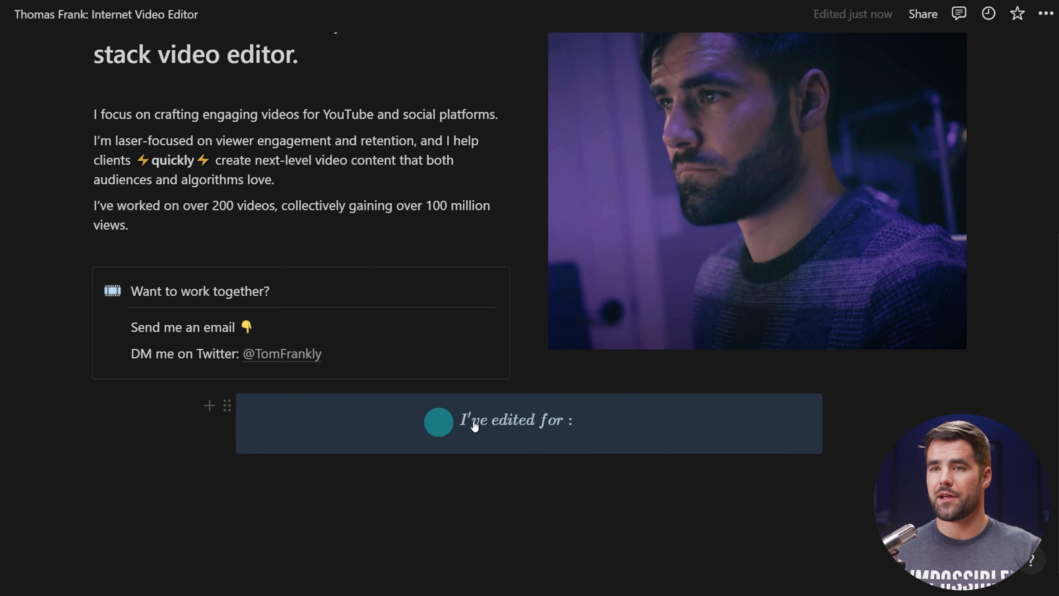
Examine the client logo row on the finished portfolio, resizing it narrower and back to check how it is built.
scroll(538, 427, down, 1)
click(529, 437)
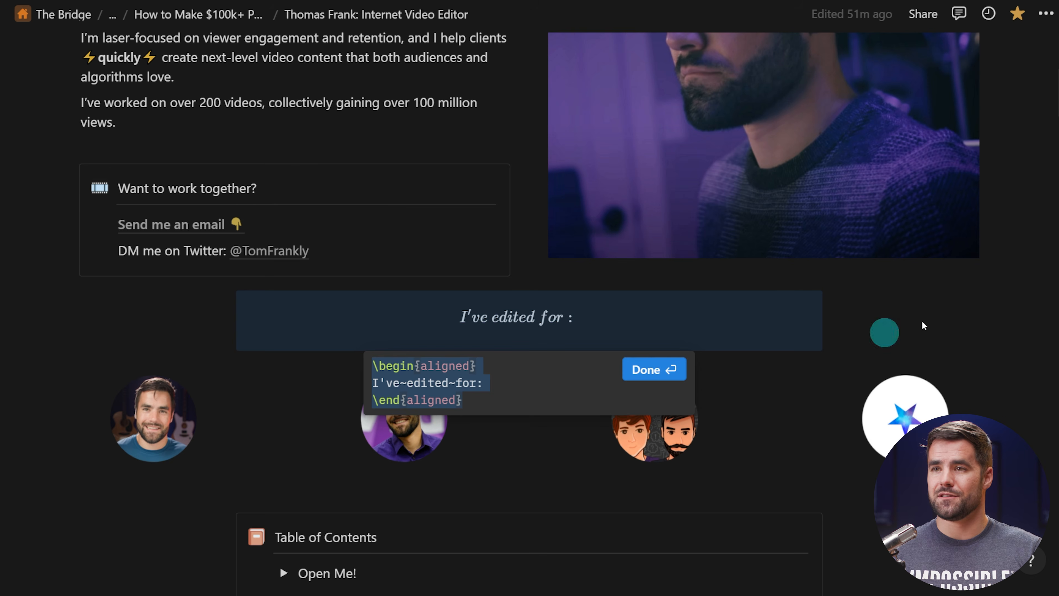
click(1015, 297)
scroll(501, 284, down, 4)
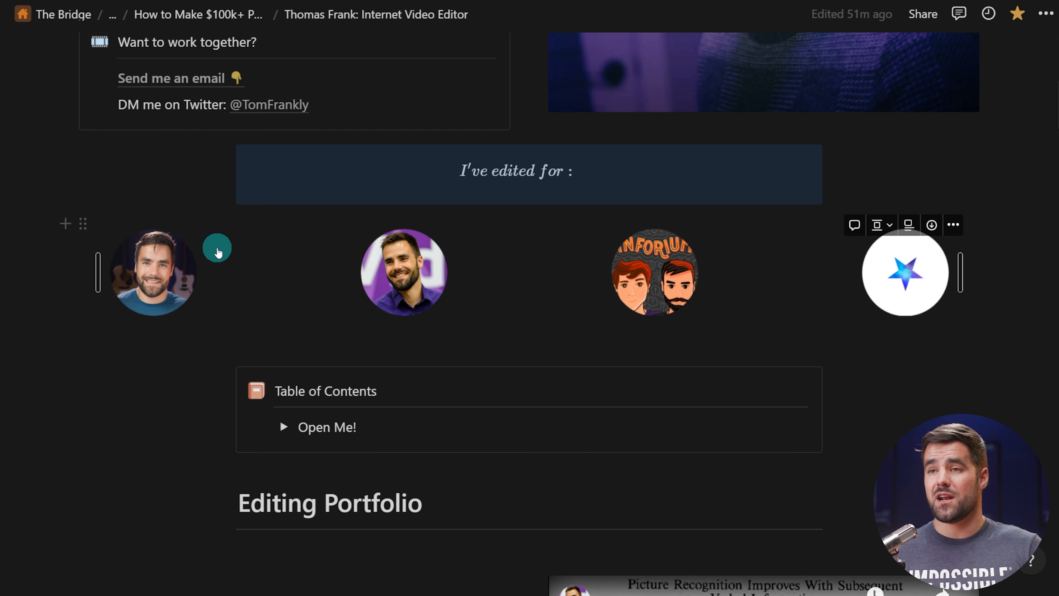
drag(955, 273, 853, 271)
drag(734, 279, 929, 284)
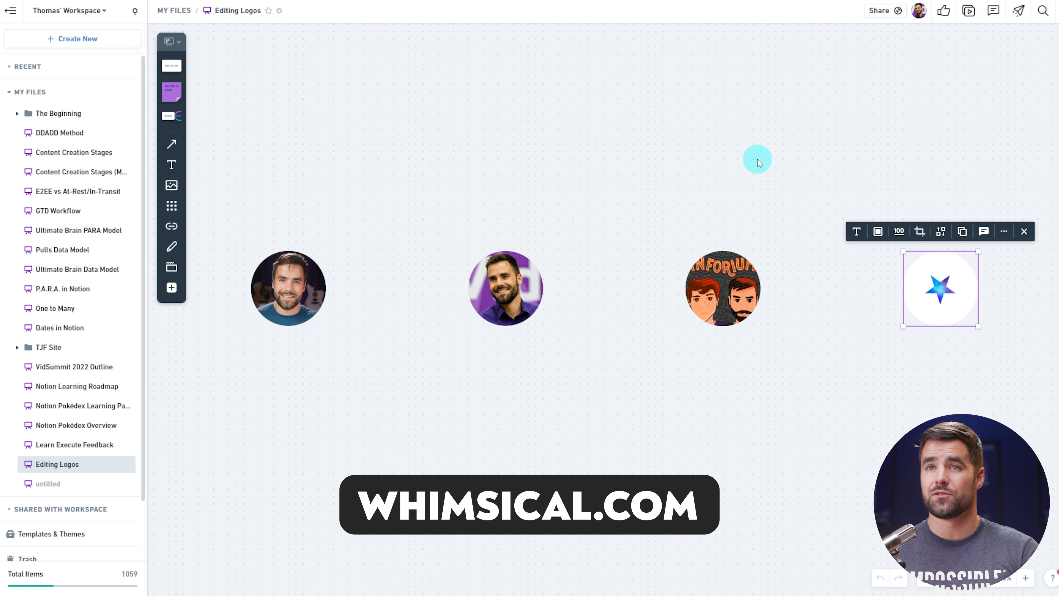
Switch to Whimsical and look through the Ultimate Brain PARA Model and GTD Workflow boards as examples.
click(749, 419)
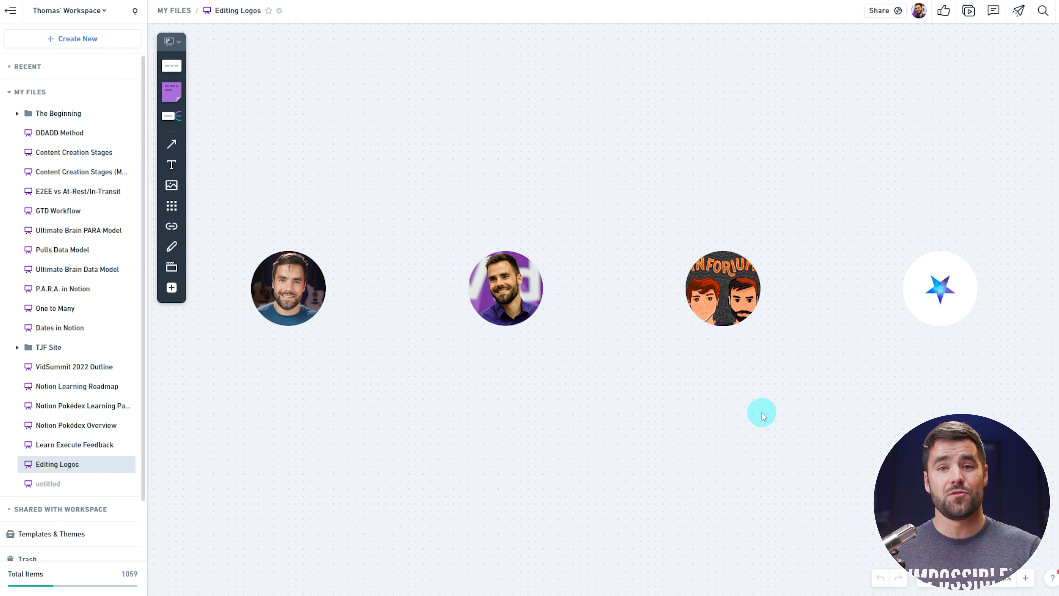
click(62, 236)
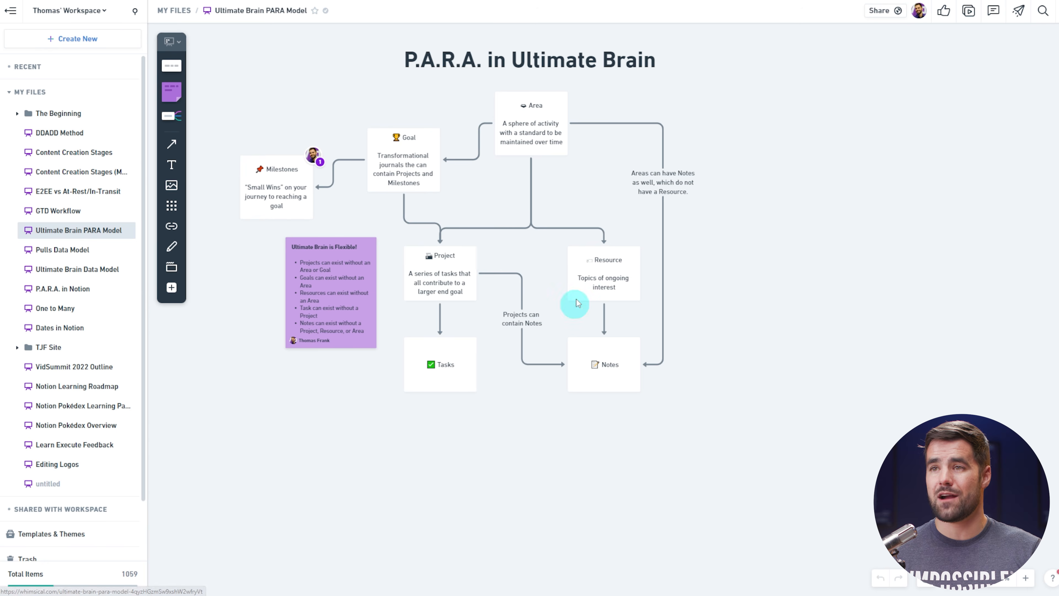
click(63, 211)
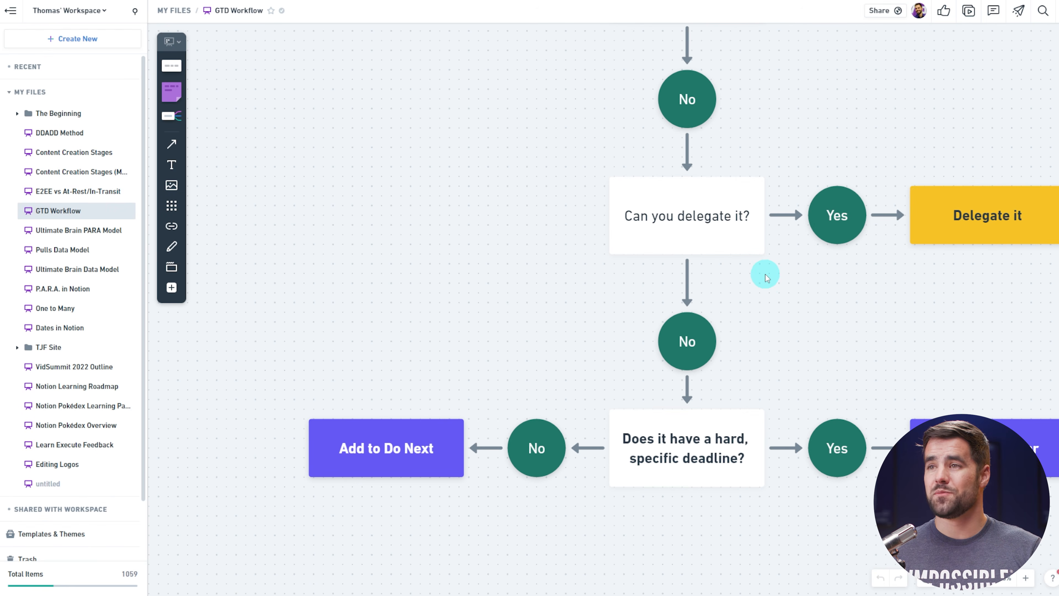
scroll(766, 286, down, 3)
drag(934, 161, 840, 300)
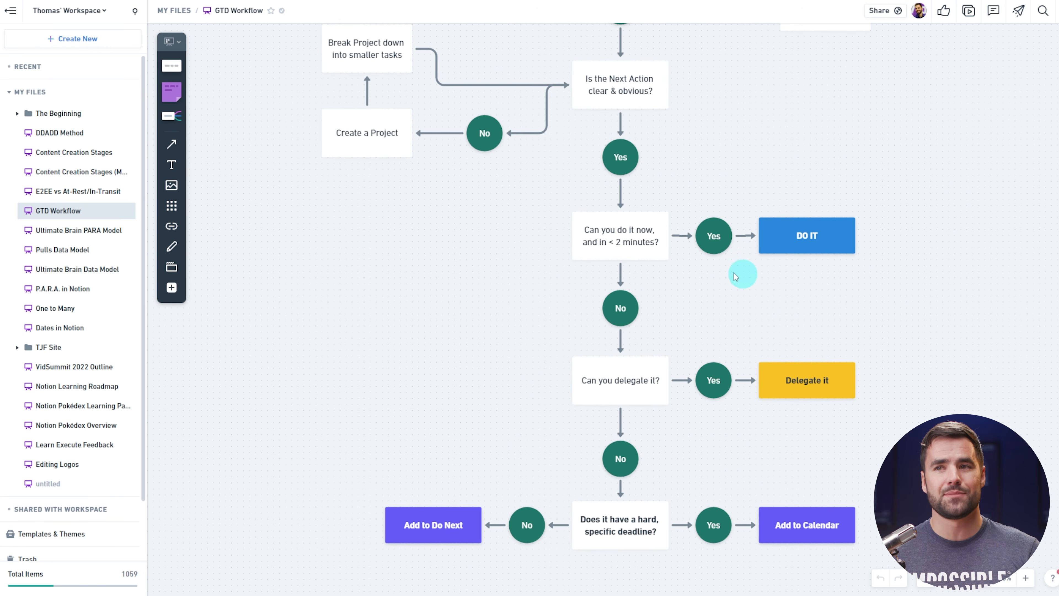
Return to the Editing Logos board and check that the circular logos are separate images.
click(75, 469)
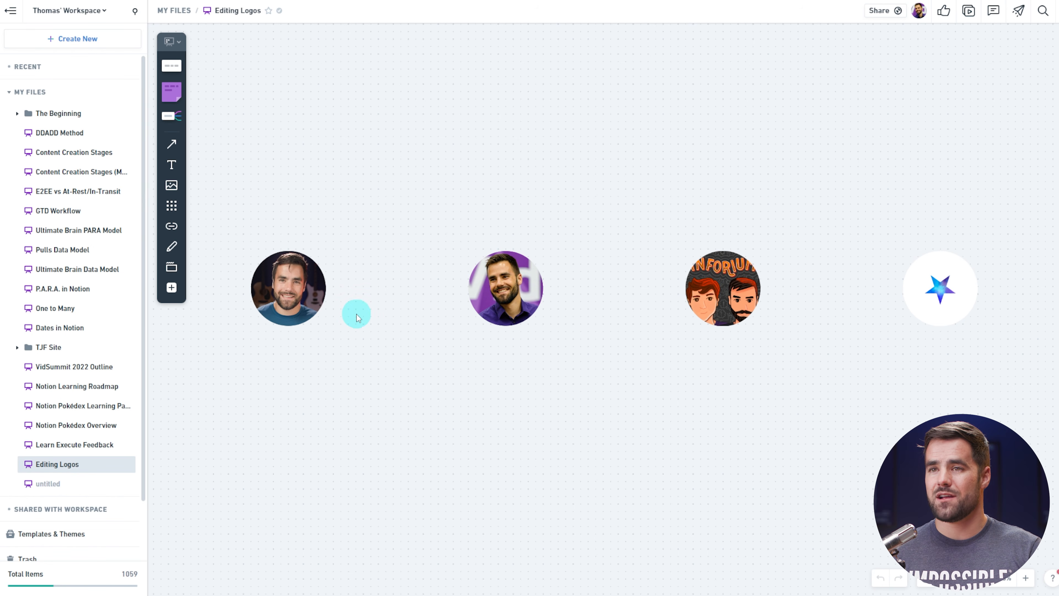
click(540, 287)
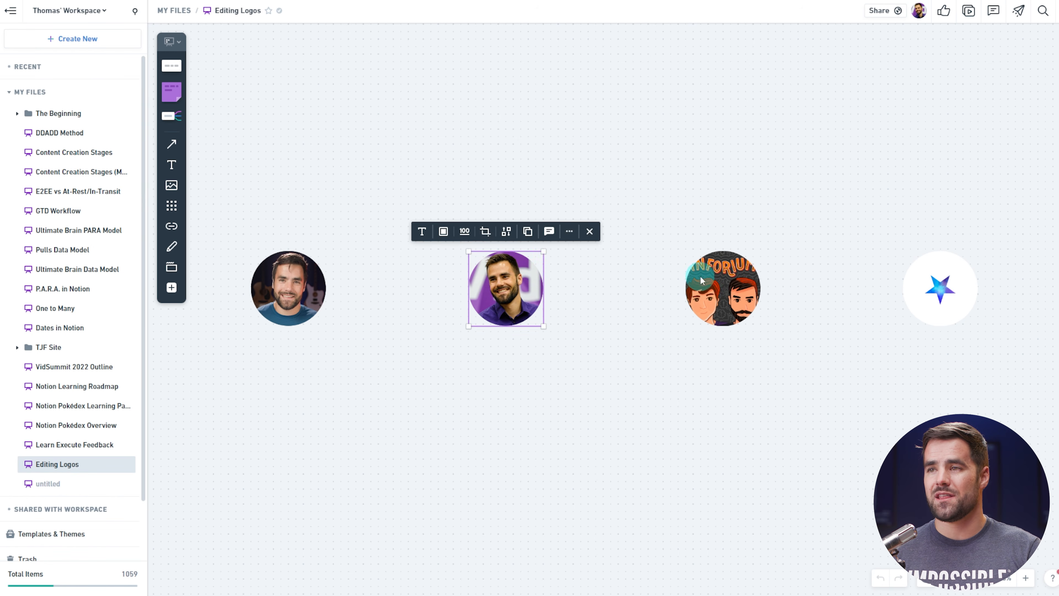
click(710, 279)
click(954, 292)
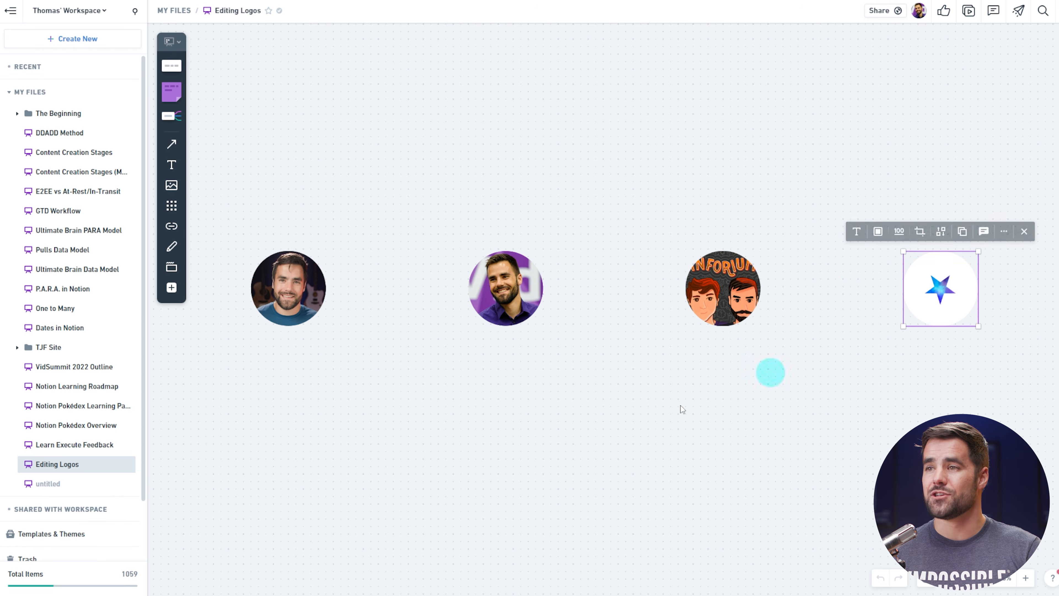
Add the circular avatar image from the 036 - Portfolio folder to the Editing Logos board, below the logo row.
click(177, 591)
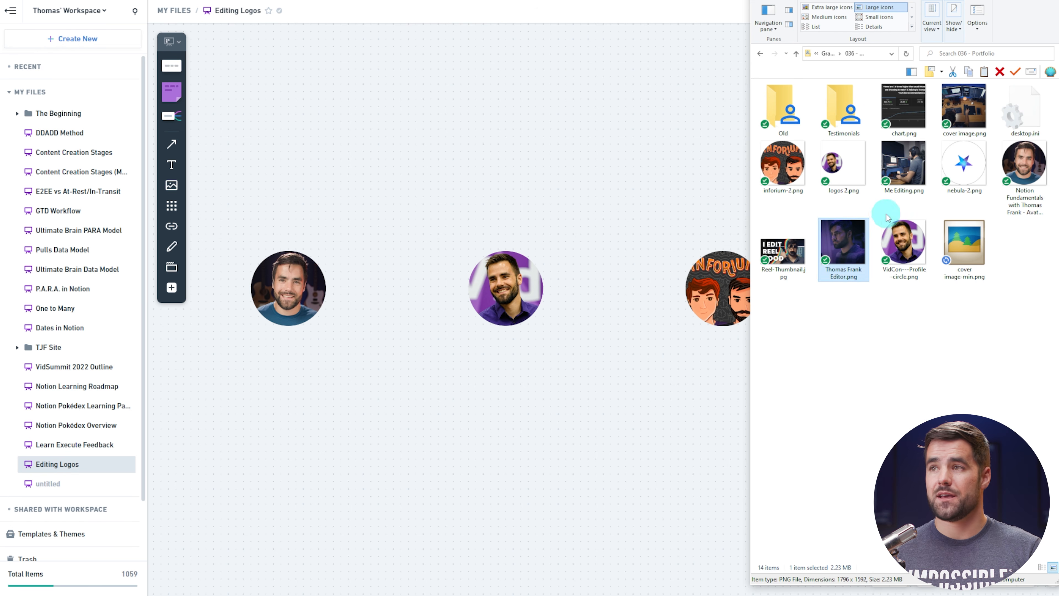
click(954, 315)
drag(1052, 177, 458, 464)
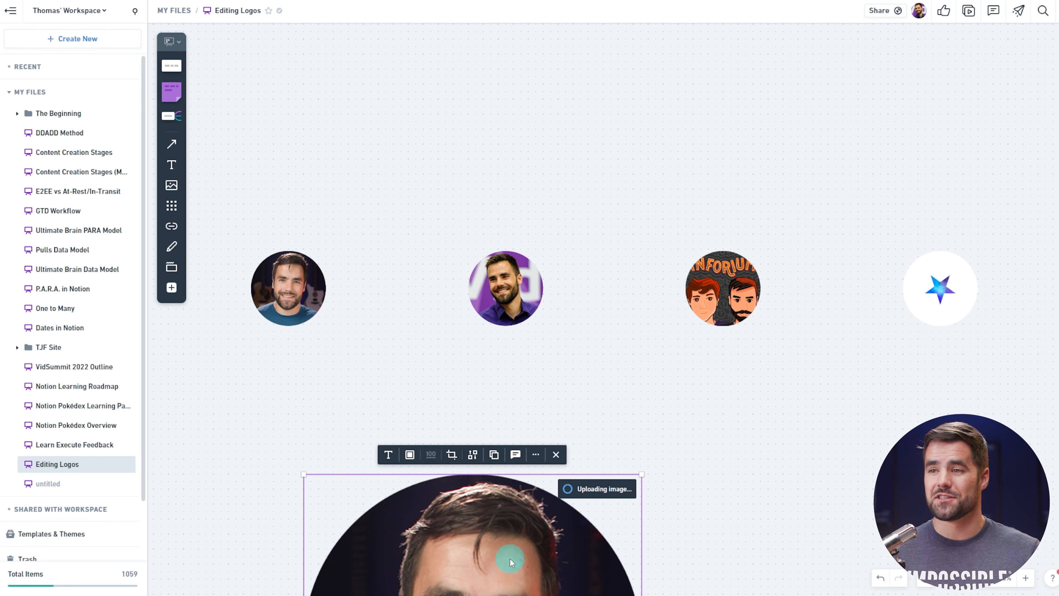
Shrink the added avatar image below the first logo, and delete it from the board.
drag(510, 558, 370, 437)
drag(500, 356, 316, 404)
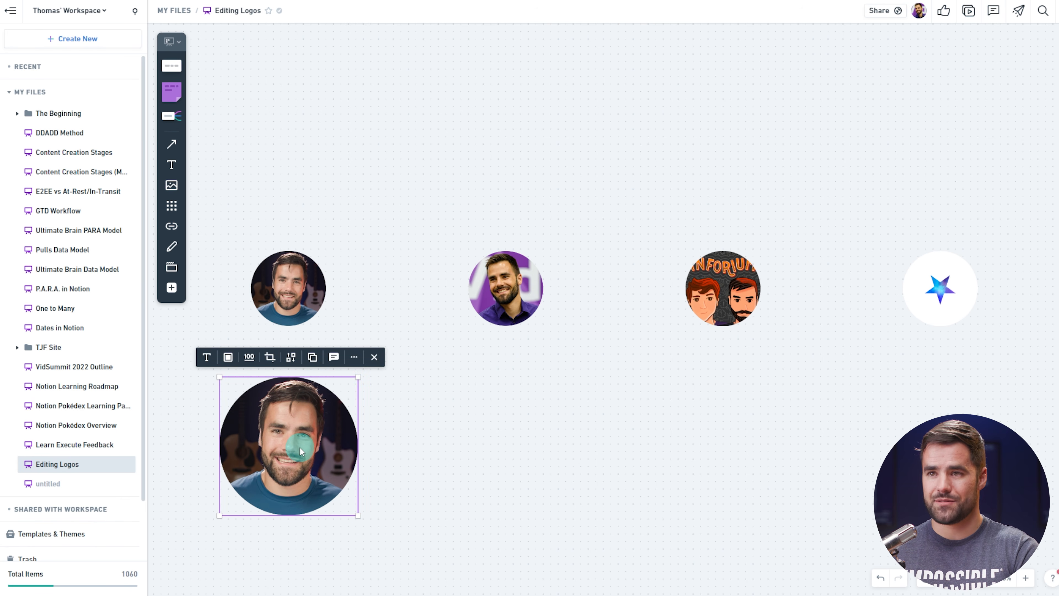
key(Delete)
Shift the two middle logos apart, select the whole row and distribute the four logos with even horizontal spacing.
drag(508, 300, 403, 301)
drag(733, 282, 813, 284)
drag(985, 399, 262, 216)
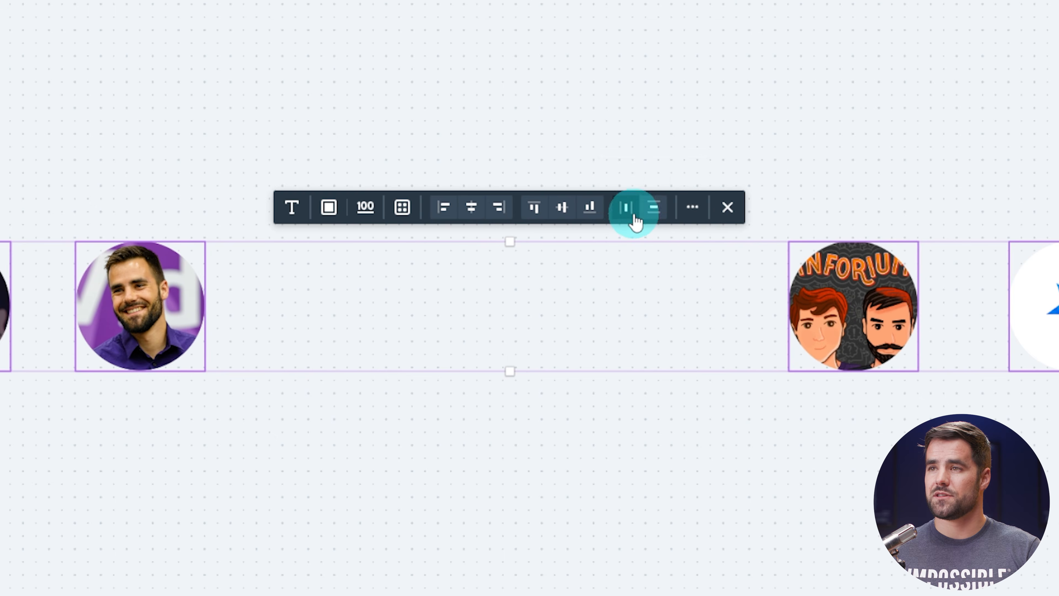
click(626, 213)
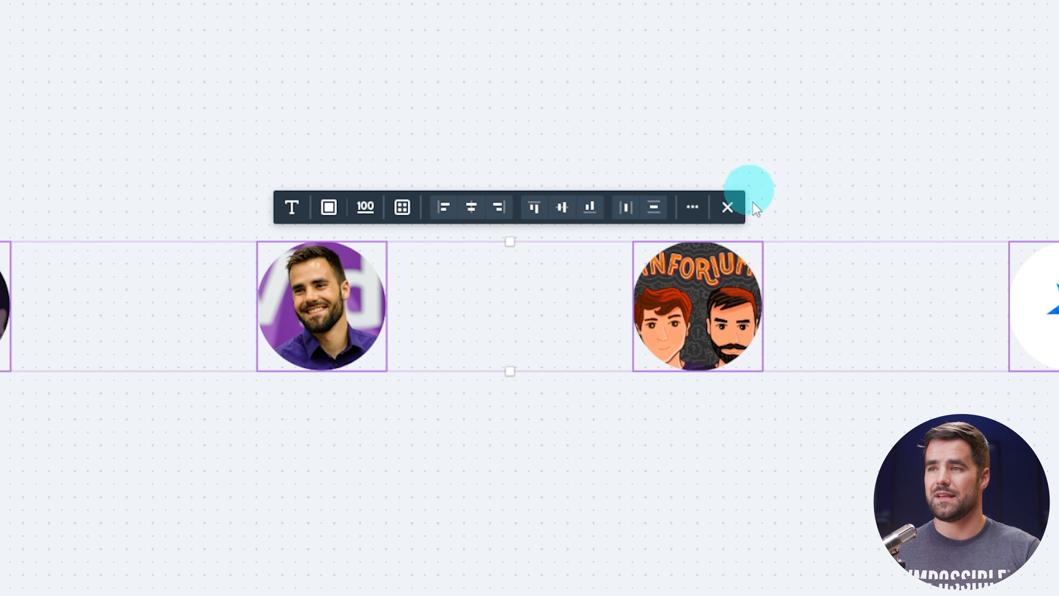
click(326, 429)
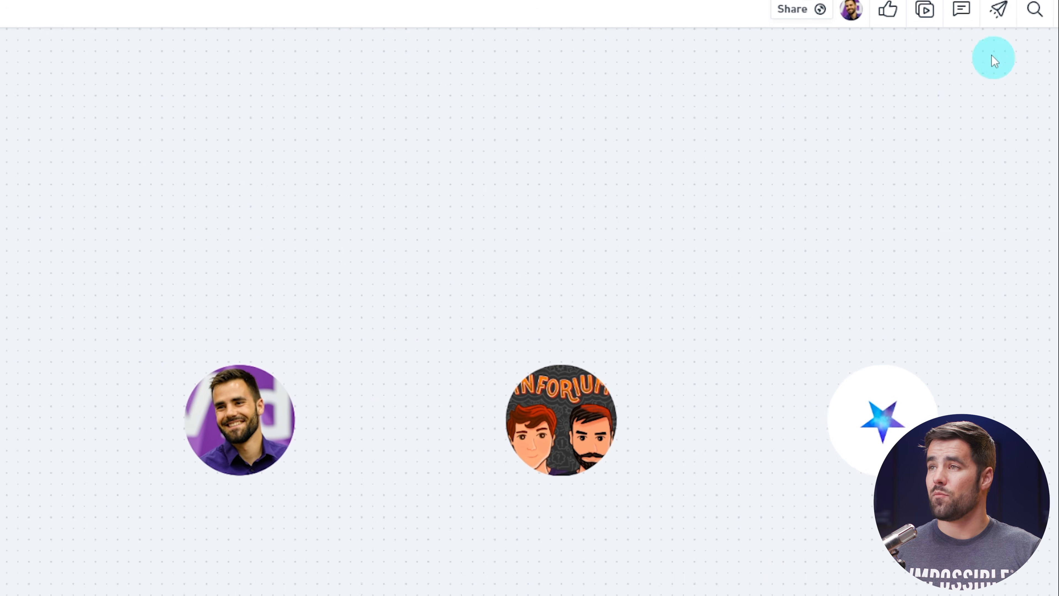
Copy the logo row as an image at 1x size without the background.
click(995, 16)
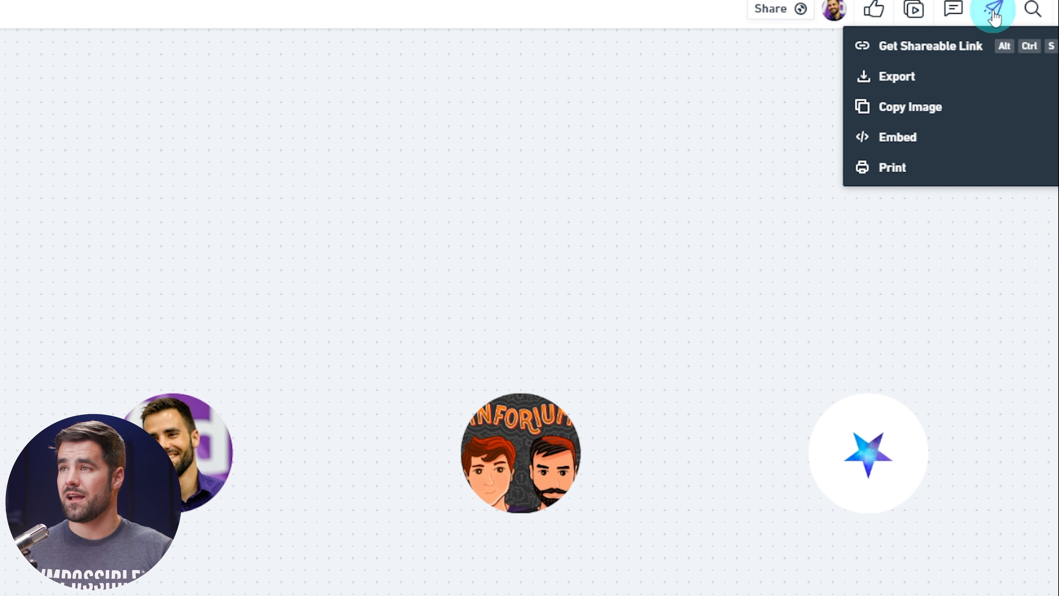
click(923, 108)
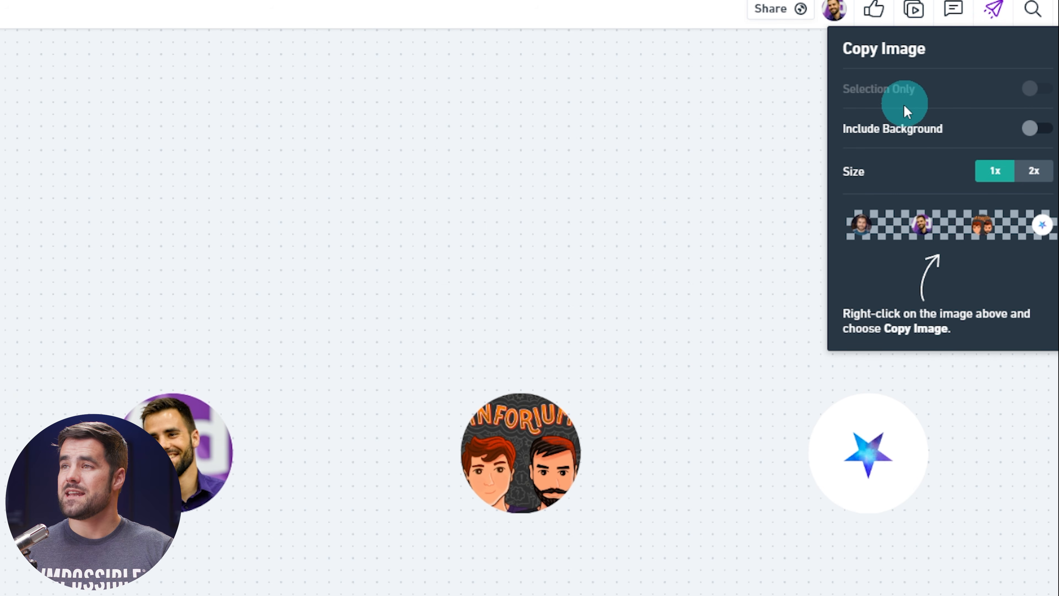
click(1038, 130)
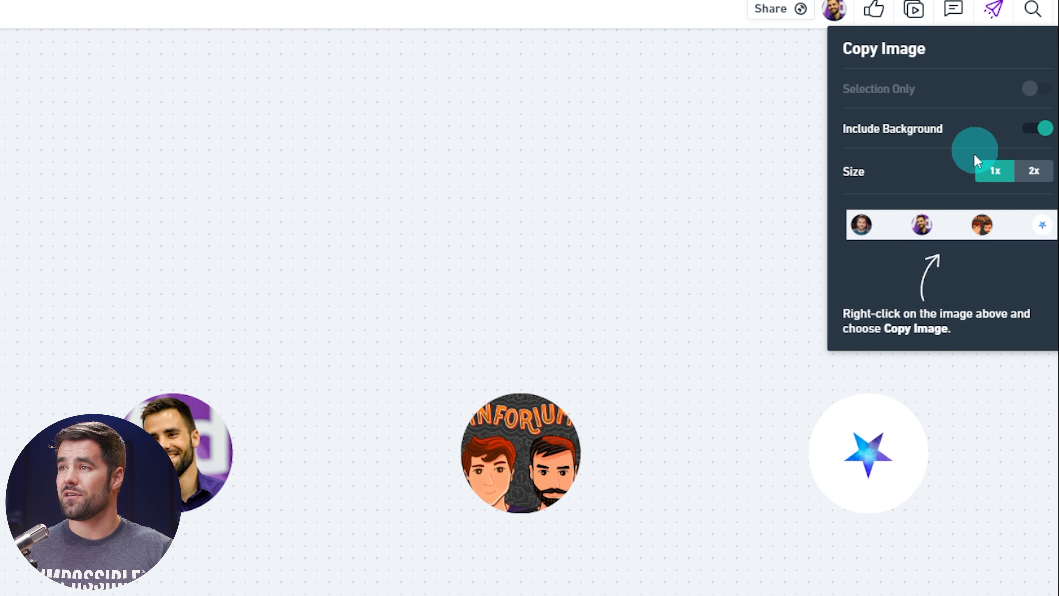
click(1044, 131)
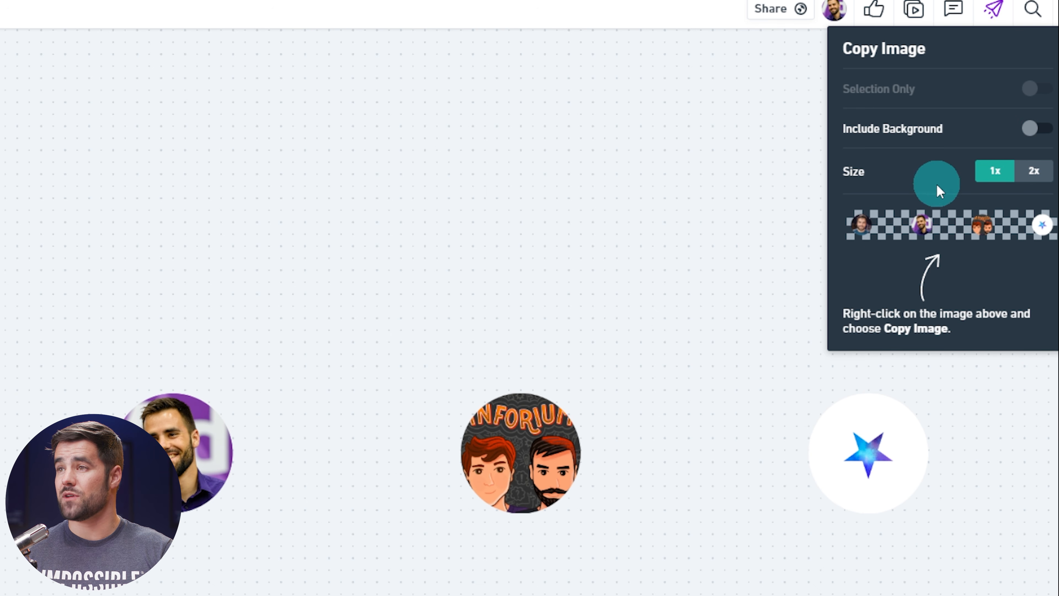
right_click(949, 226)
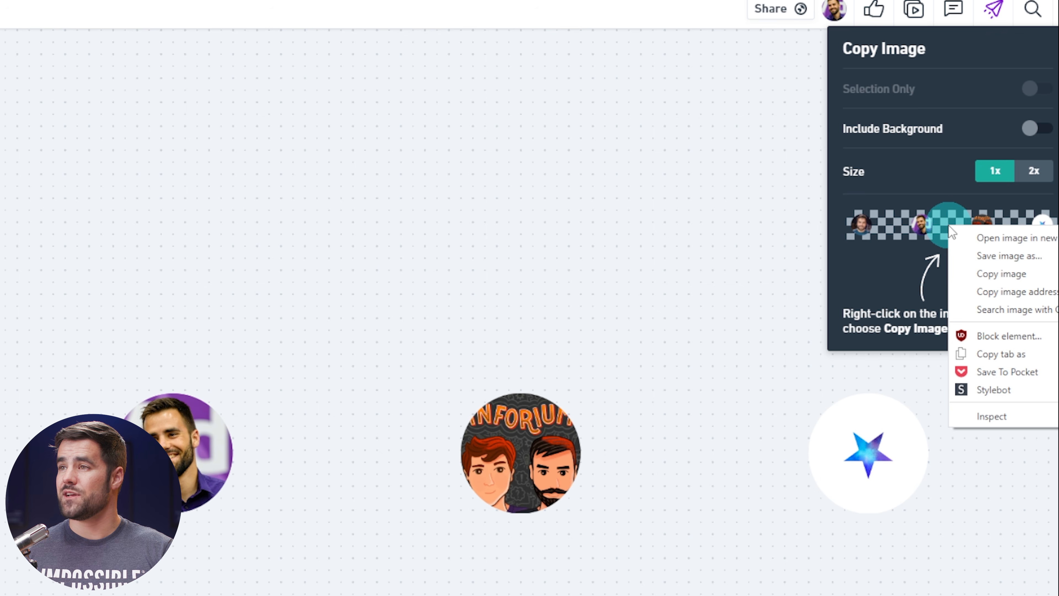
click(1005, 272)
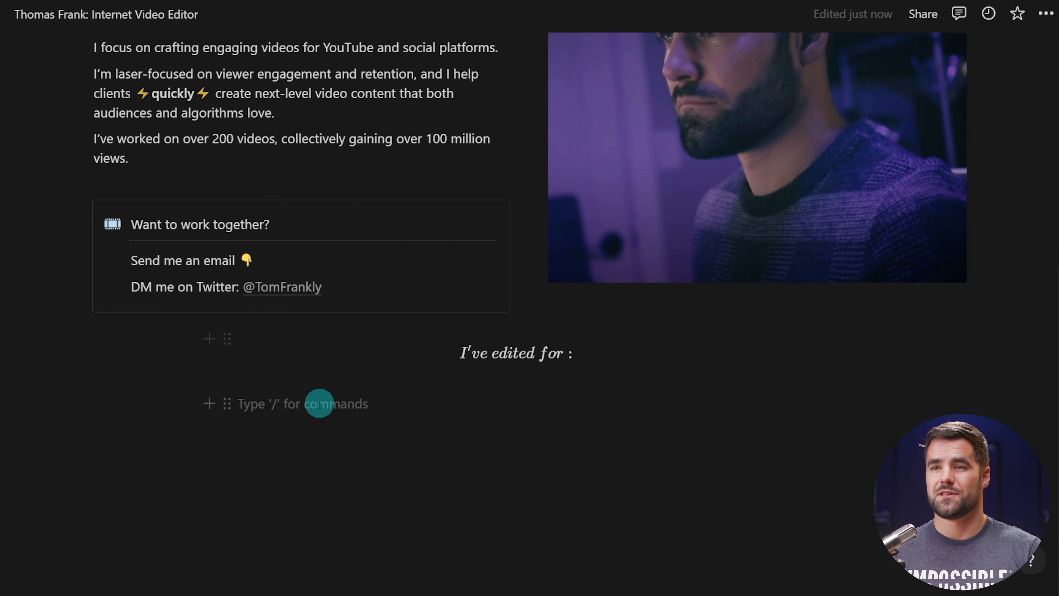
Paste the copied logo row below the "I've edited for:" heading on the Notion portfolio page and widen it beyond the text column.
key(ctrl+v)
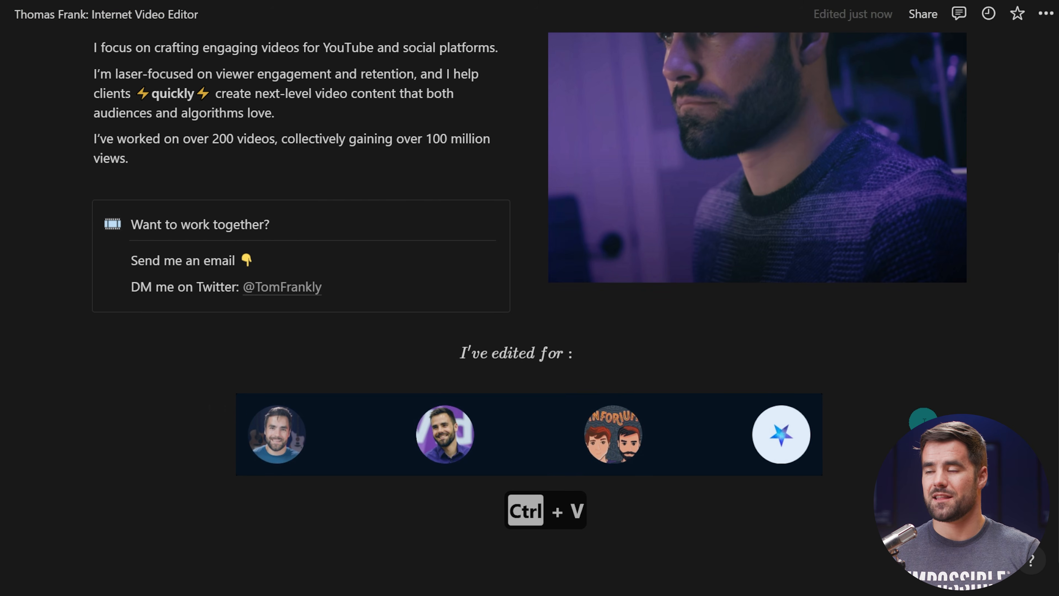
scroll(923, 418, down, 2)
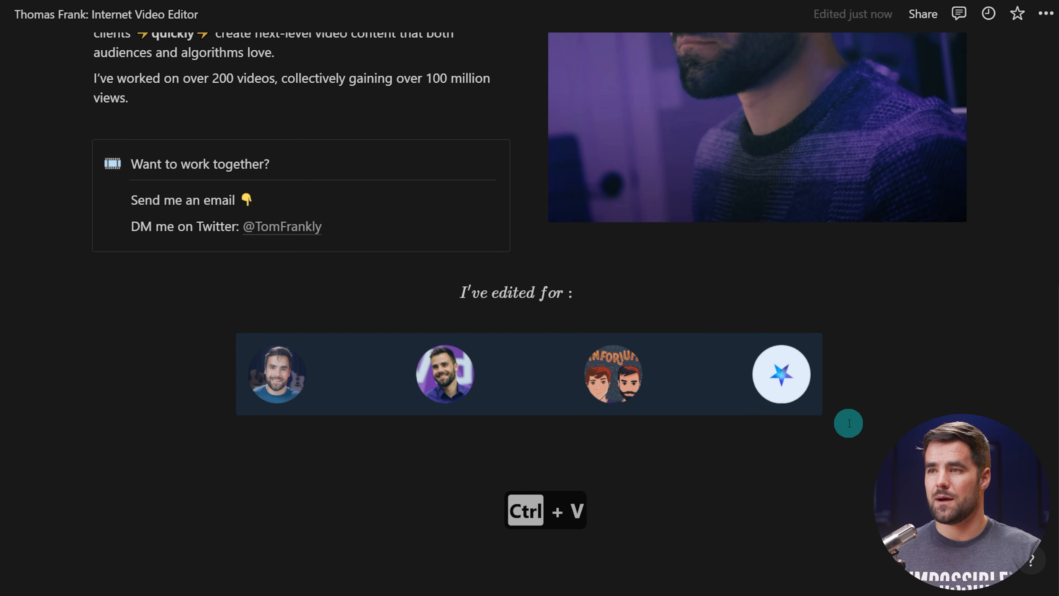
click(655, 451)
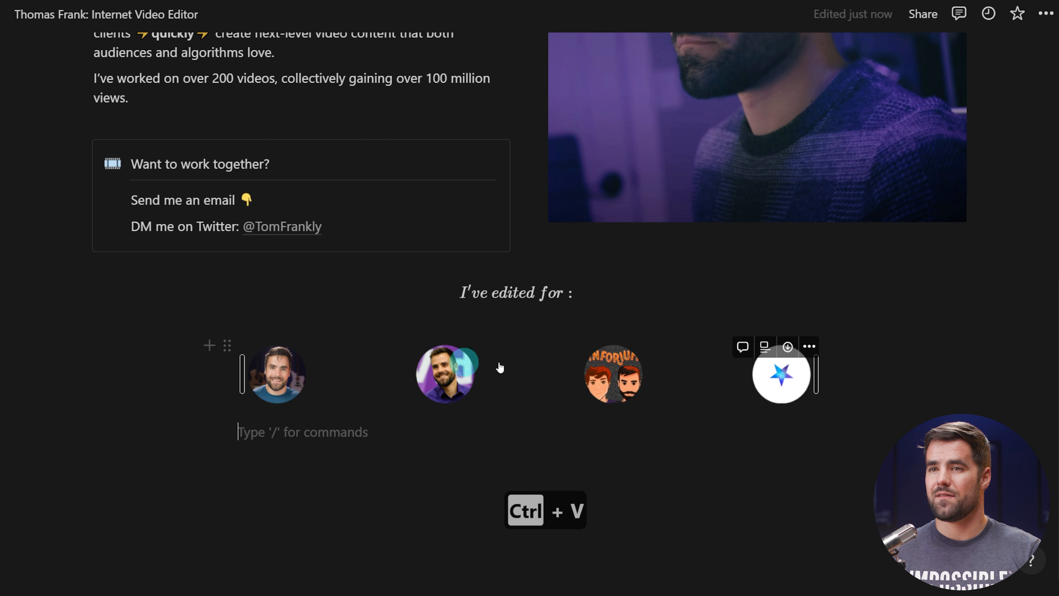
drag(817, 373, 920, 371)
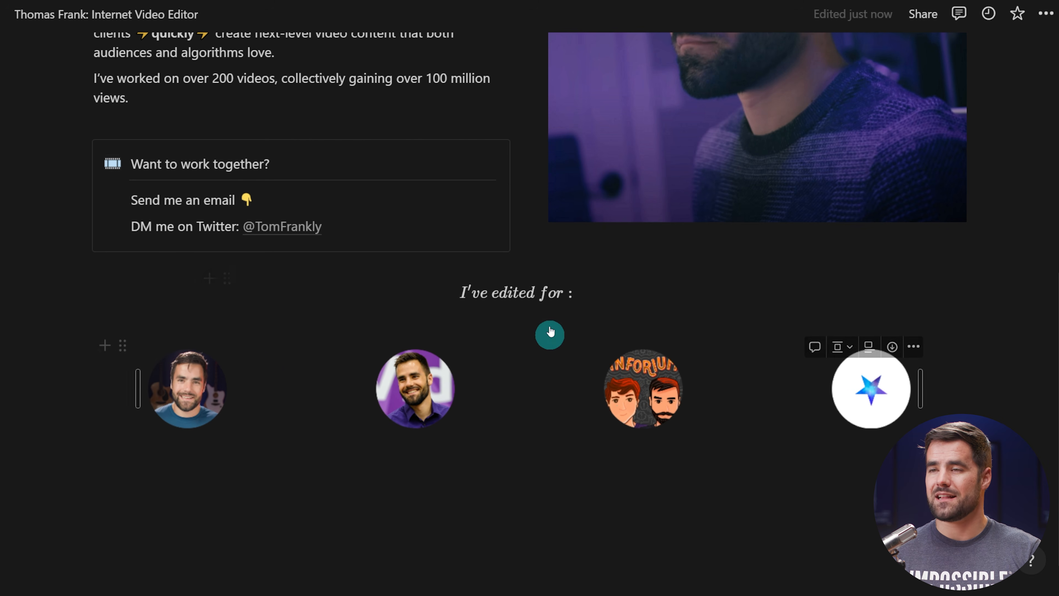
Insert a callout below the logo row and set its color to Default background.
scroll(534, 419, down, 1)
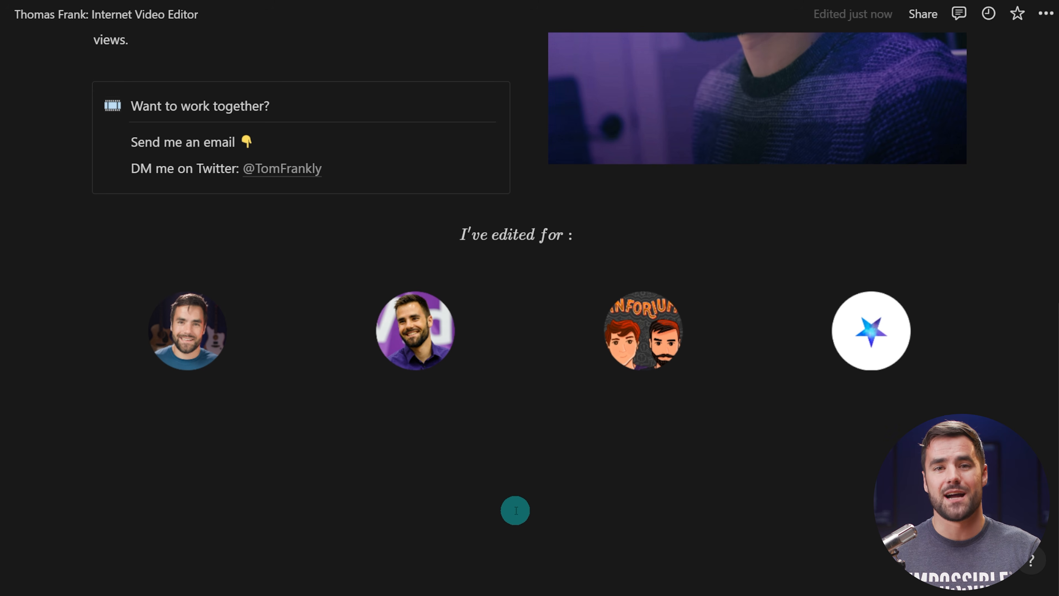
scroll(805, 246, down, 4)
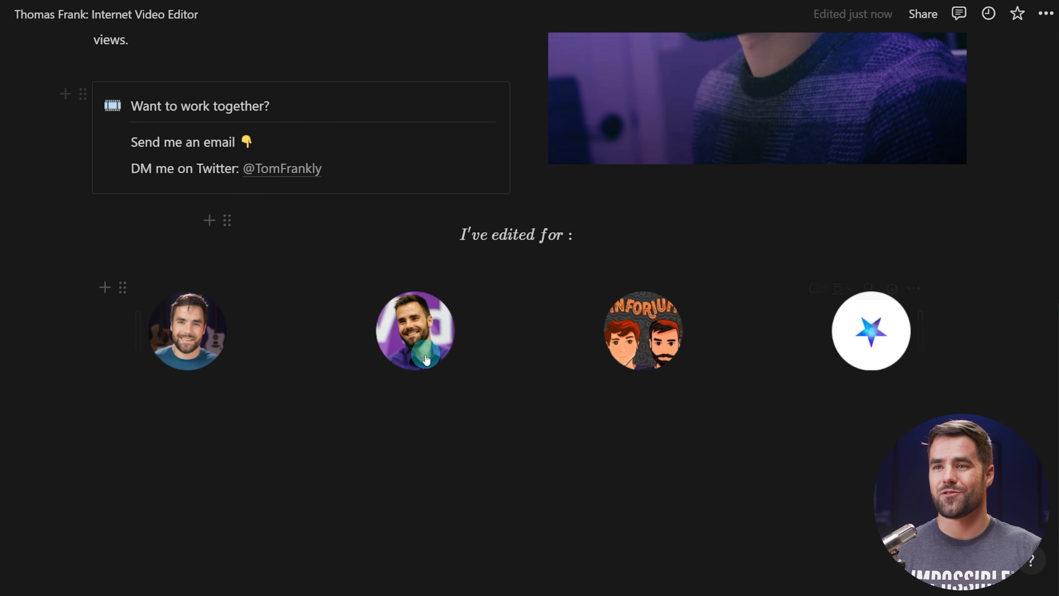
click(599, 408)
text(/call)
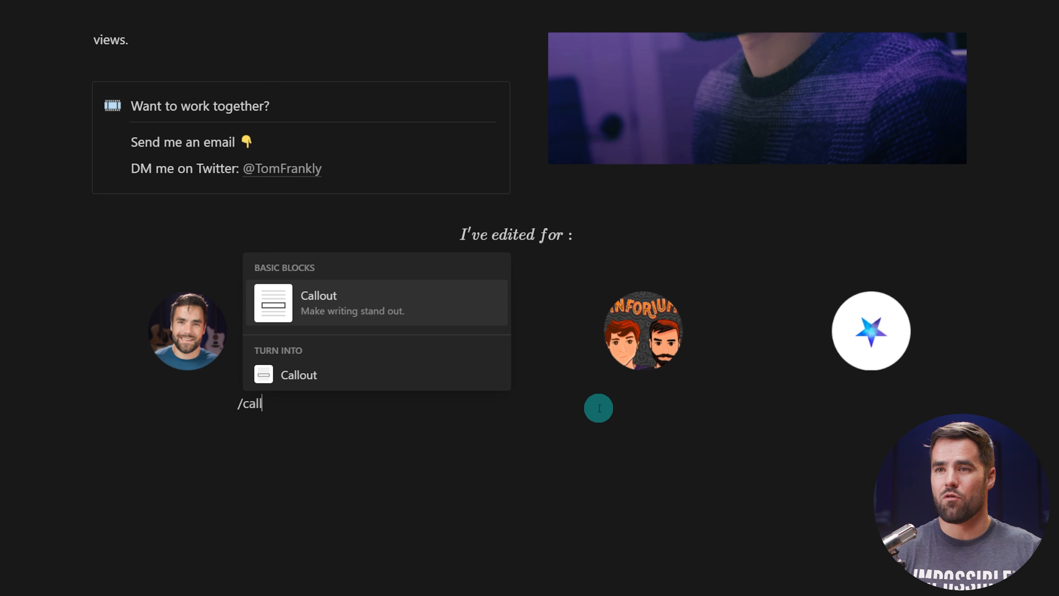
key(Return)
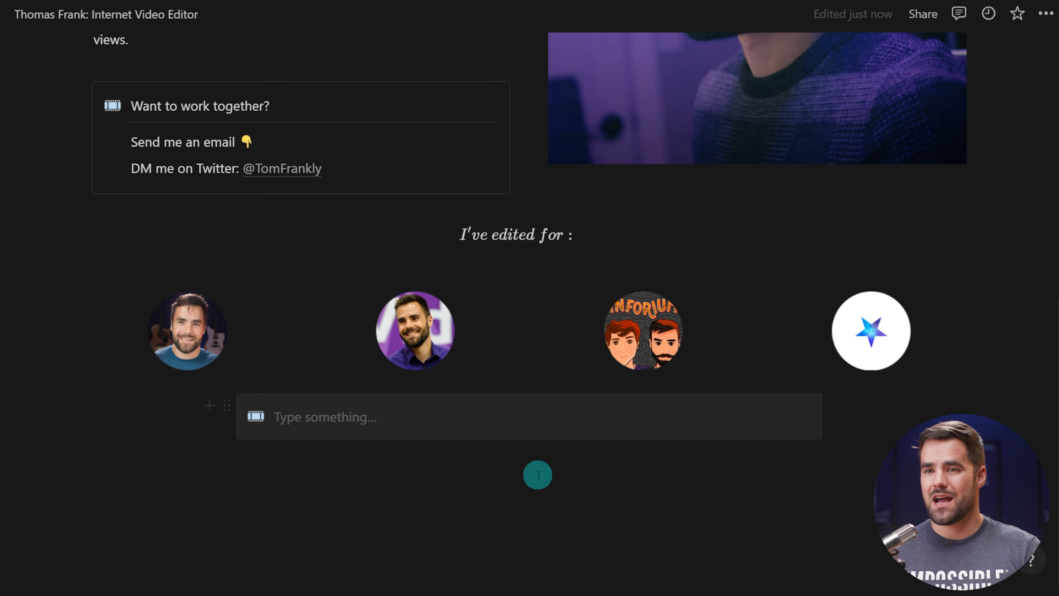
click(229, 405)
mouse_move(343, 502)
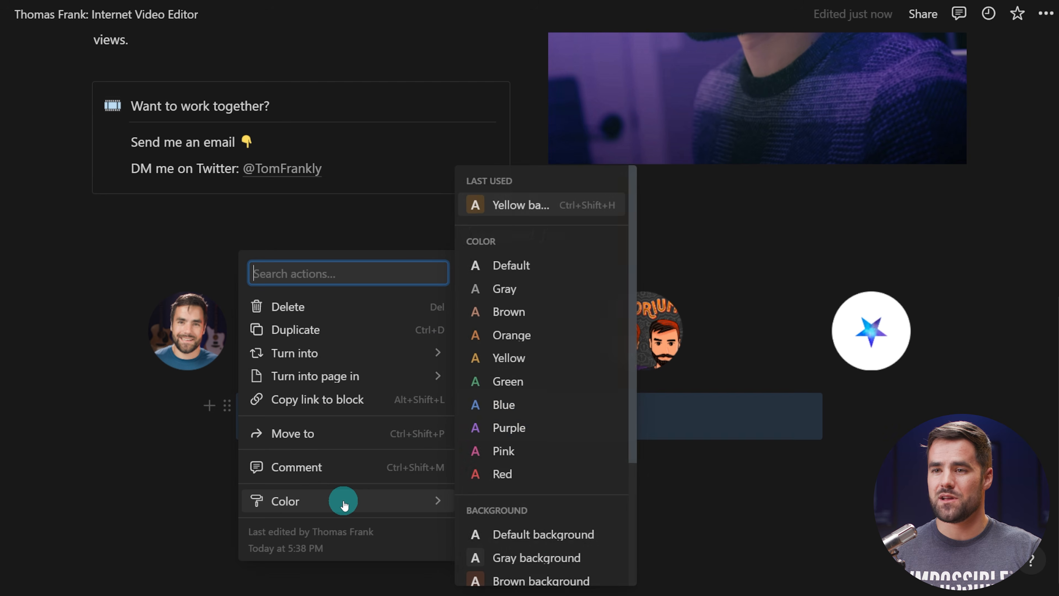
click(546, 535)
Give the callout an orange book emoji icon and the text "Table of Contents".
click(254, 415)
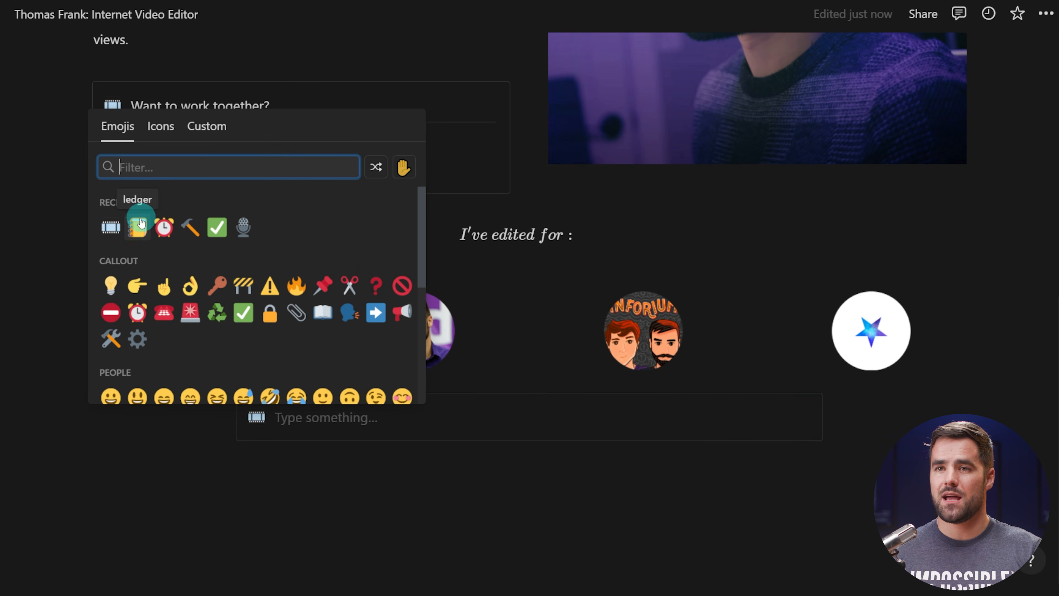
text(boo)
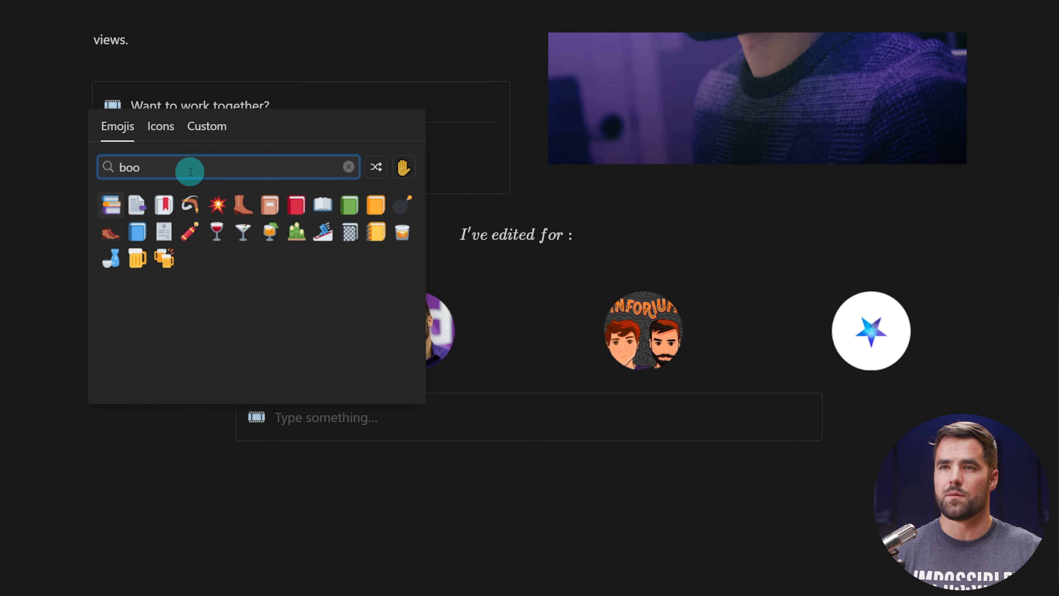
click(375, 205)
click(307, 407)
text(T)
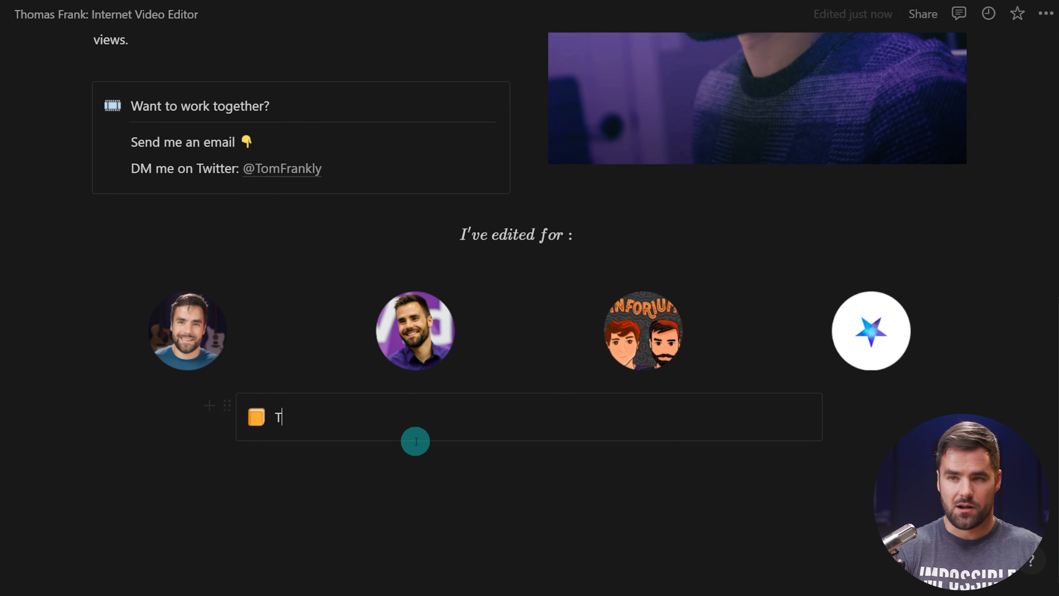
text(able of Contents)
Nest a divider and a toggle named "Open Me" inside the callout, and start an empty block within the toggle.
key(Return)
scroll(875, 393, down, 1)
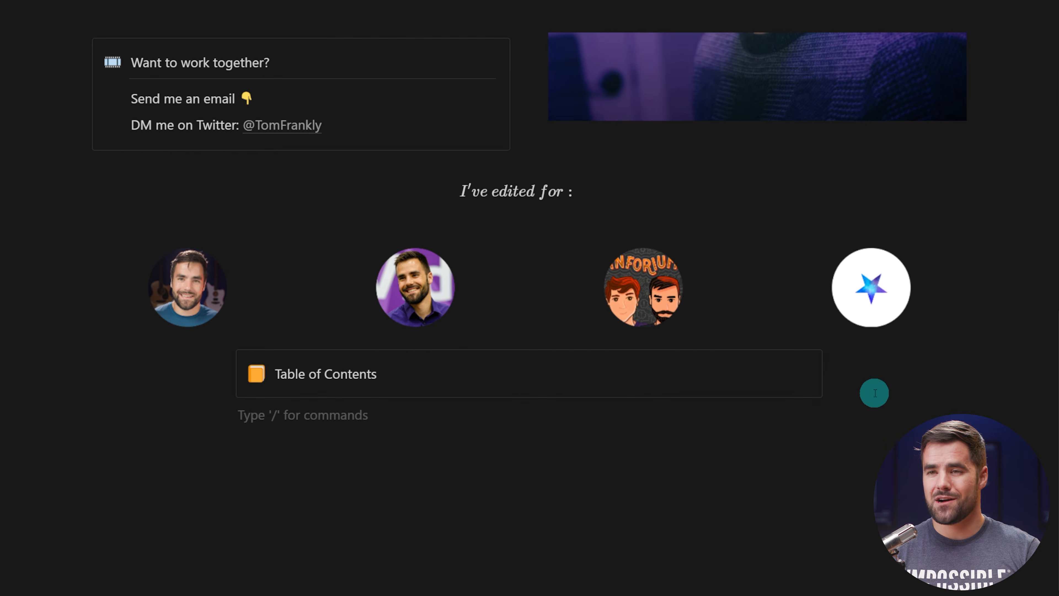
key(Tab)
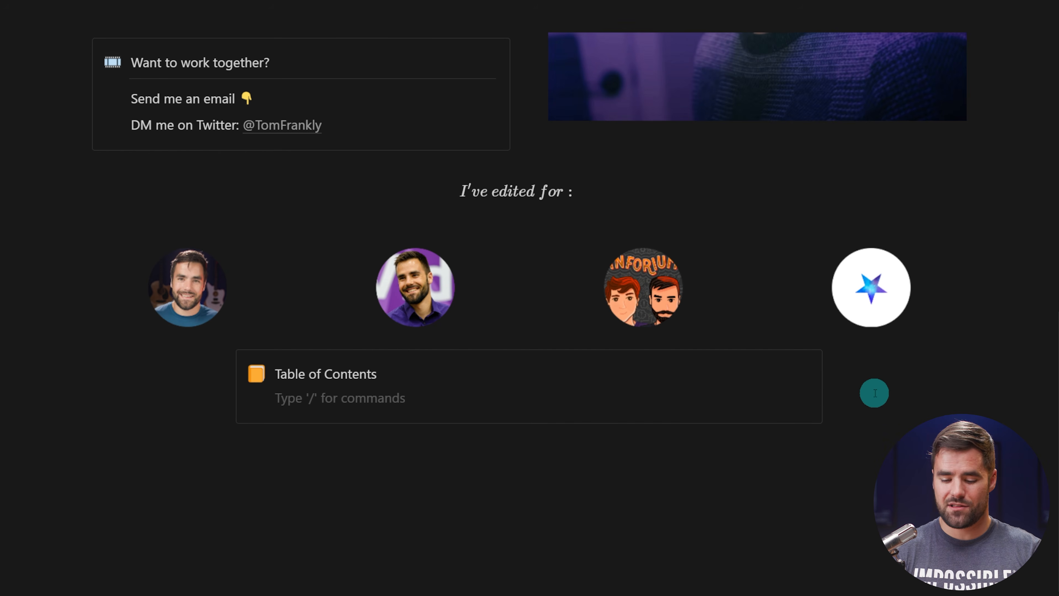
text(---)
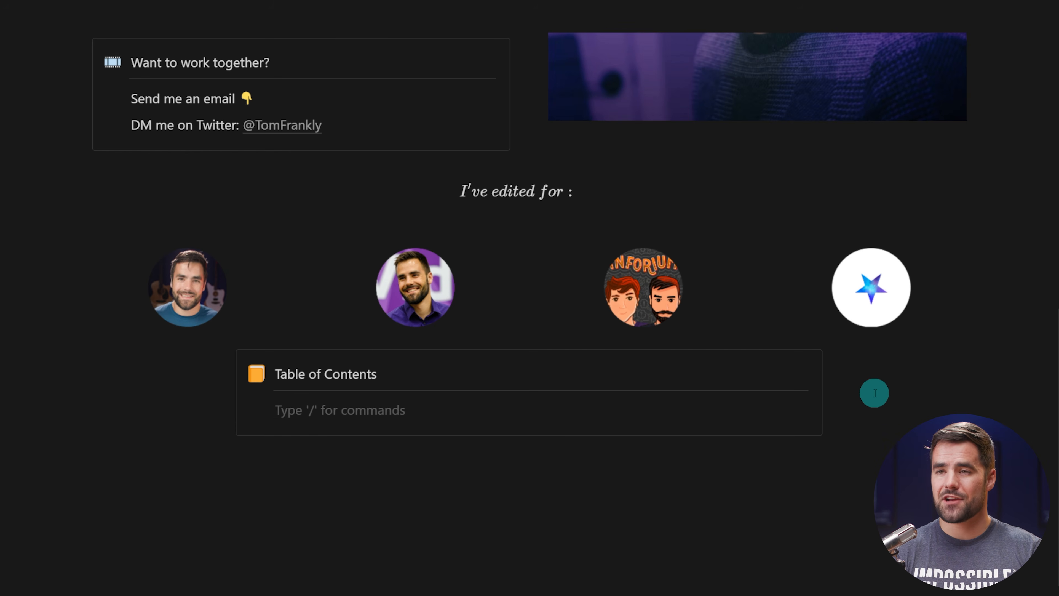
text(>)
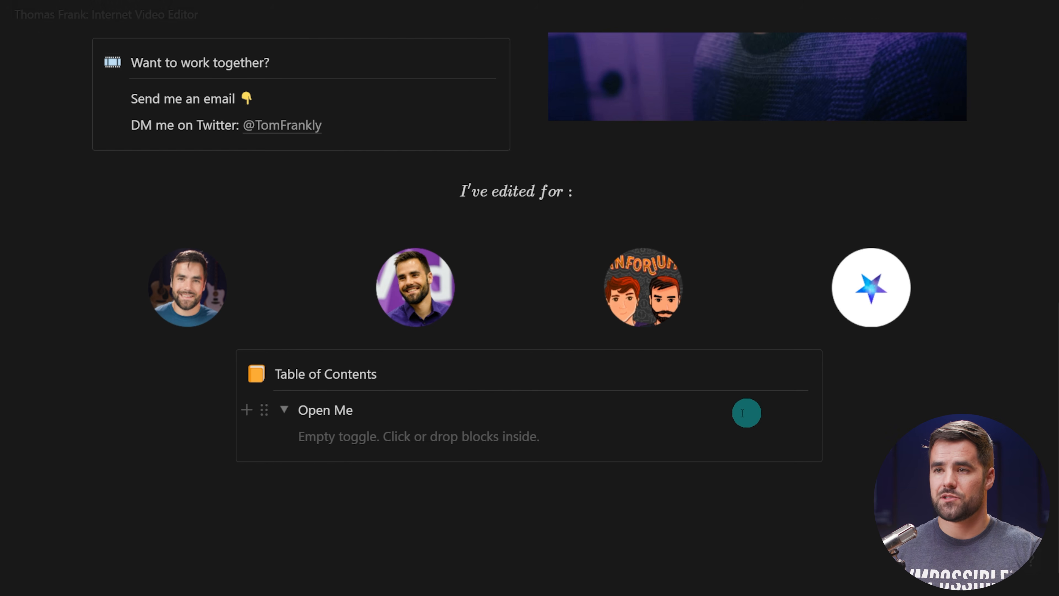
click(492, 436)
Examine the table of contents inside the "Open Me!" toggle on the finished portfolio page, expanding and collapsing it.
scroll(849, 466, down, 1)
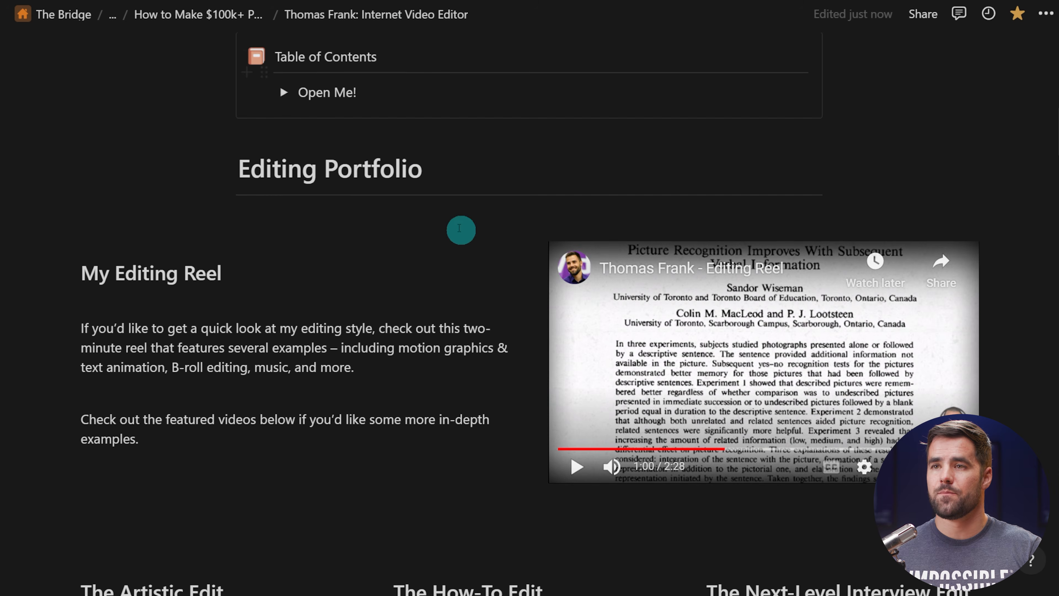
scroll(461, 229, down, 1)
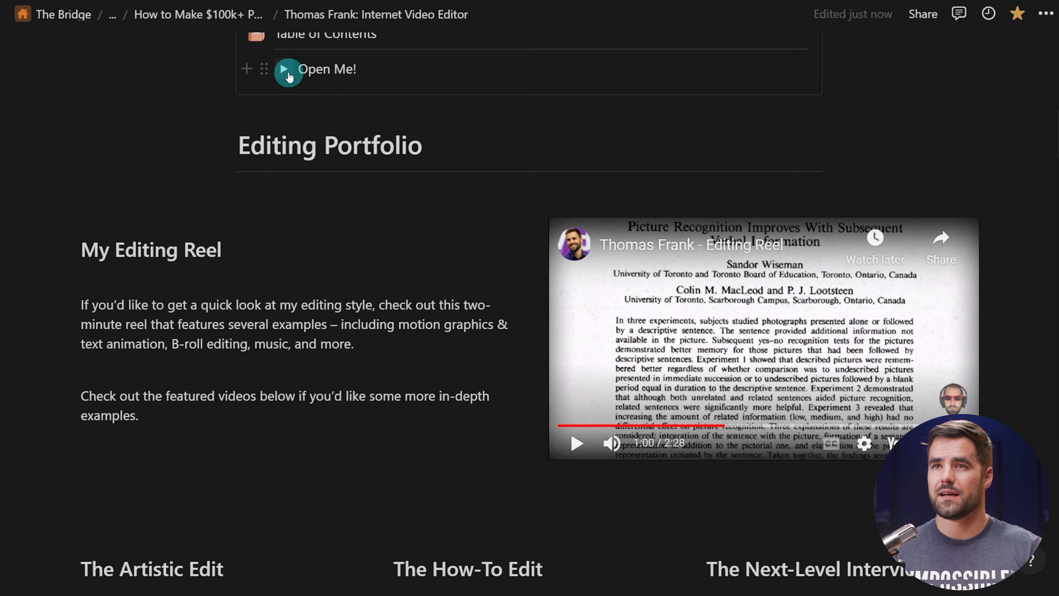
click(284, 70)
scroll(445, 267, down, 3)
scroll(445, 267, up, 4)
scroll(432, 395, down, 2)
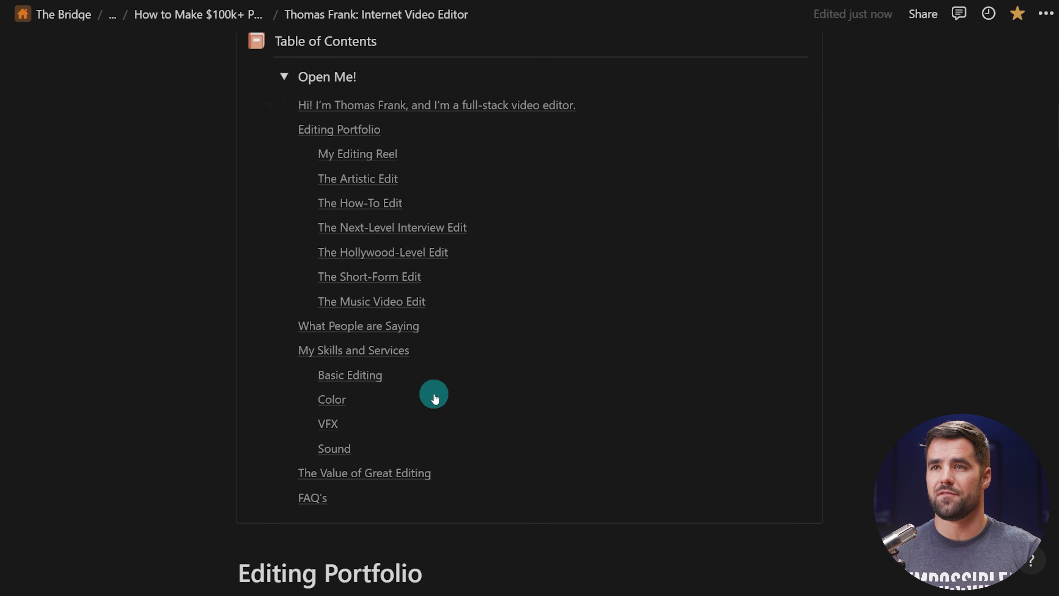
click(284, 71)
scroll(283, 211, up, 3)
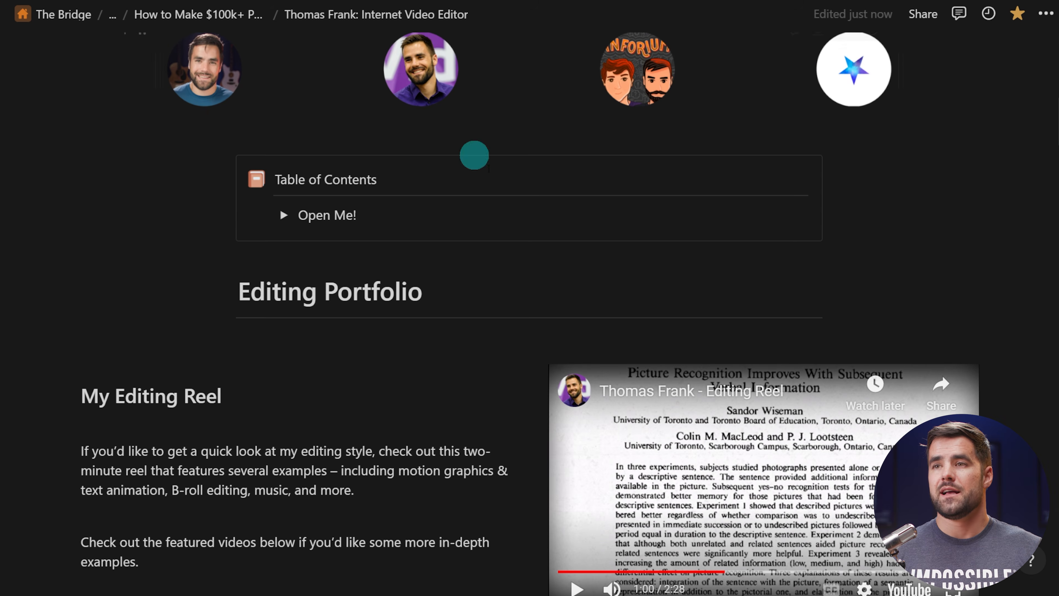
Review how the finished page flows from the logo row to the editing reel with its table of contents toggle closed and opened.
scroll(658, 283, up, 10)
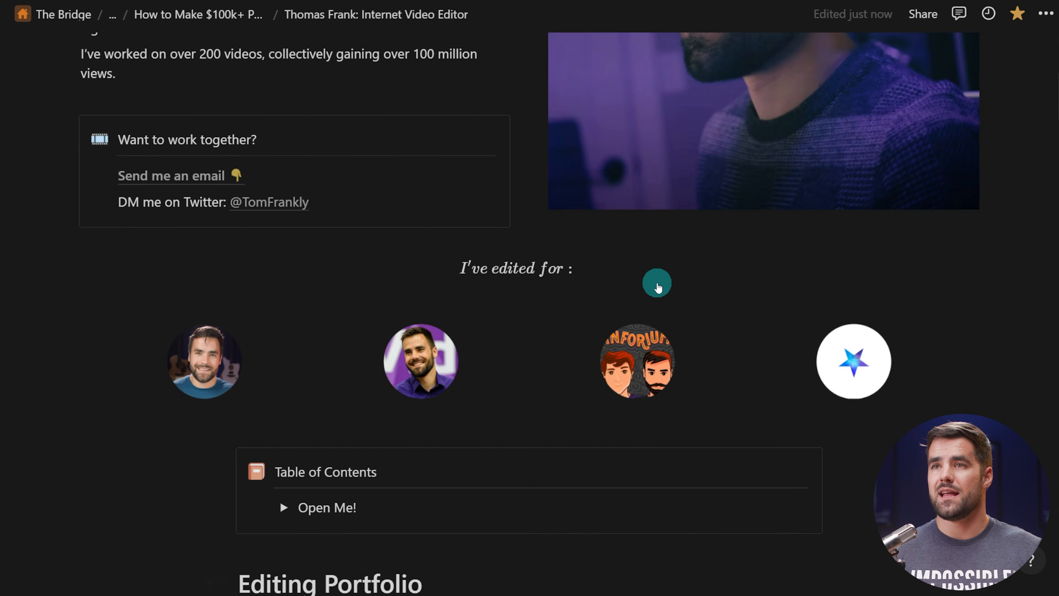
scroll(684, 305, down, 7)
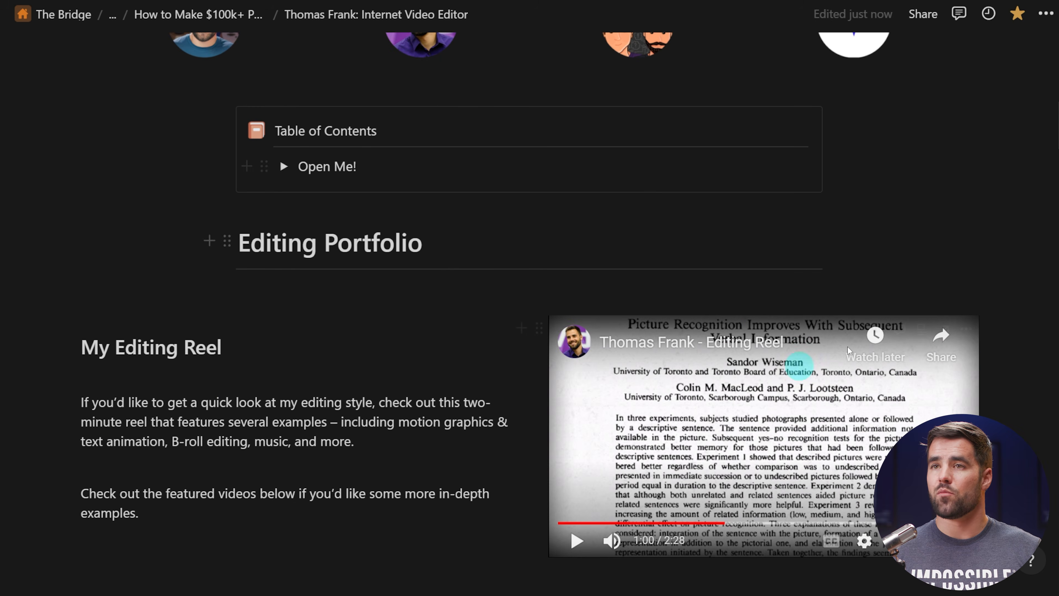
scroll(914, 319, down, 4)
scroll(935, 313, up, 5)
scroll(936, 309, up, 1)
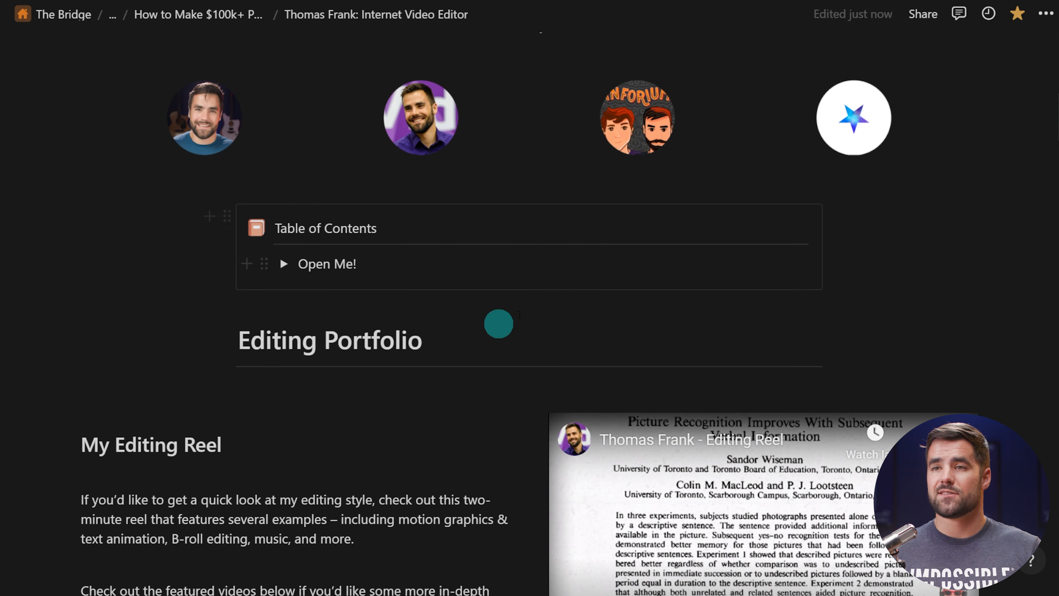
click(280, 270)
scroll(385, 268, down, 3)
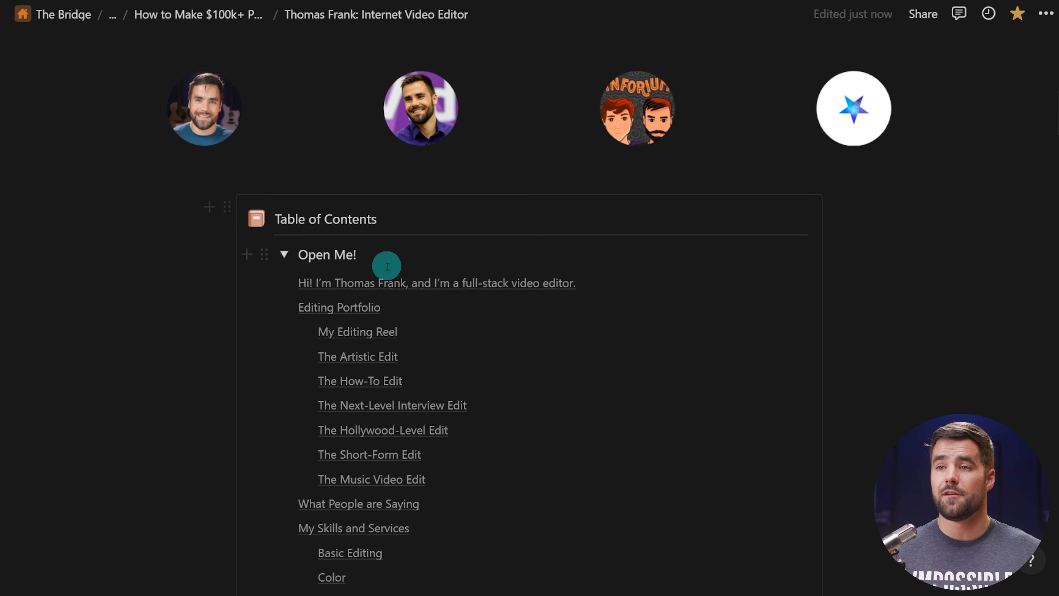
scroll(285, 180, up, 1)
click(285, 181)
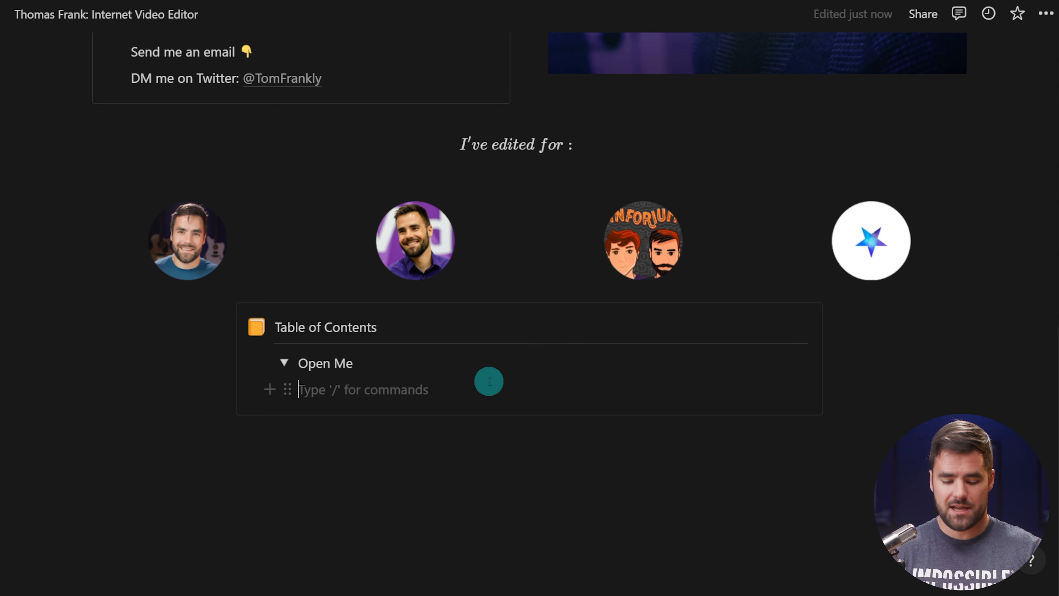
Insert a table of contents block inside the "Open Me" toggle of the callout.
text(/)
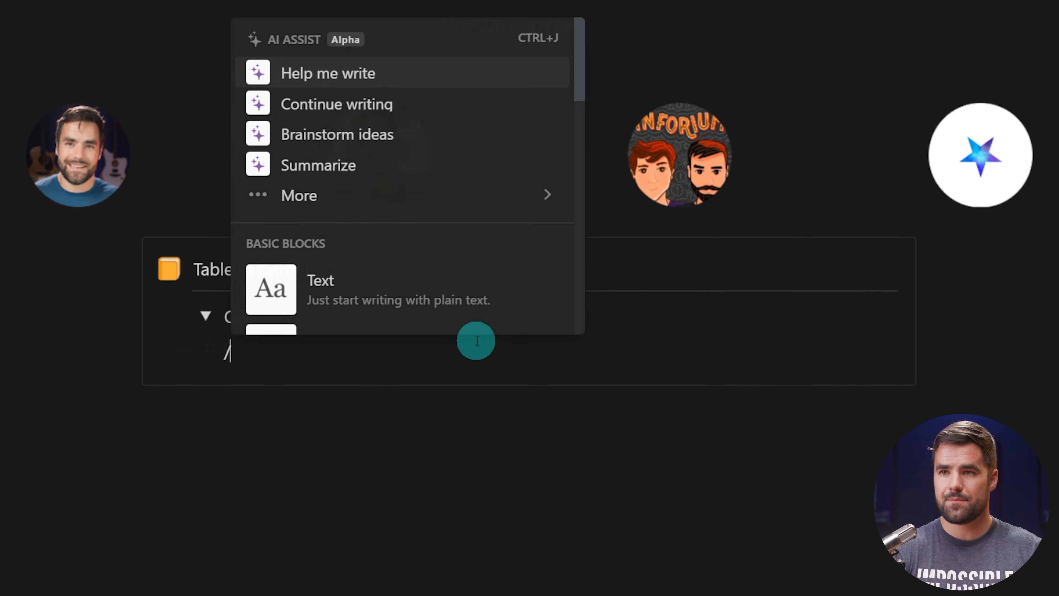
text(toc)
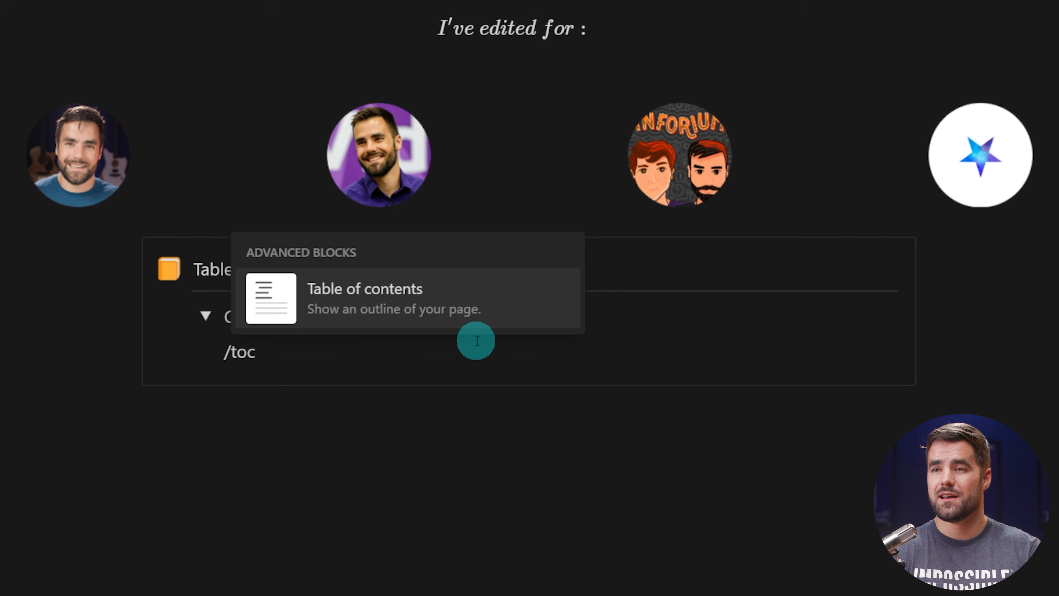
mouse_move(405, 289)
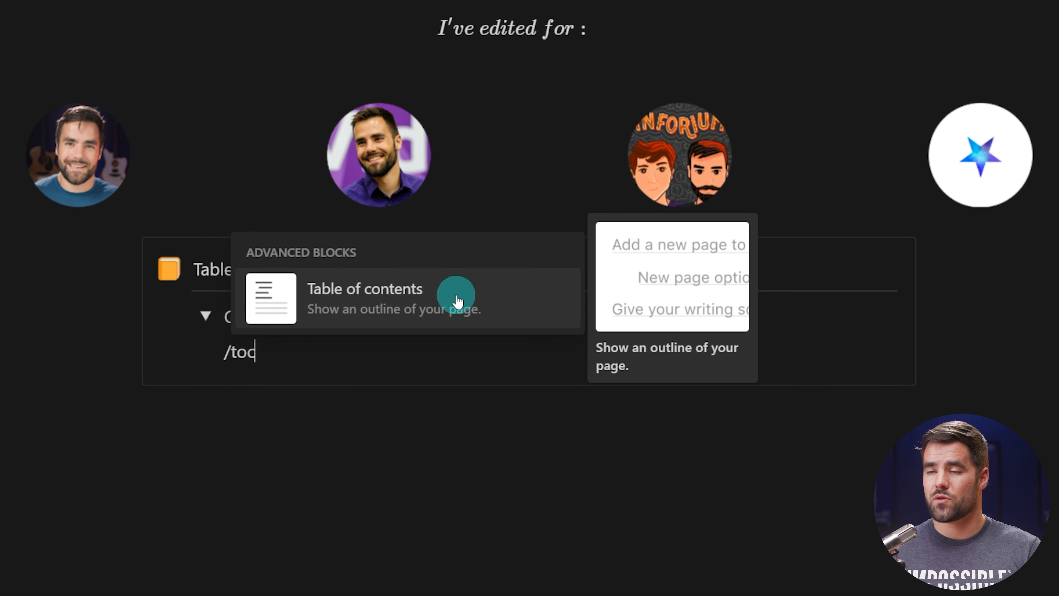
click(365, 308)
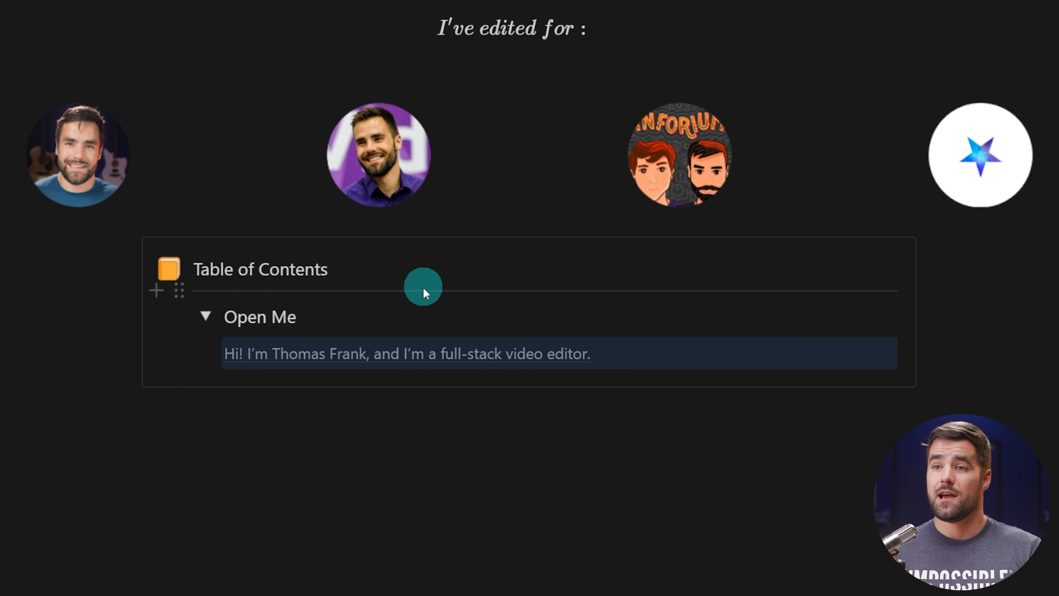
Follow the table of contents entry to the intro heading to test it, and collapse the "Open Me" toggle.
click(522, 362)
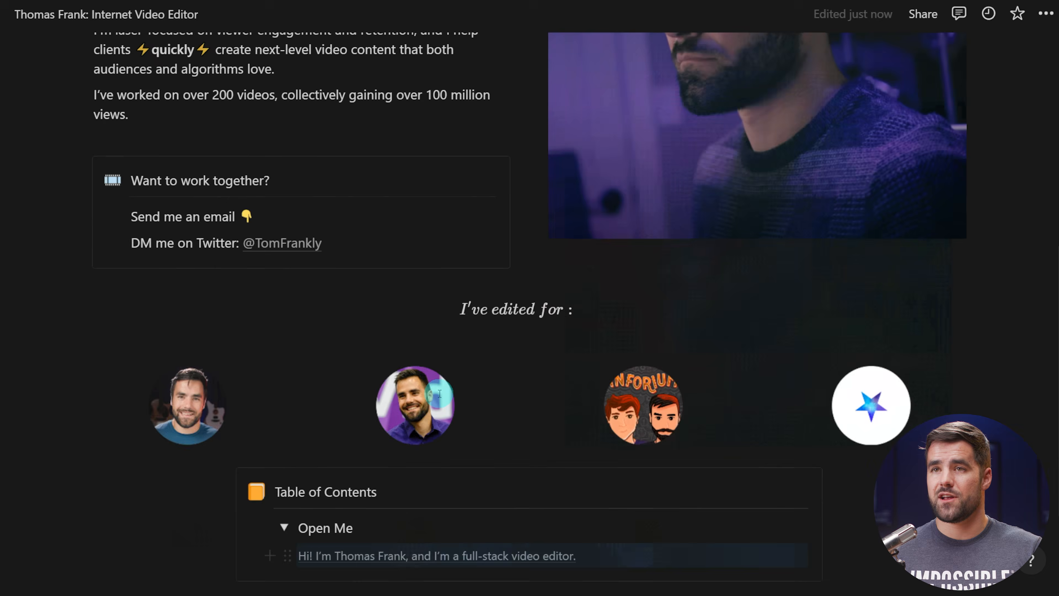
scroll(267, 209, down, 7)
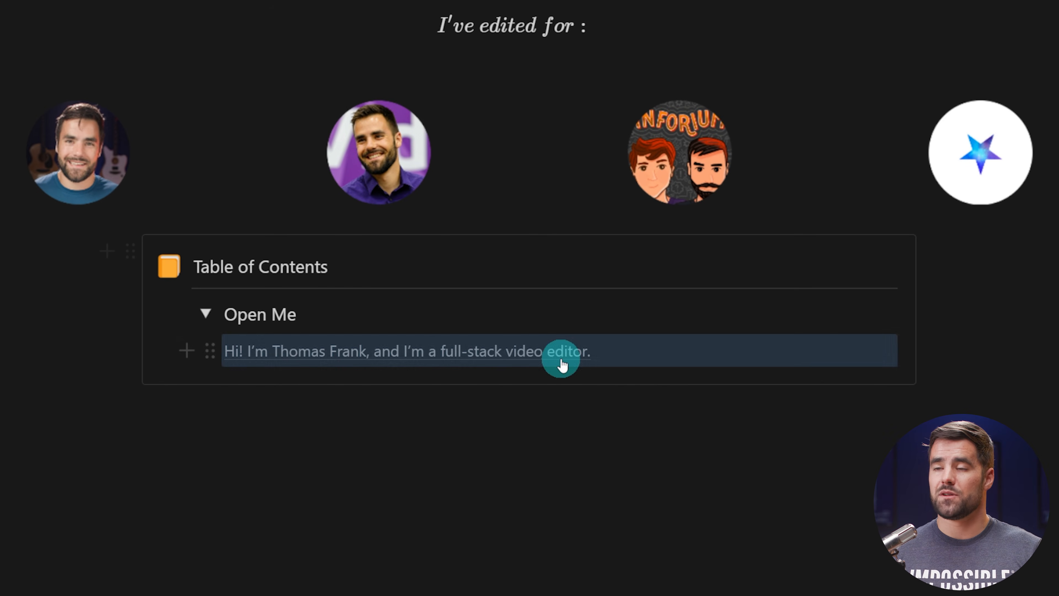
click(206, 314)
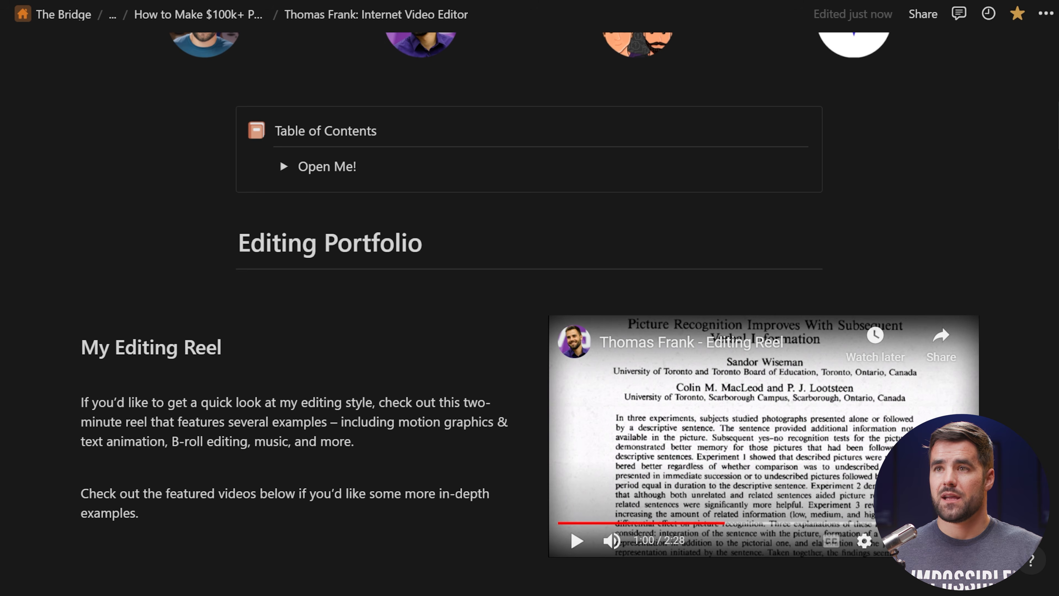
Following the finished page's layout, add a heading 1 "Editing Portfolio" with a divider and an empty line beneath the Table of Contents callout.
scroll(974, 260, down, 3)
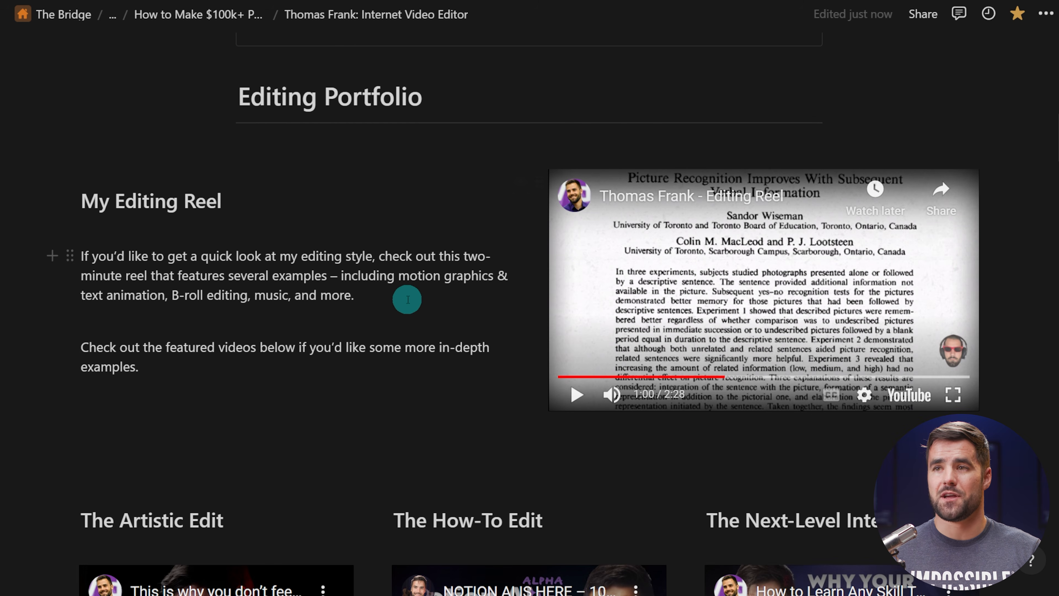
scroll(408, 304, down, 10)
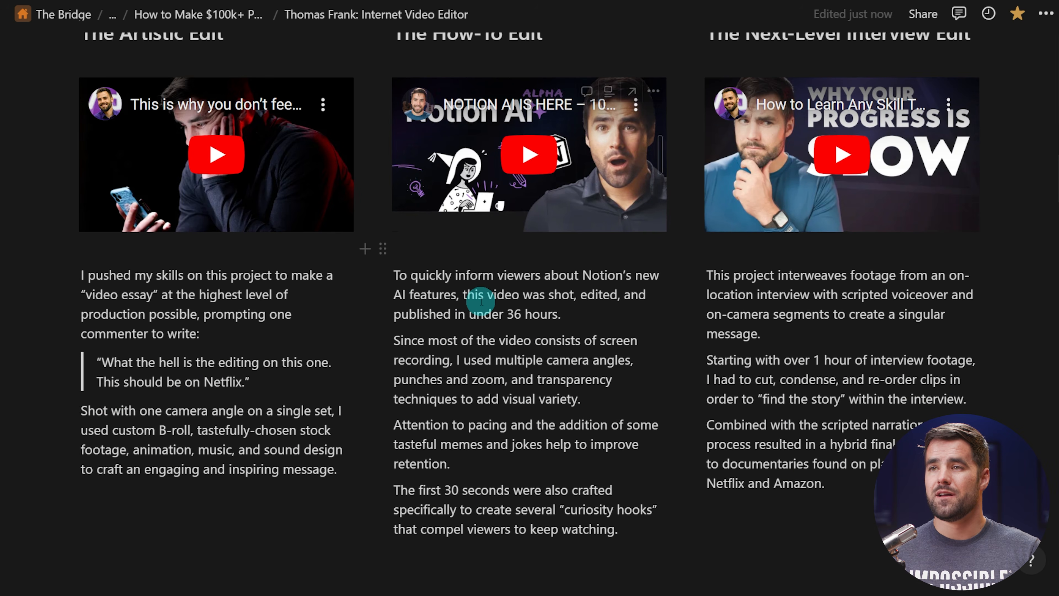
scroll(488, 307, down, 6)
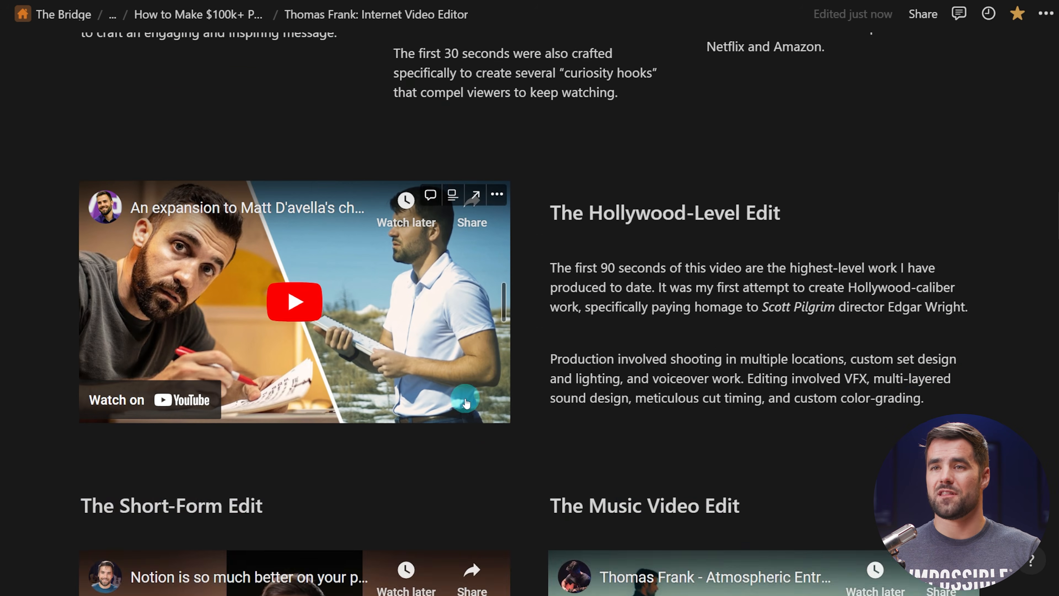
scroll(587, 363, up, 15)
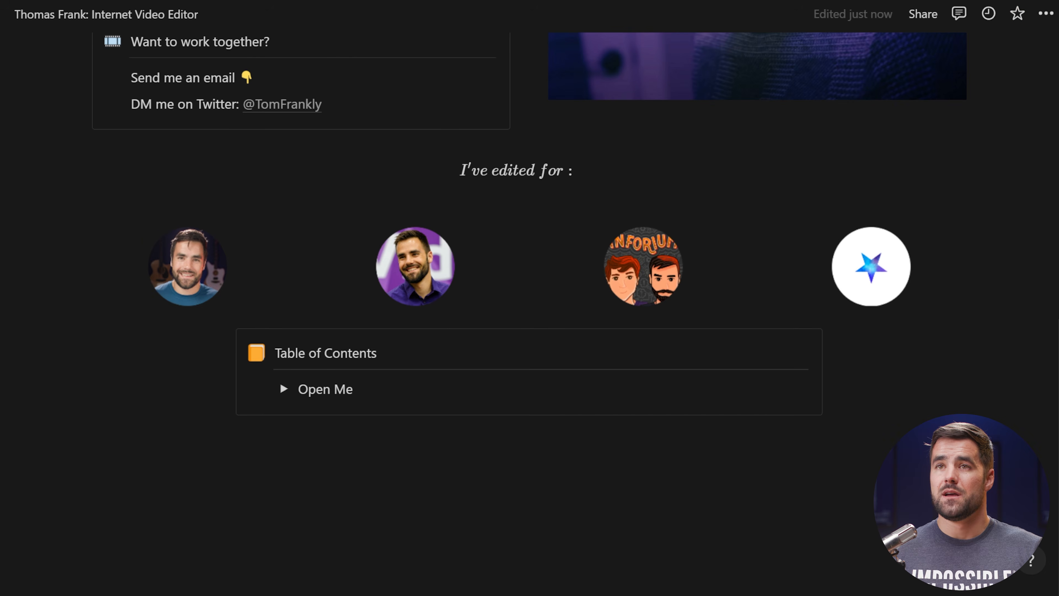
click(392, 433)
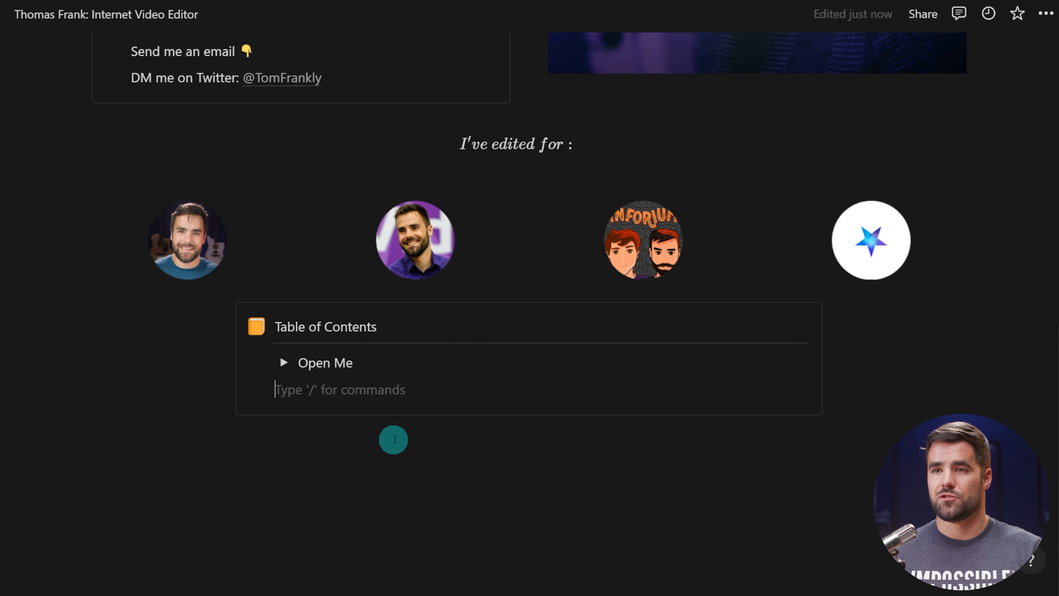
key(Return)
key(Return)
text(/)
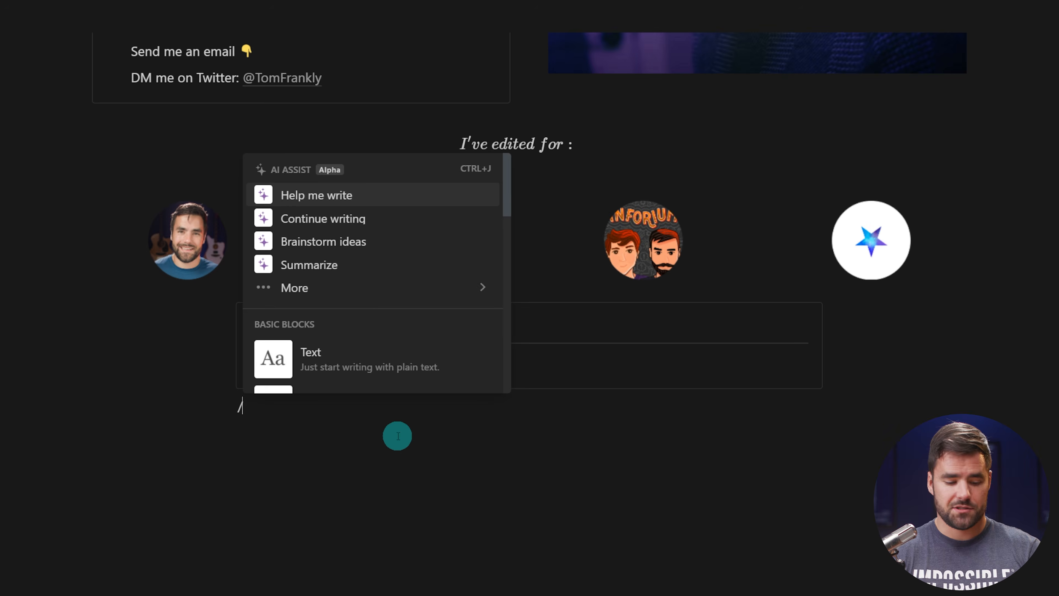
text(h1)
key(Return)
scroll(400, 437, down, 1)
text(Editing Portfolio)
key(Return)
text(---)
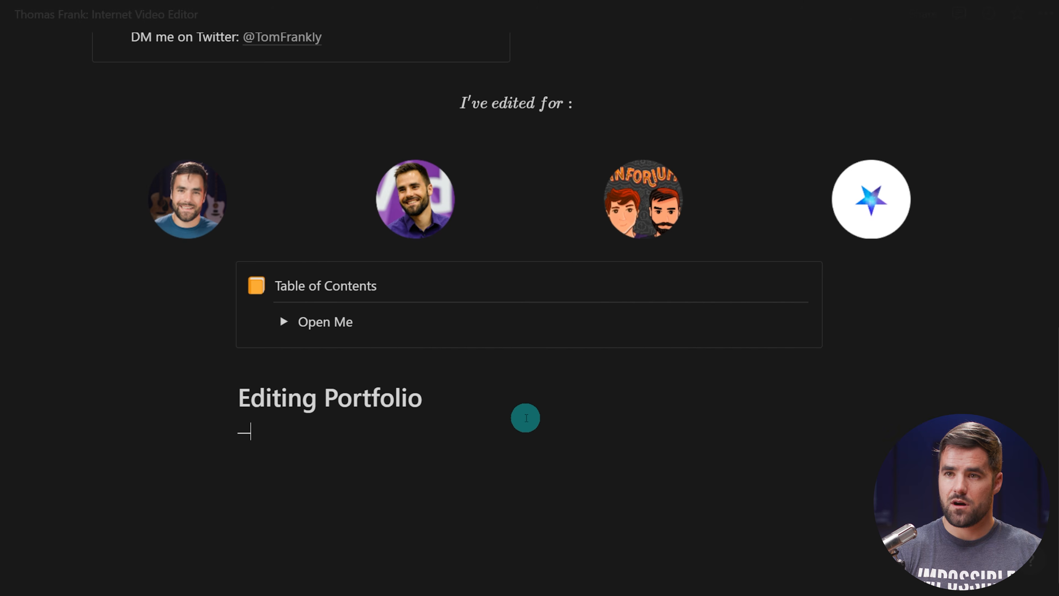
scroll(542, 415, down, 1)
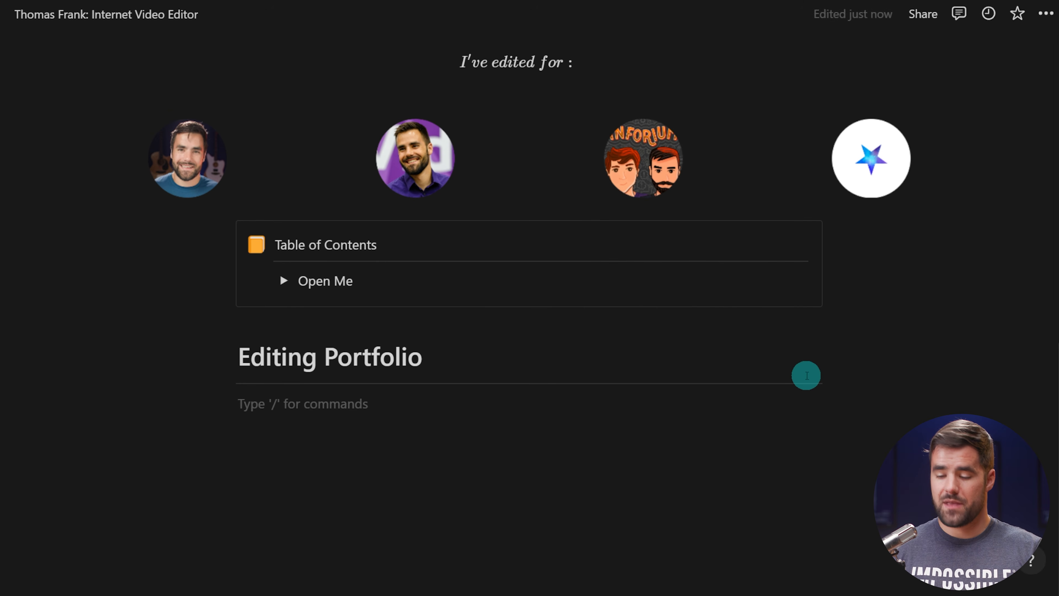
key(Return)
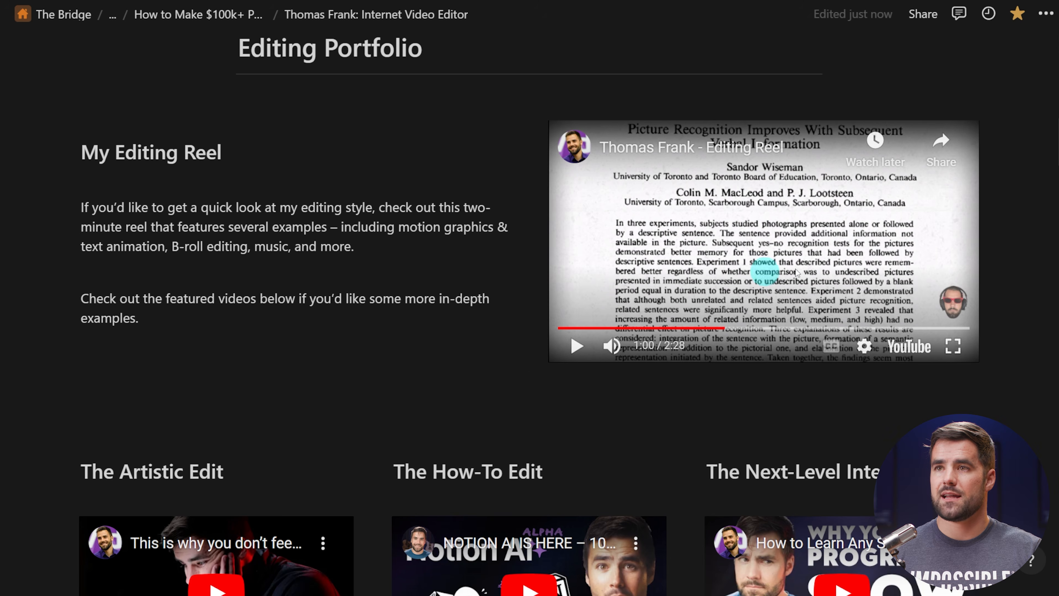
Open the finished page's editing reel video on YouTube and copy its URL.
scroll(591, 208, up, 2)
scroll(553, 255, down, 1)
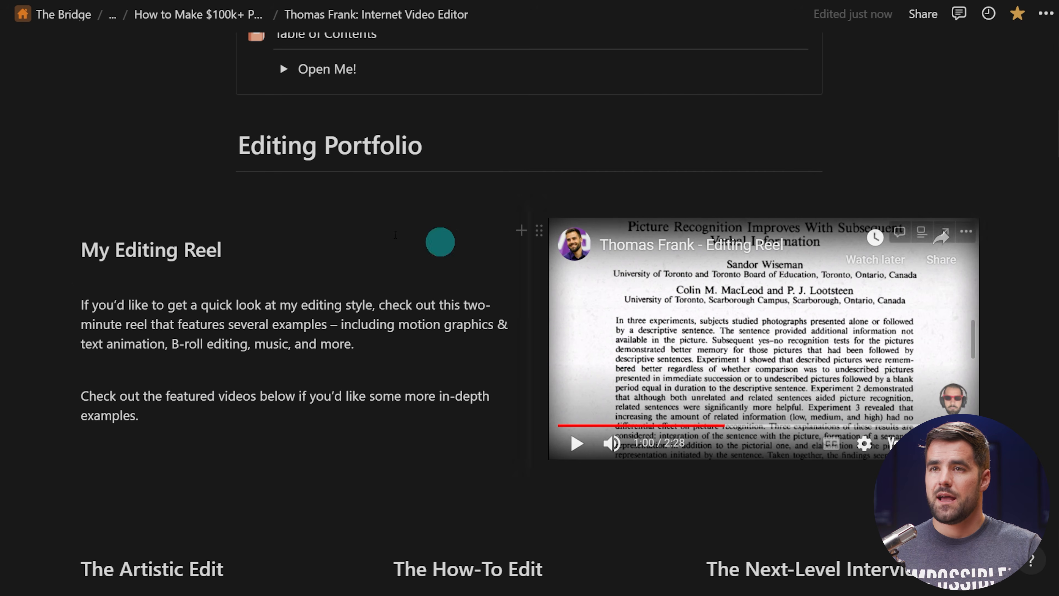
click(449, 367)
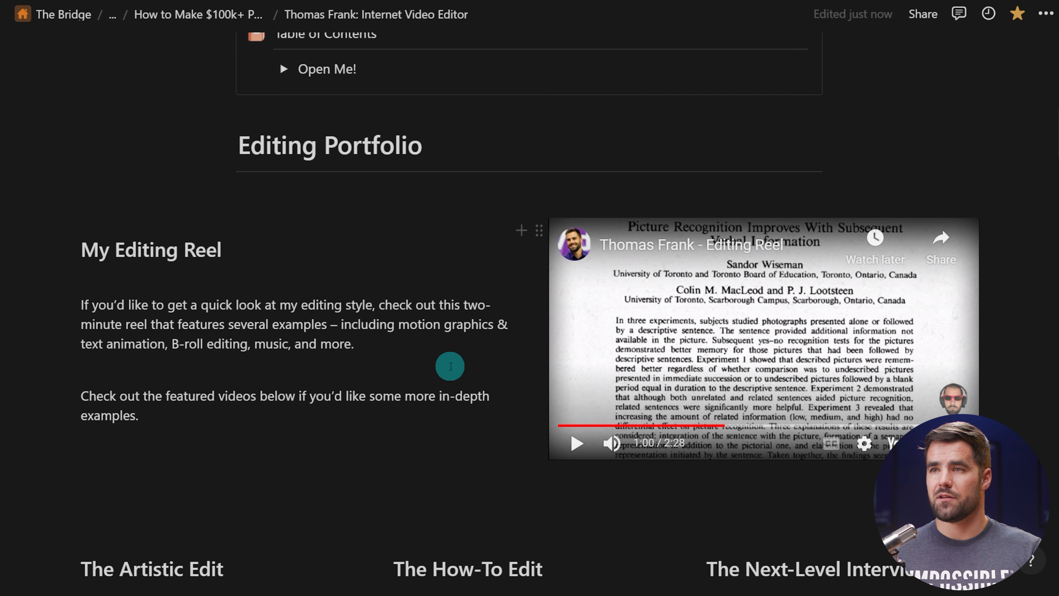
click(418, 392)
click(679, 252)
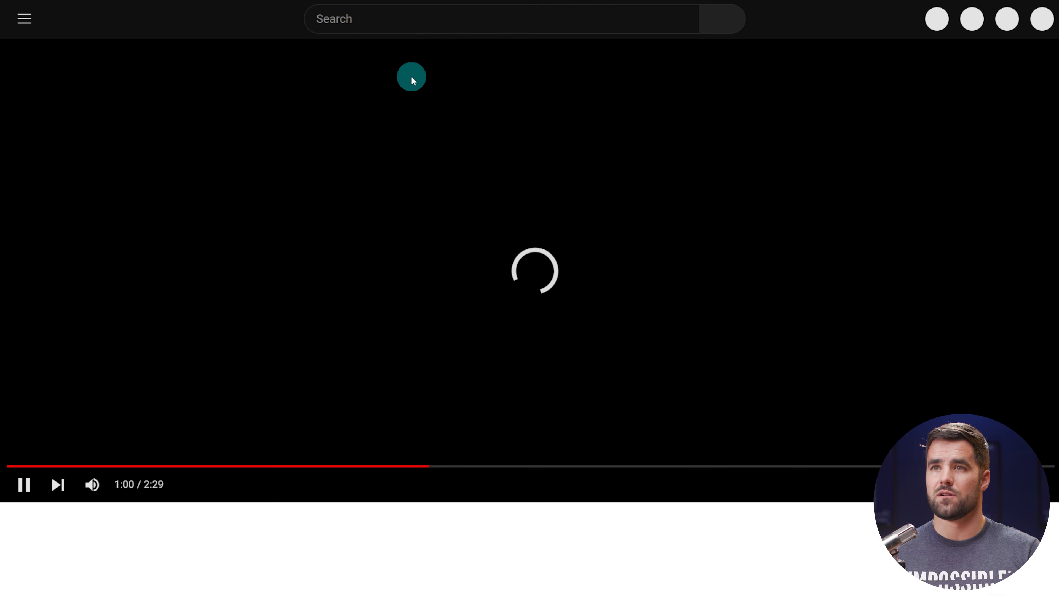
click(499, 257)
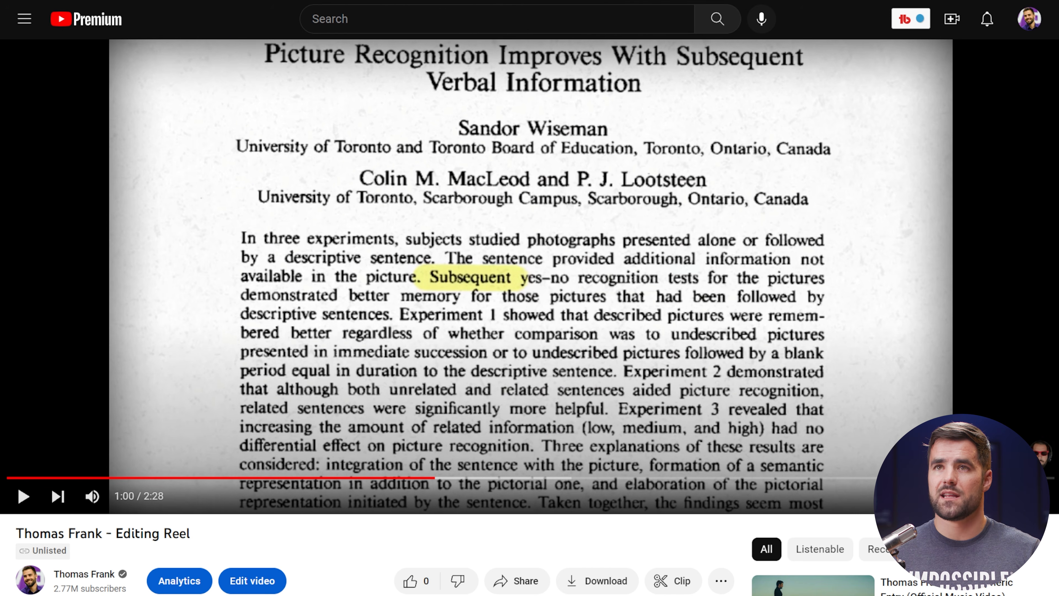
key(ctrl+c)
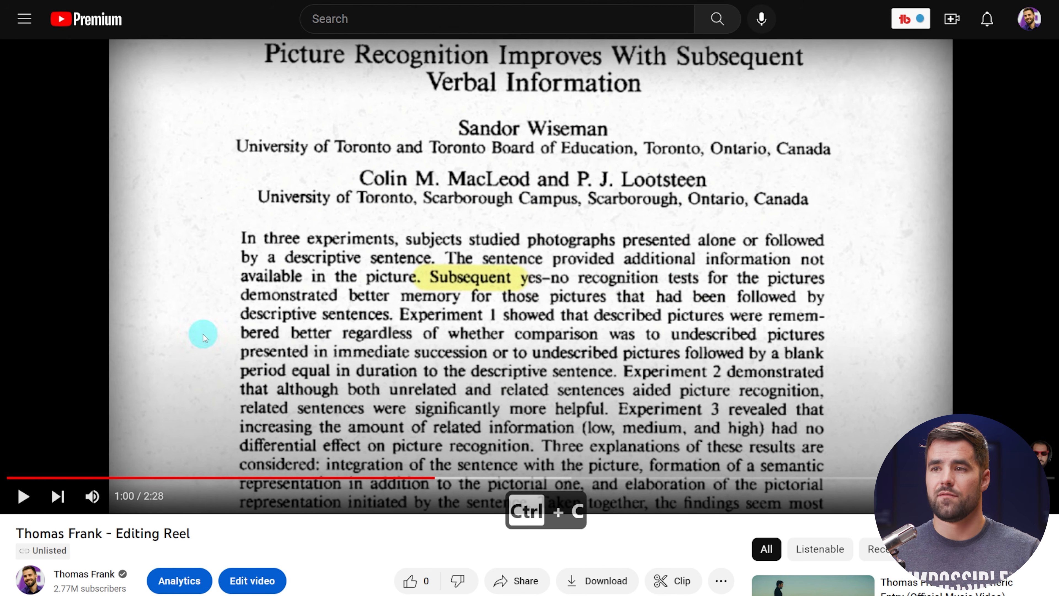
Back in the rebuilt Notion page, add a two-column block below the divider with the heading 2 "My Editing Reel" in its first column.
click(195, 595)
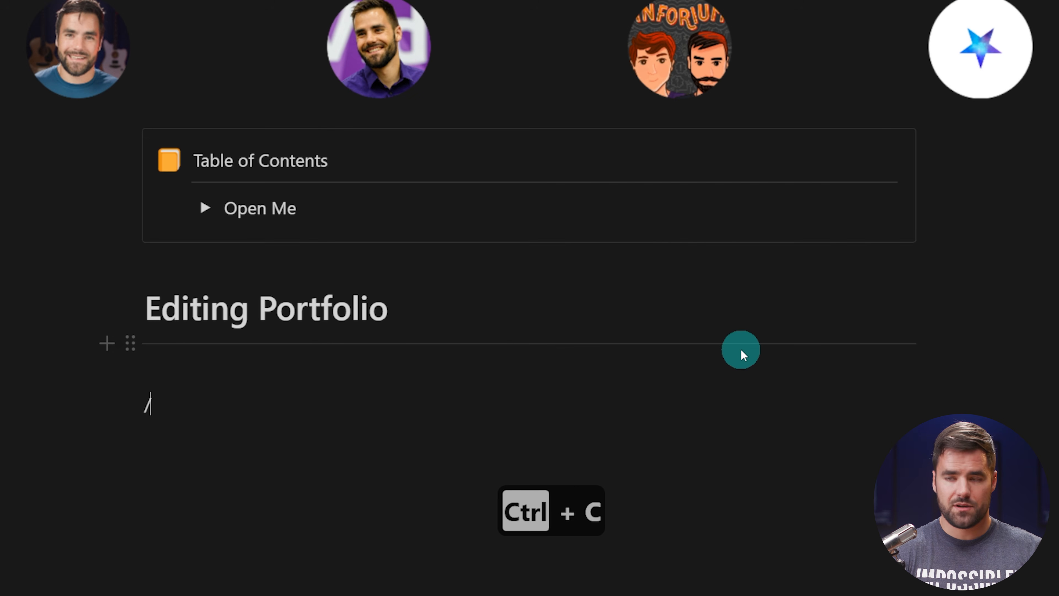
text(/2c)
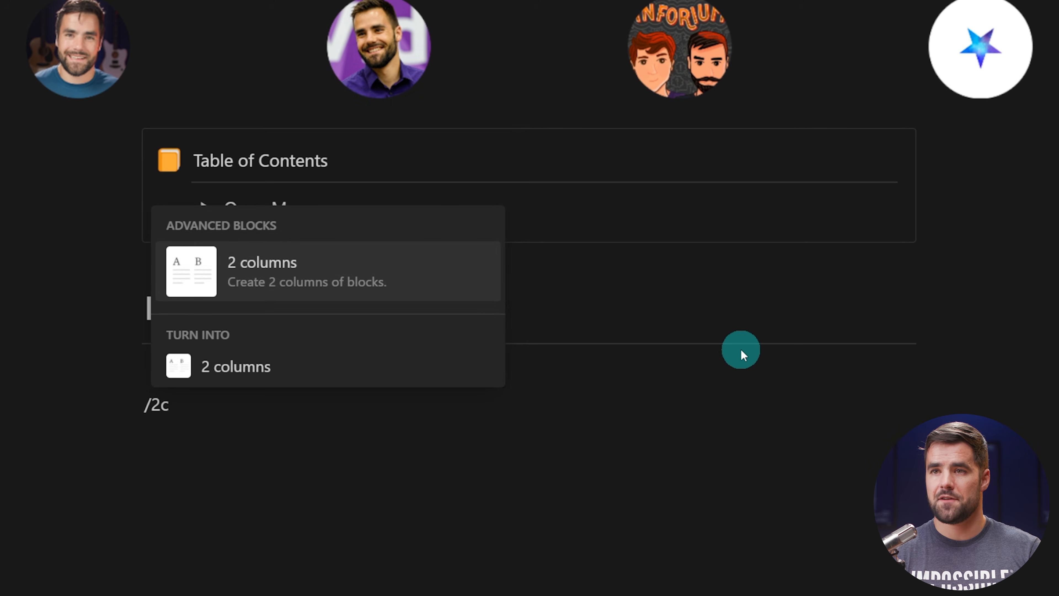
key(Return)
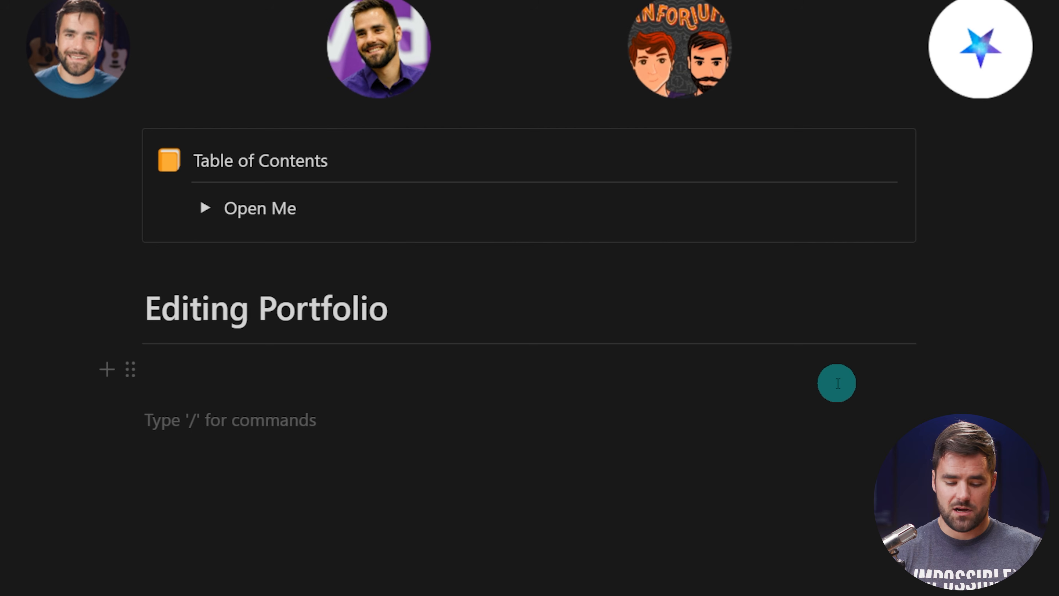
text(/2)
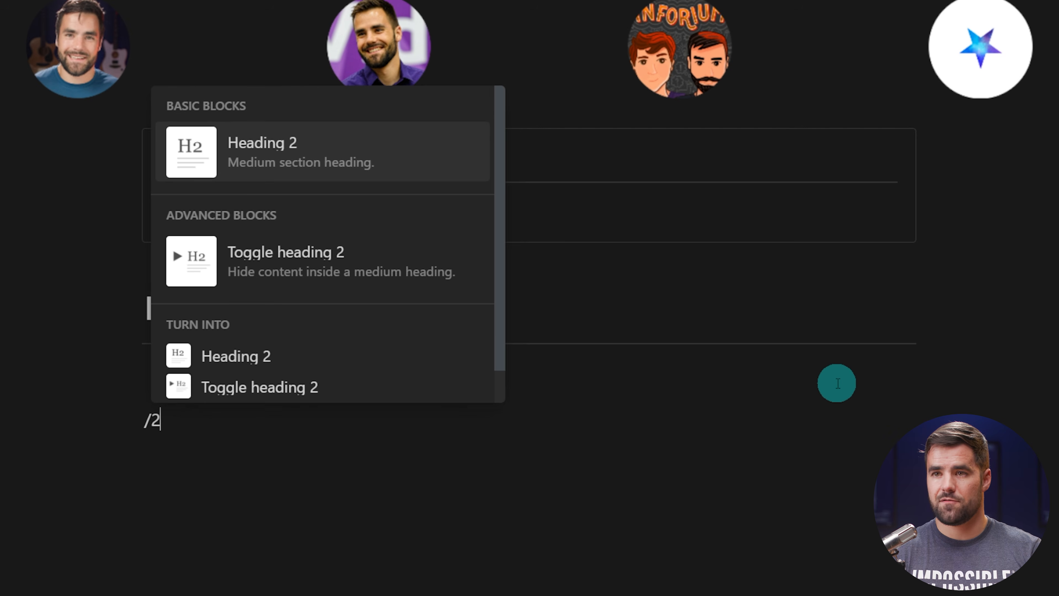
key(Return)
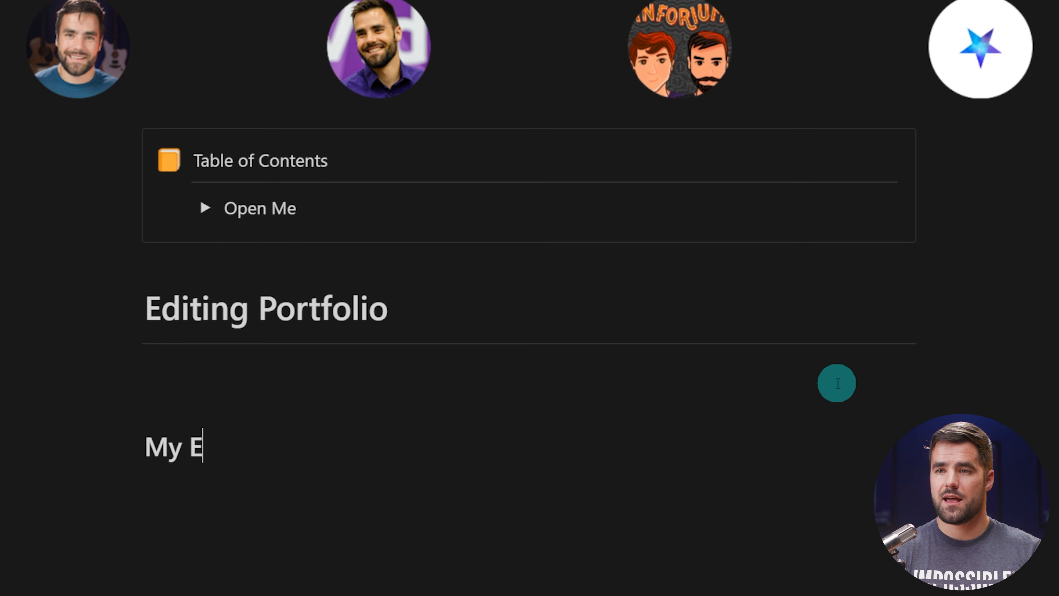
Paste the copied YouTube URL into the second column and embed it as a video.
click(679, 417)
key(ctrl+v)
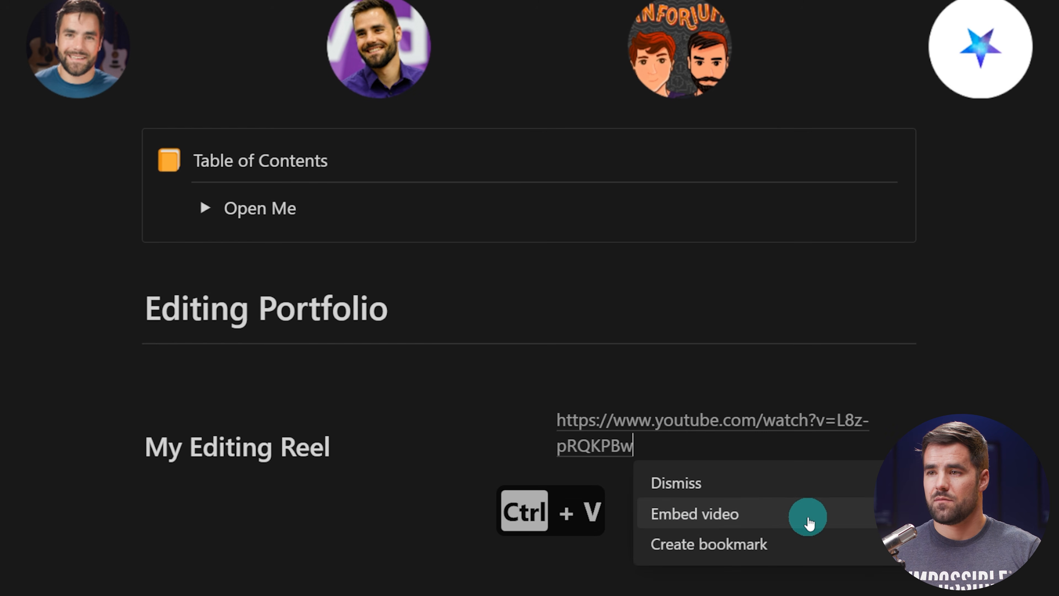
click(777, 514)
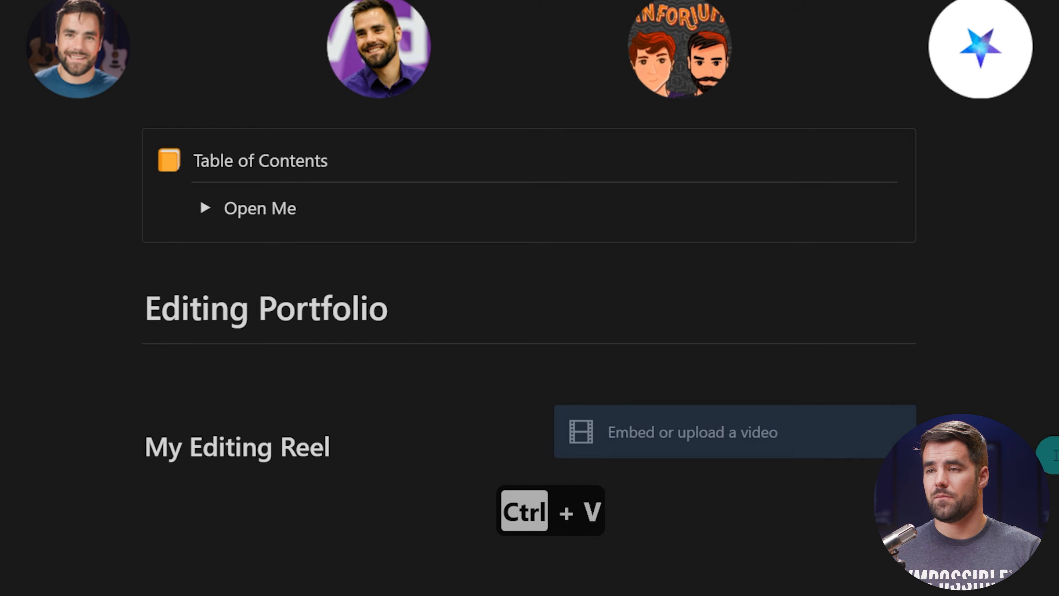
Copy the two reel description paragraphs from the finished page and paste them under the "My Editing Reel" heading.
scroll(1056, 456, down, 4)
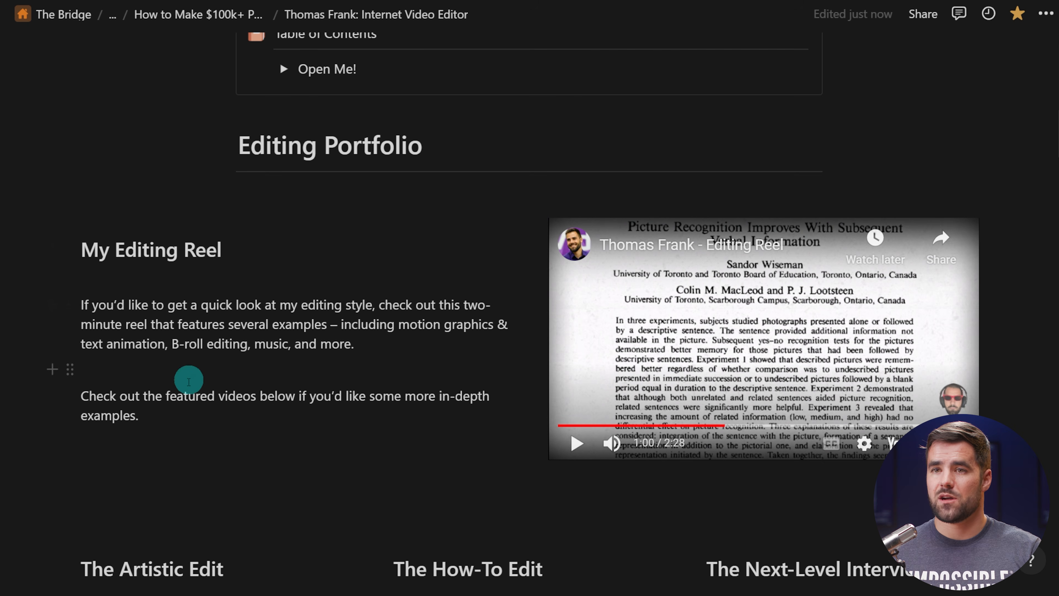
drag(144, 417, 73, 299)
key(ctrl+c)
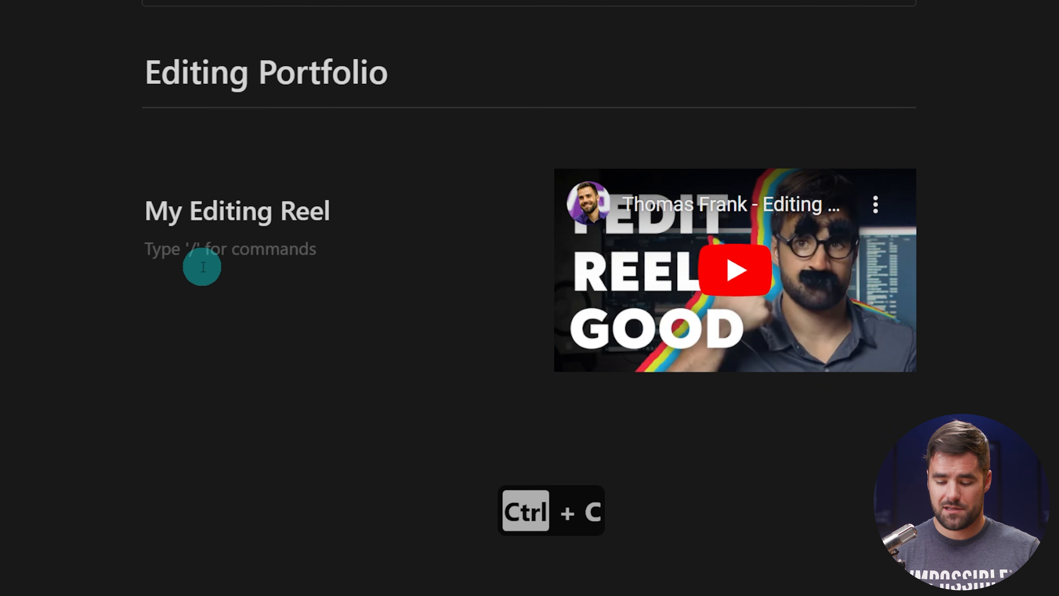
key(ctrl+v)
scroll(649, 312, down, 2)
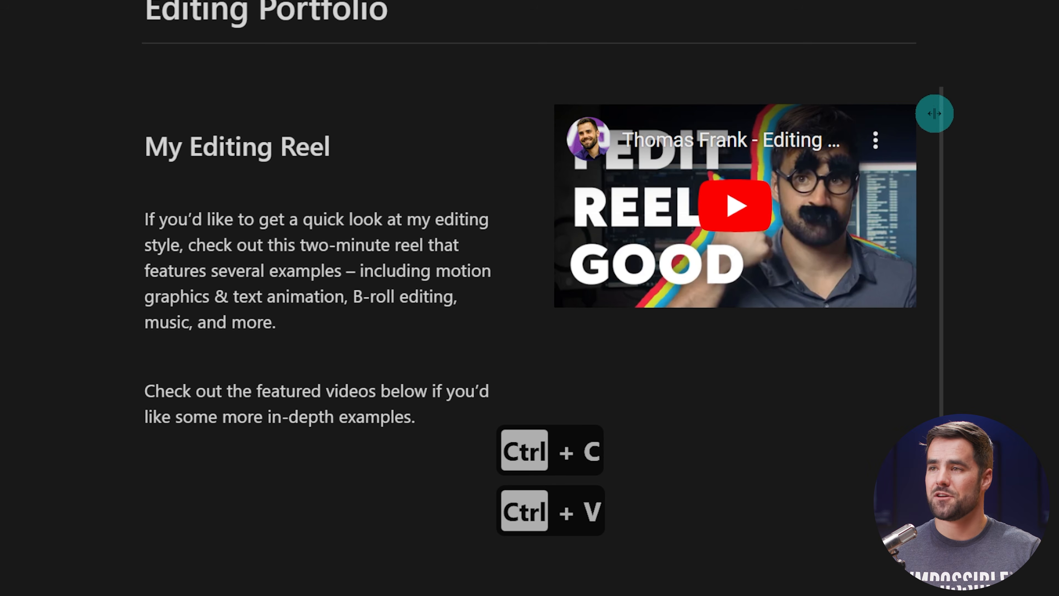
Widen the "My Editing Reel" two-column section beyond the normal text width, comparing it with the intro columns above.
scroll(956, 282, up, 8)
scroll(972, 167, up, 3)
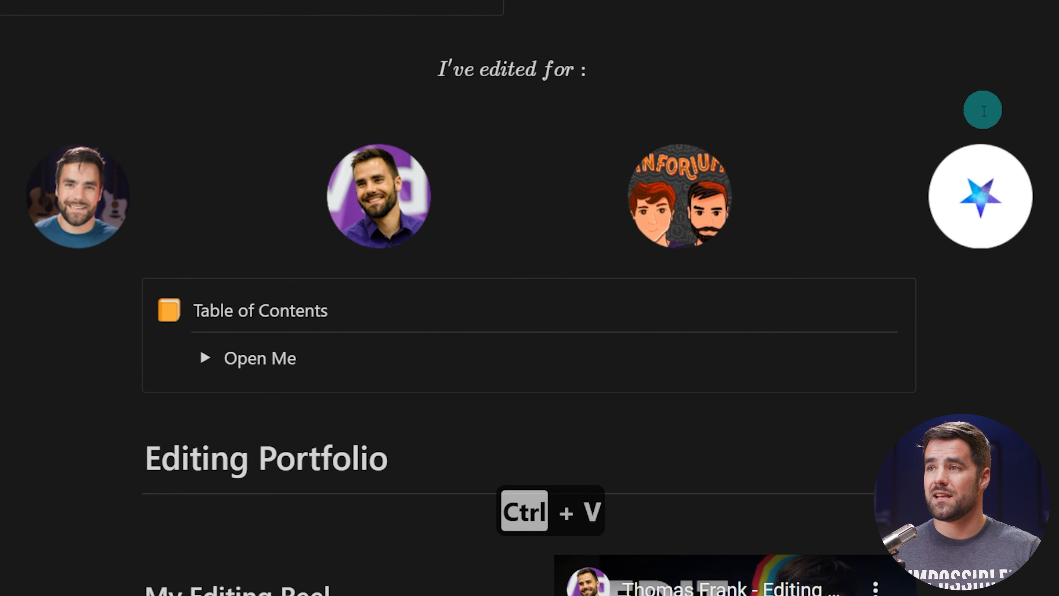
scroll(974, 303, down, 11)
drag(942, 287, 978, 288)
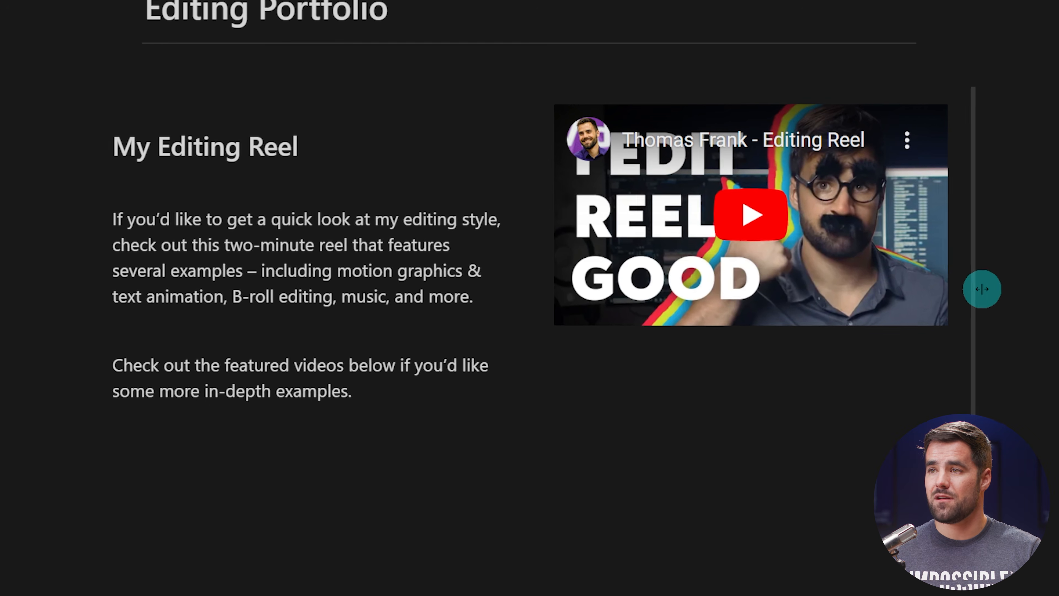
drag(965, 322, 1058, 320)
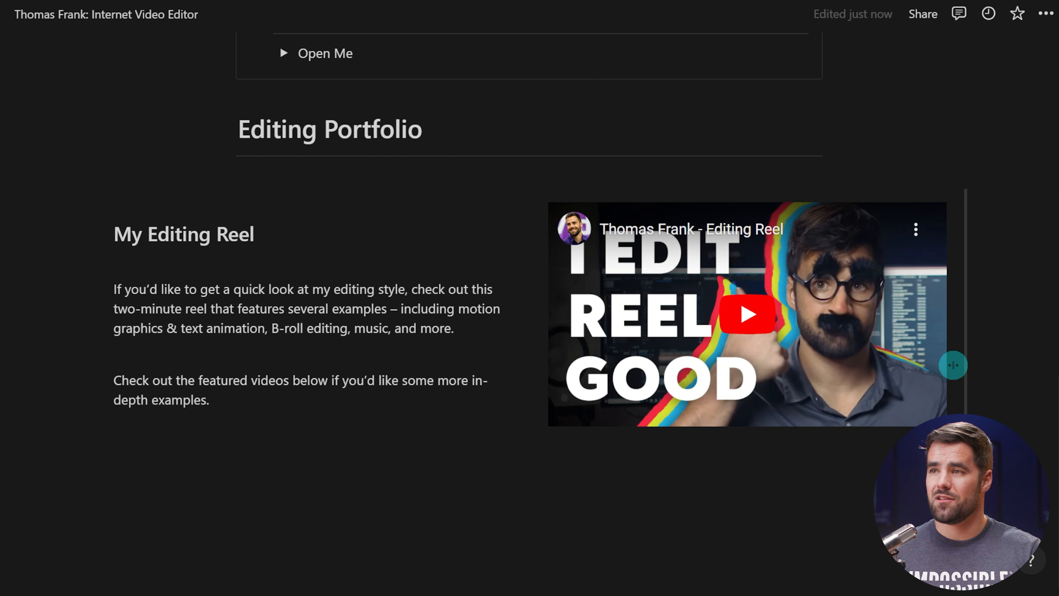
scroll(949, 395, up, 11)
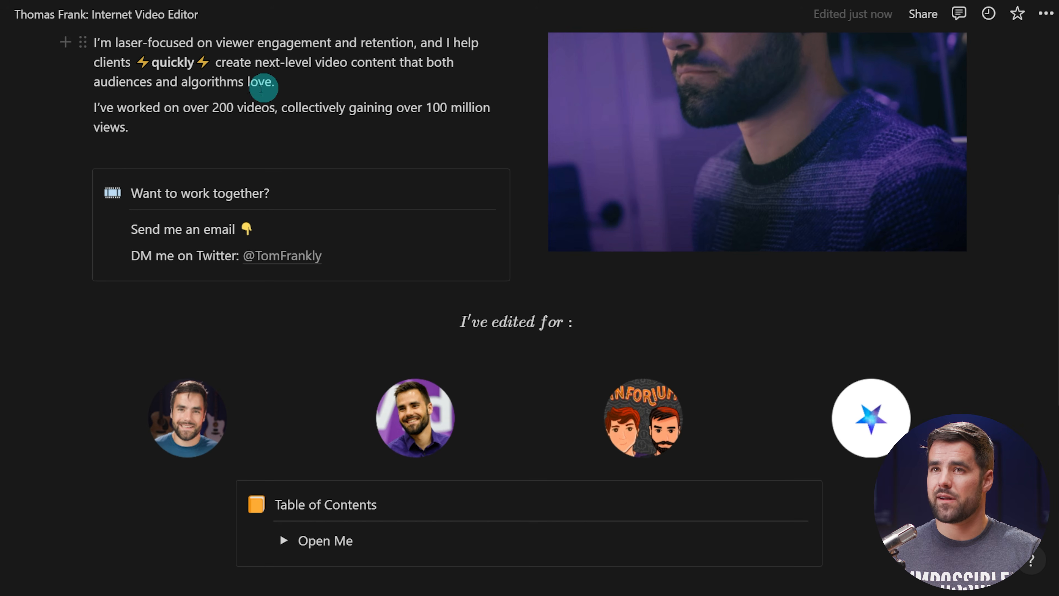
Add a three-column block on the empty line below the "My Editing Reel" section.
scroll(955, 228, down, 11)
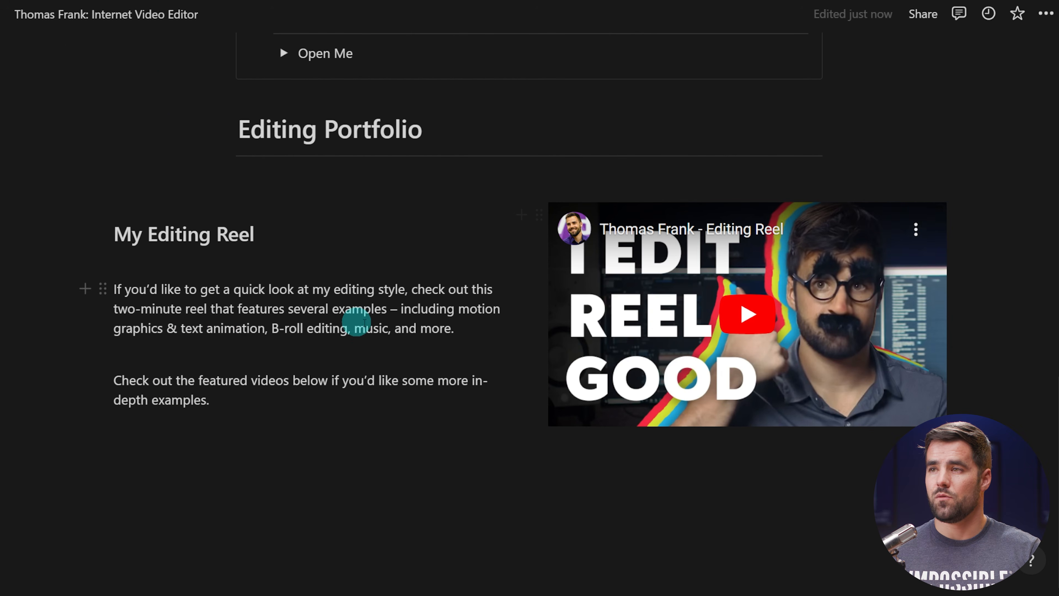
scroll(293, 352, down, 1)
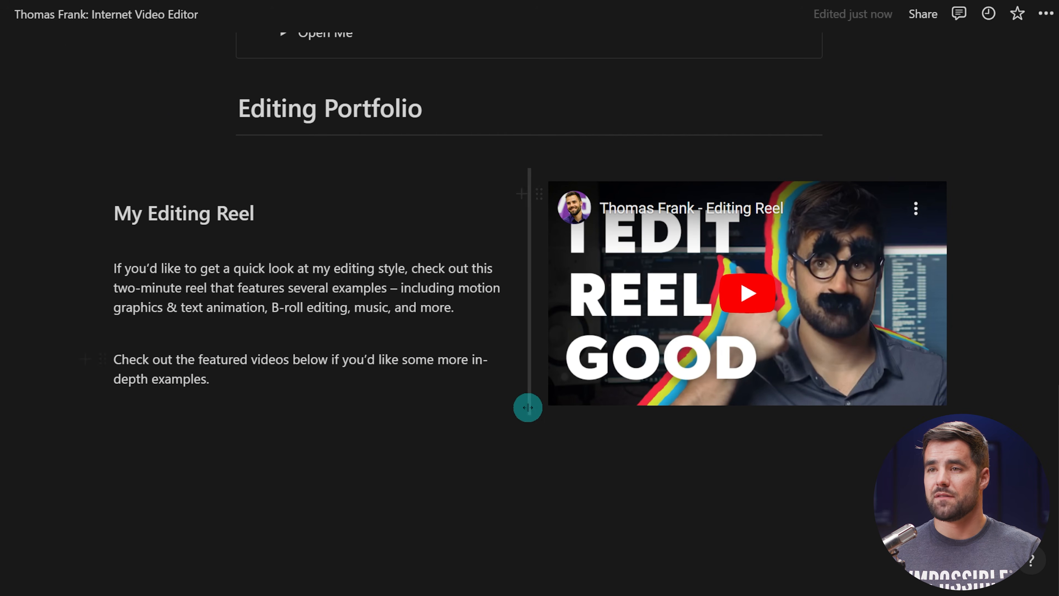
scroll(487, 452, down, 1)
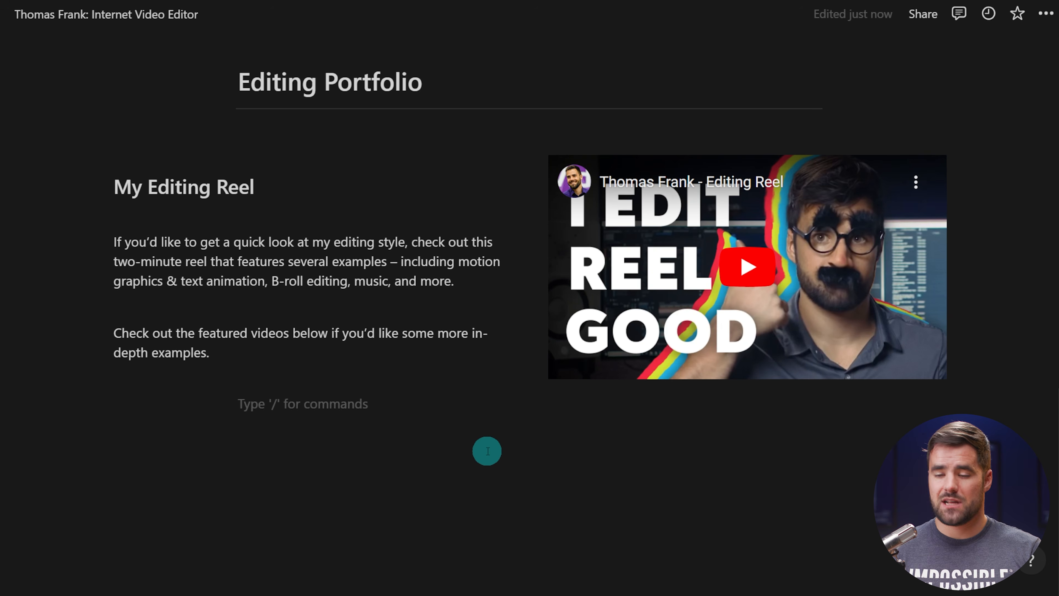
text(/3c)
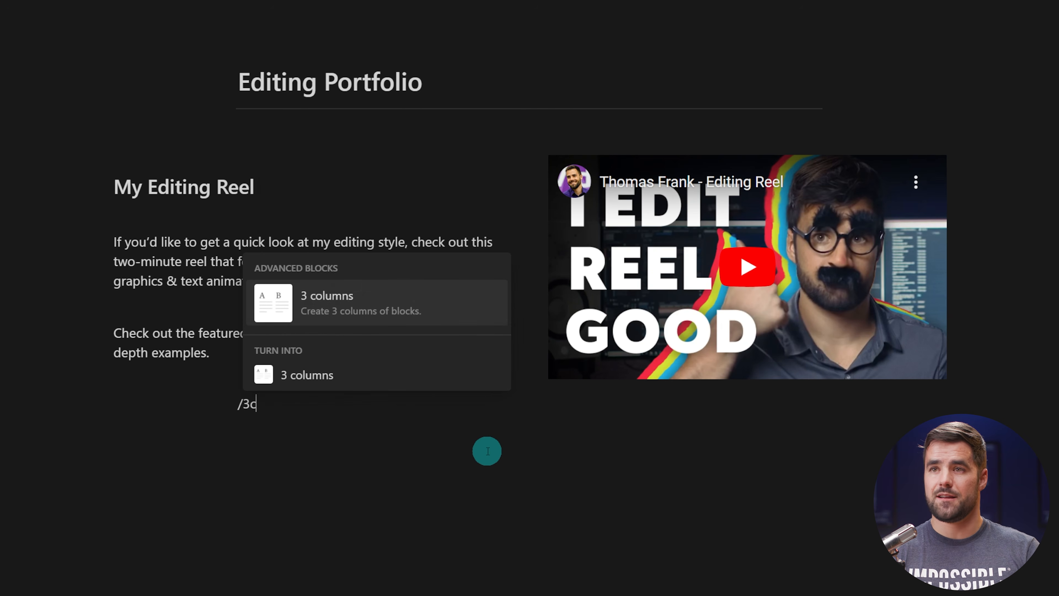
click(421, 297)
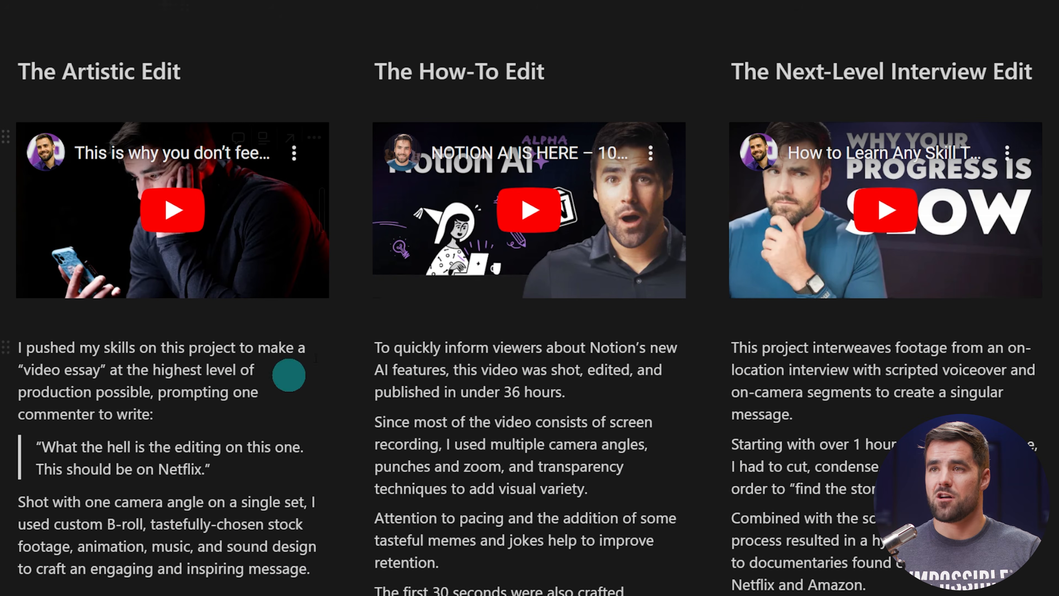
Examine the finished page's three-column video section, including its headings, embedded videos, description paragraphs and the quoted viewer comment.
click(118, 68)
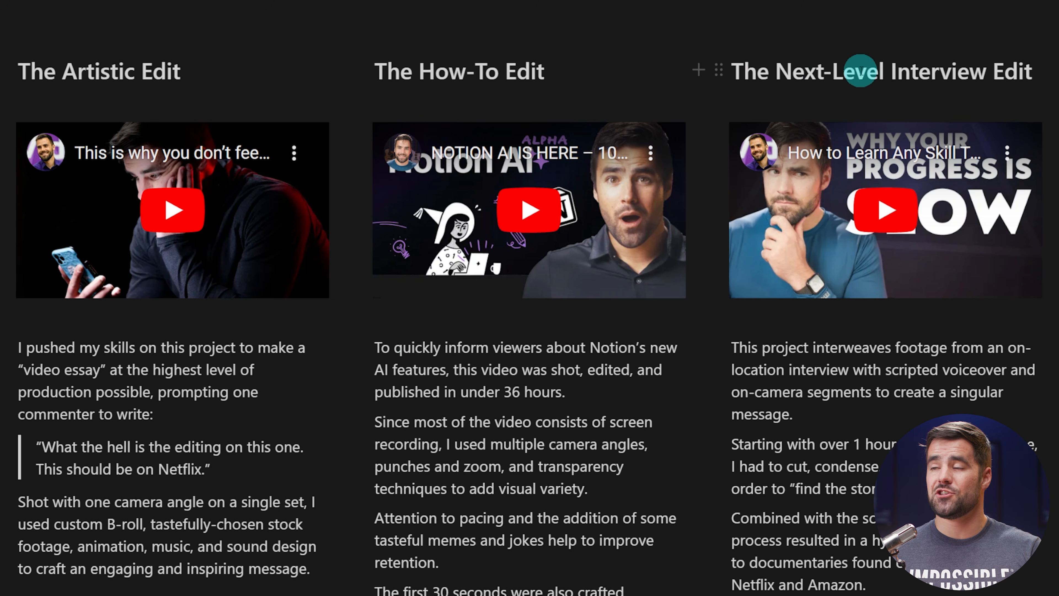
scroll(807, 82, down, 1)
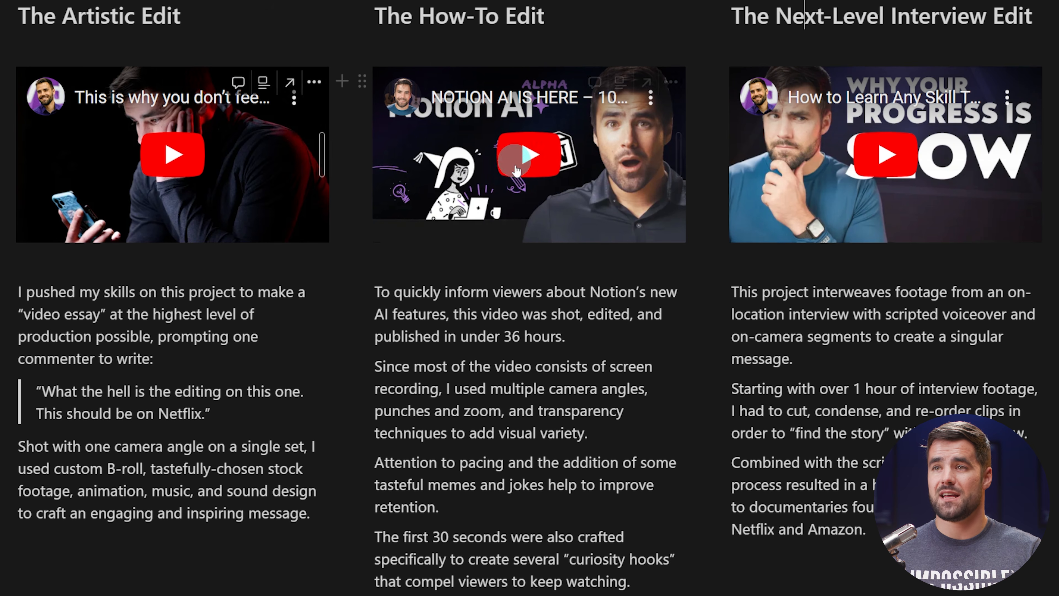
scroll(863, 151, down, 2)
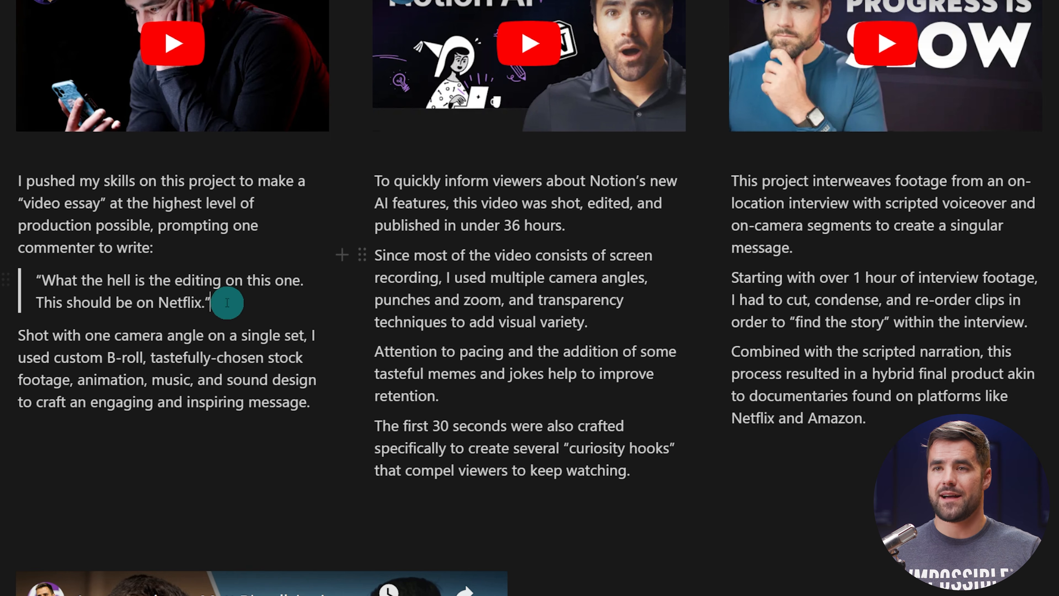
drag(225, 303, 19, 279)
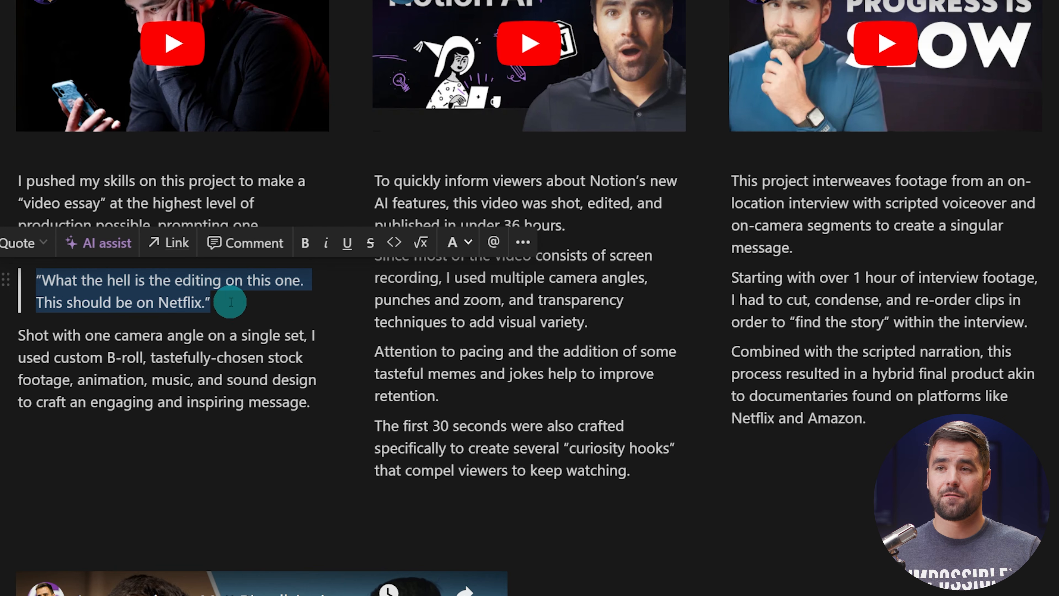
click(231, 312)
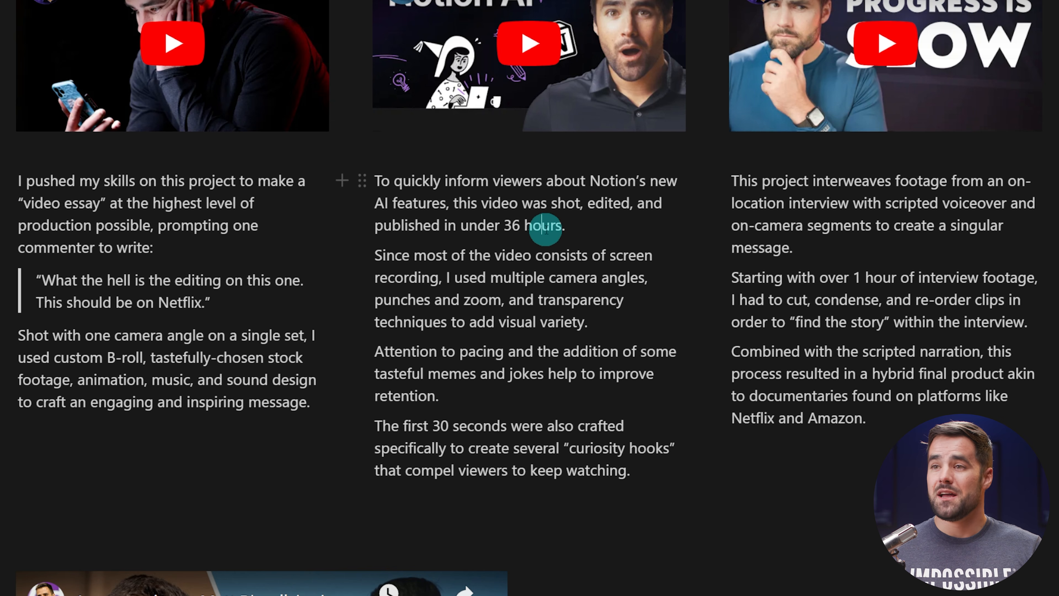
drag(566, 225, 363, 184)
click(503, 211)
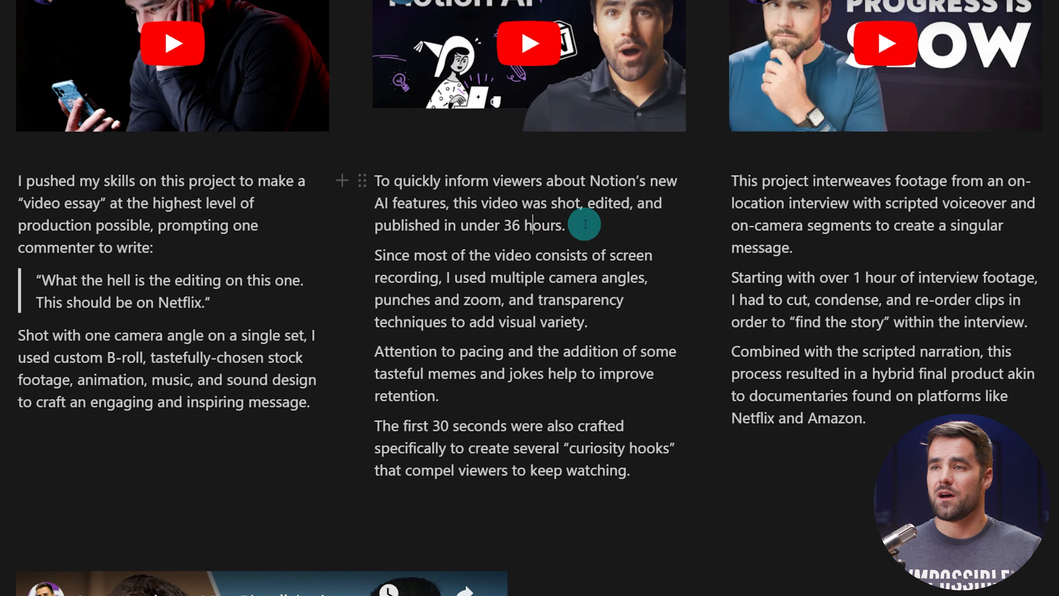
drag(584, 225, 390, 175)
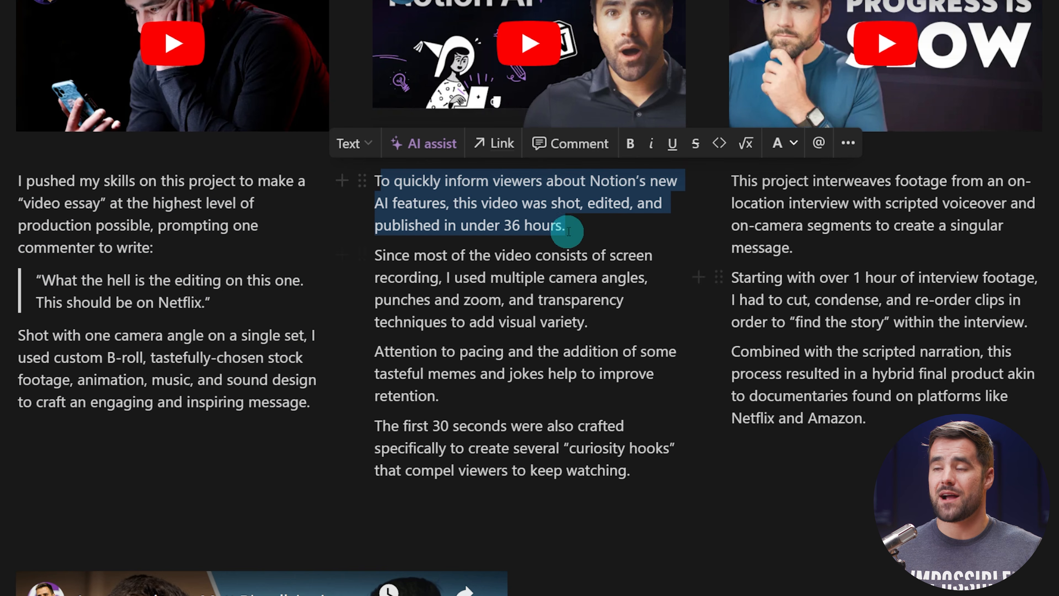
click(580, 227)
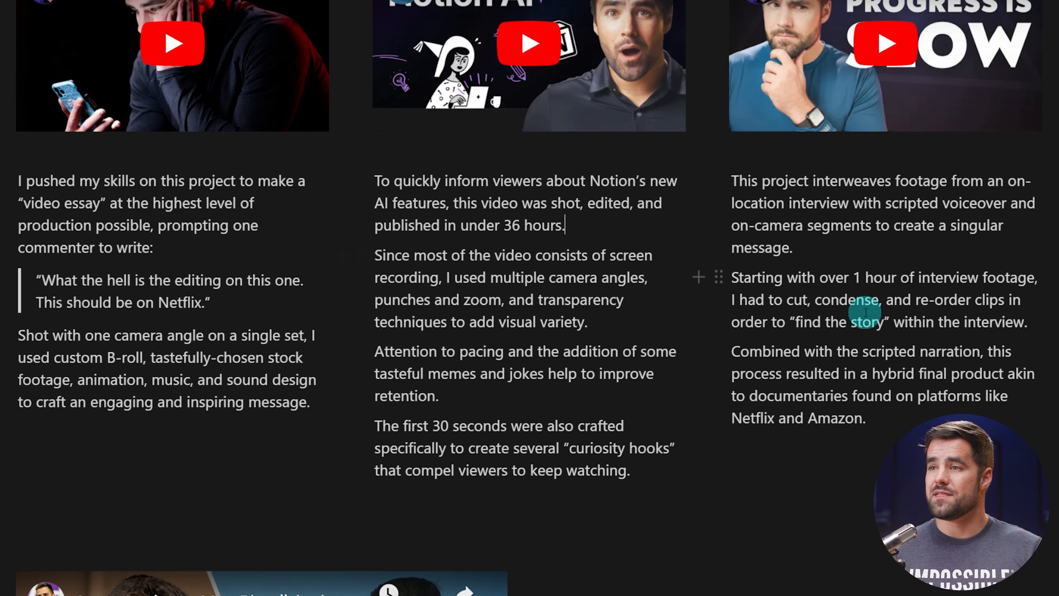
scroll(887, 307, up, 1)
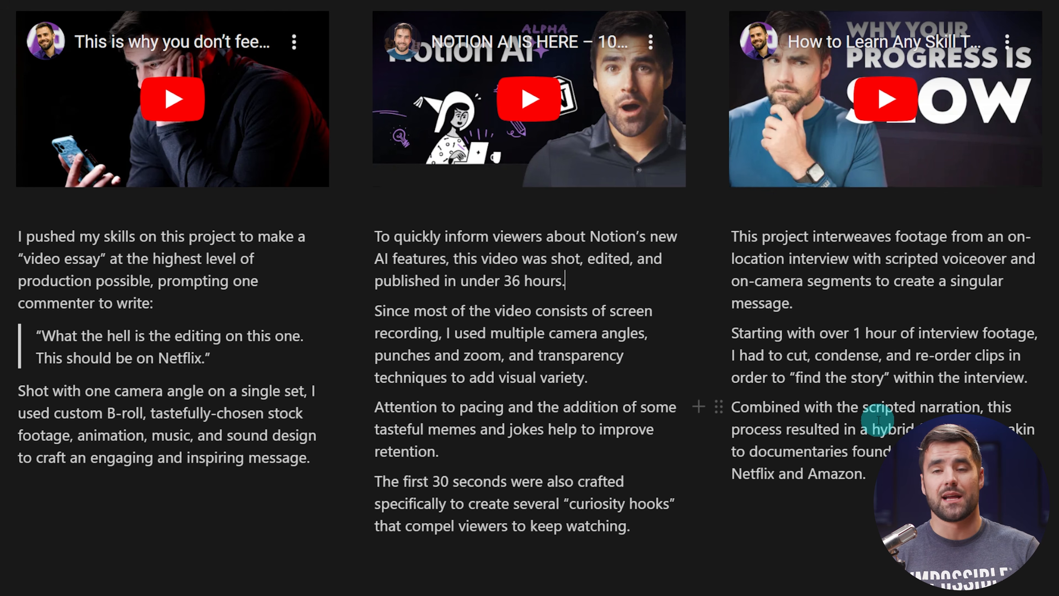
Review the two-column layouts of the Hollywood-Level, Short-Form and Music Video edits further down the finished page.
scroll(896, 378, down, 8)
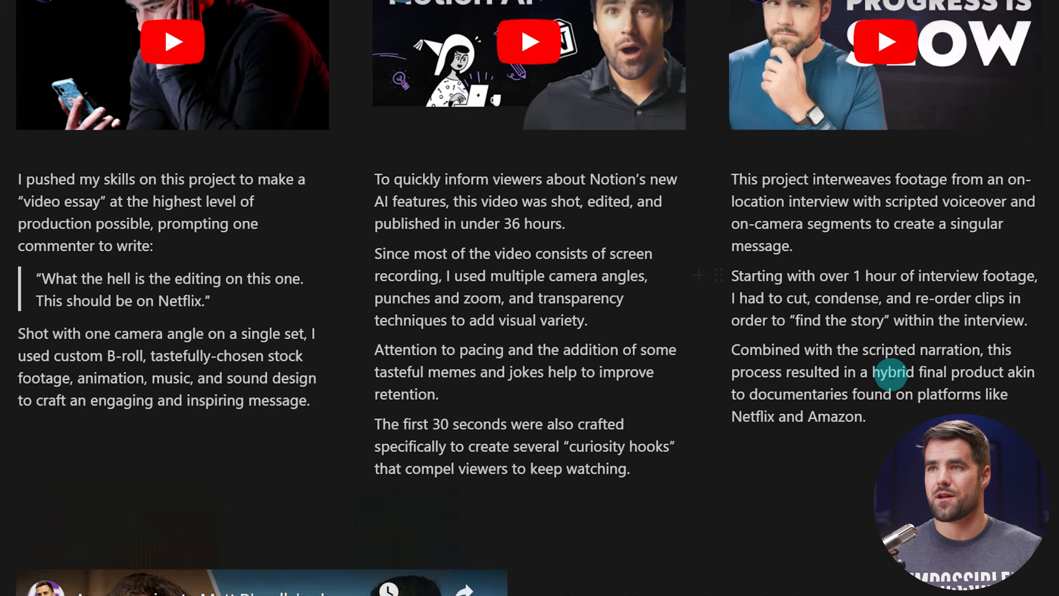
scroll(867, 416, down, 3)
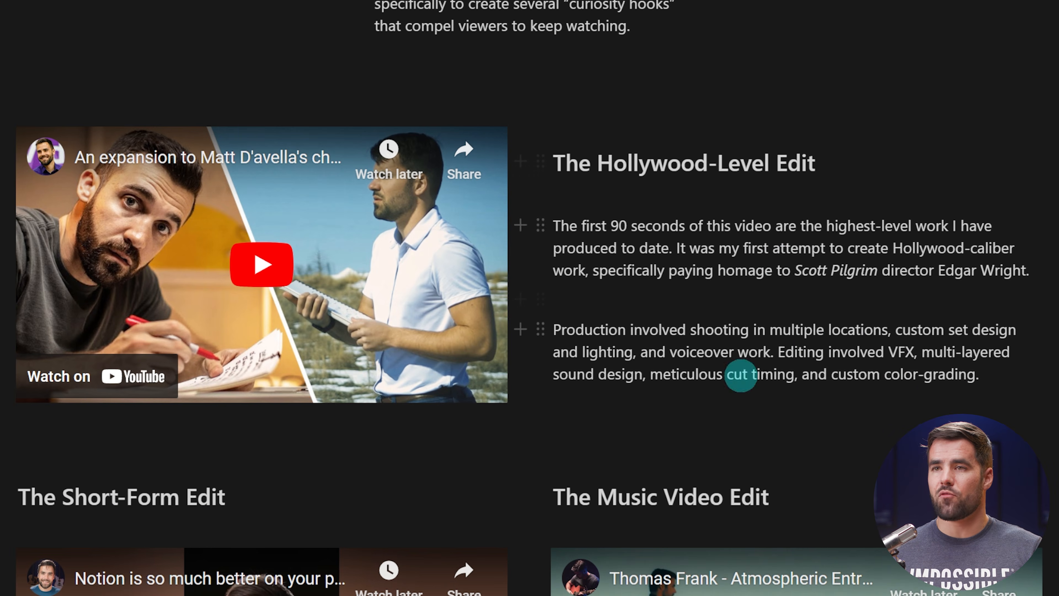
scroll(686, 272, down, 8)
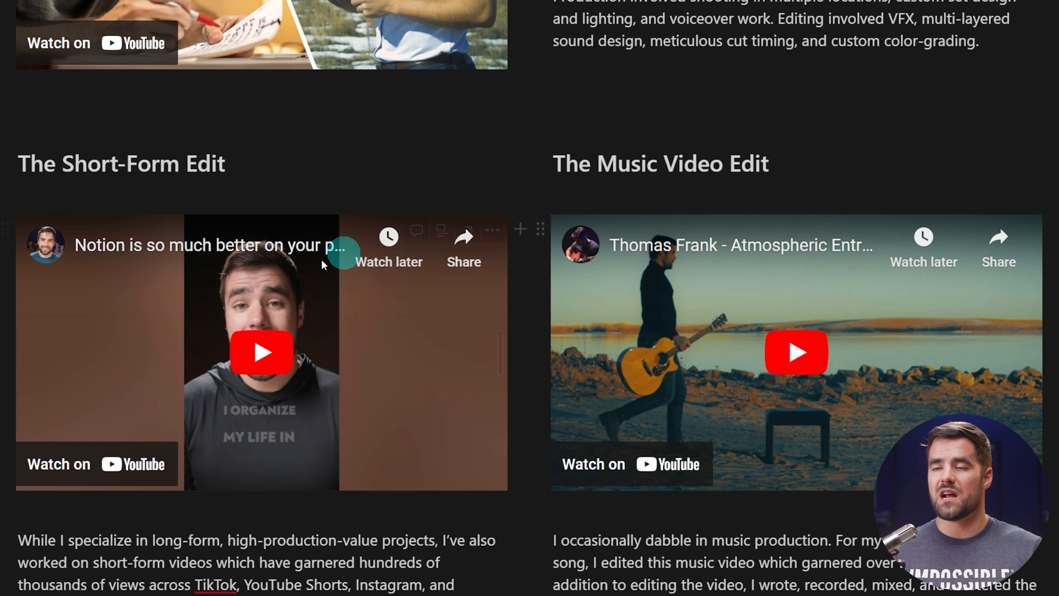
scroll(788, 432, down, 5)
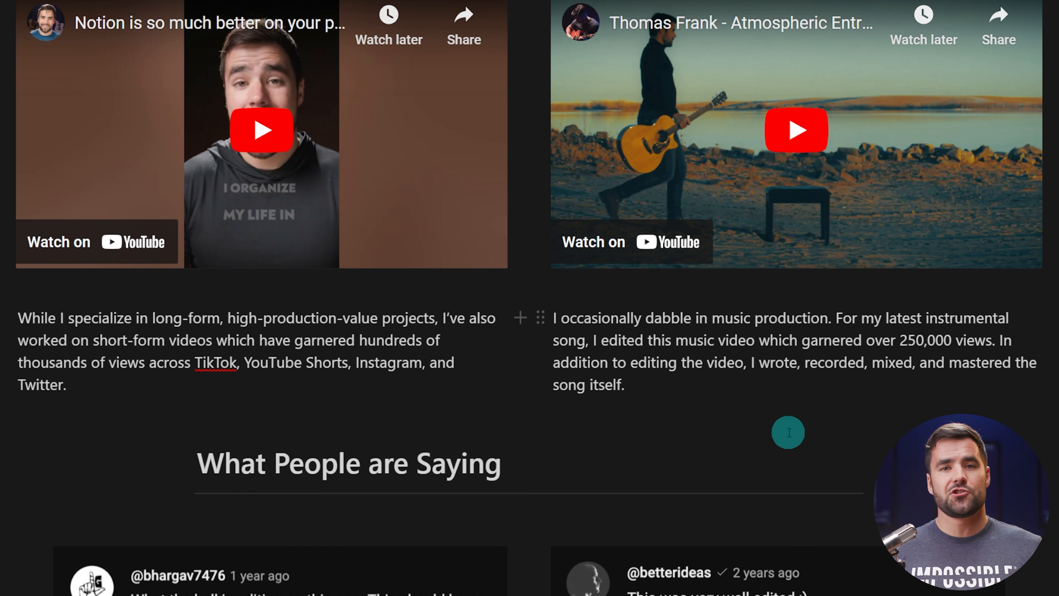
scroll(788, 432, up, 13)
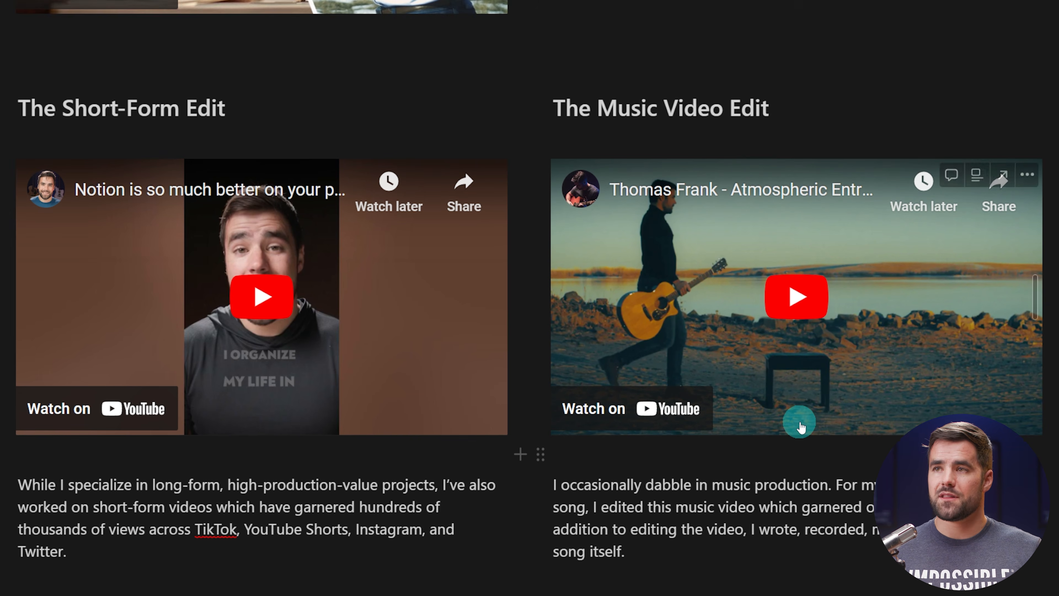
Review the featured video sections of the finished portfolio page, from The Artistic Edit through The Music Video Edit.
scroll(792, 415, up, 13)
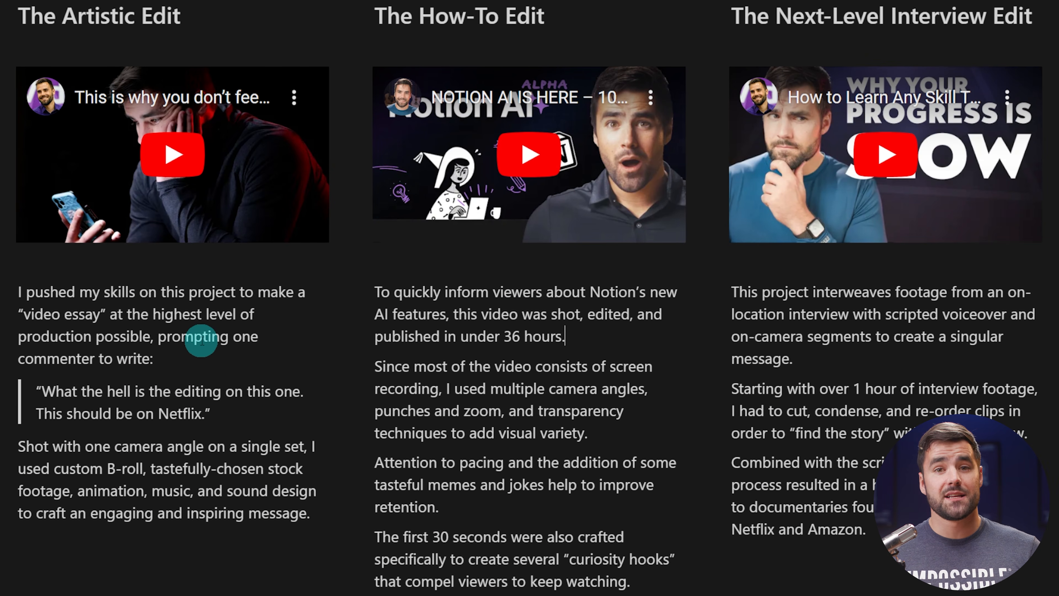
scroll(520, 284, down, 1)
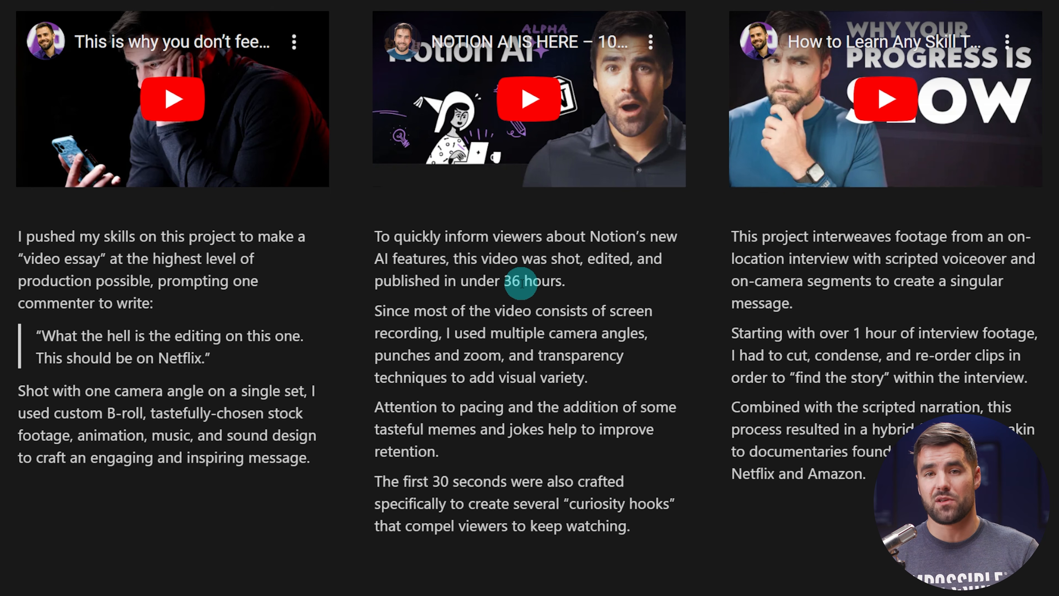
scroll(750, 242, down, 5)
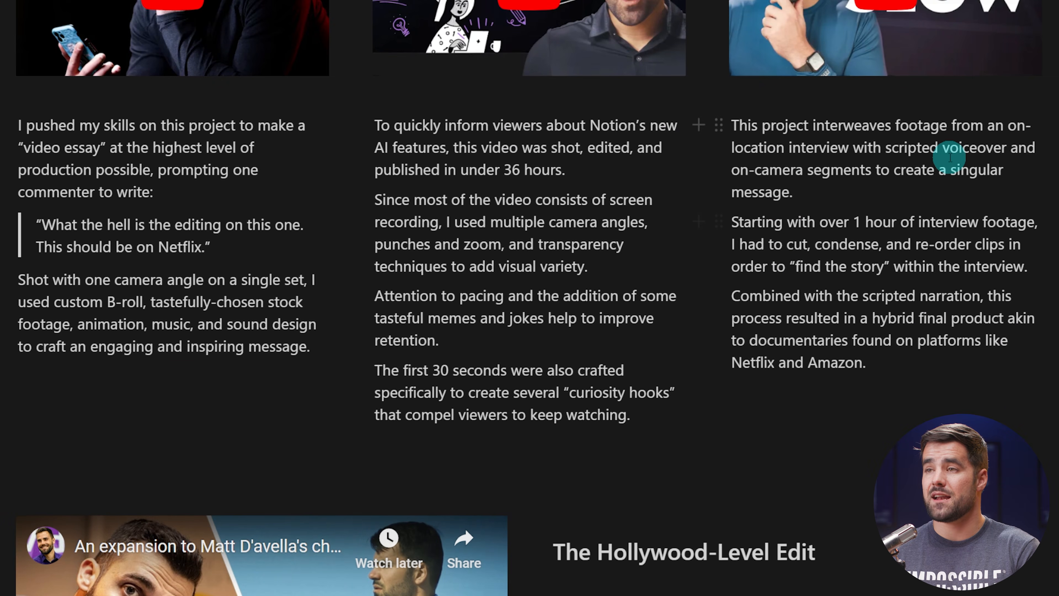
scroll(912, 257, down, 6)
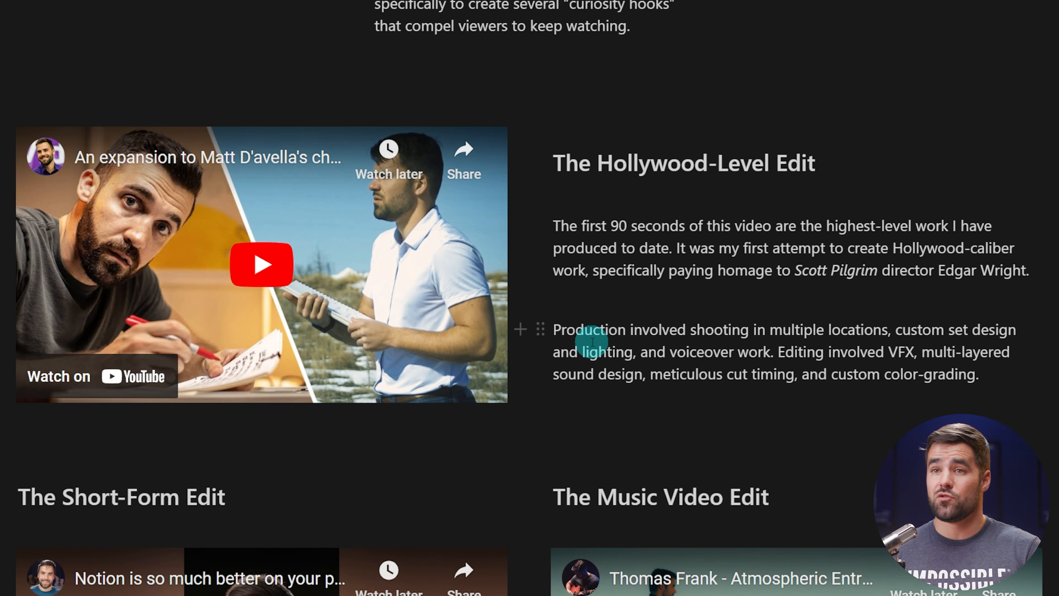
scroll(591, 342, down, 1)
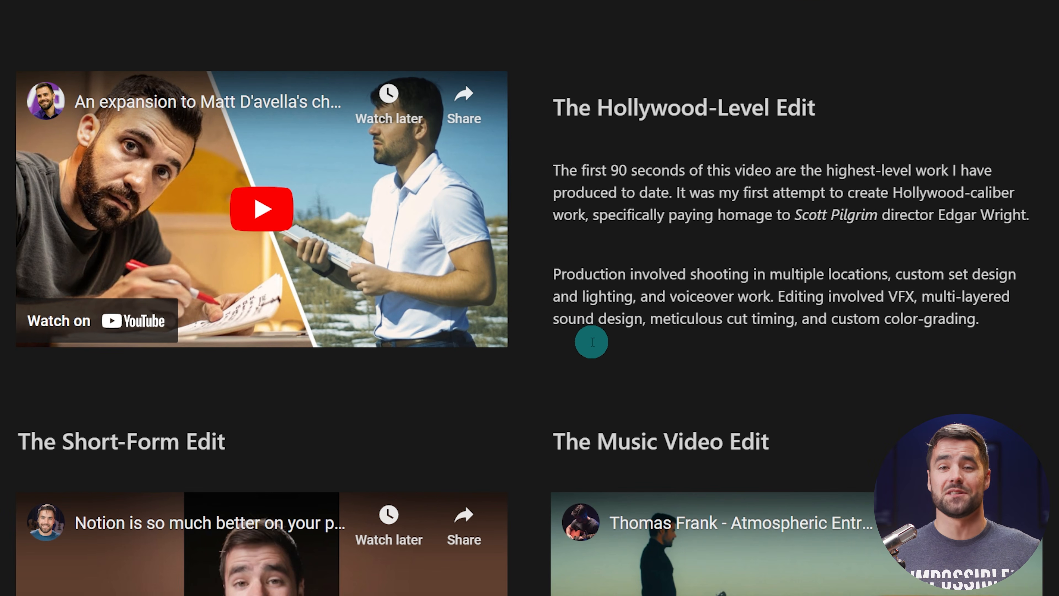
scroll(591, 342, down, 7)
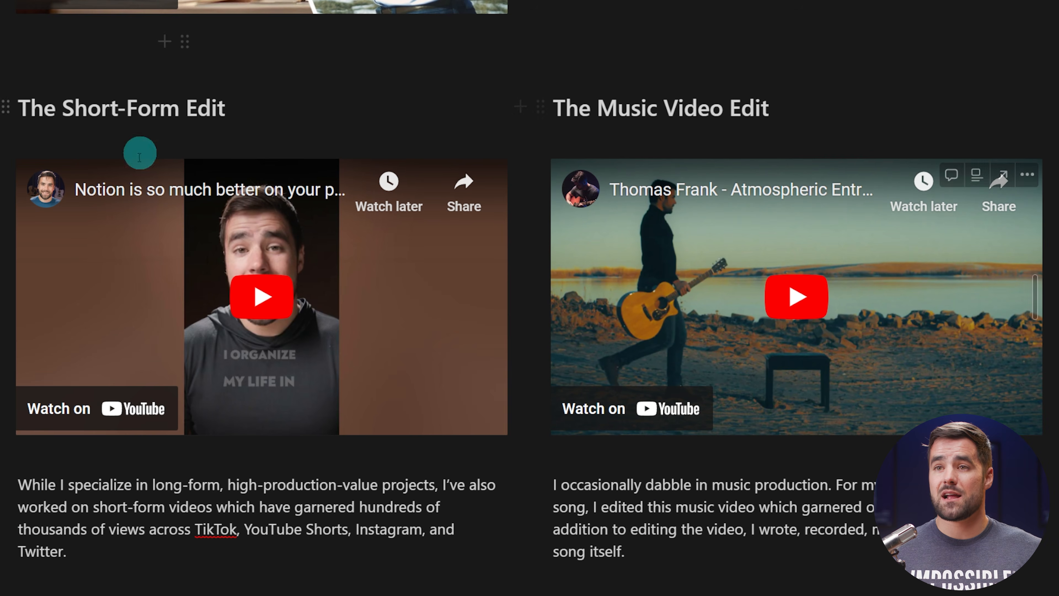
scroll(119, 490, down, 1)
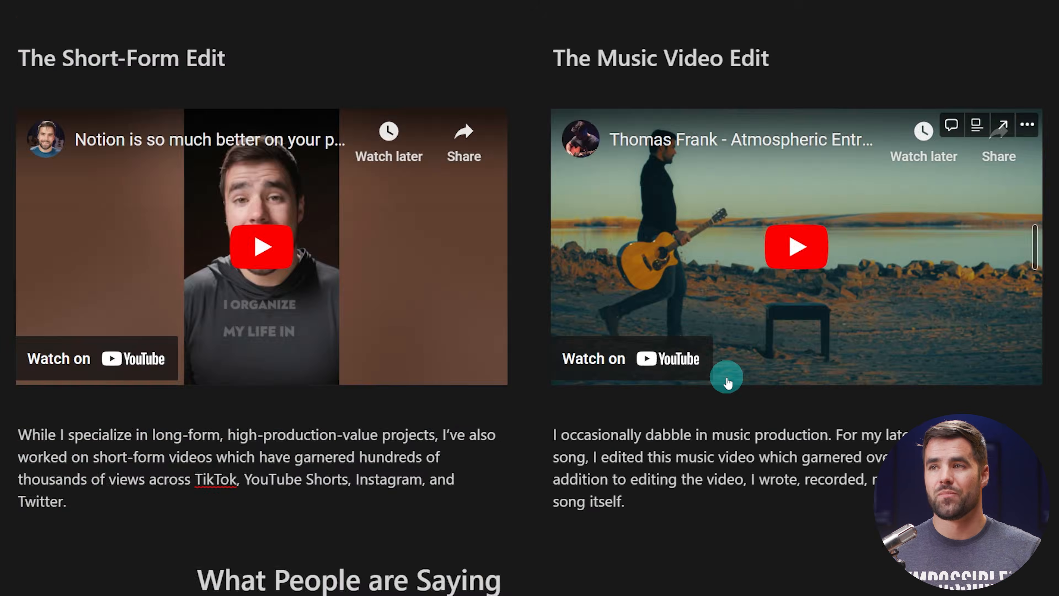
scroll(726, 378, up, 15)
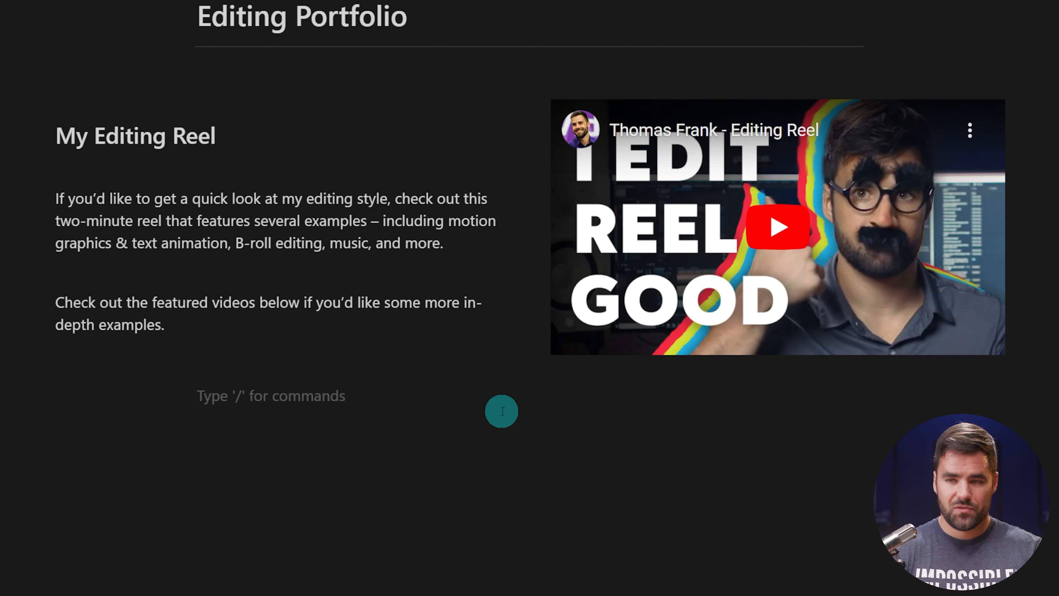
Add three side-by-side Heading 2 blocks below the My Editing Reel section.
text(/h2)
key(Return)
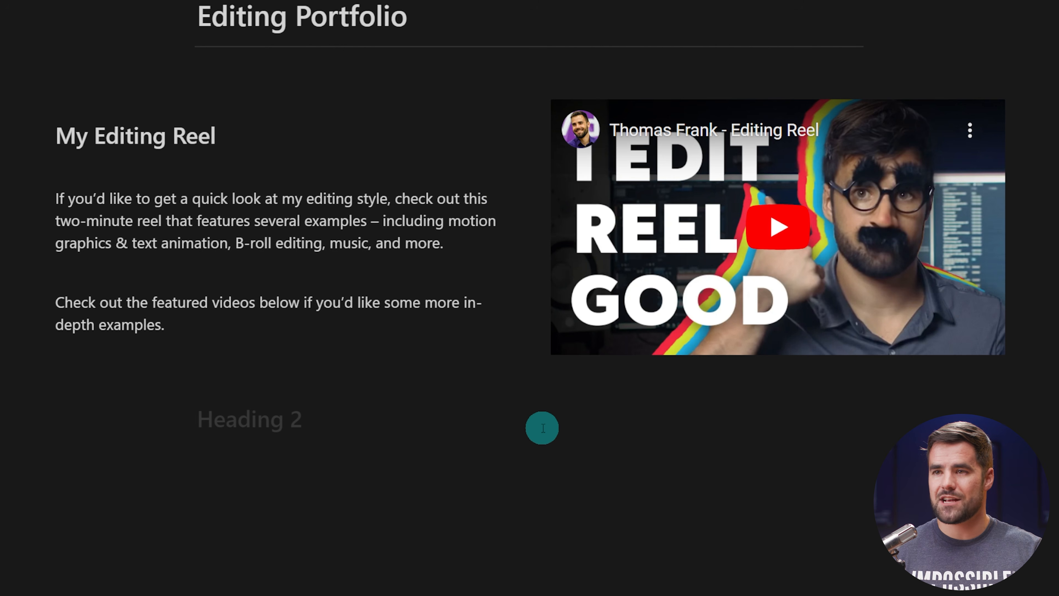
text(/2)
key(Return)
click(645, 419)
text(##)
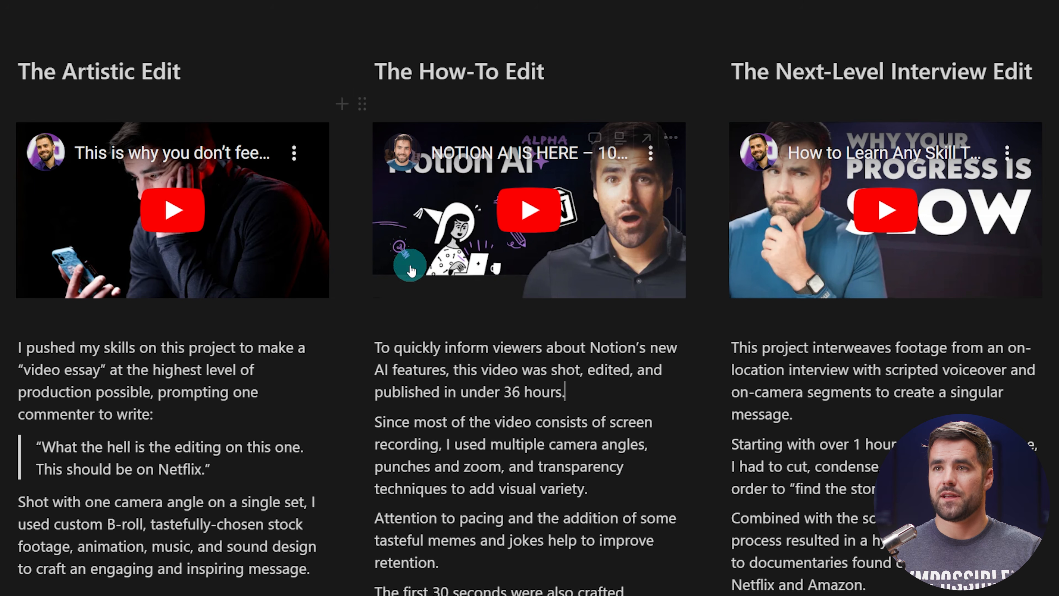
Title the three columns The Artistic Edit, The How-To Edit and The Next-Level Interview Edit, copied from the finished page.
drag(180, 74, 21, 72)
key(ctrl+c)
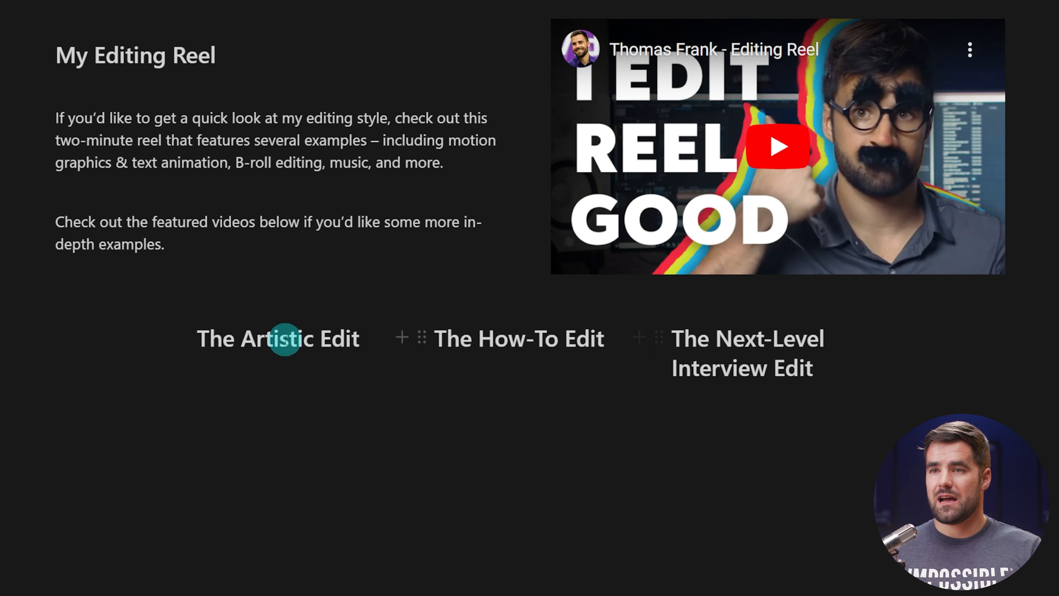
Widen the three-column heading row to match the width of the My Editing Reel section above.
click(787, 382)
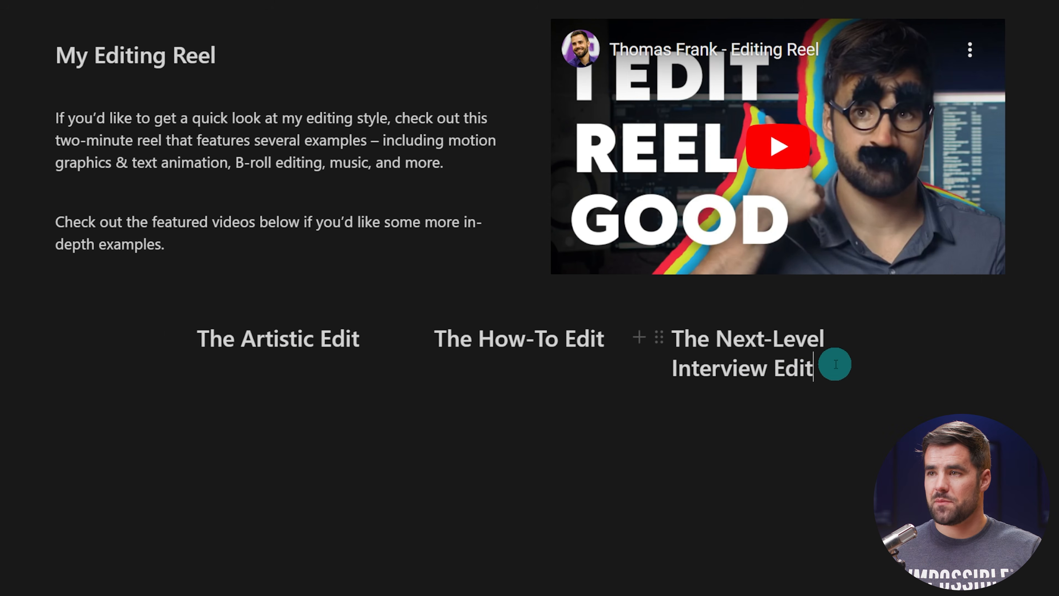
drag(887, 334, 1009, 336)
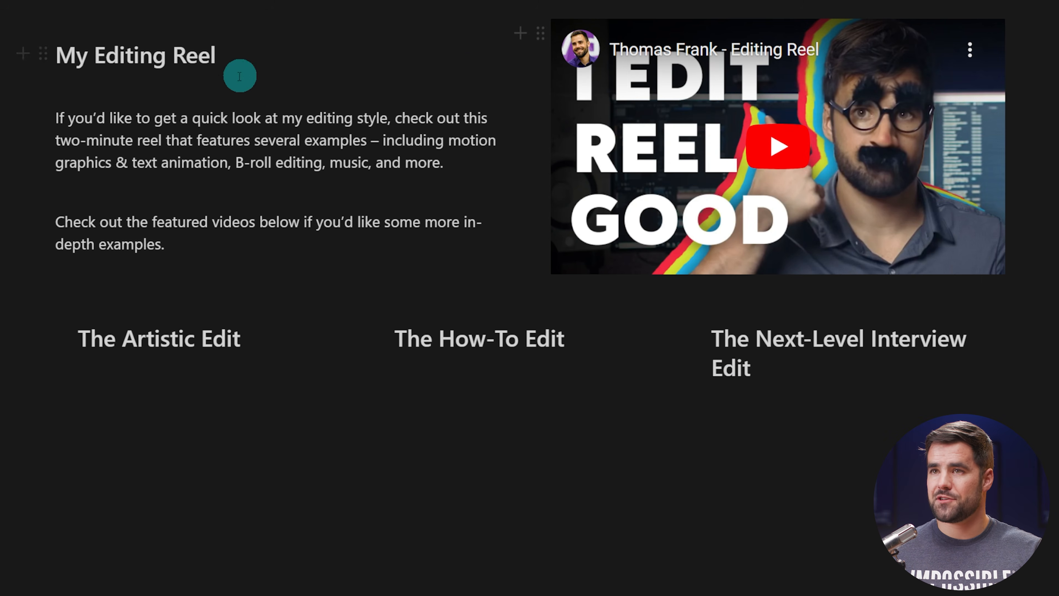
drag(1007, 355, 1022, 355)
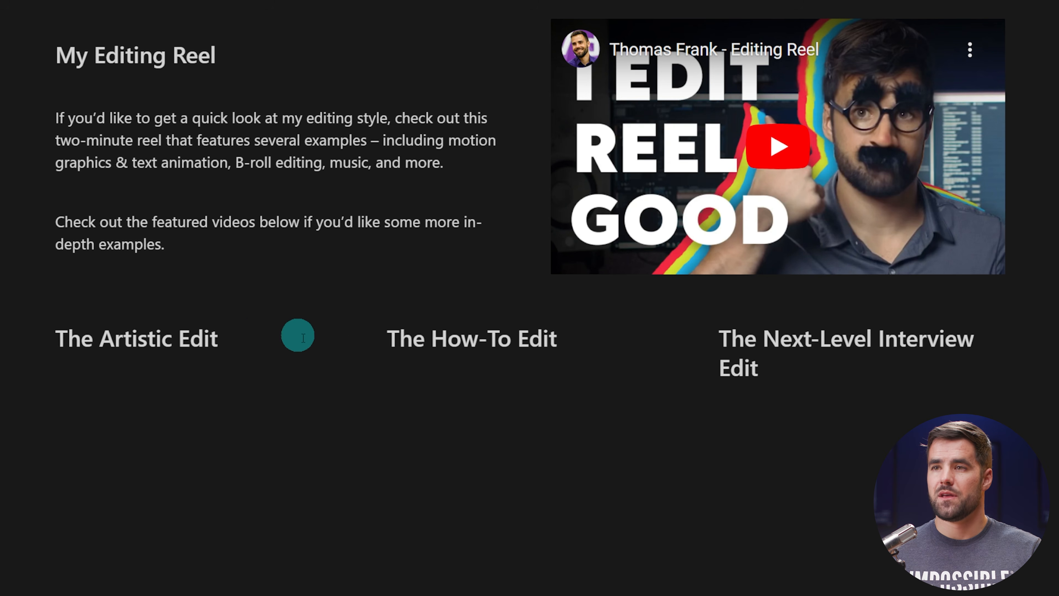
Add an empty text block under each of the three column headings.
key(Return)
click(464, 377)
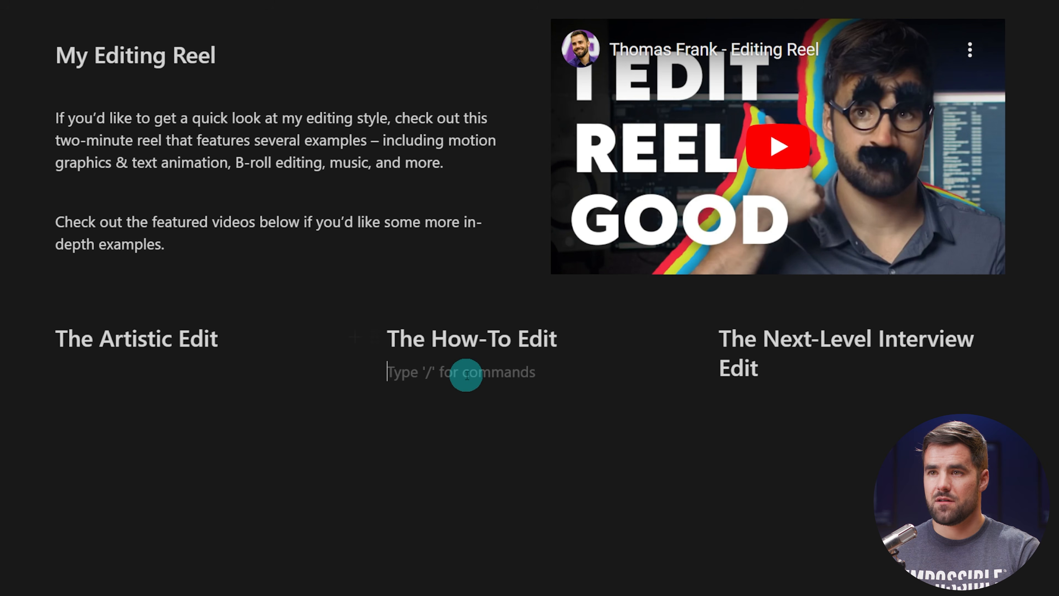
key(Return)
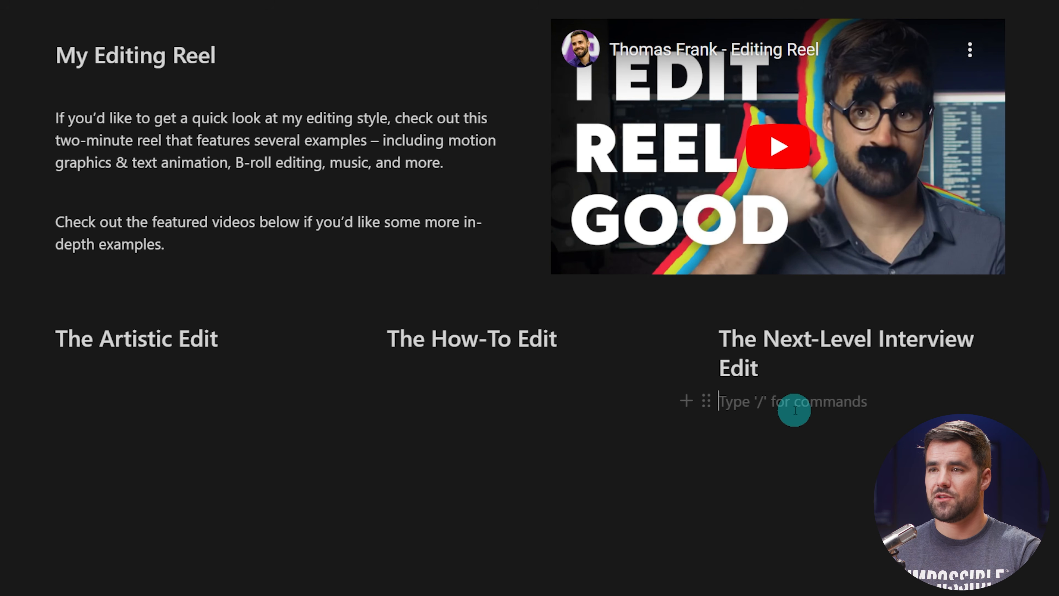
key(Return)
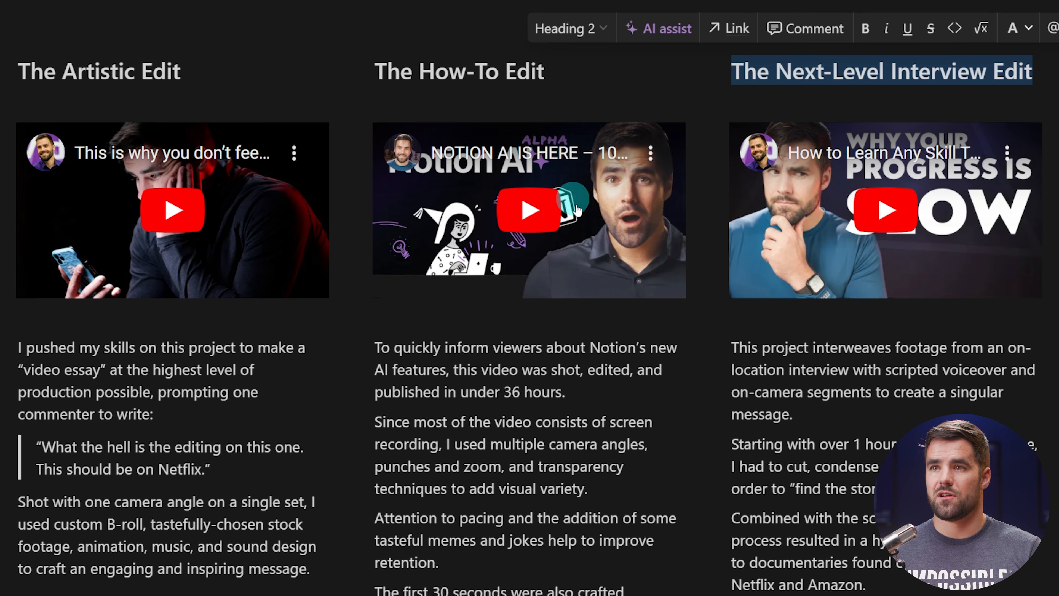
Copy the embedded videos and description texts from the finished page into the three matching columns.
scroll(179, 55, down, 3)
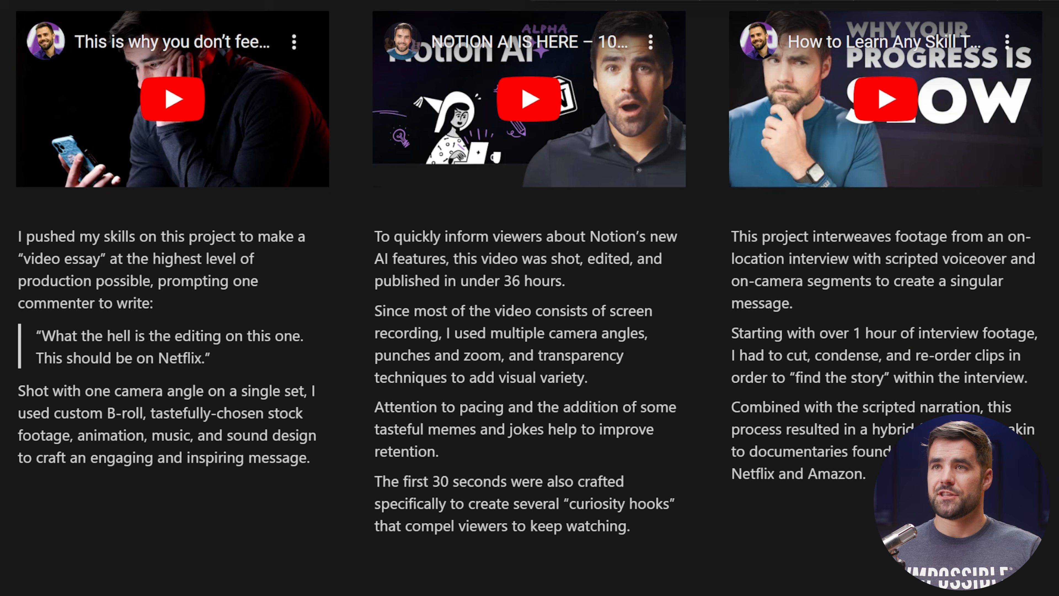
scroll(449, 272, down, 3)
drag(329, 345, 13, 130)
key(ctrl+c)
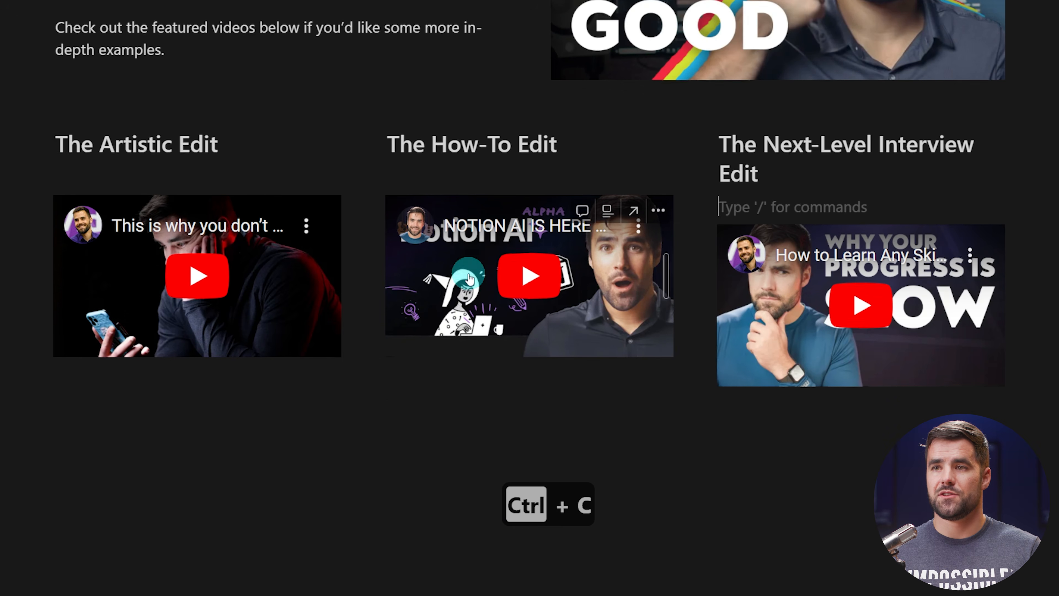
scroll(151, 369, down, 2)
click(137, 369)
key(ctrl+v)
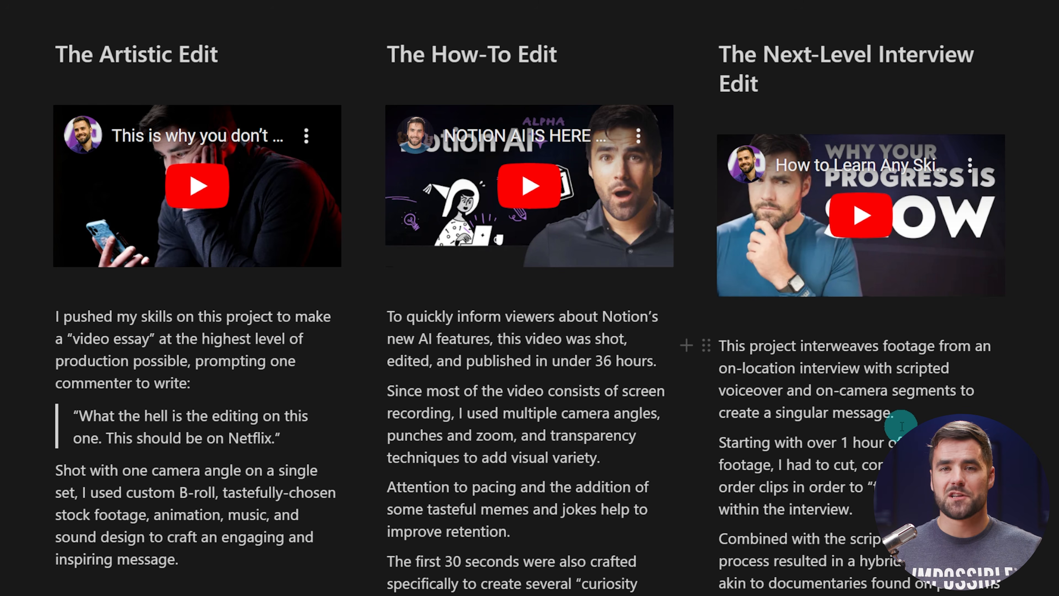
Widen the three-column video row until the heading The Next-Level Interview Edit fits on one line.
scroll(764, 119, up, 2)
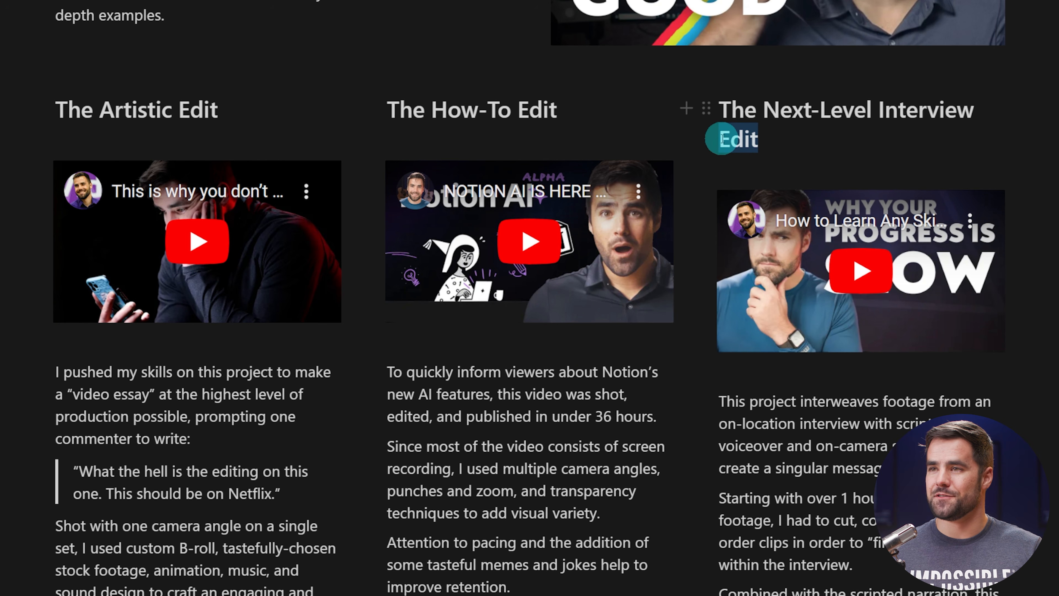
drag(749, 136, 727, 133)
click(753, 140)
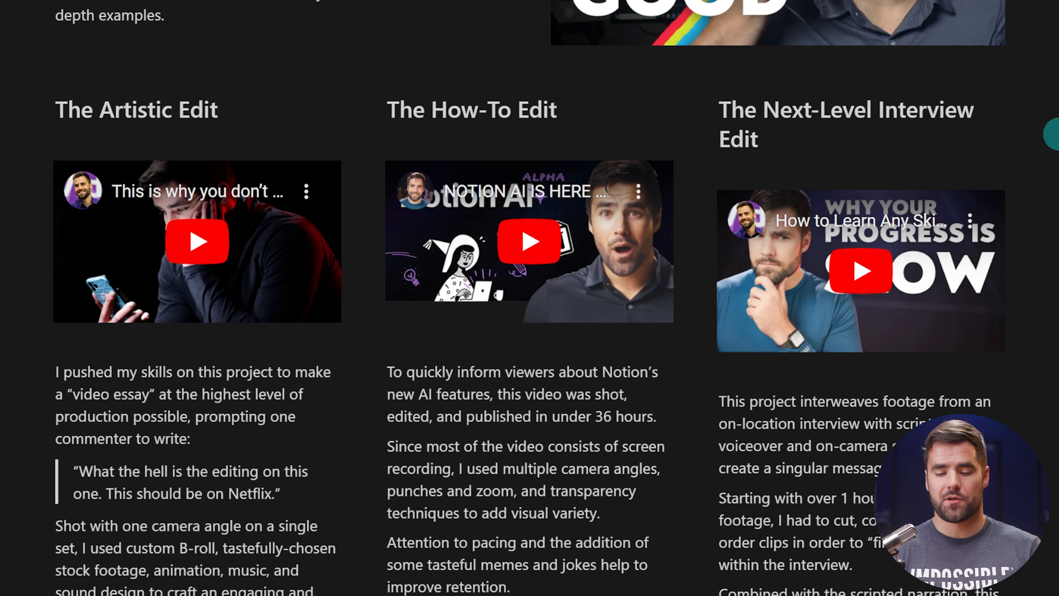
key(ctrl+minus)
key(ctrl+minus)
key(ctrl+minus)
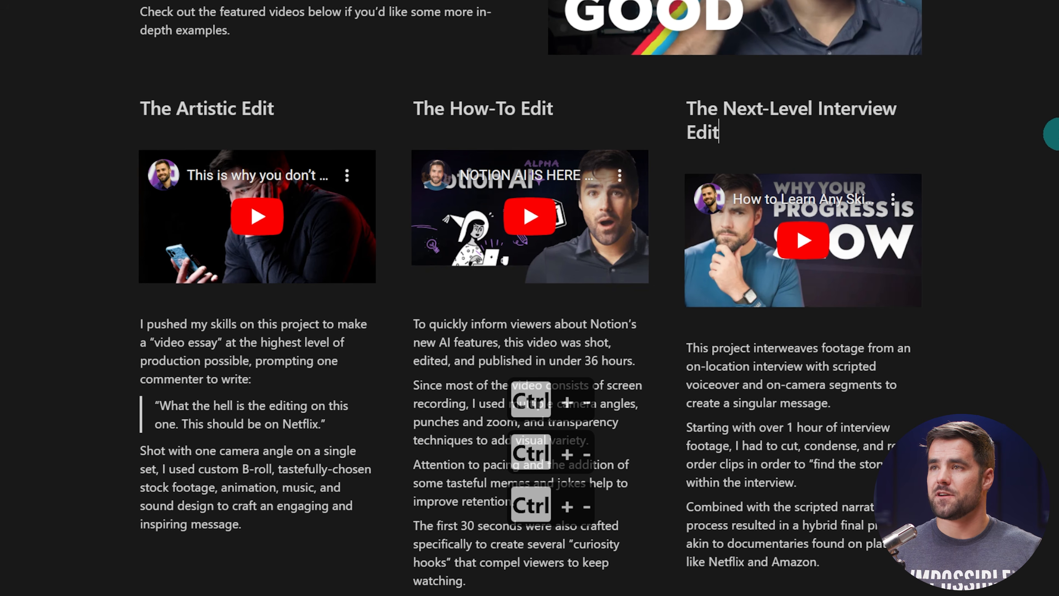
drag(942, 184, 983, 180)
Widen the My Editing Reel section and the introduction section with the portrait to line up with the three-column row.
scroll(1008, 192, up, 5)
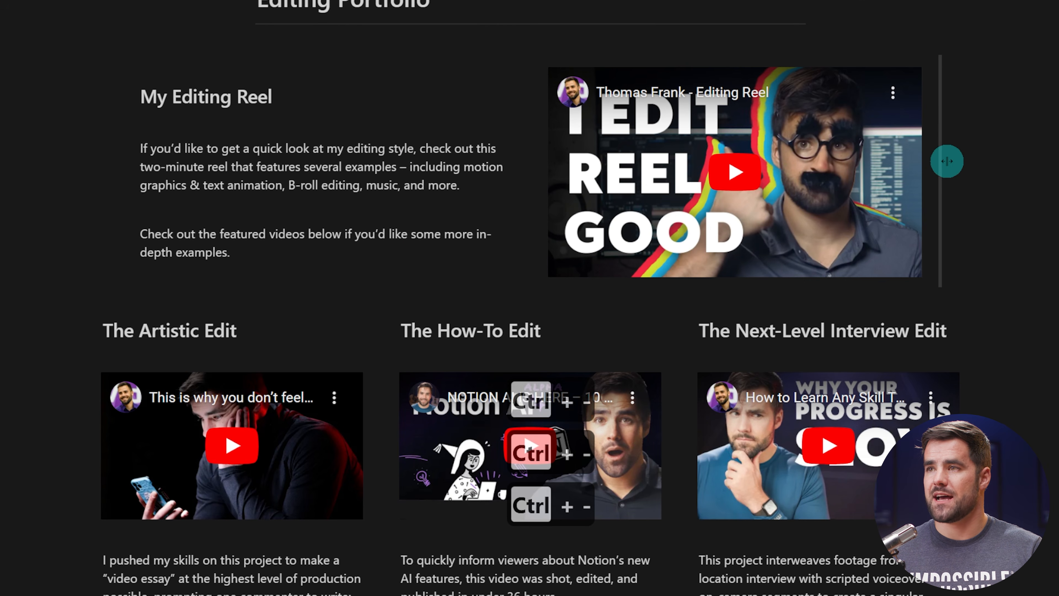
drag(947, 161, 989, 163)
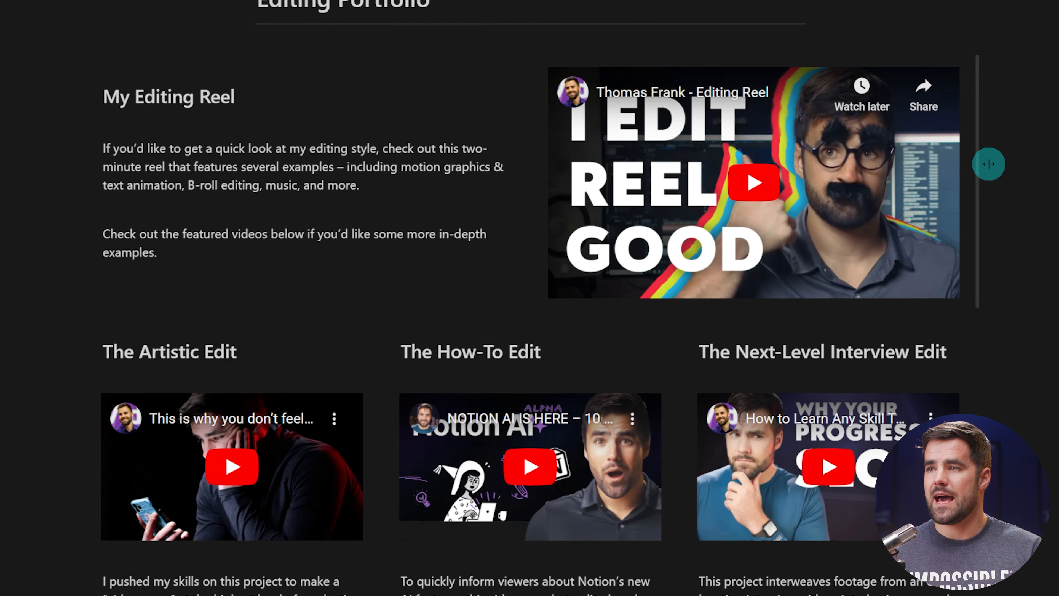
scroll(1021, 211, up, 15)
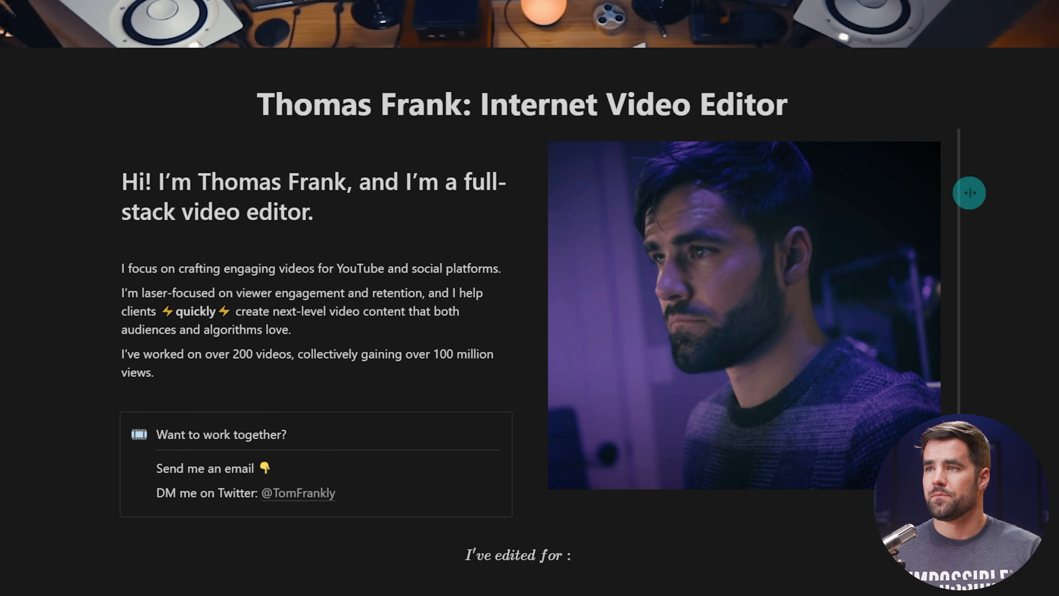
drag(971, 192, 993, 194)
scroll(1057, 233, down, 10)
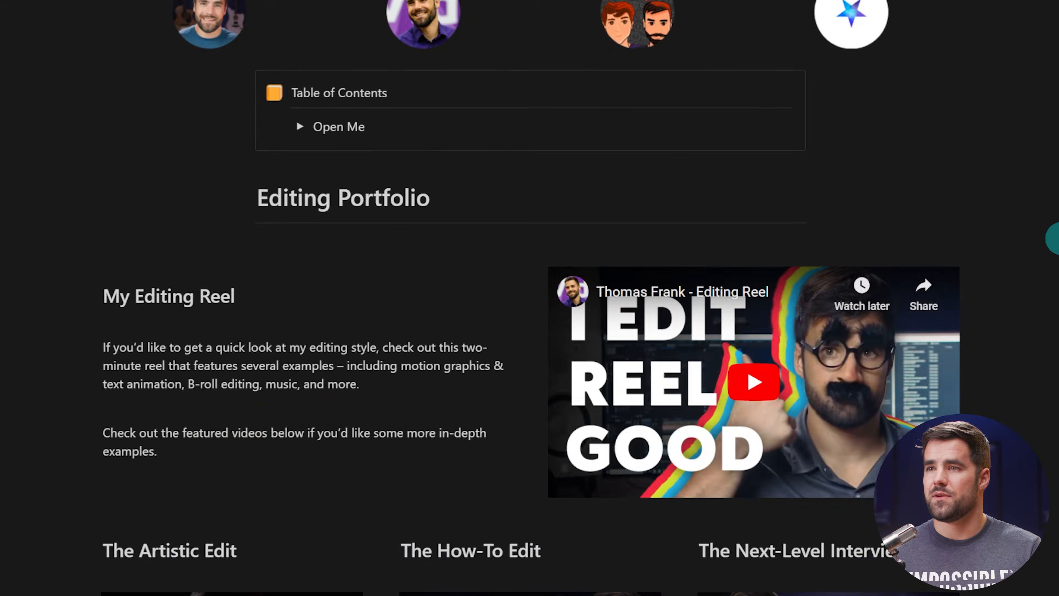
scroll(1051, 238, down, 10)
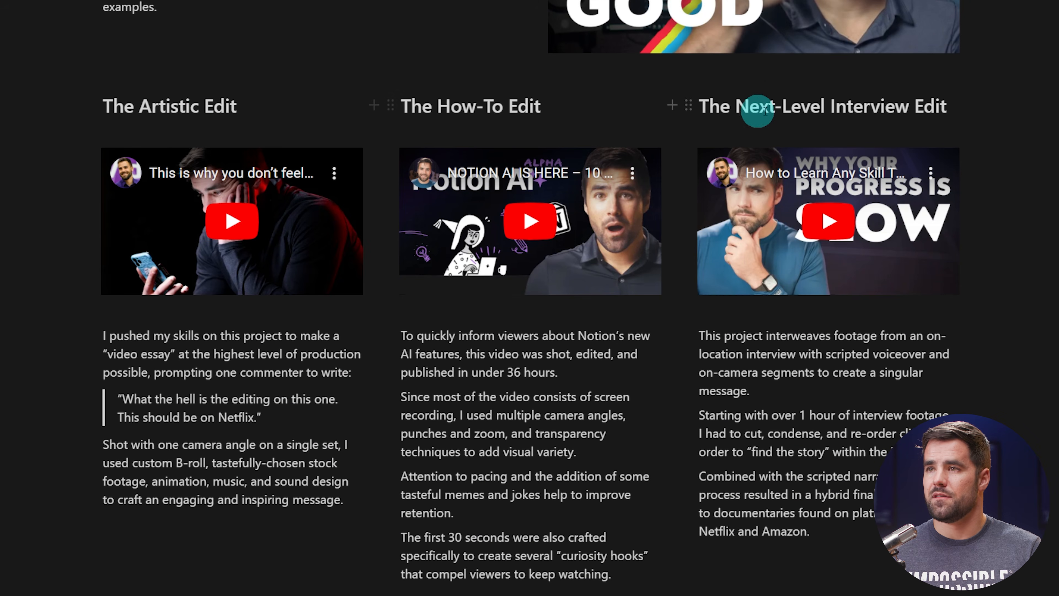
key(ctrl+equal)
key(ctrl+equal)
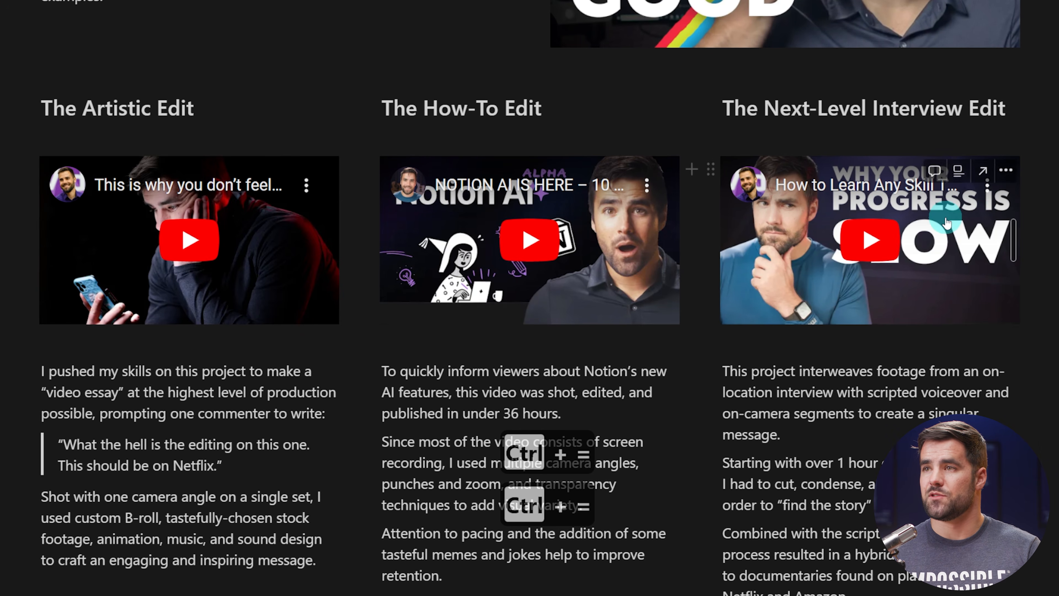
Examine the layout of the finished page, from the introduction through the Hollywood-Level, Short-Form and Music Video Edit sections.
scroll(894, 255, up, 14)
scroll(916, 311, up, 12)
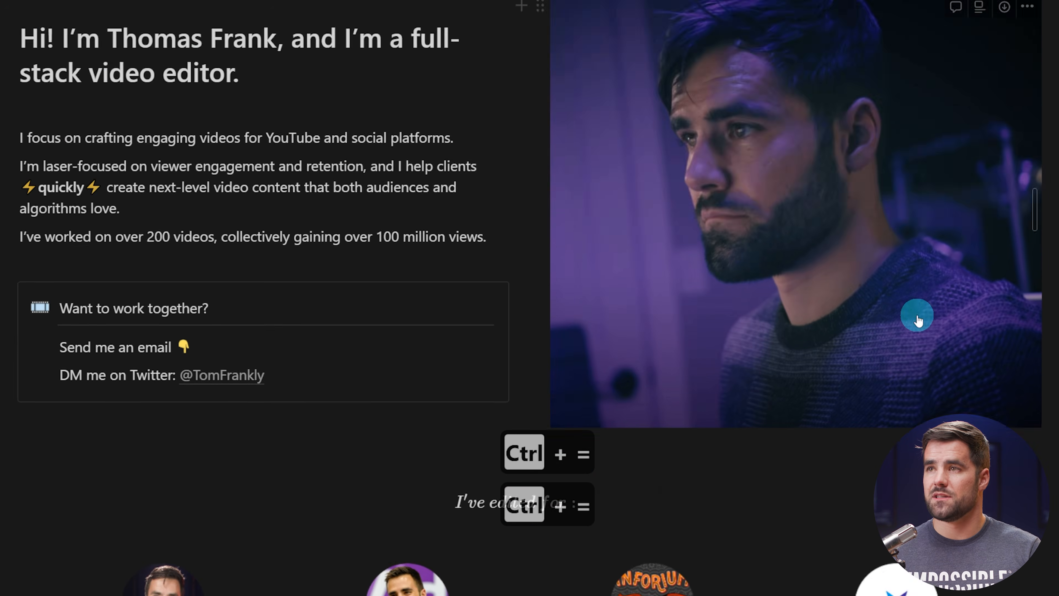
scroll(915, 315, down, 20)
scroll(872, 132, down, 6)
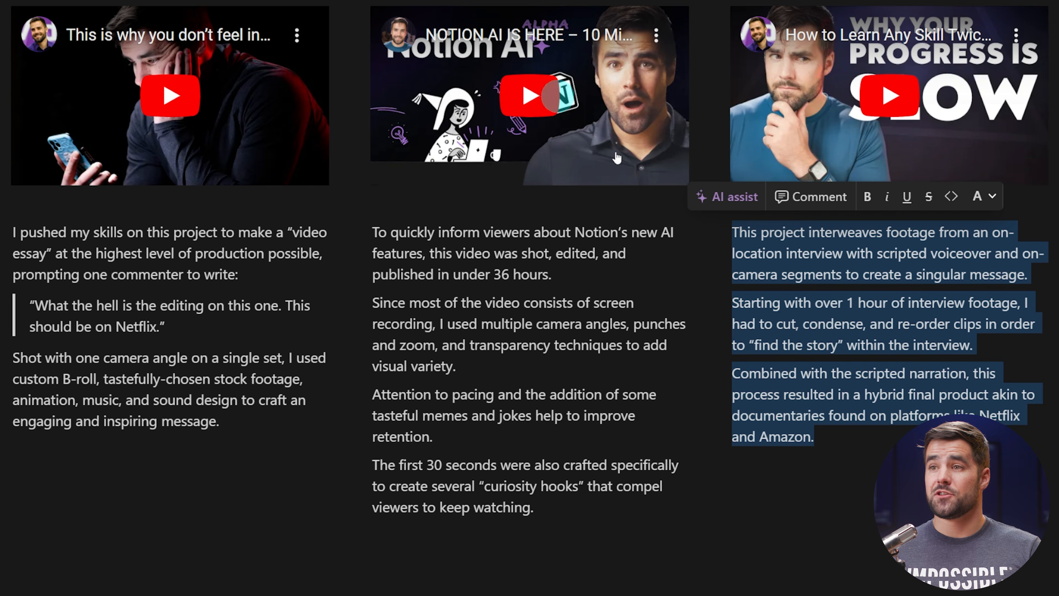
scroll(745, 308, down, 12)
scroll(530, 150, up, 1)
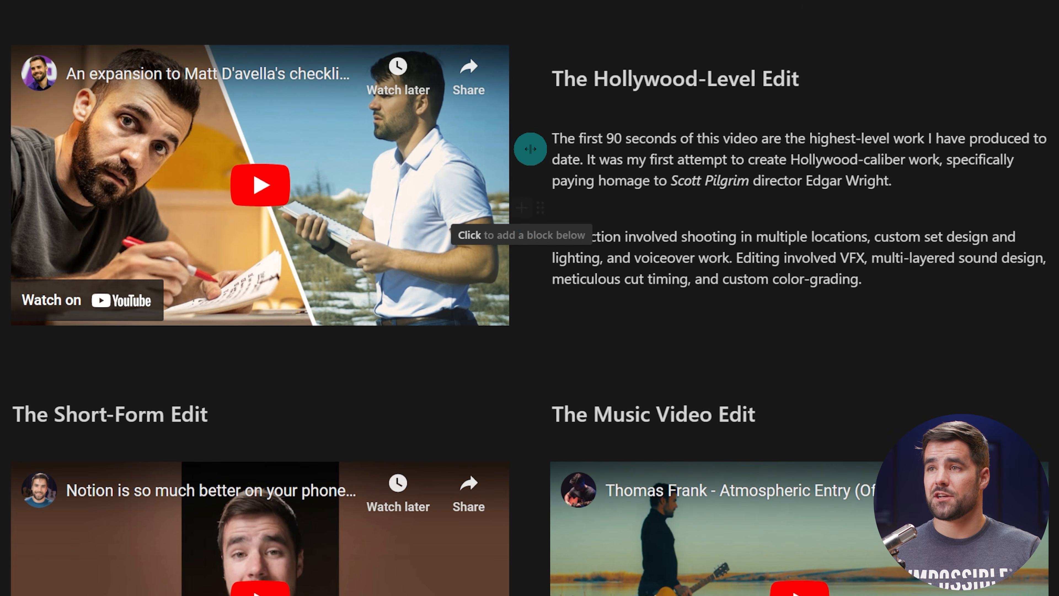
scroll(784, 188, down, 6)
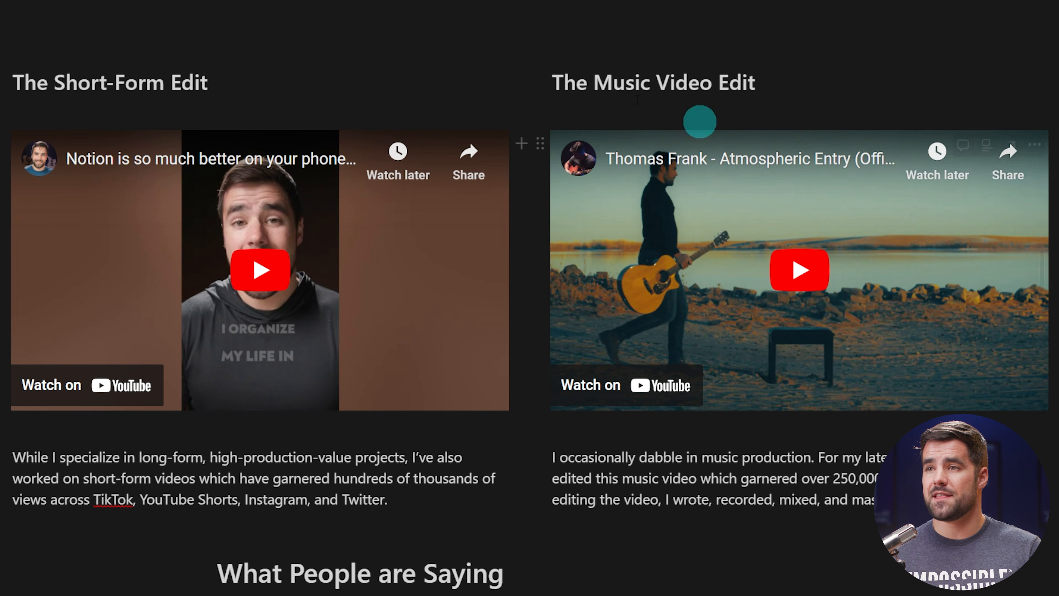
scroll(413, 290, up, 1)
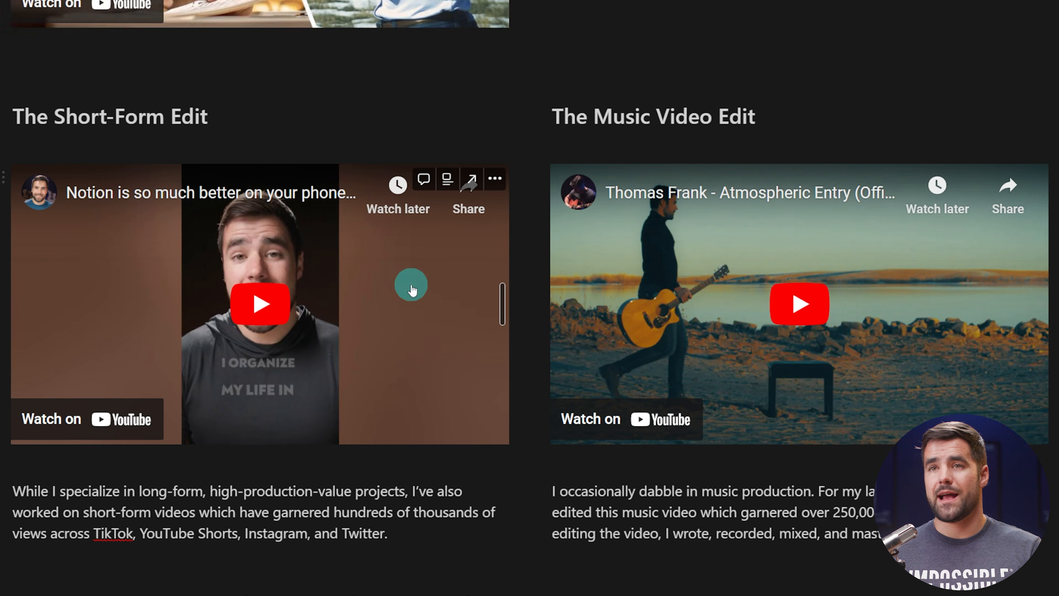
scroll(409, 318, up, 13)
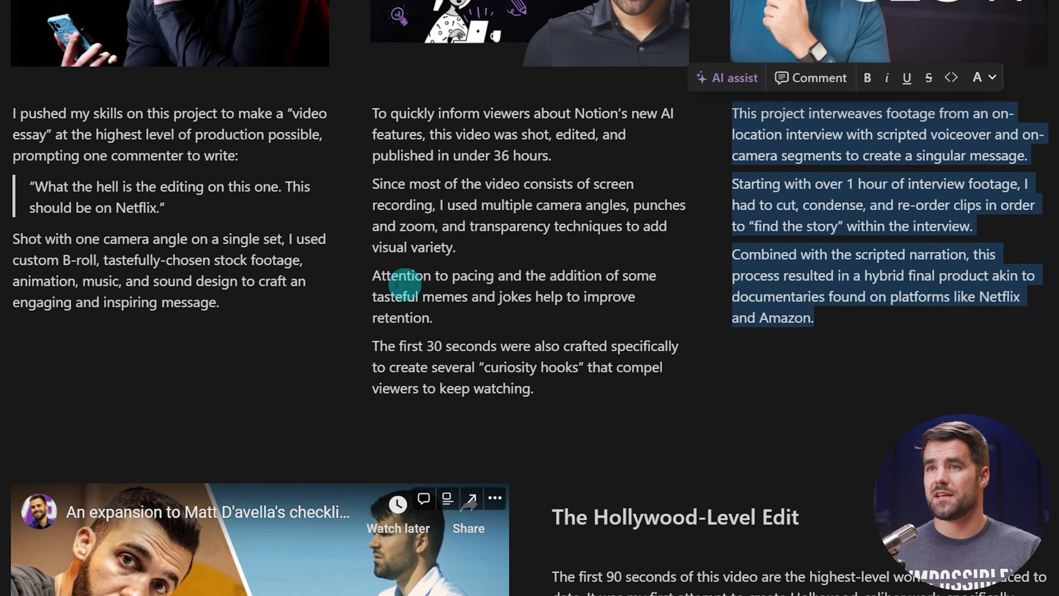
Review the featured video sections on the finished page, from the three-column descriptions down to the Short-Form and Music Video Edits.
scroll(261, 175, down, 13)
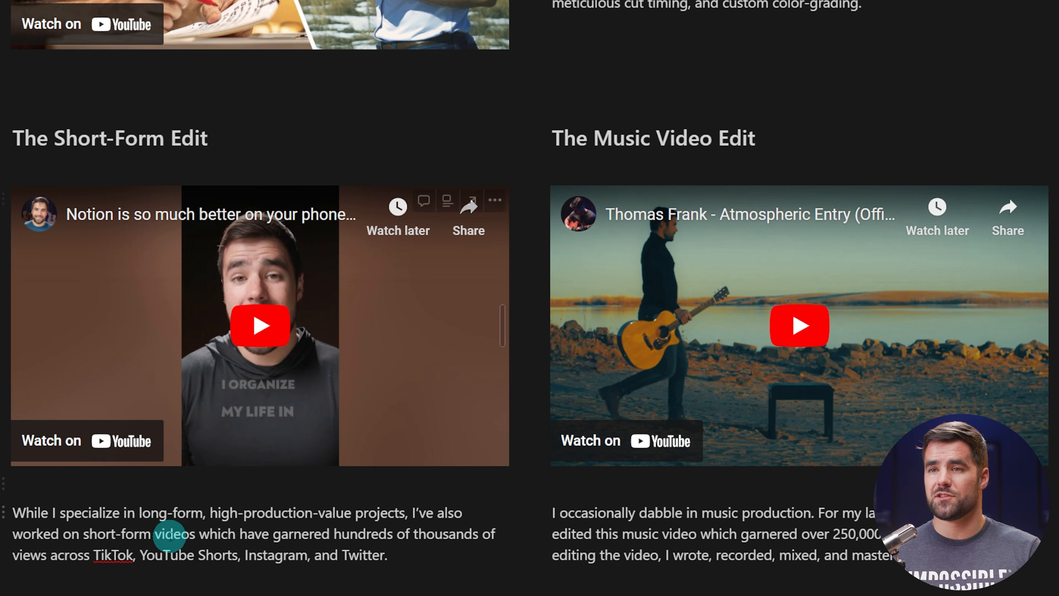
scroll(784, 325, down, 4)
scroll(791, 340, up, 17)
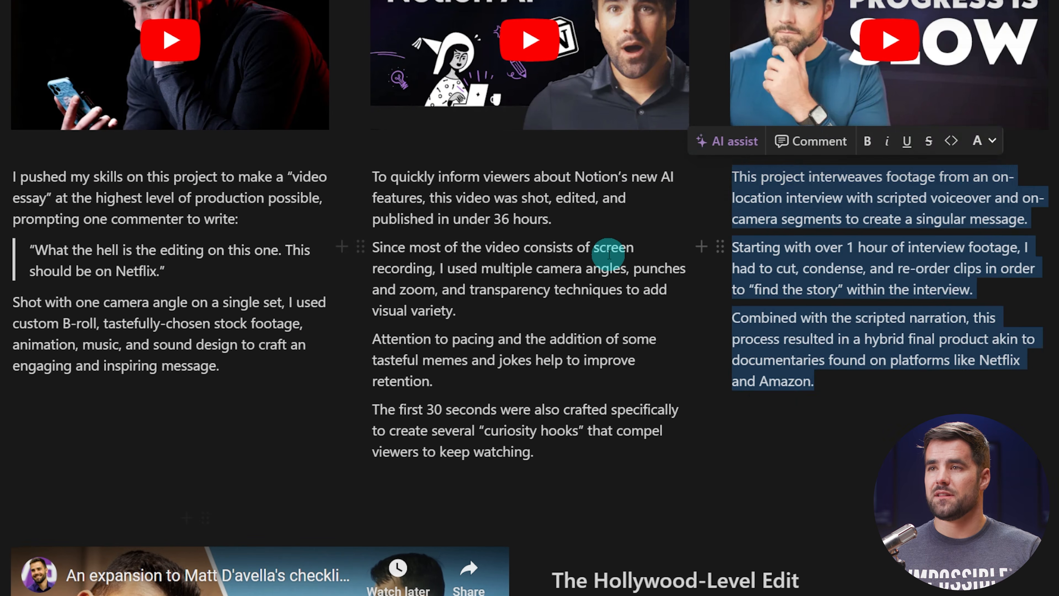
click(609, 254)
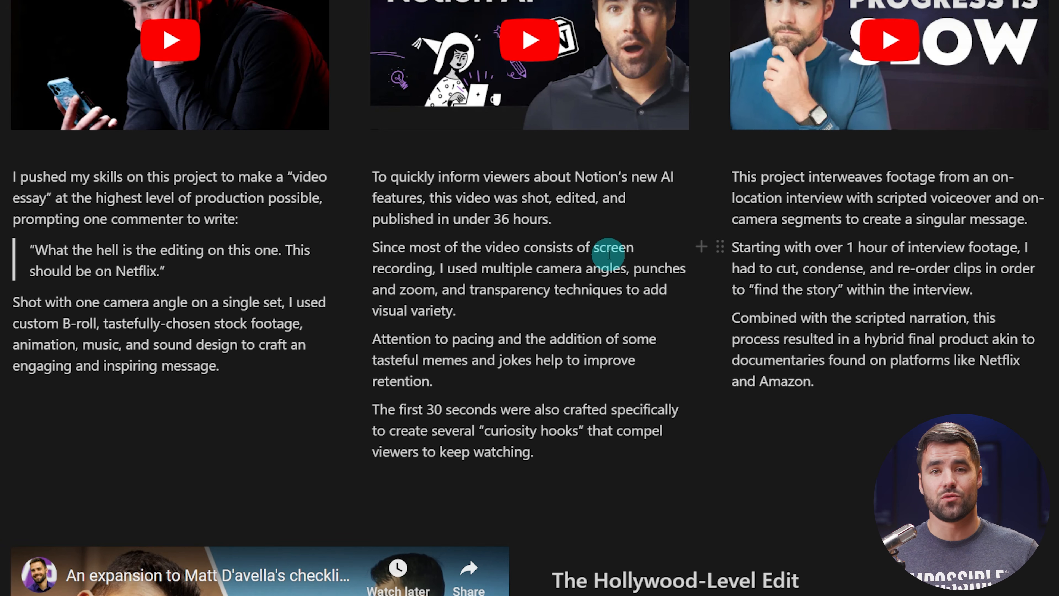
scroll(606, 255, down, 10)
scroll(908, 166, up, 4)
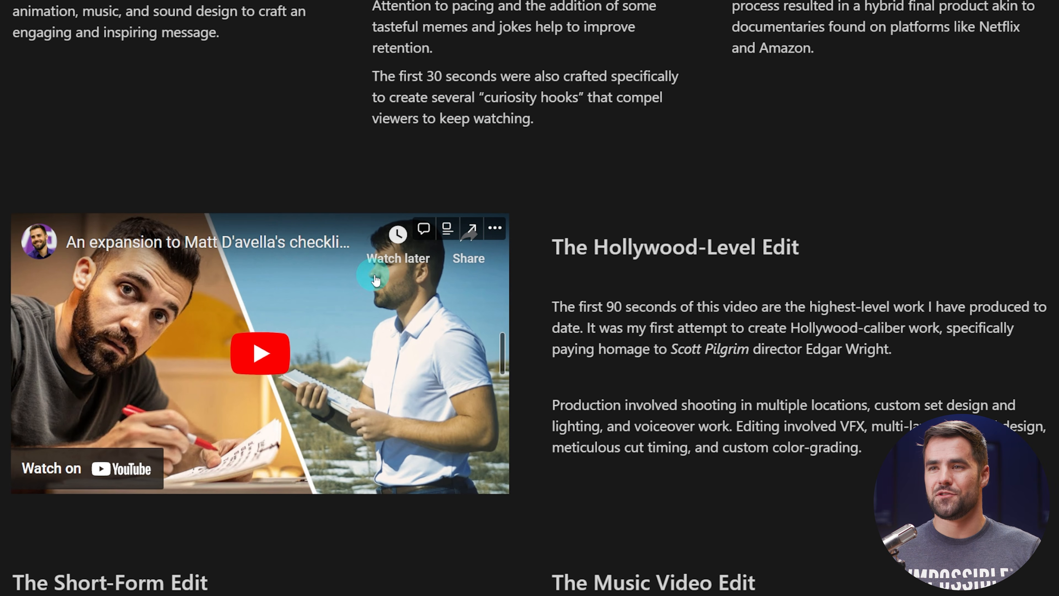
Copy the embedded checklist video from the finished page into the empty block below the three-column row as an unsynced copy.
click(2, 226)
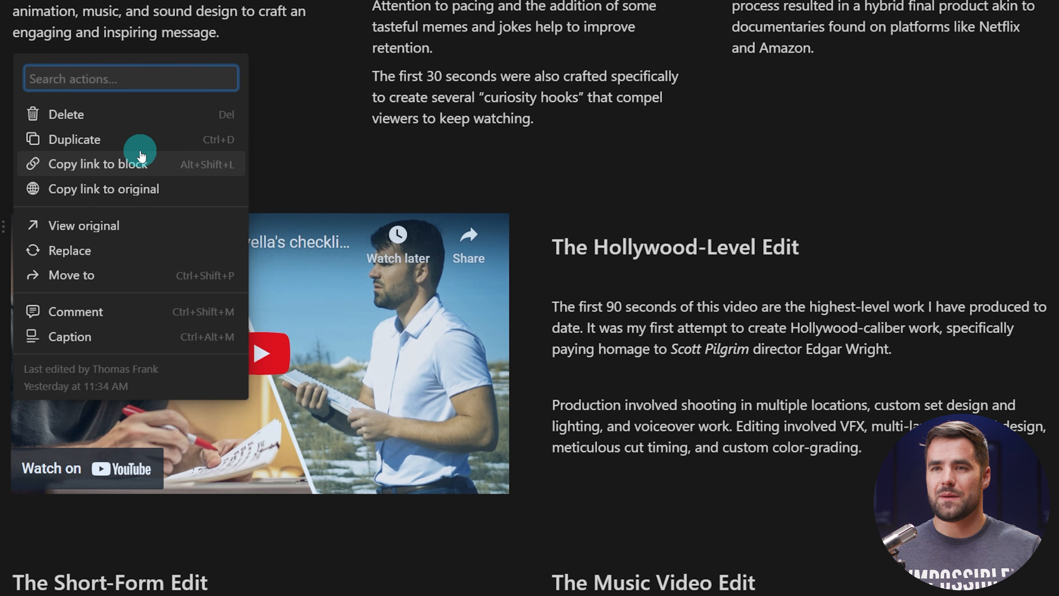
click(300, 175)
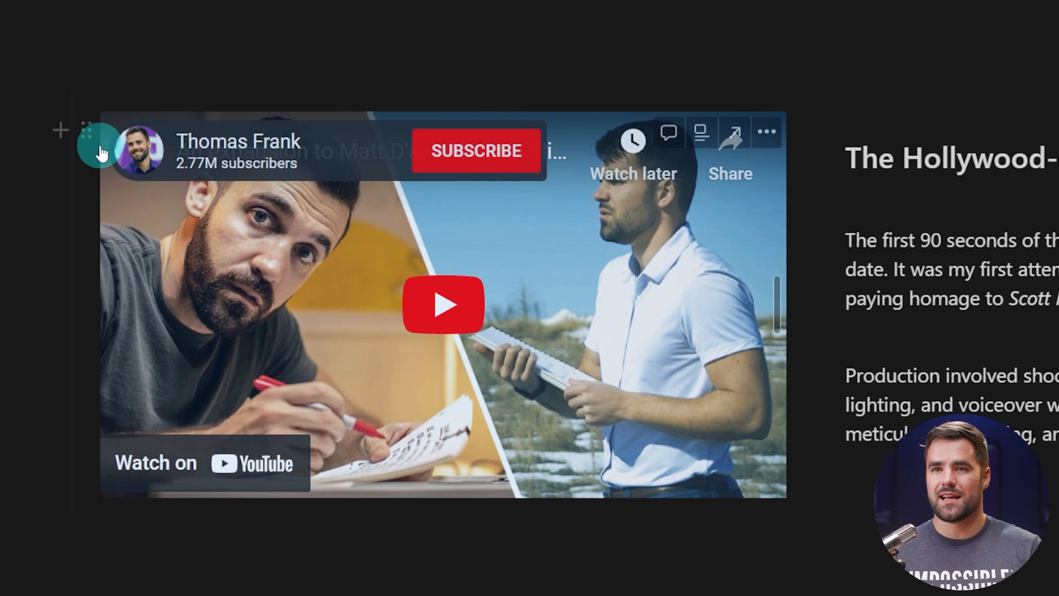
click(87, 133)
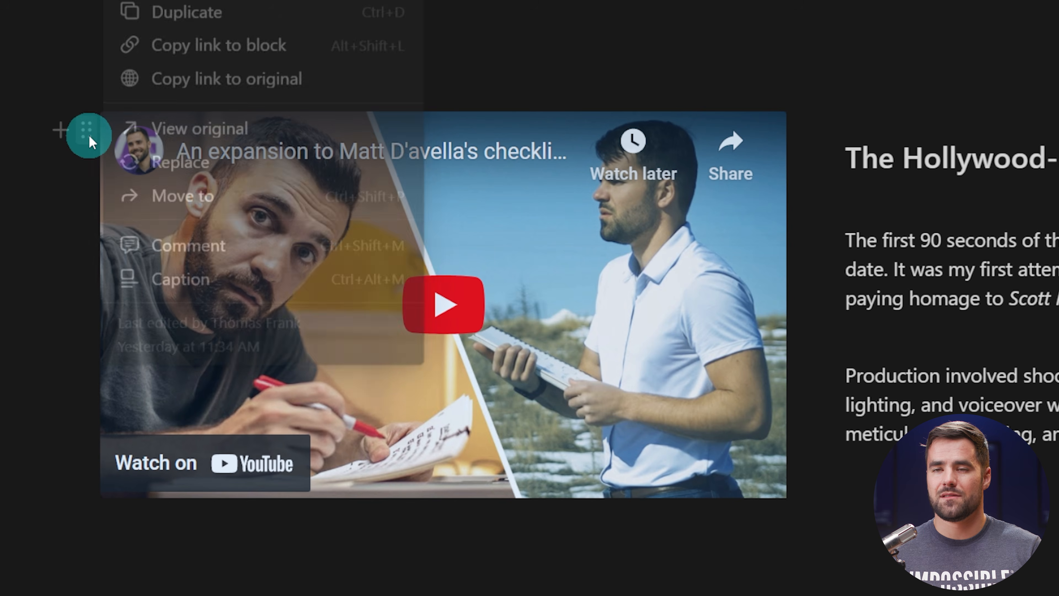
click(672, 63)
key(ctrl+c)
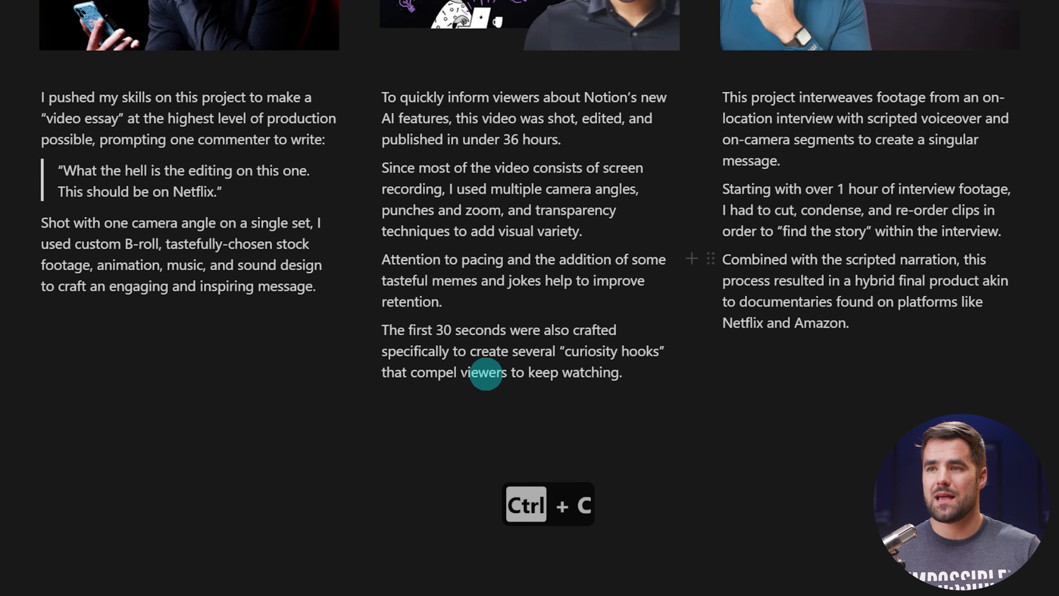
click(388, 417)
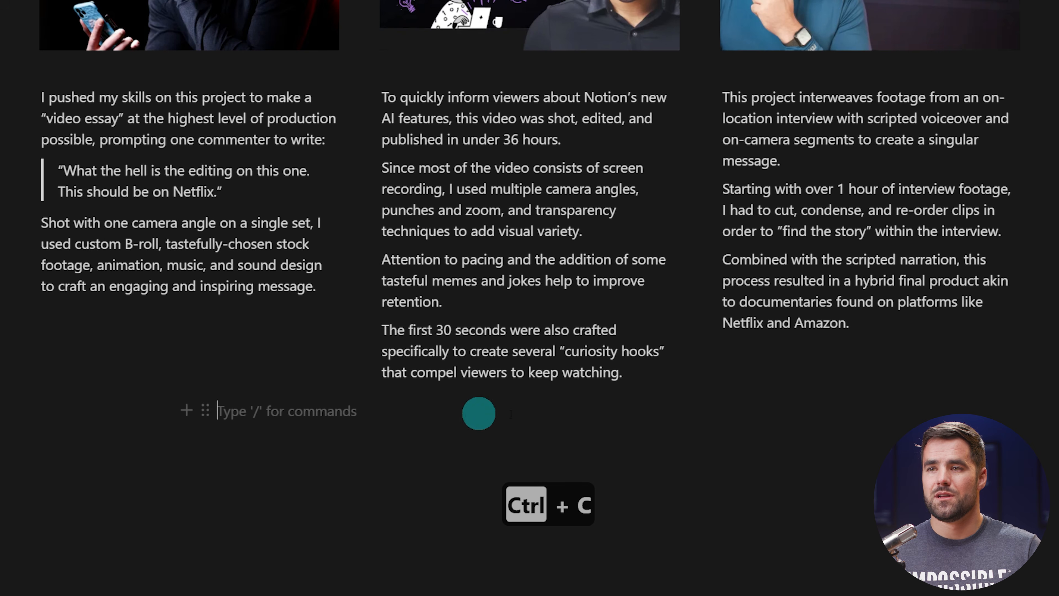
scroll(688, 419, down, 1)
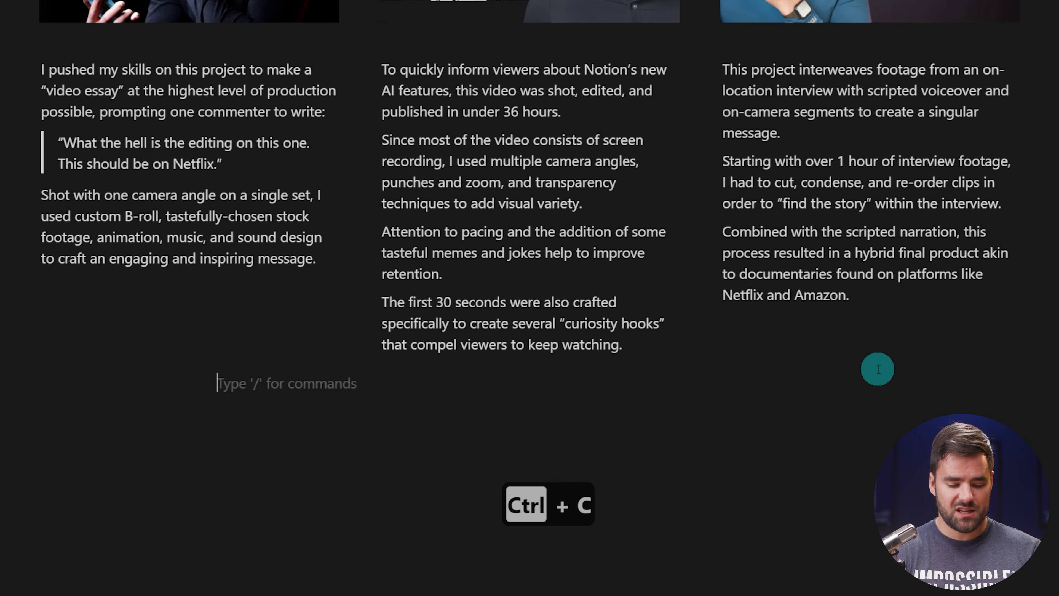
key(ctrl+v)
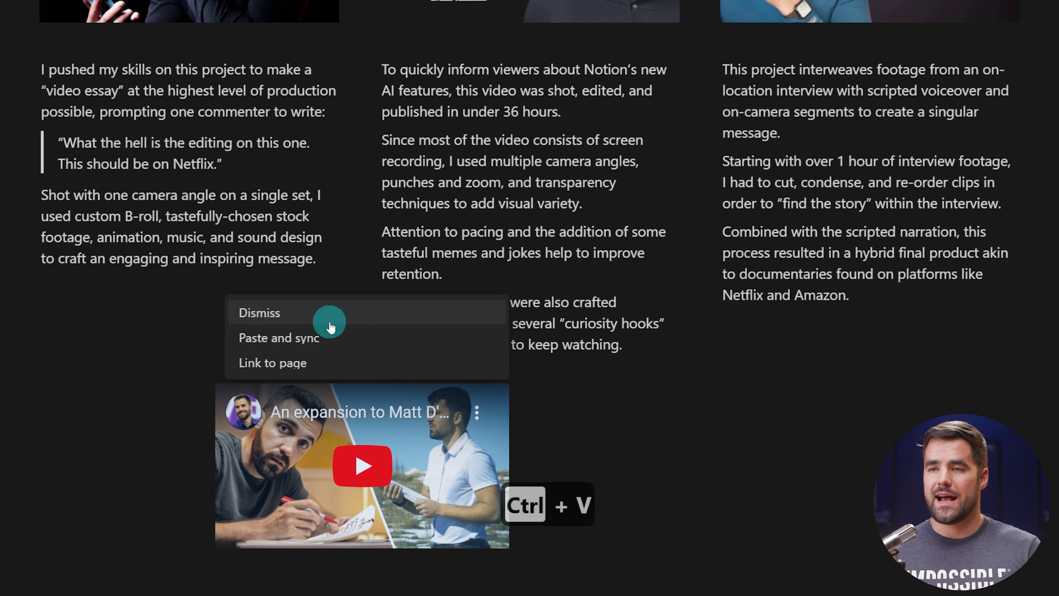
click(297, 313)
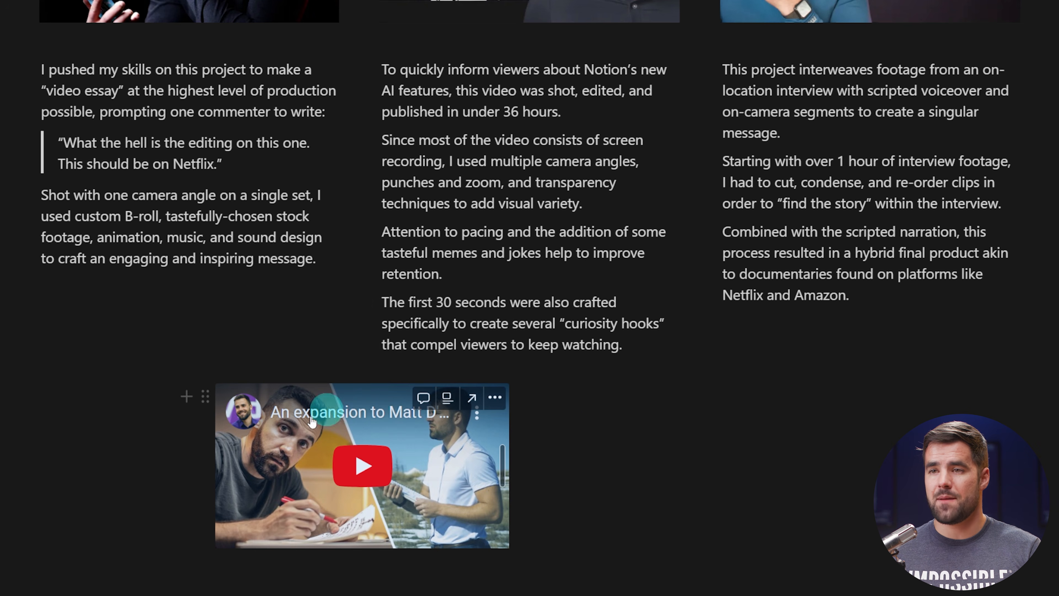
Widen the two-column row with the checklist video to roughly match the three-column row, and add a blank line between the two rows.
scroll(360, 448, down, 3)
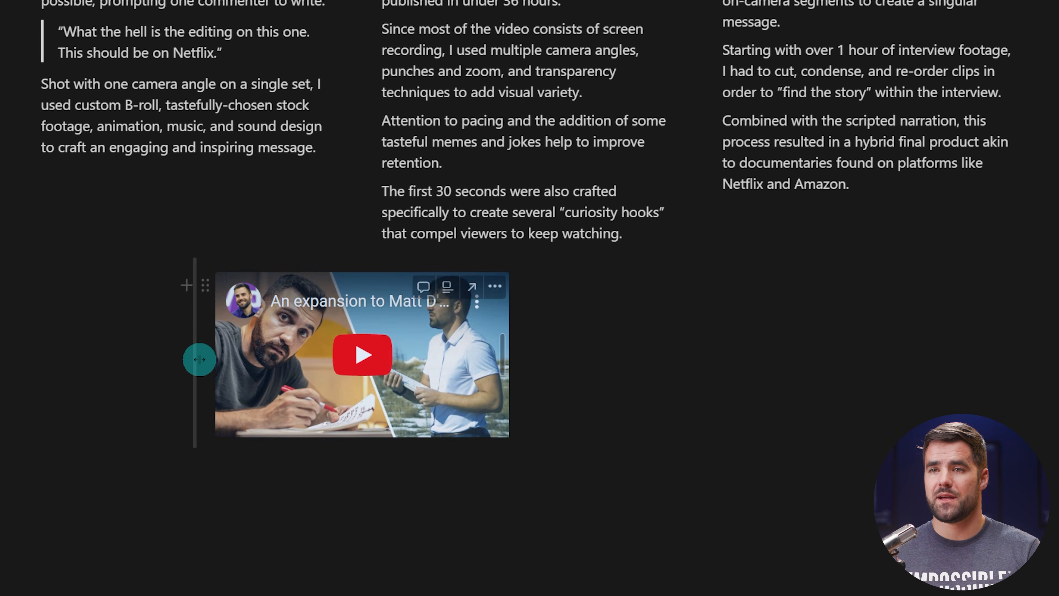
drag(189, 360, 0, 375)
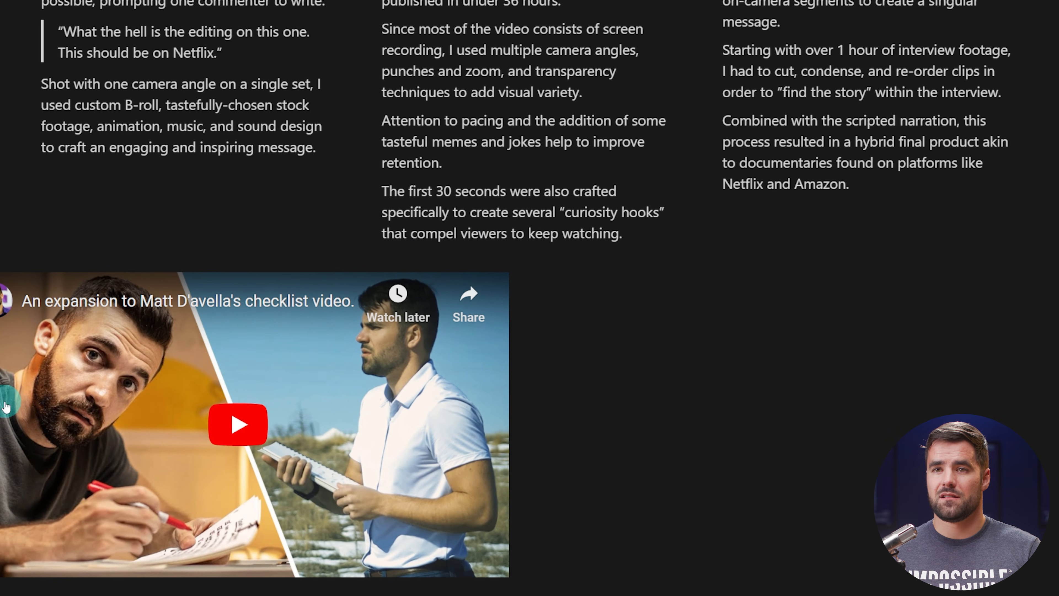
click(632, 236)
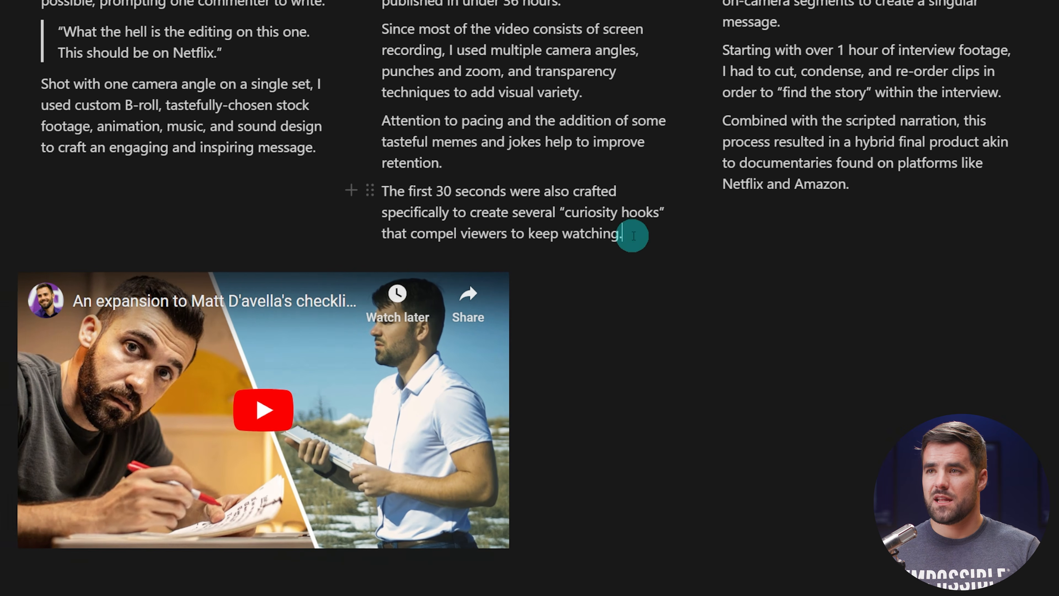
key(Return)
drag(369, 259, 369, 284)
click(367, 268)
Copy The Hollywood-Level Edit heading and its description from the finished page into the column beside the checklist video, without syncing.
scroll(607, 350, down, 3)
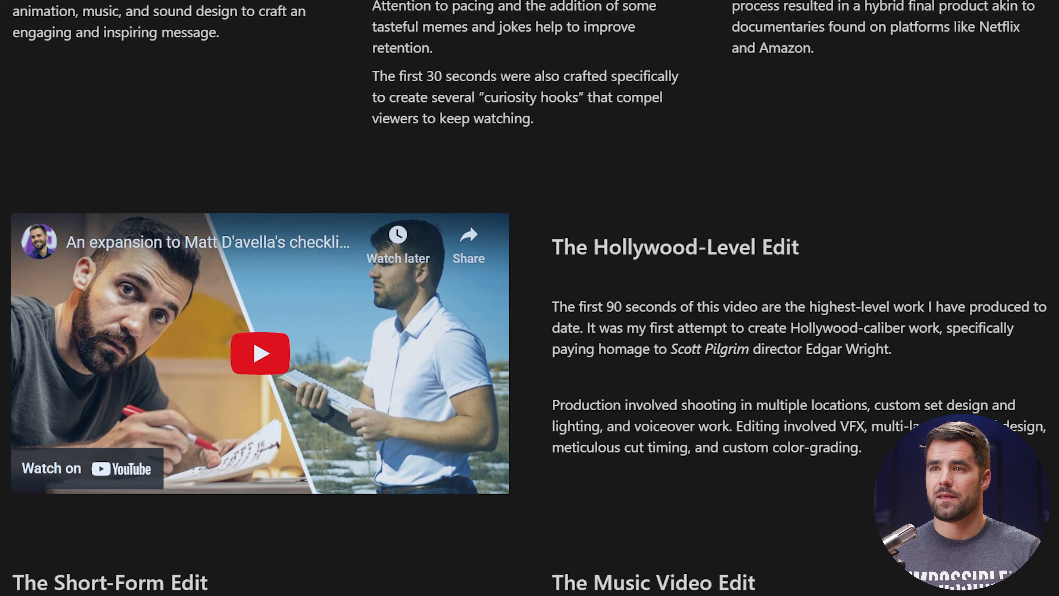
scroll(742, 217, down, 3)
click(899, 339)
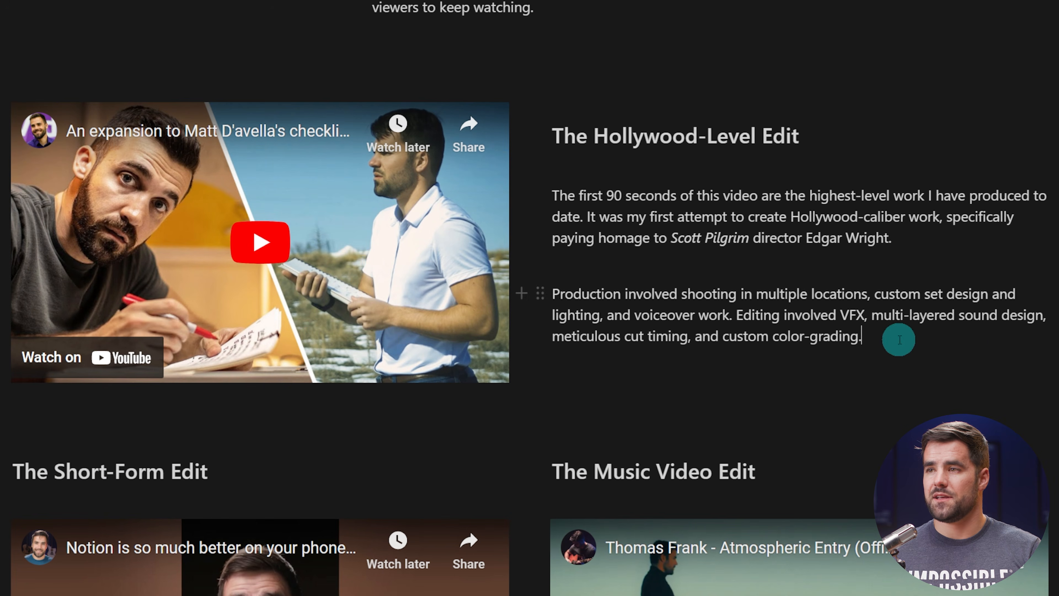
mouse_move(1058, 366)
mouse_down()
mouse_move(877, 334)
mouse_move(575, 135)
mouse_move(593, 129)
mouse_up()
key(ctrl+c)
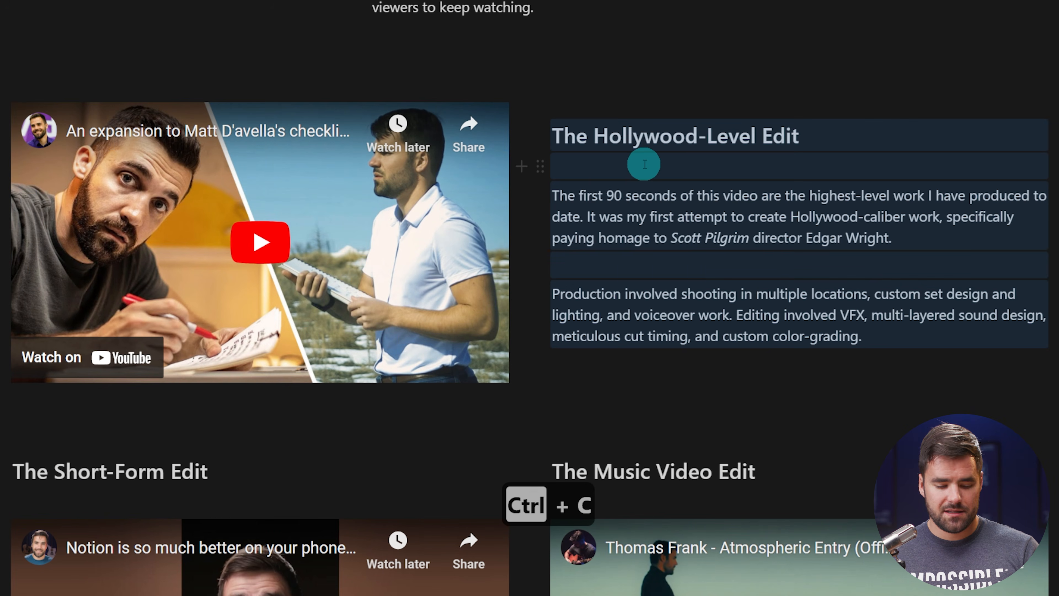
key(BackSpace)
click(662, 228)
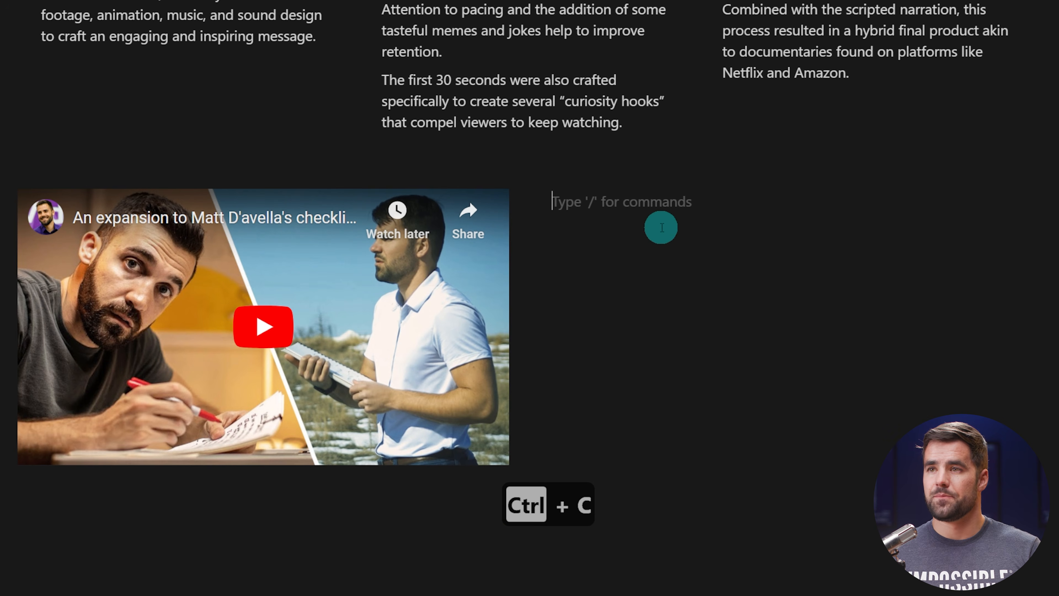
key(ctrl+v)
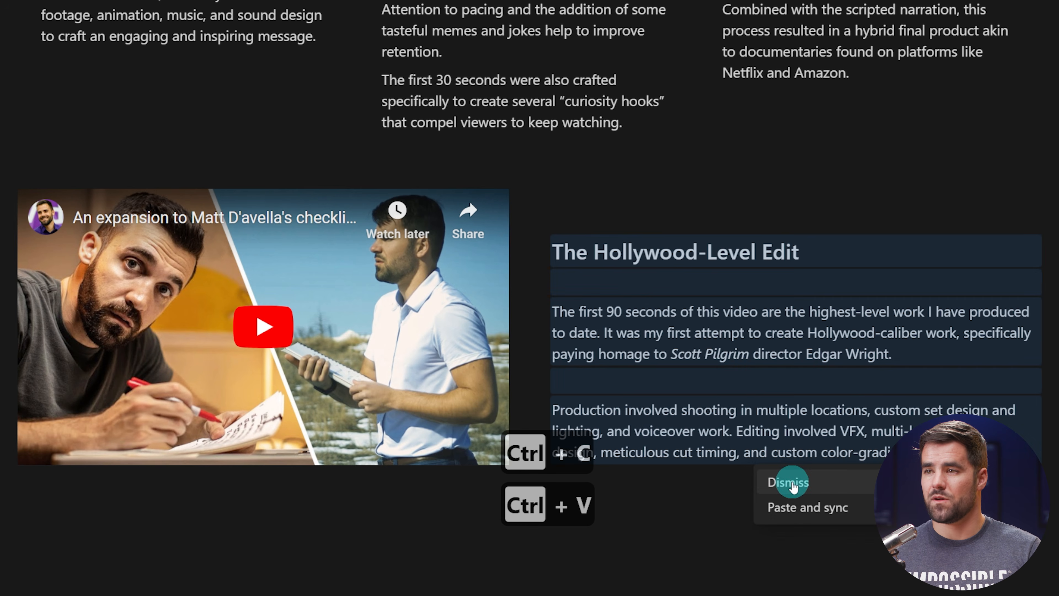
click(792, 484)
Remove the empty block above The Hollywood-Level Edit heading.
click(644, 221)
scroll(741, 389, down, 1)
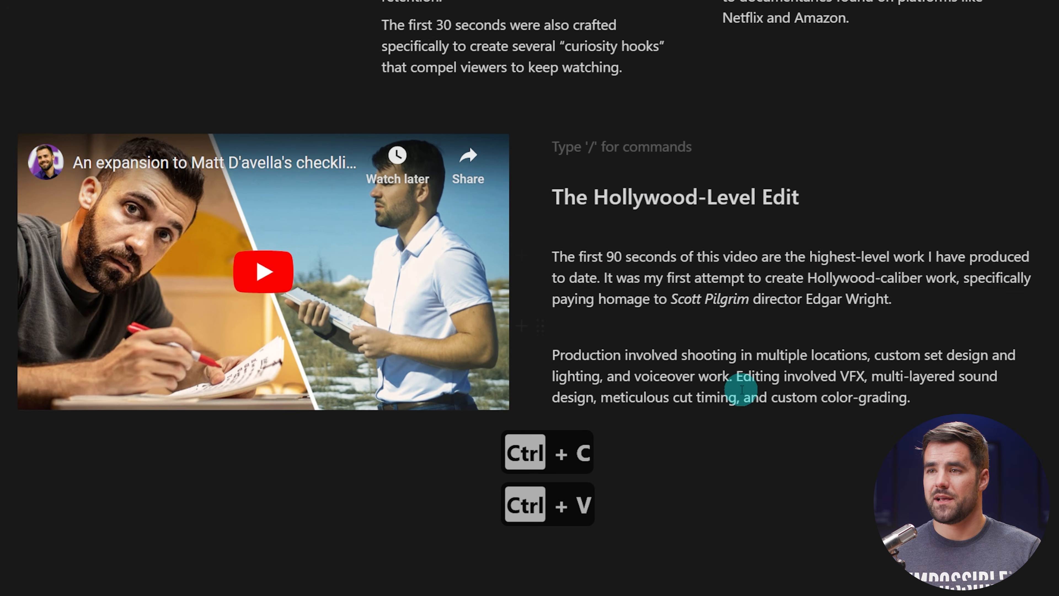
click(612, 157)
key(BackSpace)
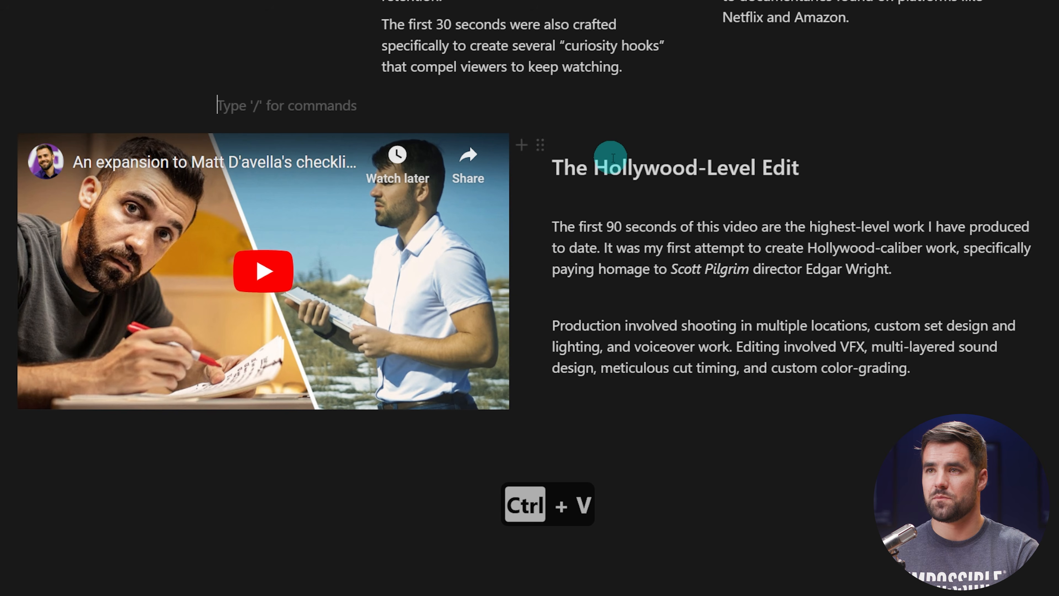
scroll(660, 270, down, 1)
Copy the two-column Short-Form Edit and Music Video Edit section from the finished page and place it below the Hollywood-Level section.
click(476, 89)
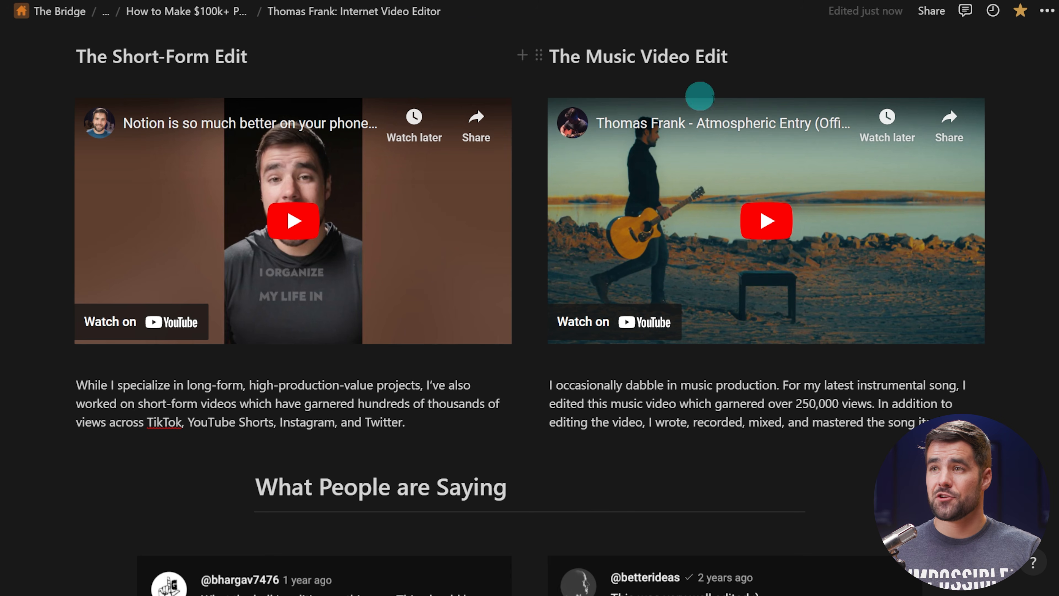
drag(1030, 42, 133, 516)
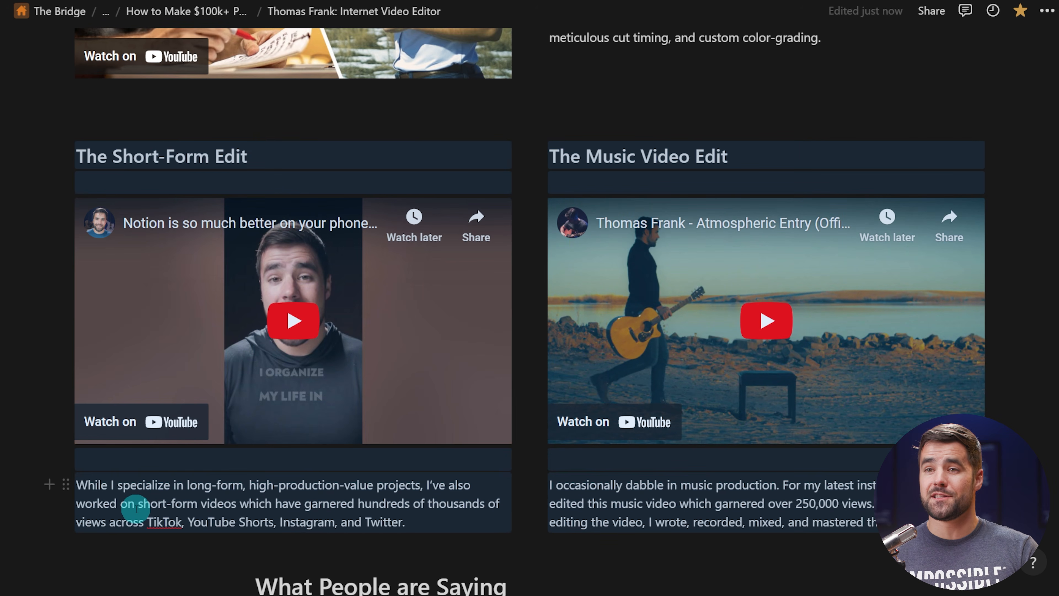
key(ctrl+c)
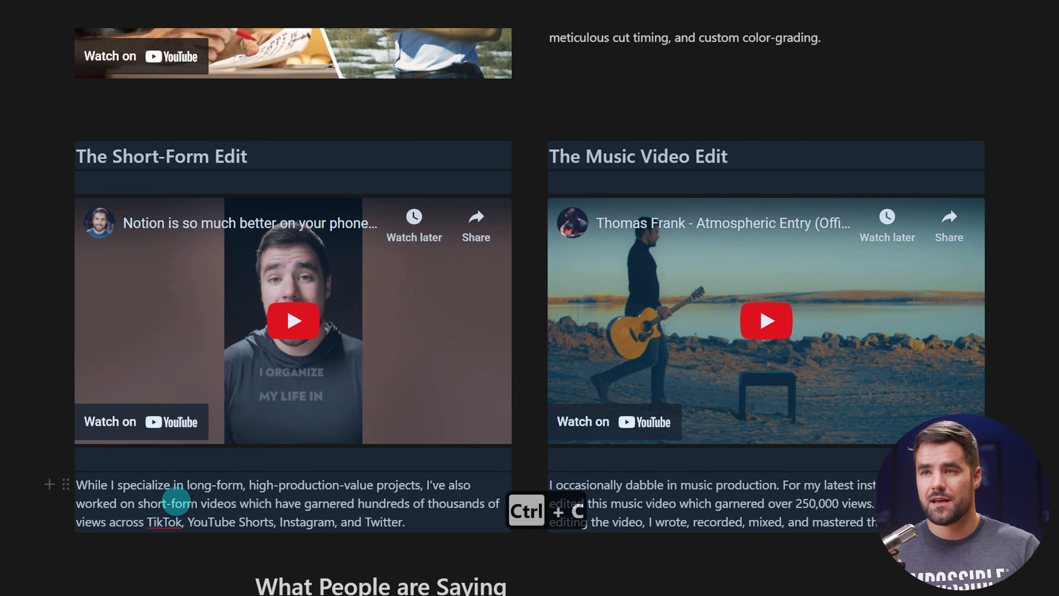
click(196, 7)
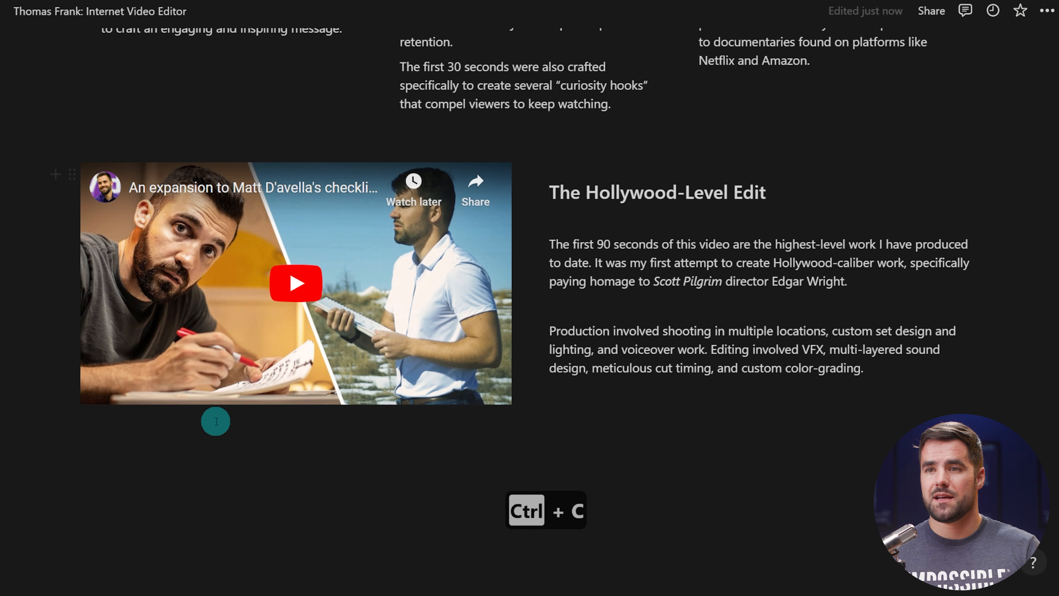
key(ctrl+v)
scroll(870, 449, down, 5)
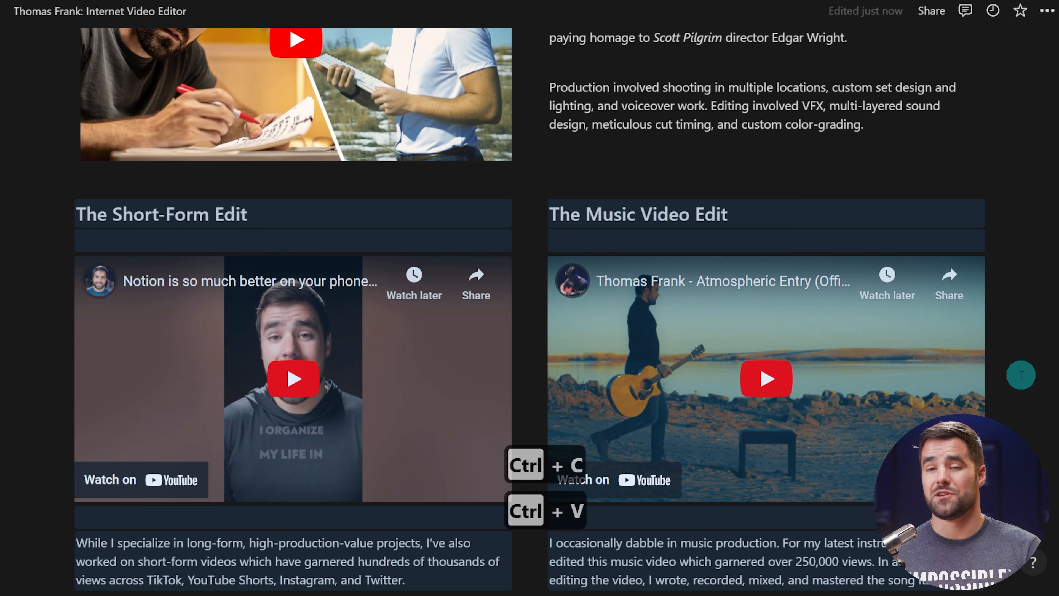
click(1018, 279)
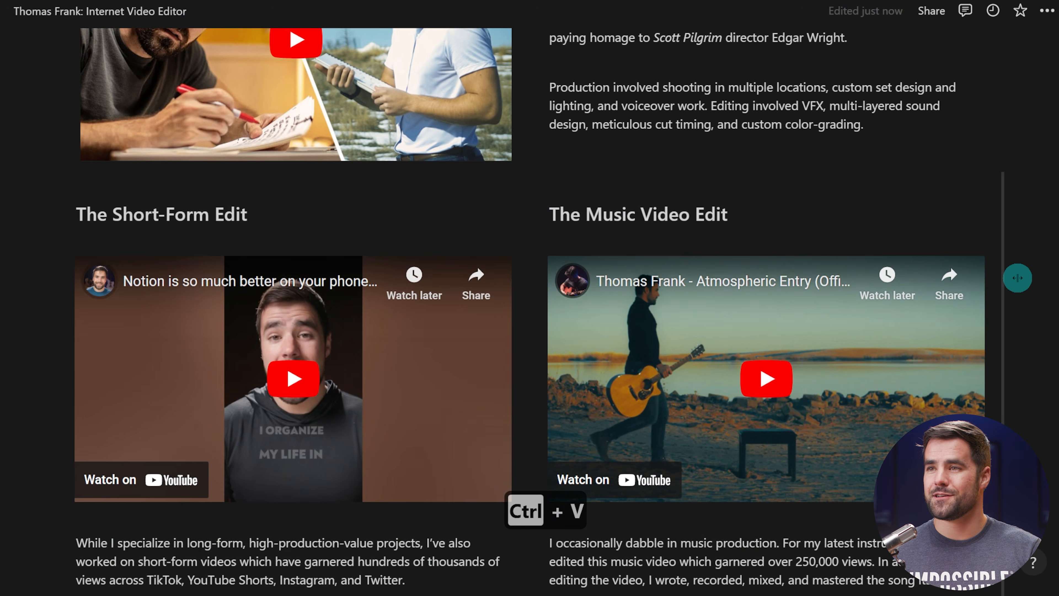
scroll(1017, 279, down, 2)
scroll(806, 407, up, 12)
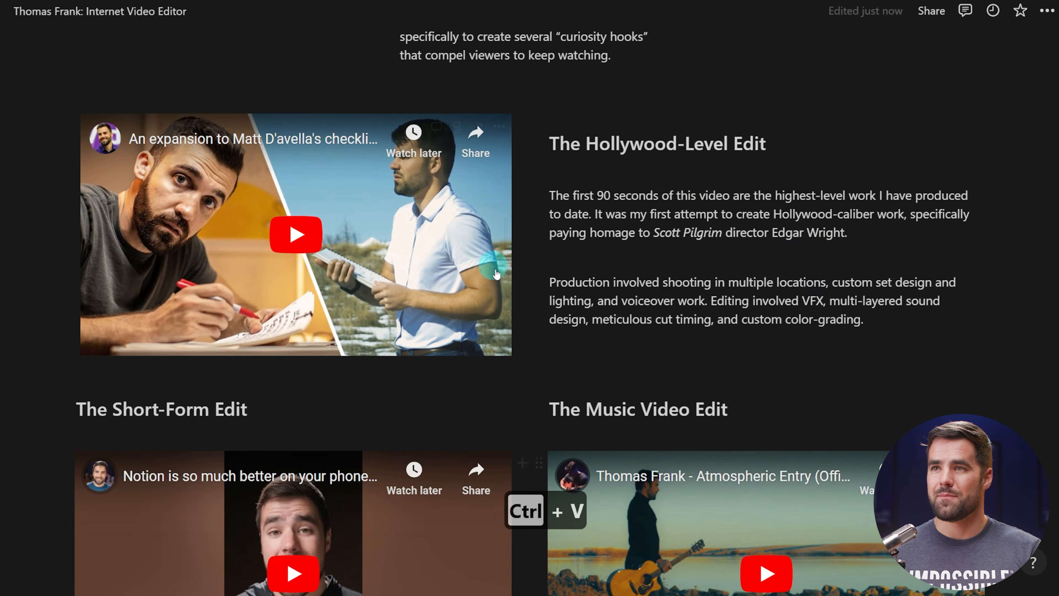
scroll(564, 315, down, 11)
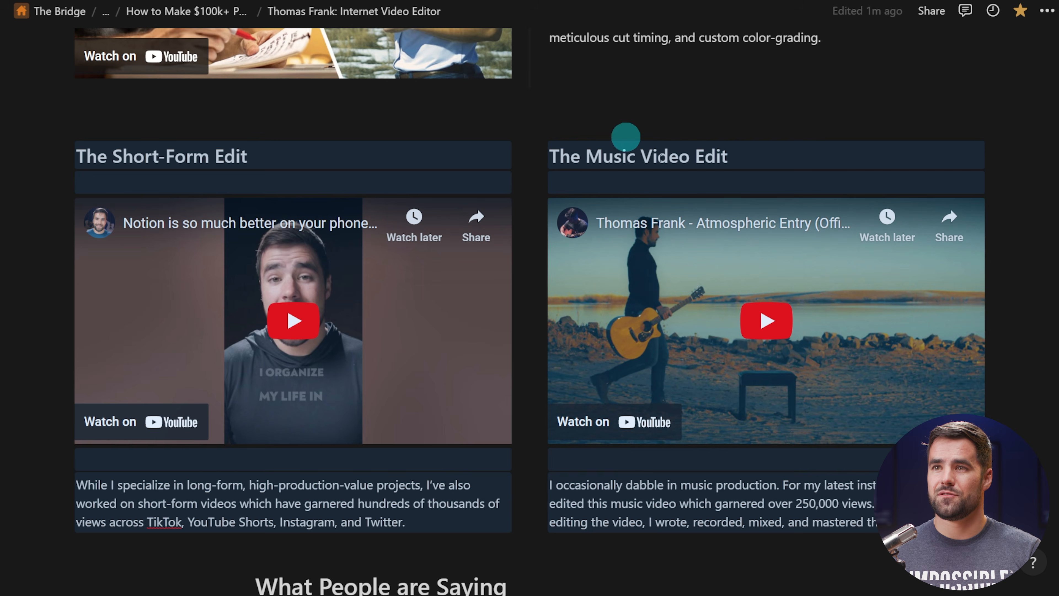
Examine the What People are Saying section on the finished page, including its divider and two columns of viewer comment screenshots.
scroll(667, 208, down, 10)
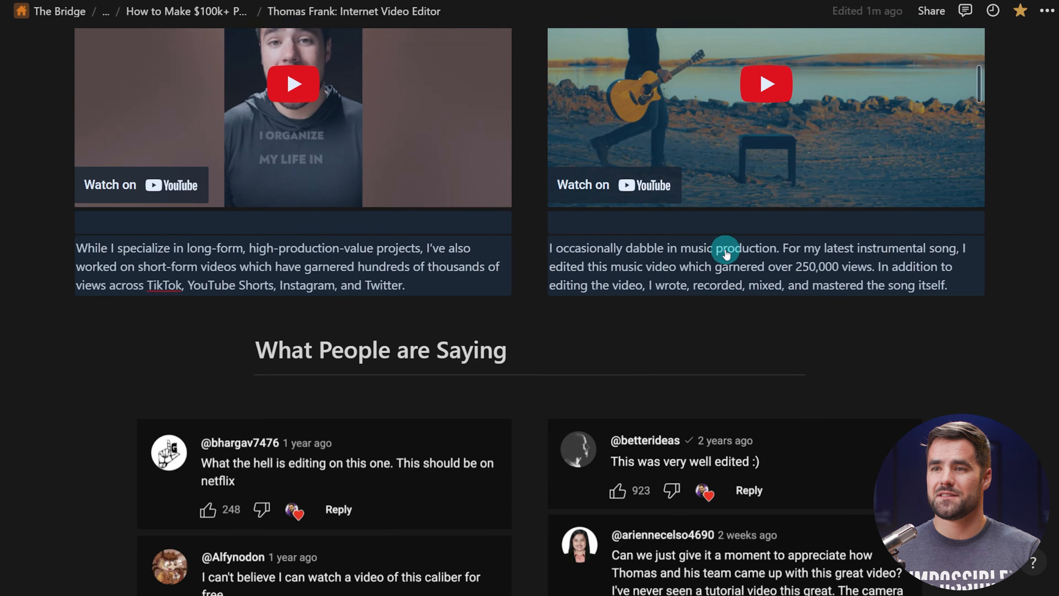
click(995, 164)
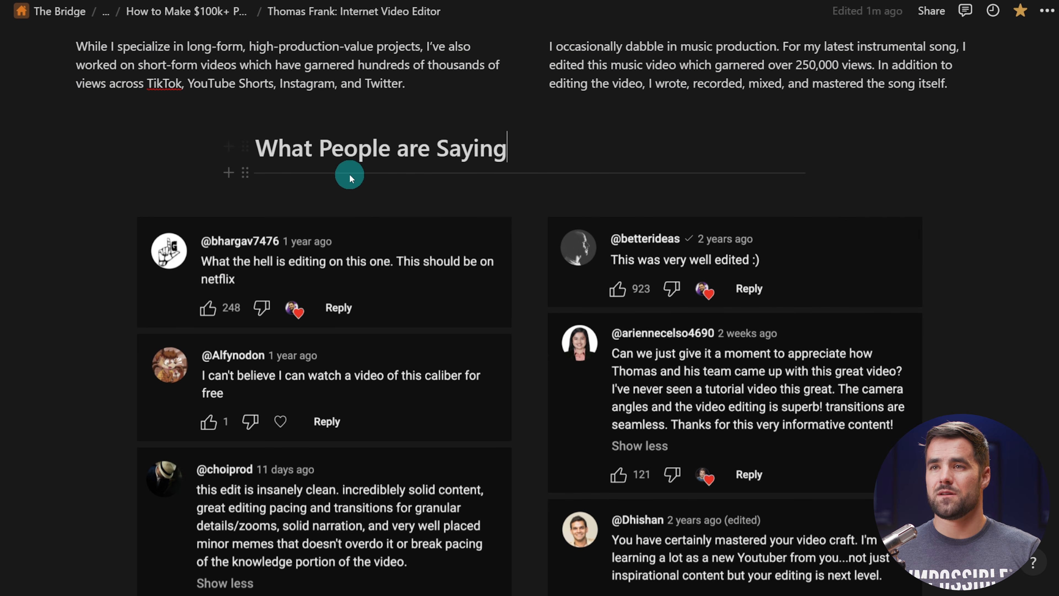
scroll(517, 170, down, 20)
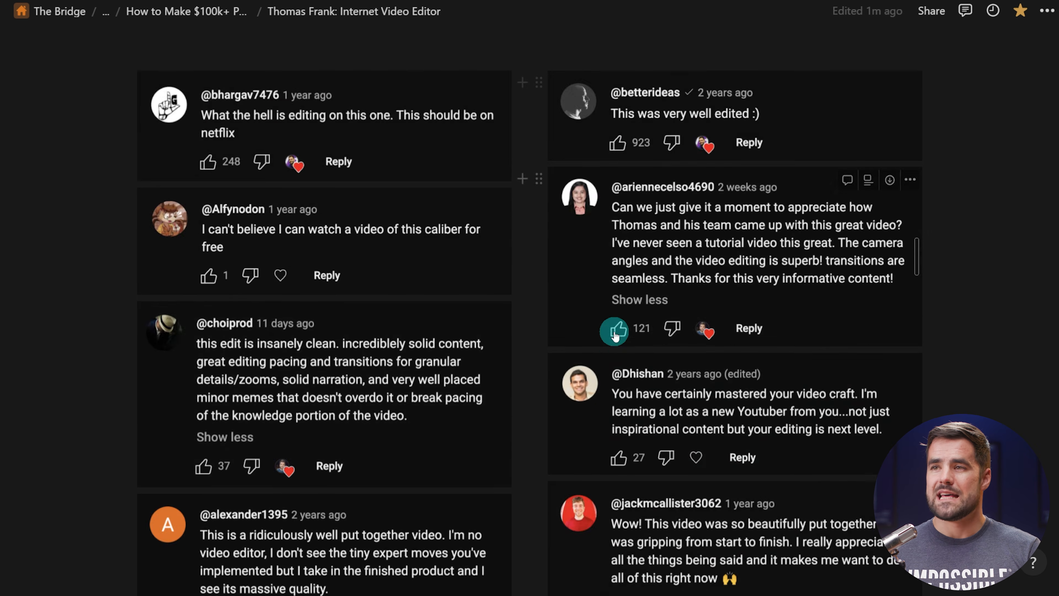
scroll(463, 227, up, 15)
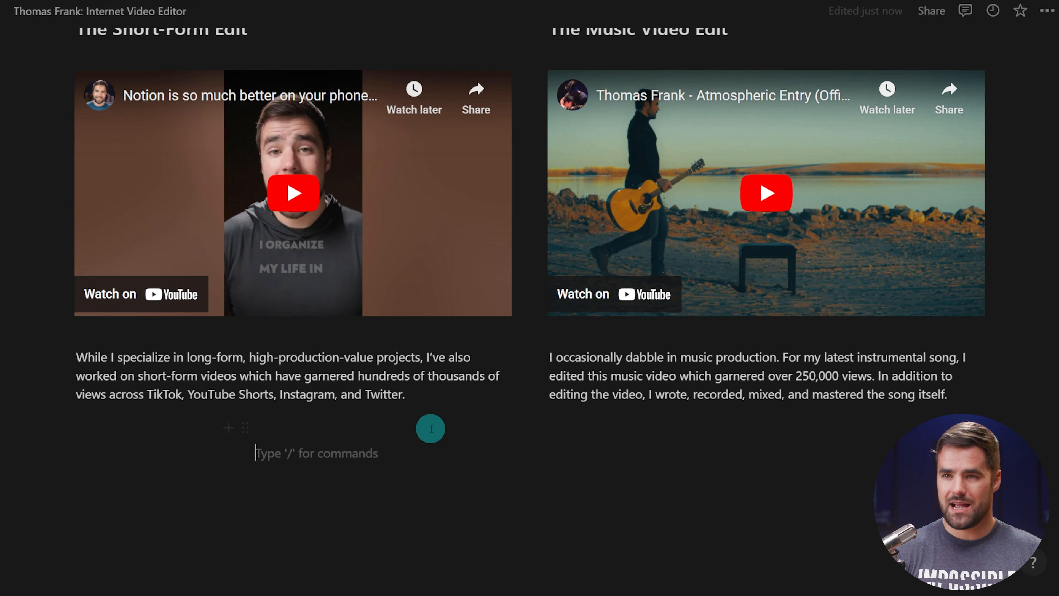
scroll(500, 438, down, 1)
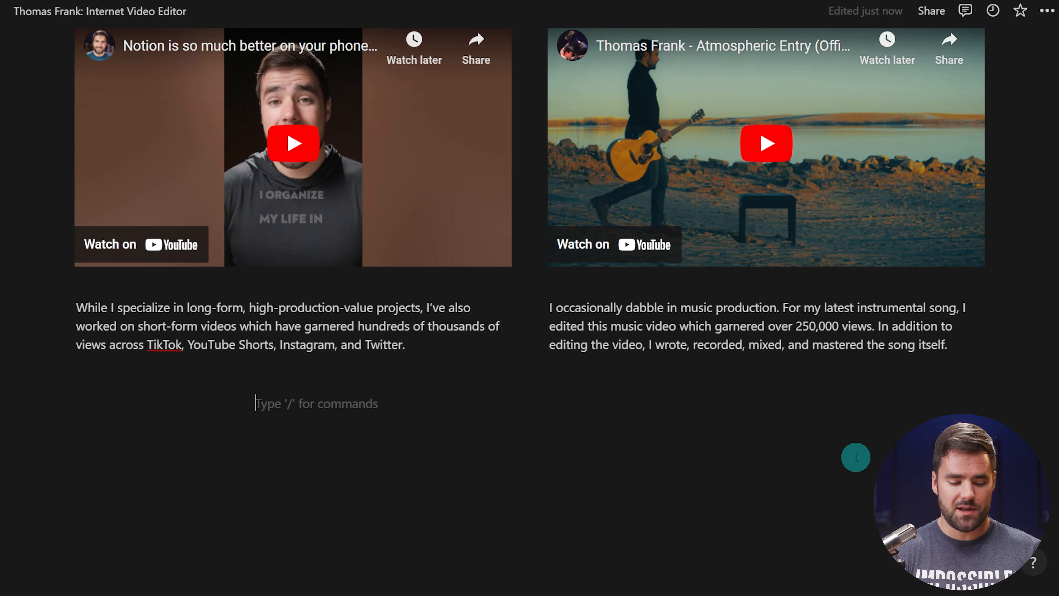
Add a large What People are Saying heading below the video columns, with a divider line underneath.
text(/h1)
key(Return)
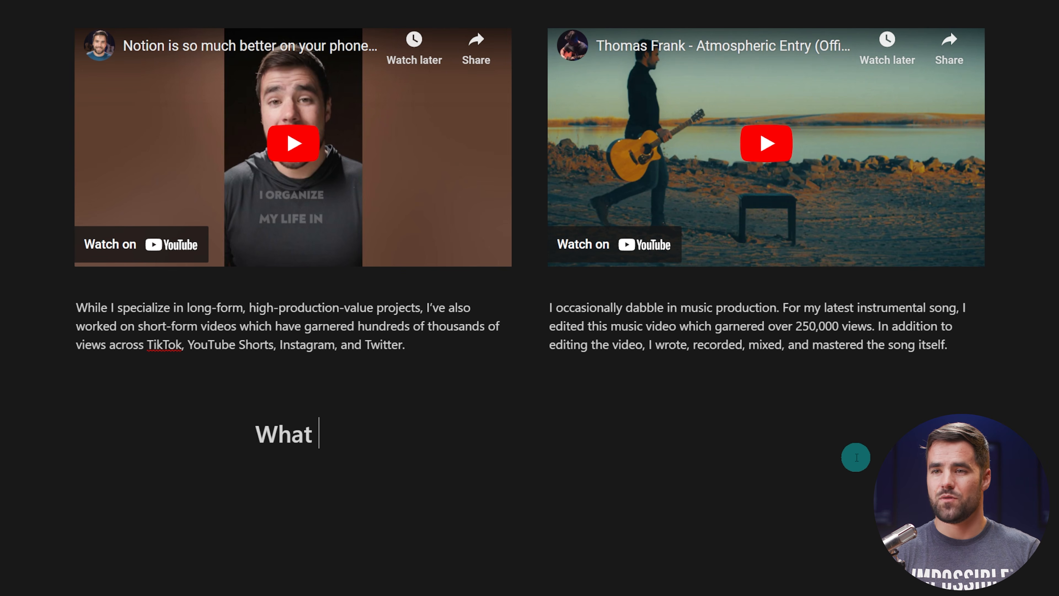
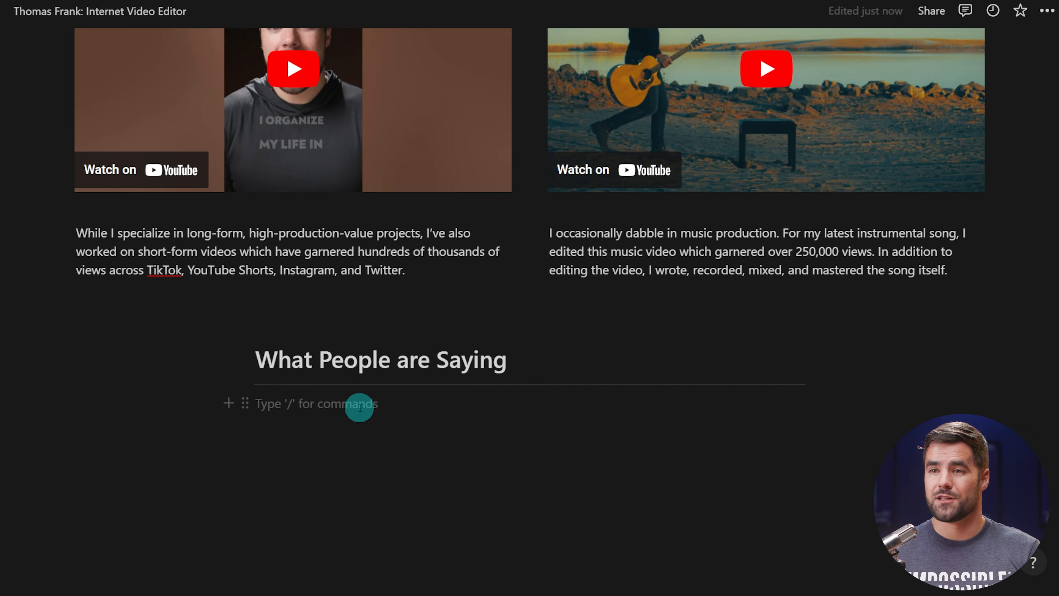
scroll(360, 405, down, 1)
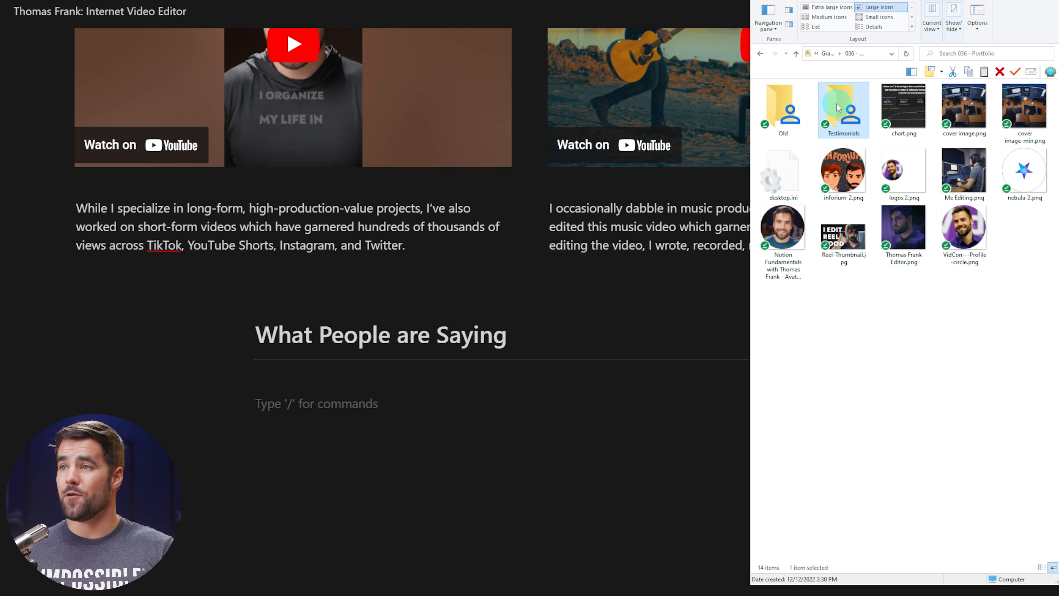
Open the Testimonials image folder and insert a two-column block below the What People are Saying divider.
double_click(844, 112)
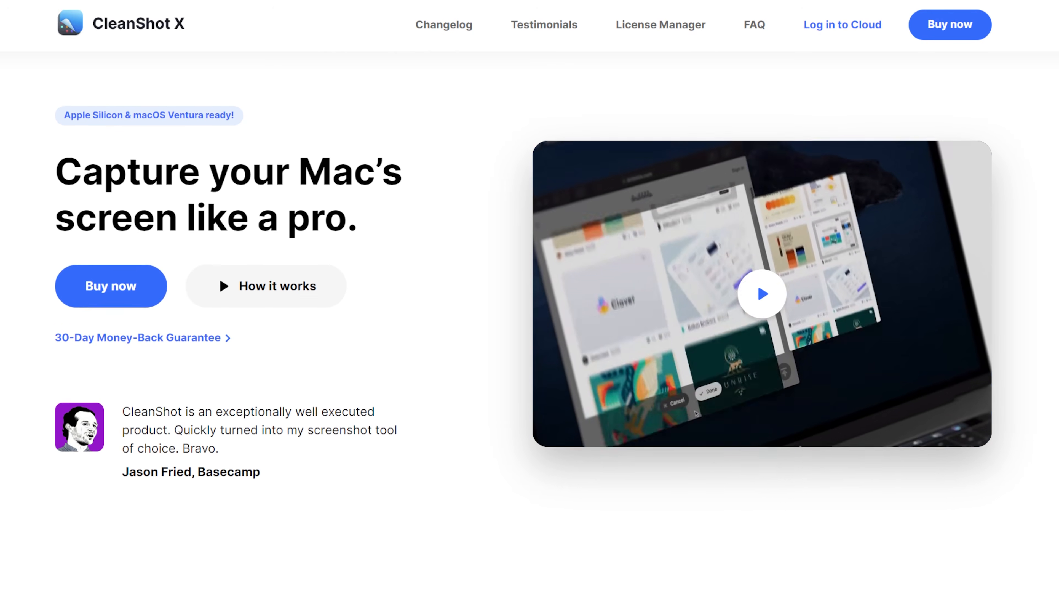
scroll(530, 292, down, 1)
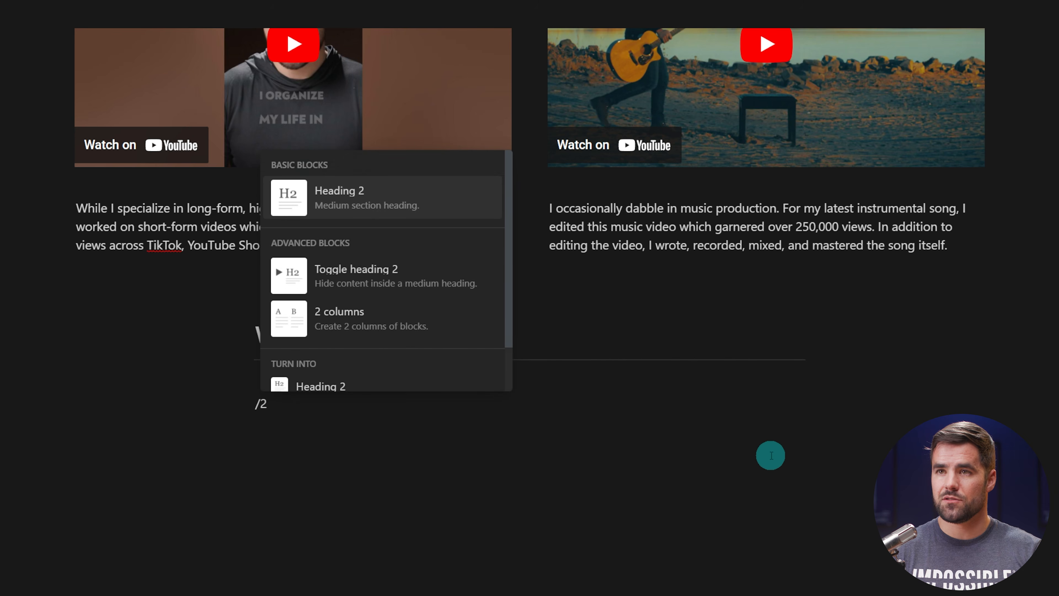
text(c)
key(Return)
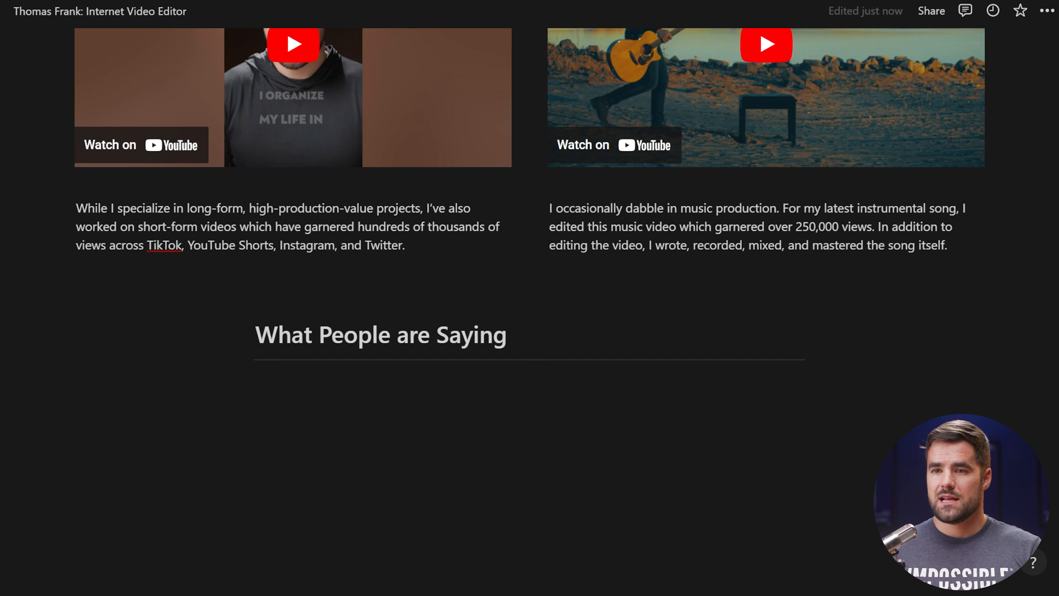
Place testimonial images 1-1.png through 1-6.png in the first column and 2-1.png through 2-7.png in the second.
key(alt+Tab)
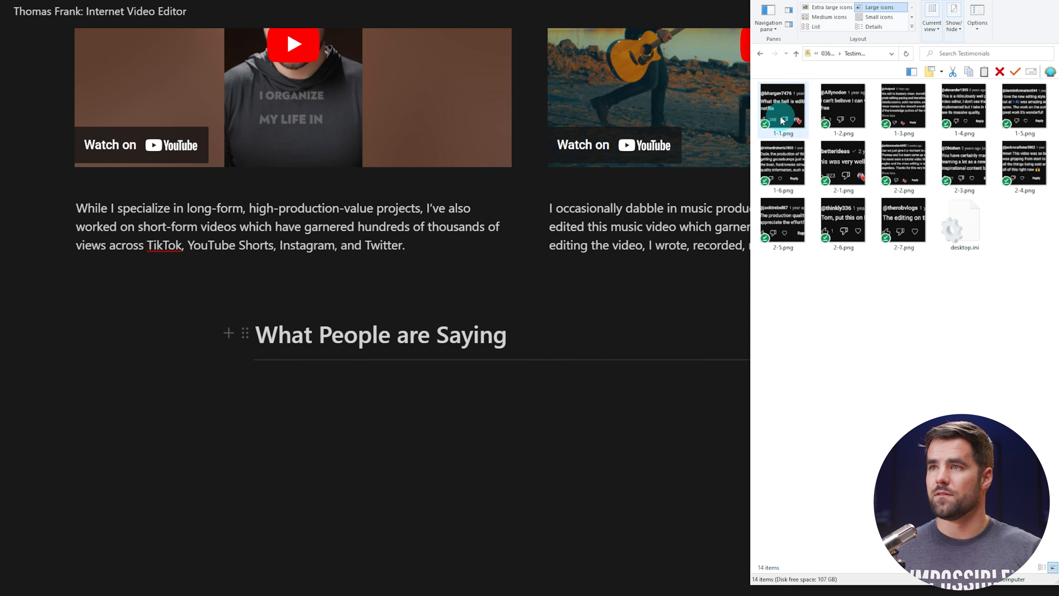
drag(770, 93, 253, 381)
drag(253, 381, 254, 381)
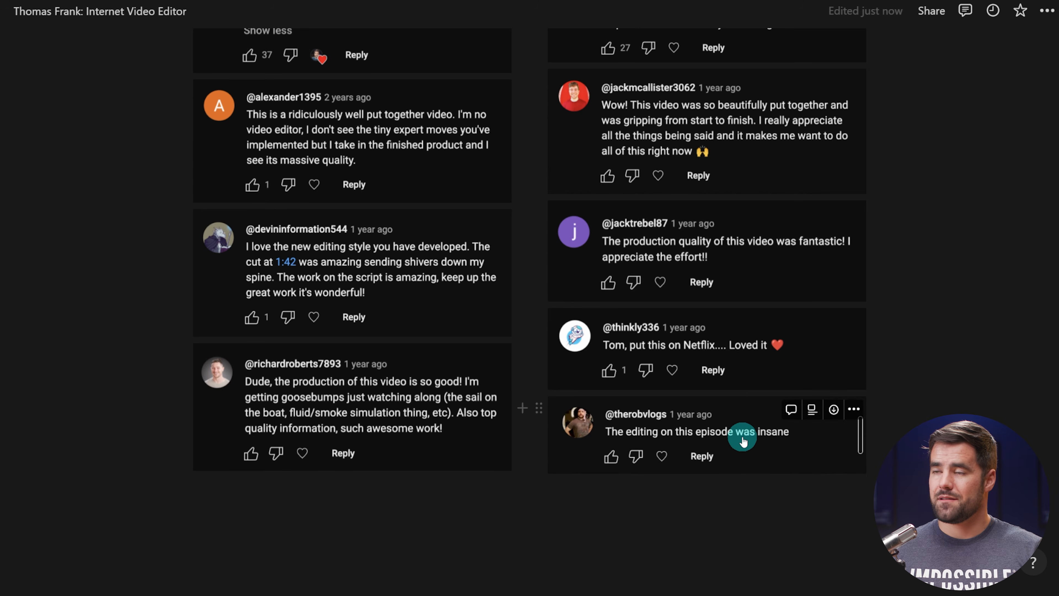
Review the page from the two testimonial columns up to the introduction and back down to the featured video sections.
scroll(745, 440, up, 10)
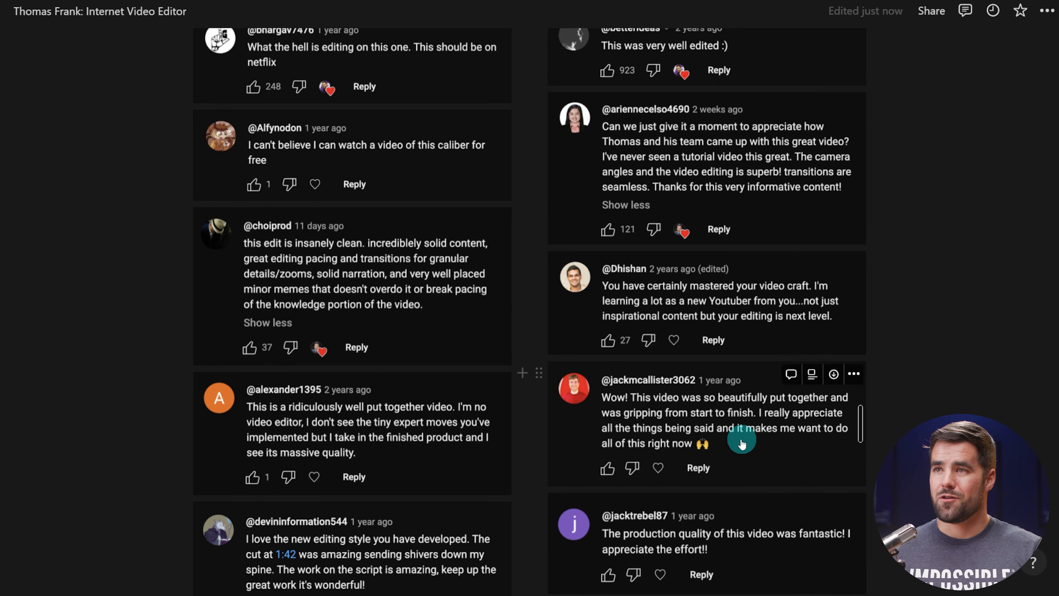
scroll(541, 343, down, 3)
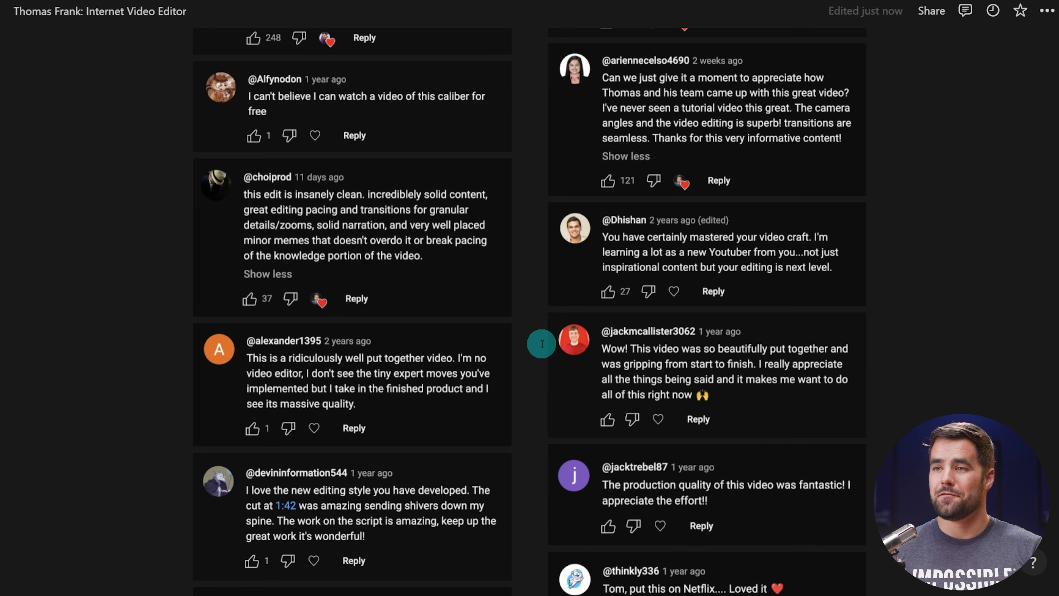
scroll(384, 393, up, 2)
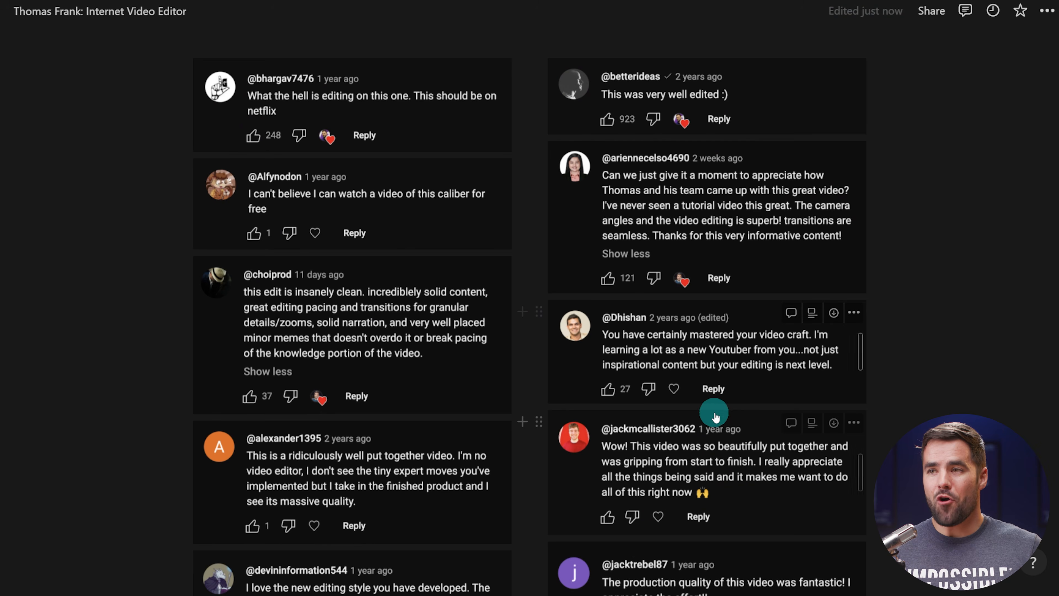
scroll(771, 428, up, 15)
scroll(844, 437, up, 20)
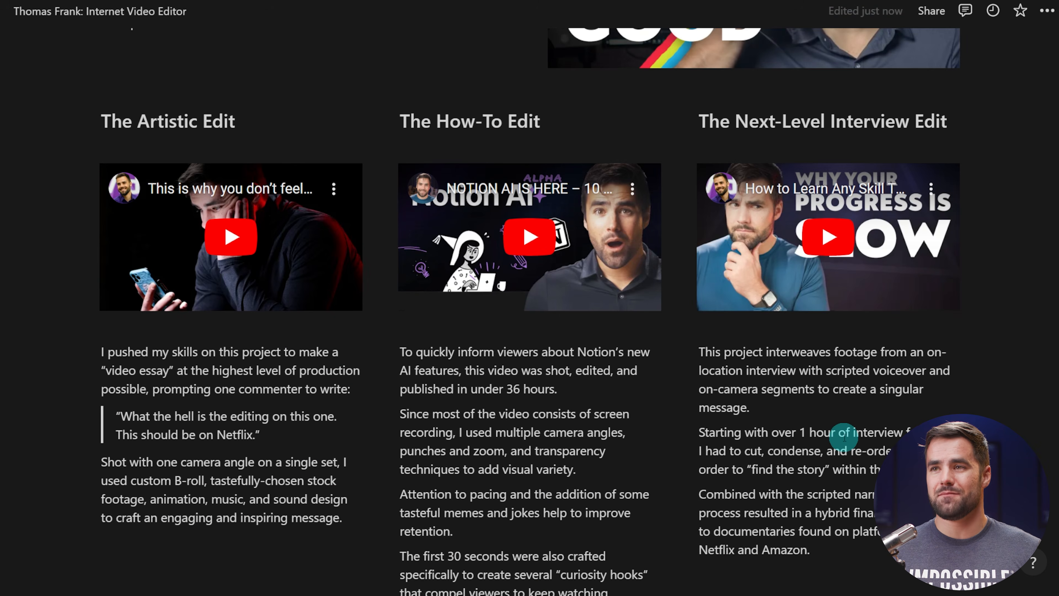
scroll(932, 419, up, 5)
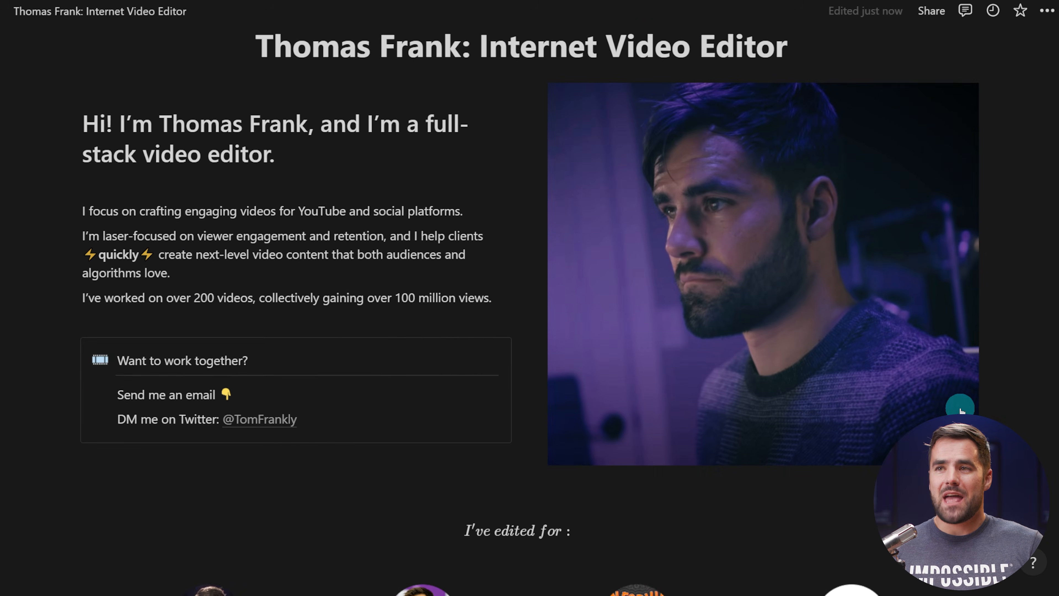
scroll(960, 408, down, 15)
scroll(961, 408, down, 6)
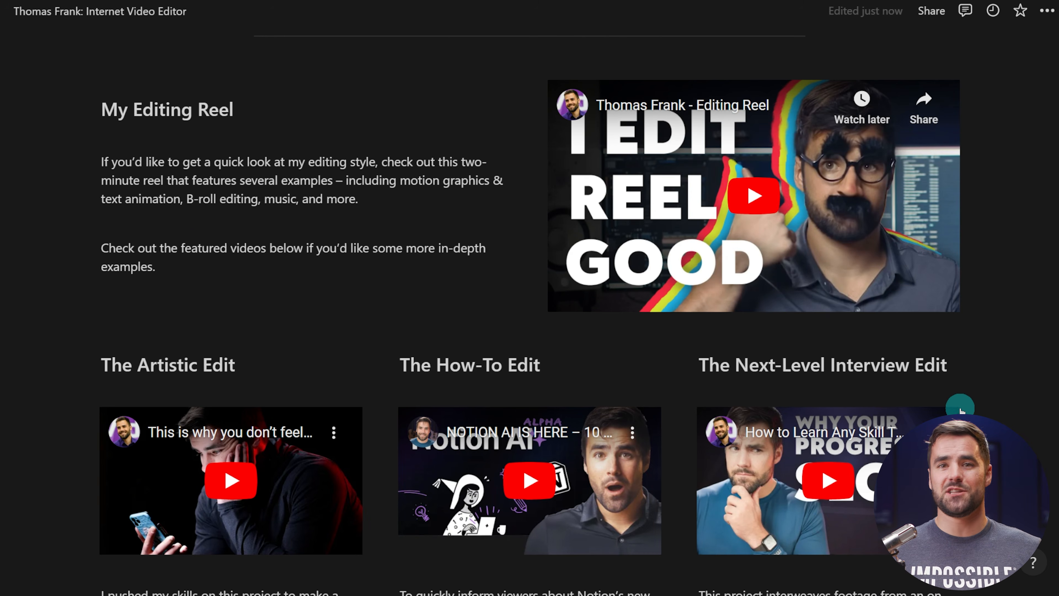
scroll(935, 371, down, 10)
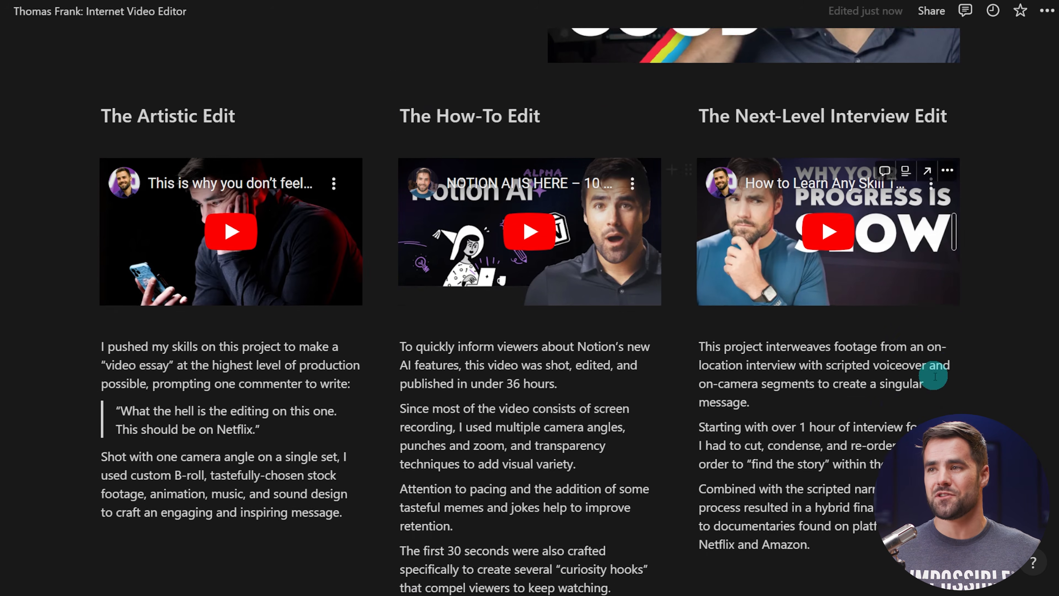
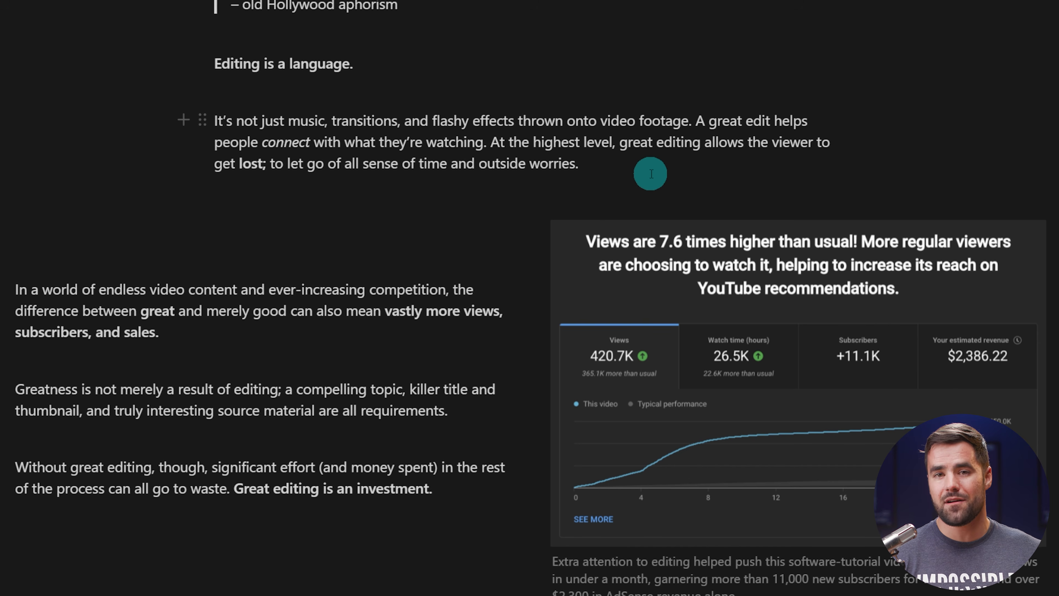
Examine the finished page's introduction and The Value of Great Editing section through to the embedded contact form.
scroll(653, 171, down, 5)
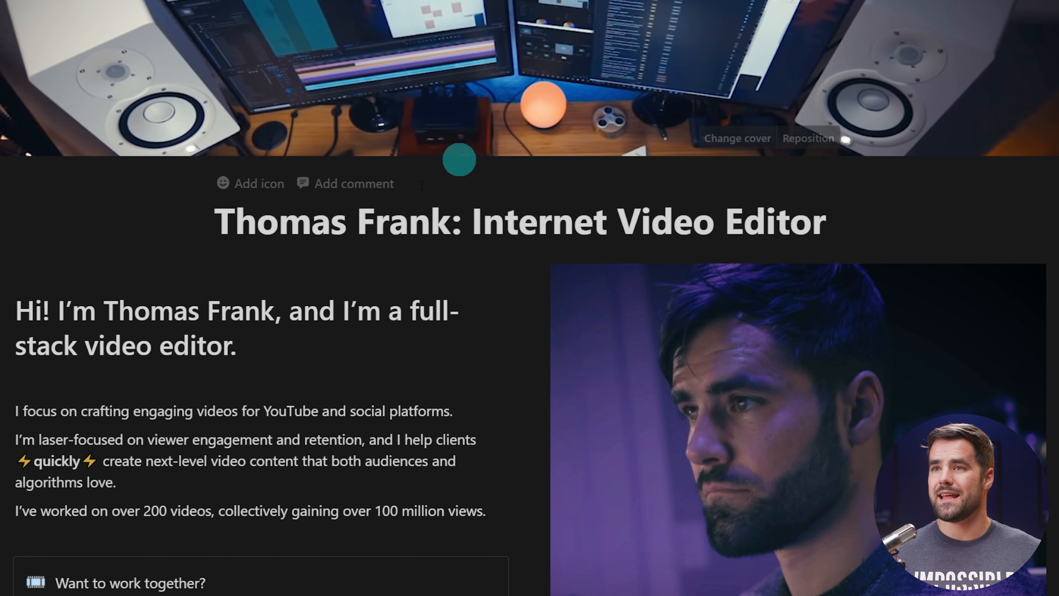
scroll(125, 399, down, 5)
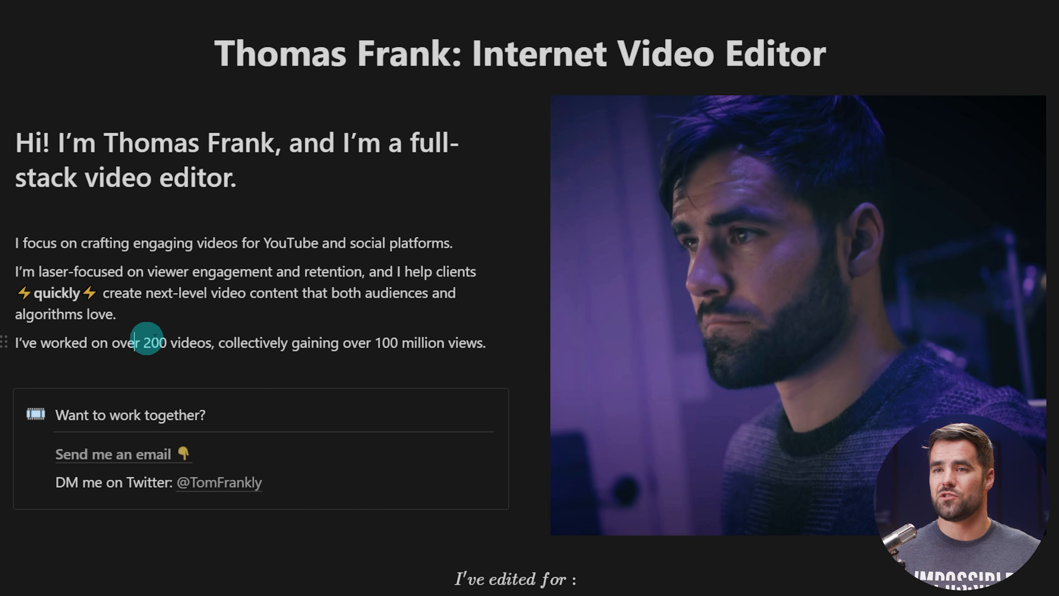
drag(371, 343, 417, 342)
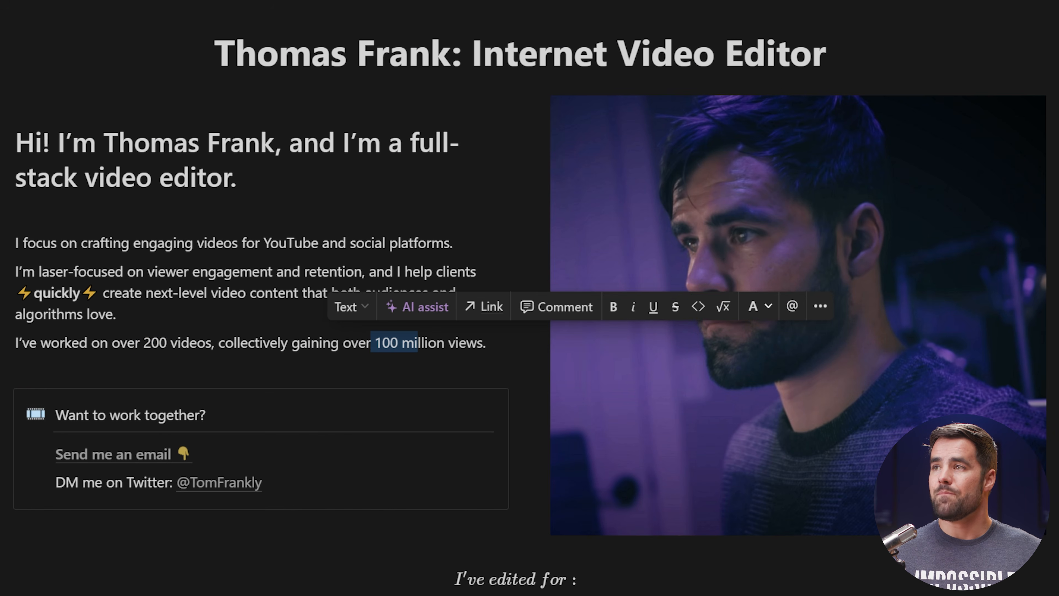
scroll(530, 298, down, 20)
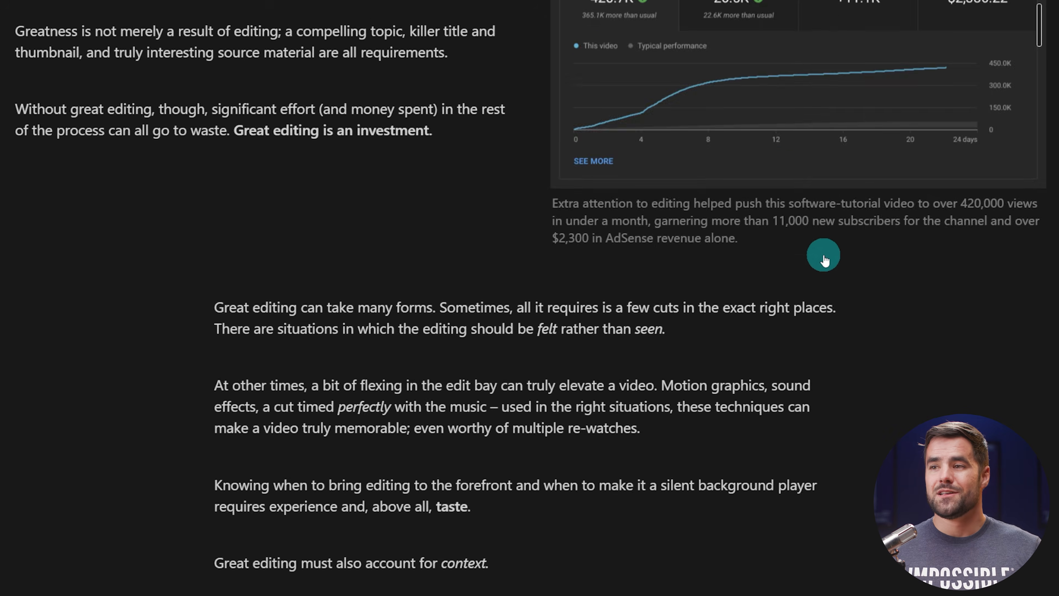
scroll(823, 255, down, 10)
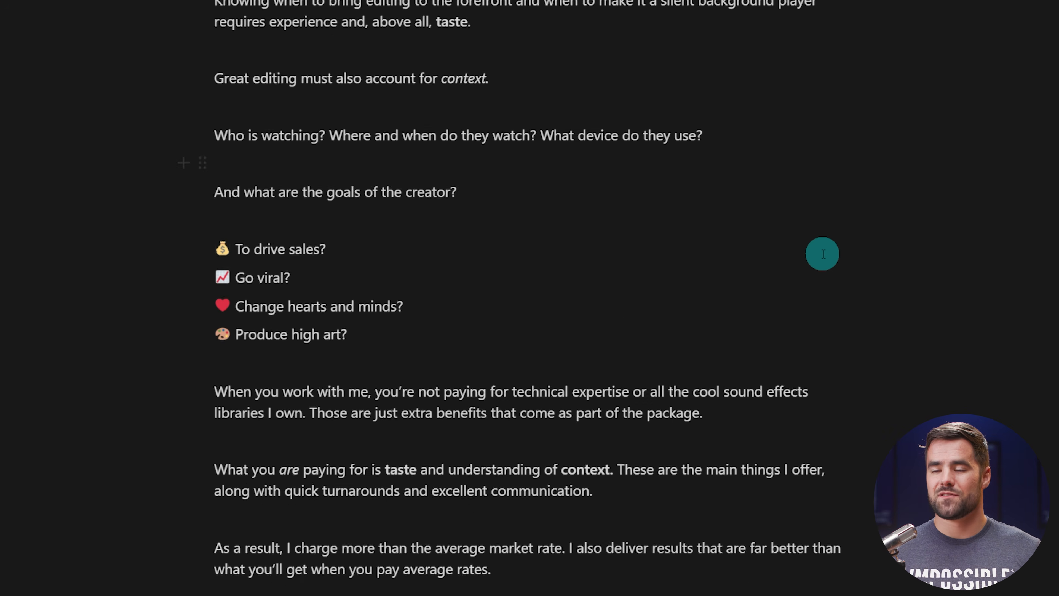
scroll(822, 253, down, 10)
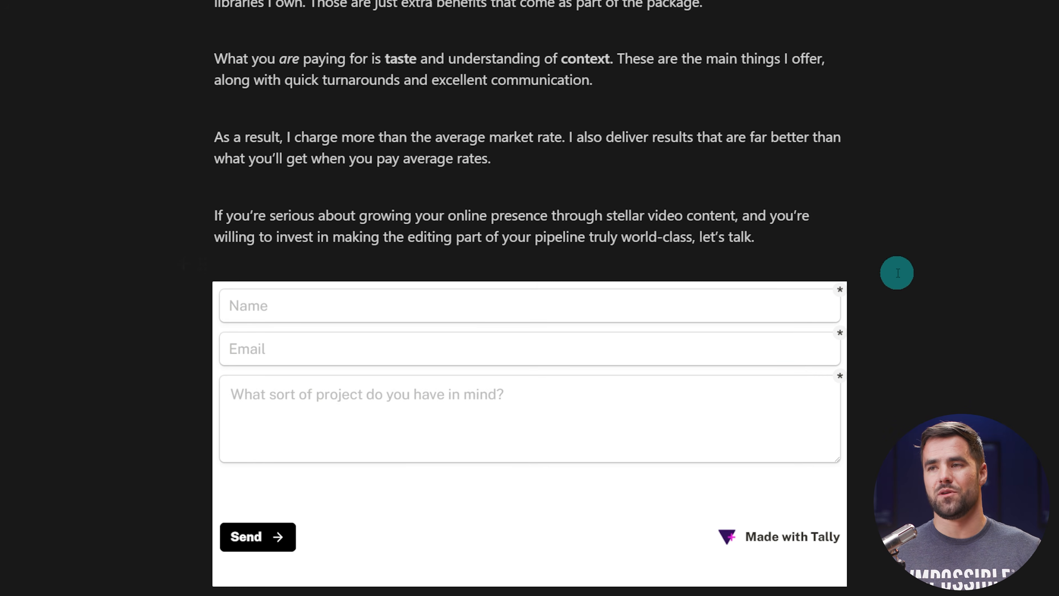
scroll(894, 272, up, 8)
scroll(897, 273, down, 5)
scroll(902, 275, down, 3)
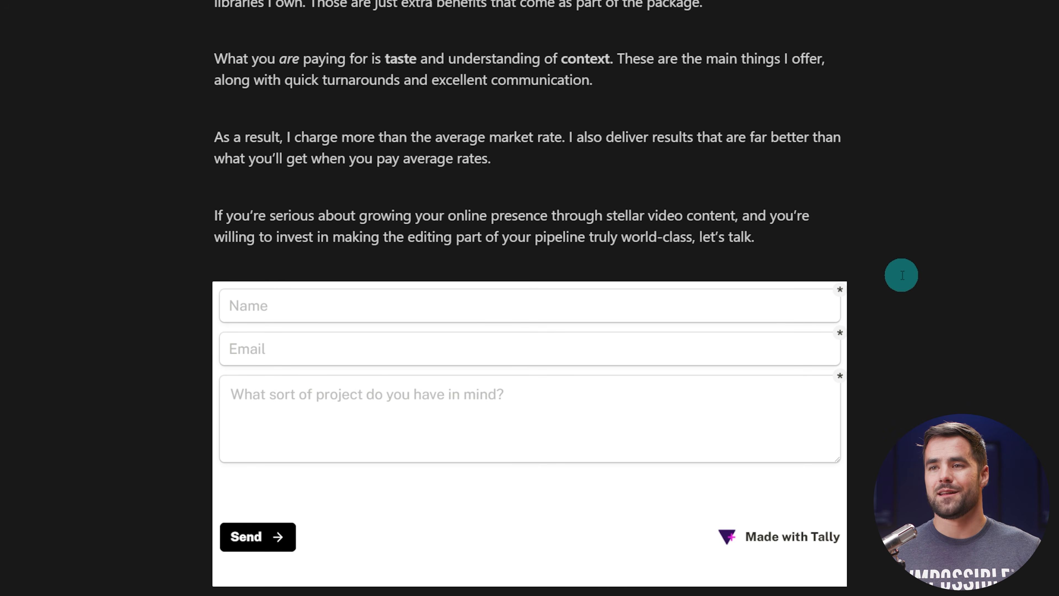
scroll(902, 275, up, 4)
scroll(894, 276, down, 3)
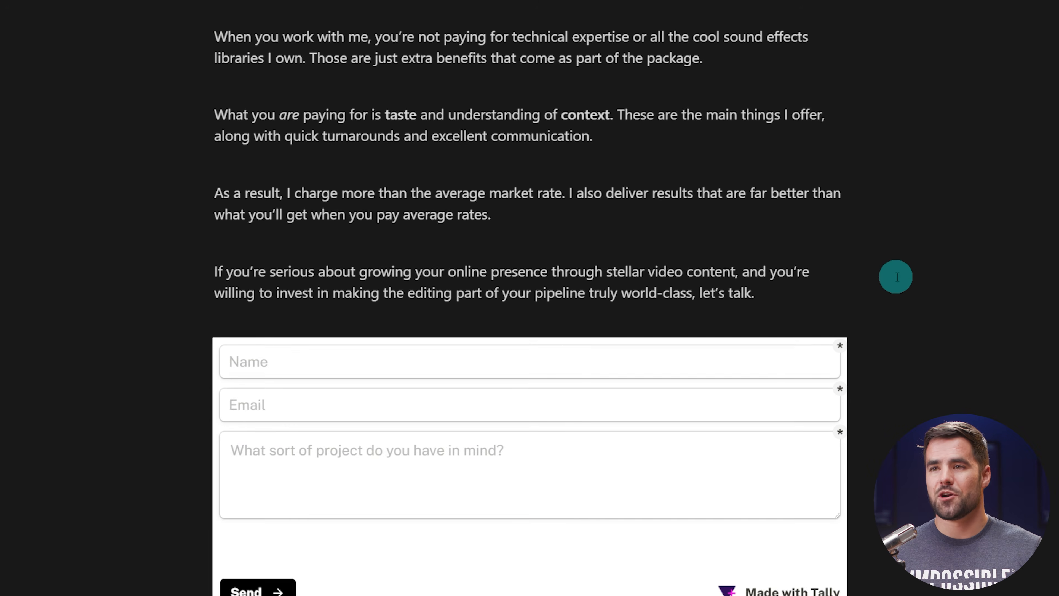
scroll(894, 277, up, 2)
drag(931, 354, 251, 142)
click(939, 165)
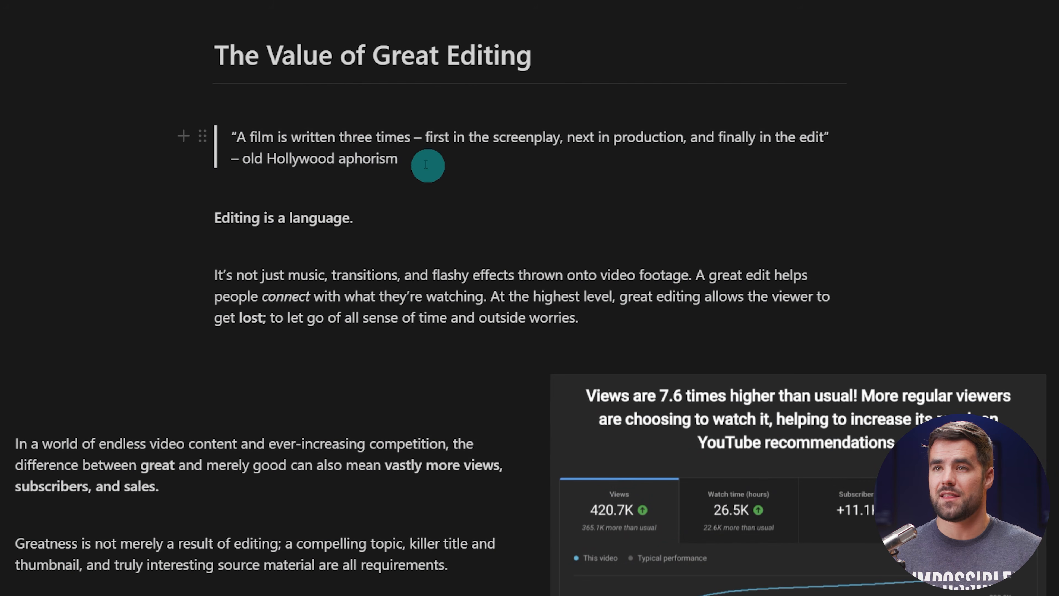
Copy the old Hollywood aphorism from the finished page and add The Value of Great Editing heading with a divider below the skills columns.
drag(402, 159, 234, 136)
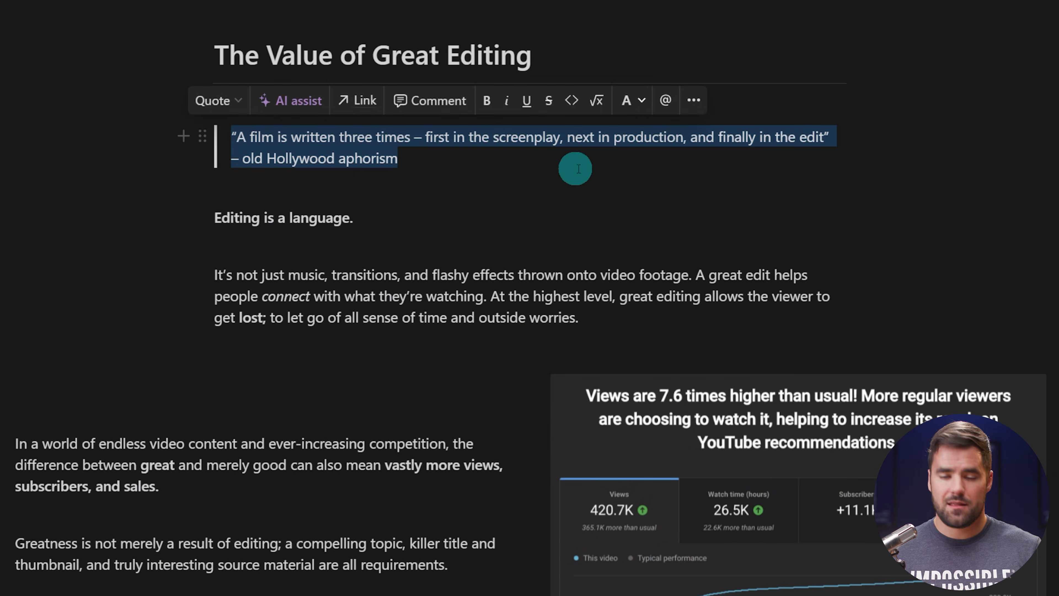
key(ctrl+c)
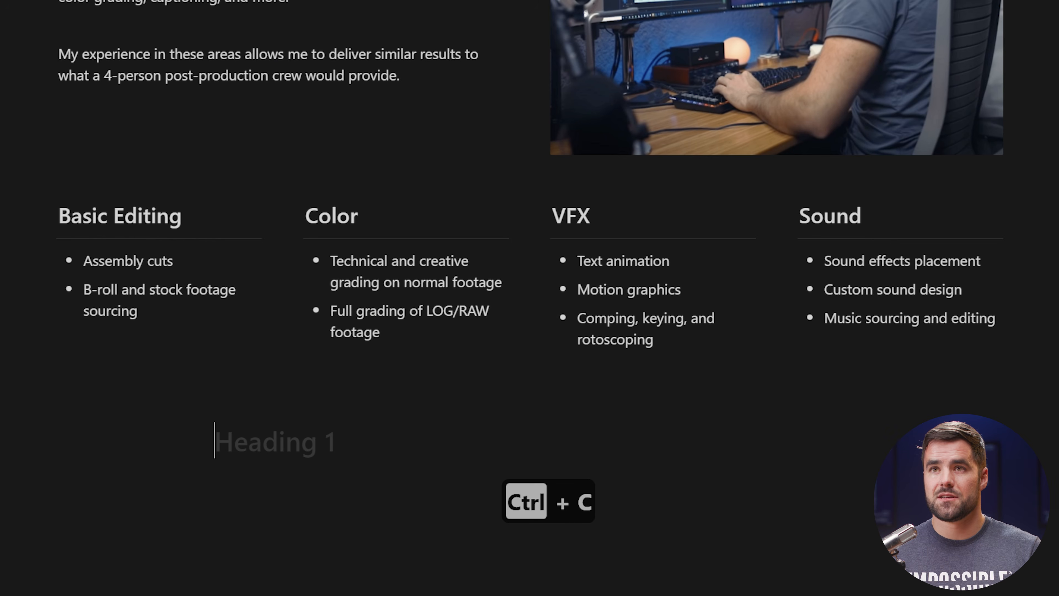
scroll(485, 290, down, 2)
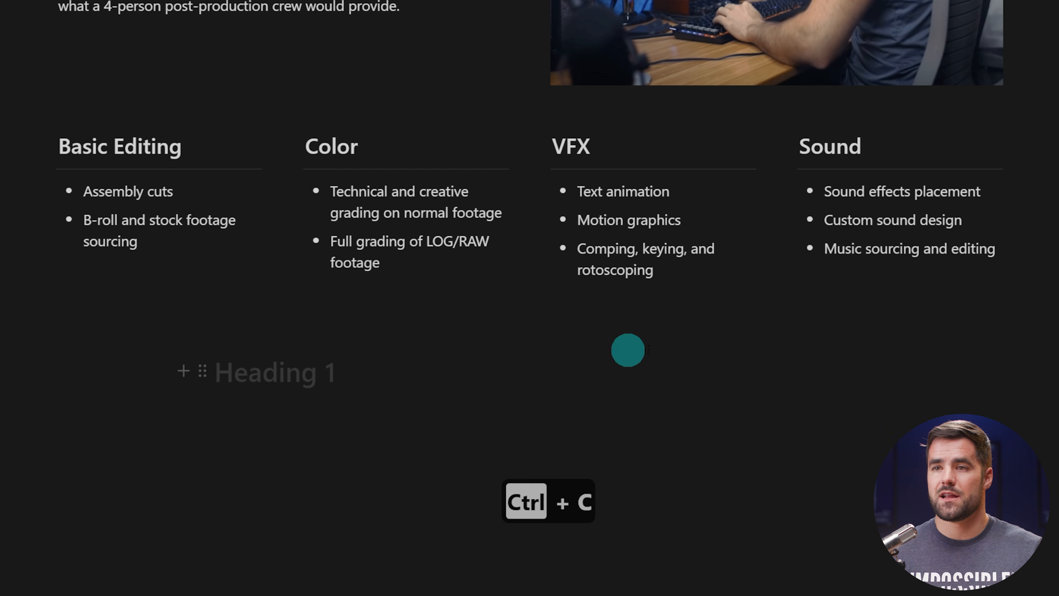
text(The Value of Great Editing)
key(Return)
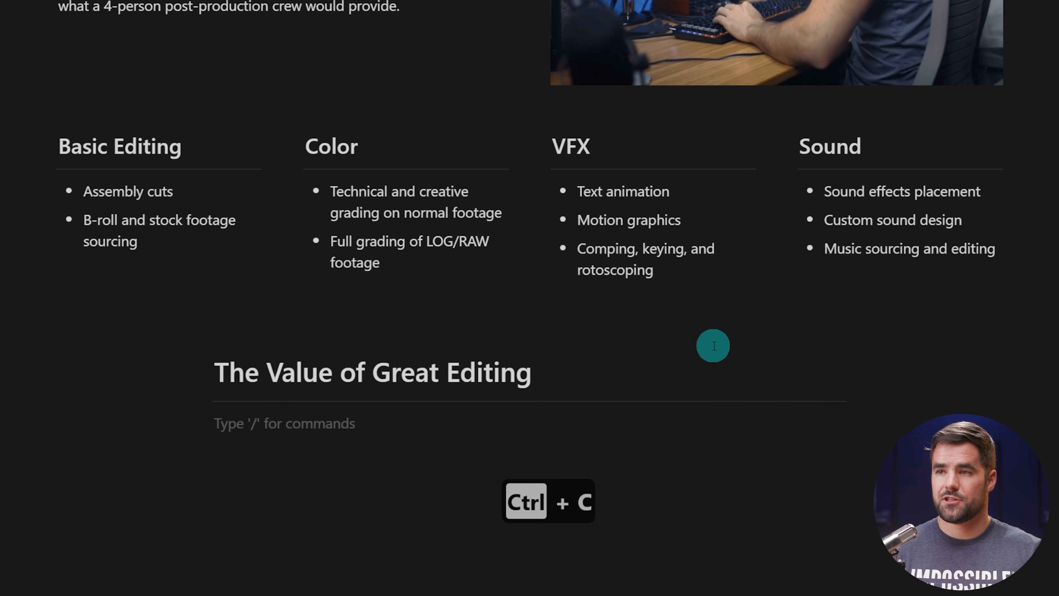
scroll(942, 354, down, 1)
text(/bloc)
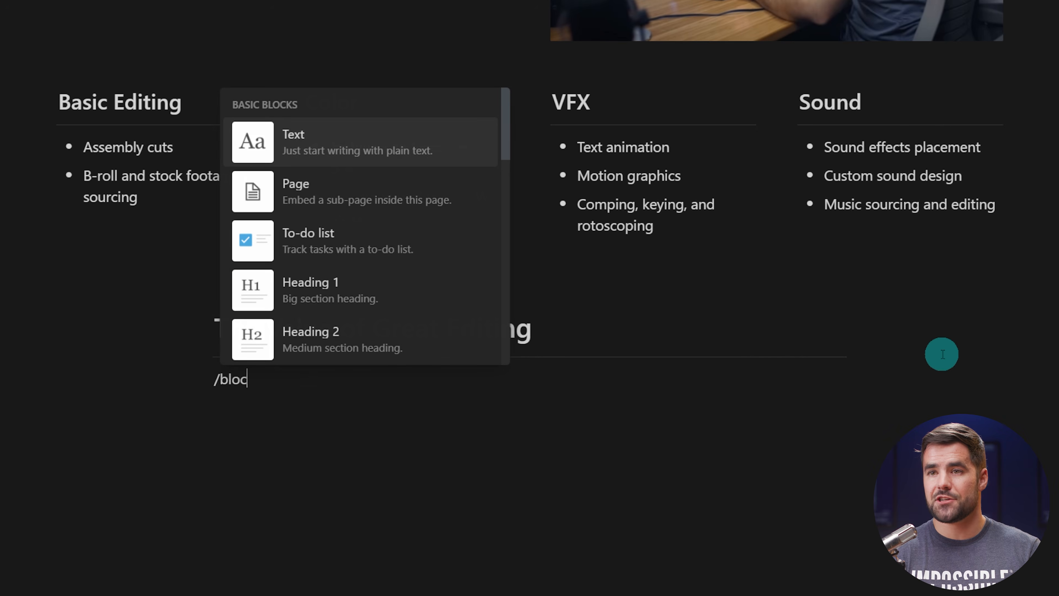
key(BackSpace)
key(BackSpace)
key(BackSpace)
key(BackSpace)
text(quo)
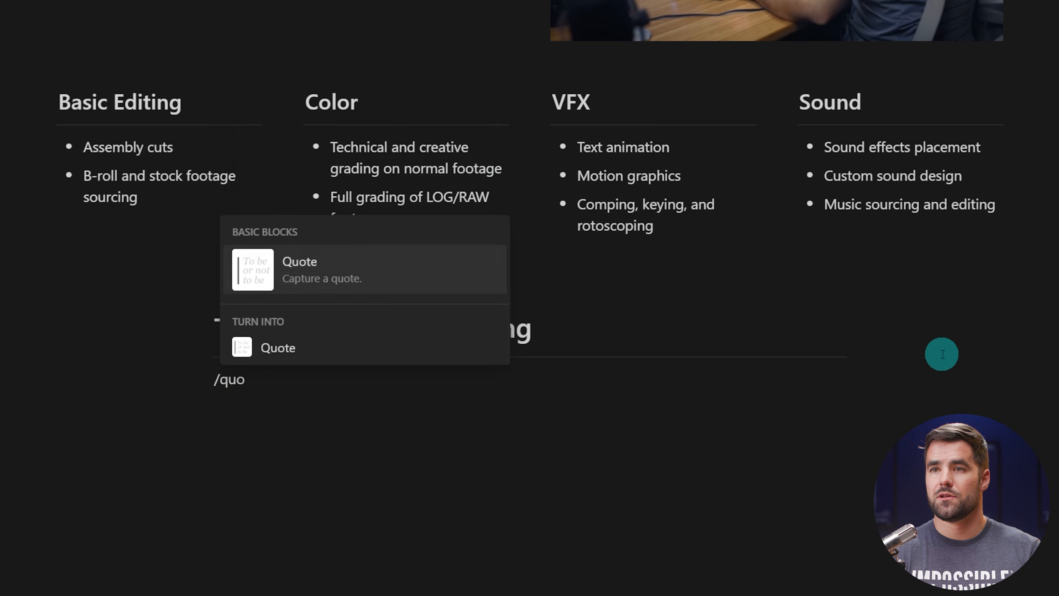
key(BackSpace)
key(BackSpace)
key(BackSpace)
text(blockquo)
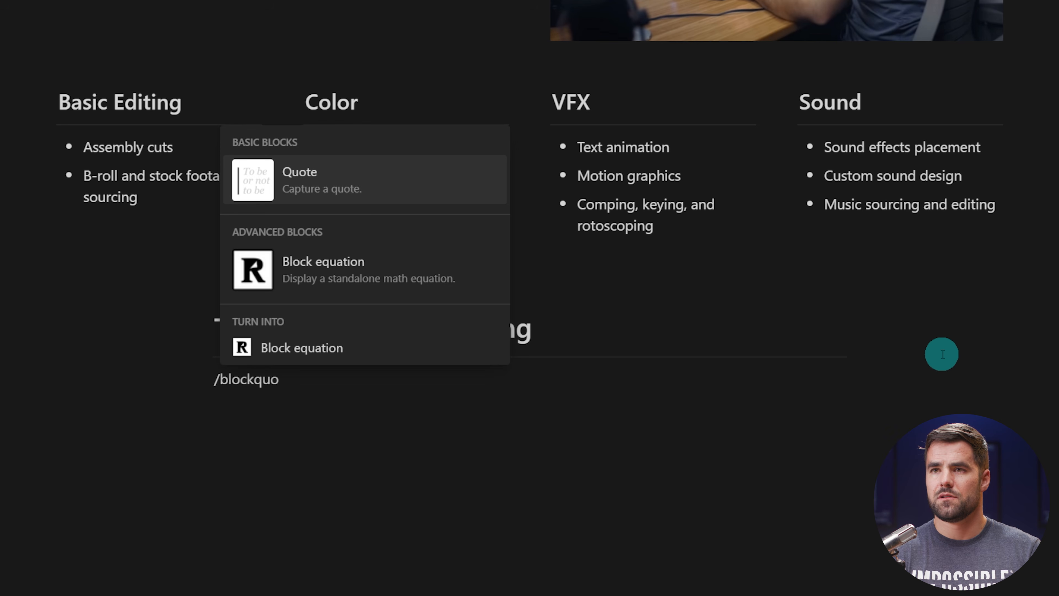
Clear the command text, insert a quote block below the divider, and paste the copied Hollywood aphorism into it.
key(BackSpace)
key(BackSpace)
key(BackSpace)
key(BackSpace)
key(BackSpace)
key(BackSpace)
key(BackSpace)
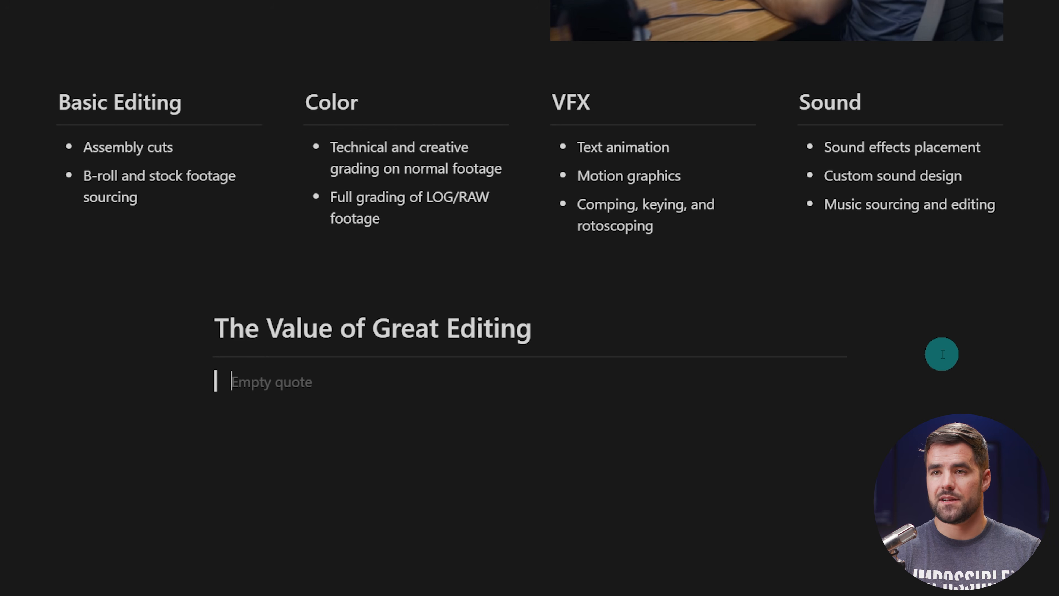
key(ctrl+v)
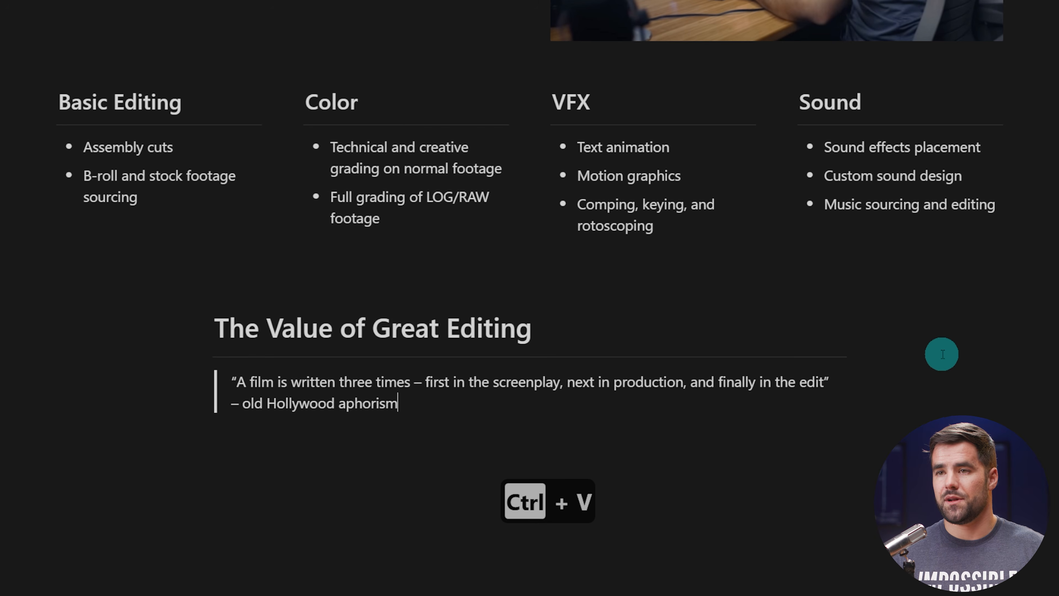
Copy the body text and analytics image columns of The Value of Great Editing from the finished page and paste them below the Hollywood quote.
scroll(942, 354, down, 1)
scroll(885, 267, down, 15)
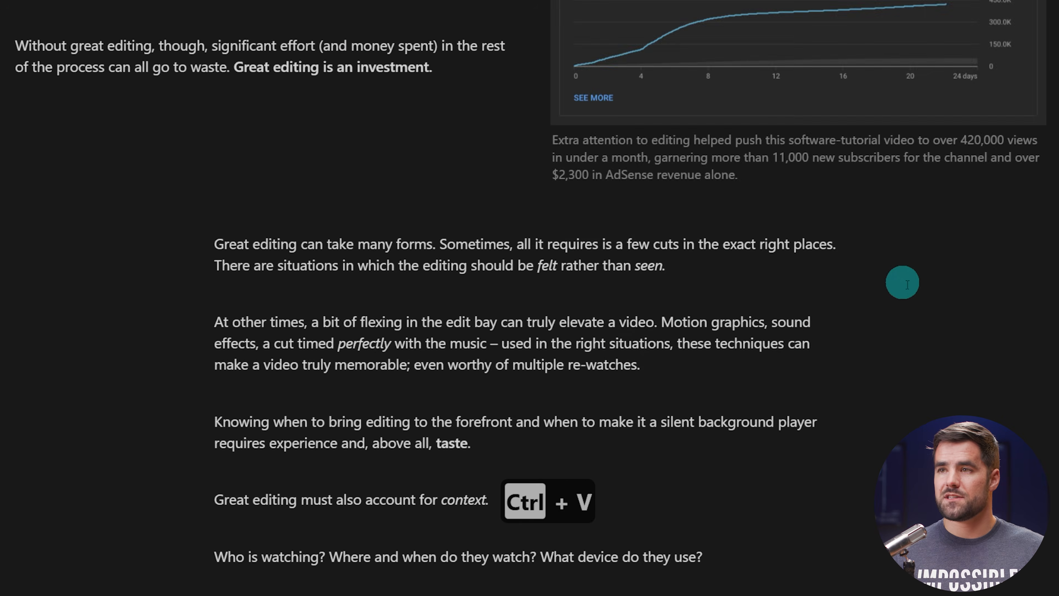
drag(993, 474, 233, 202)
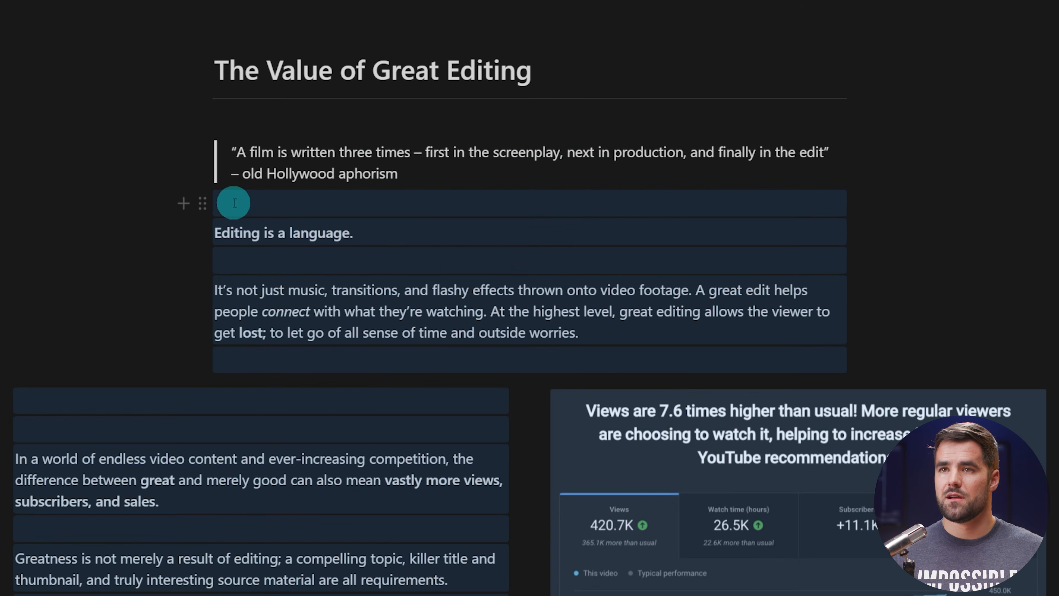
key(ctrl+c)
key(Delete)
key(ctrl+v)
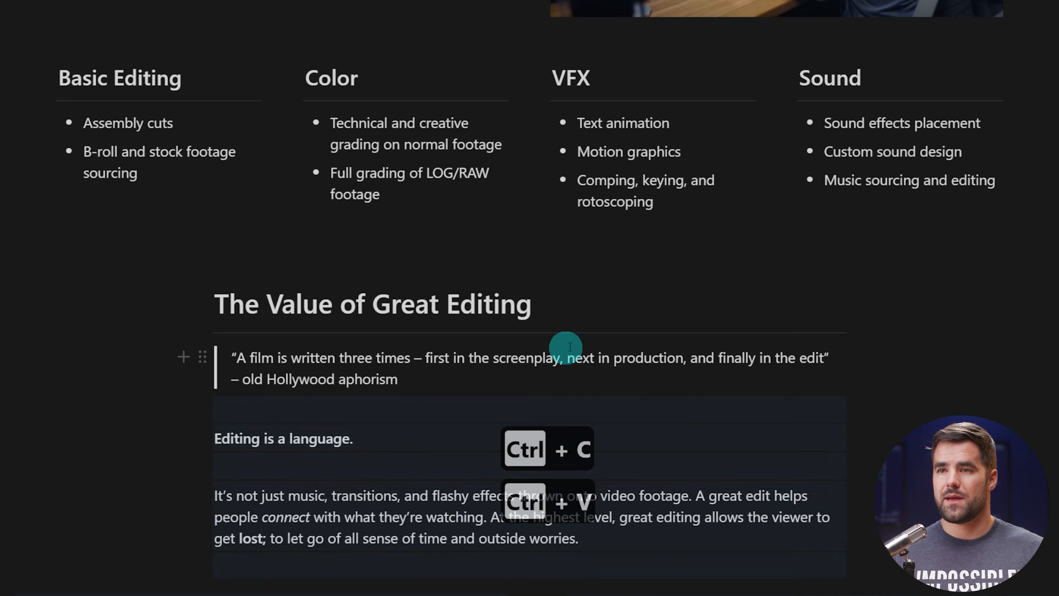
scroll(408, 199, down, 8)
scroll(414, 291, down, 4)
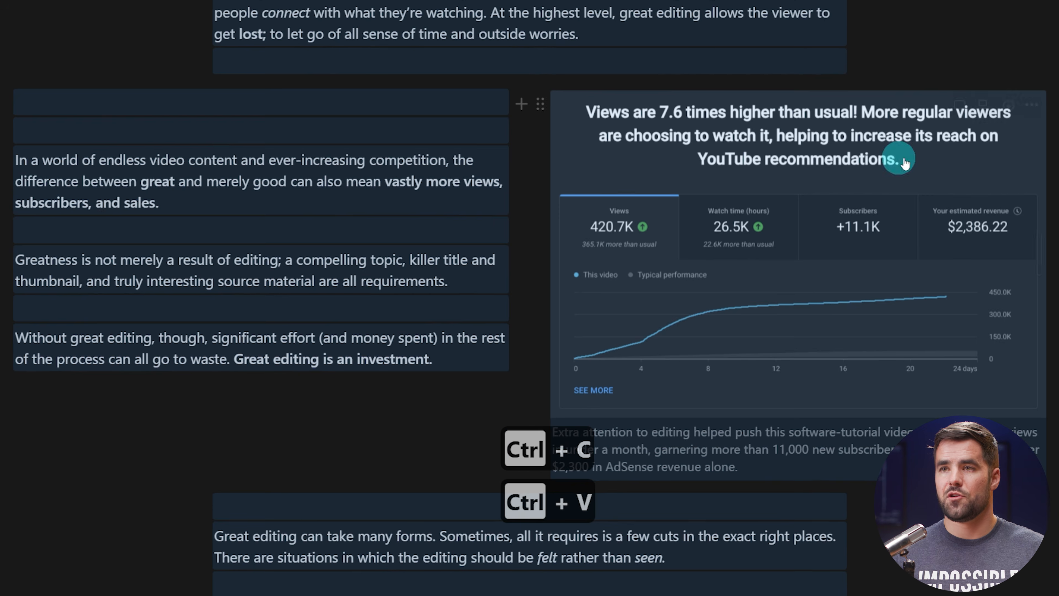
click(1054, 137)
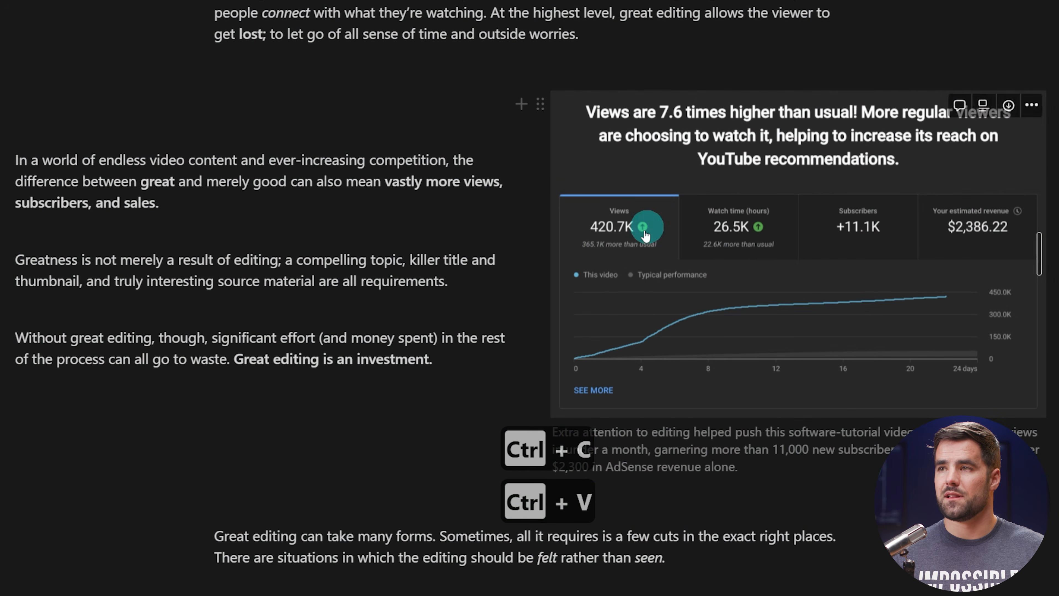
Review the pasted editing text and examine the finished page's contact form and FAQ's section with its toggle questions.
scroll(579, 337, down, 20)
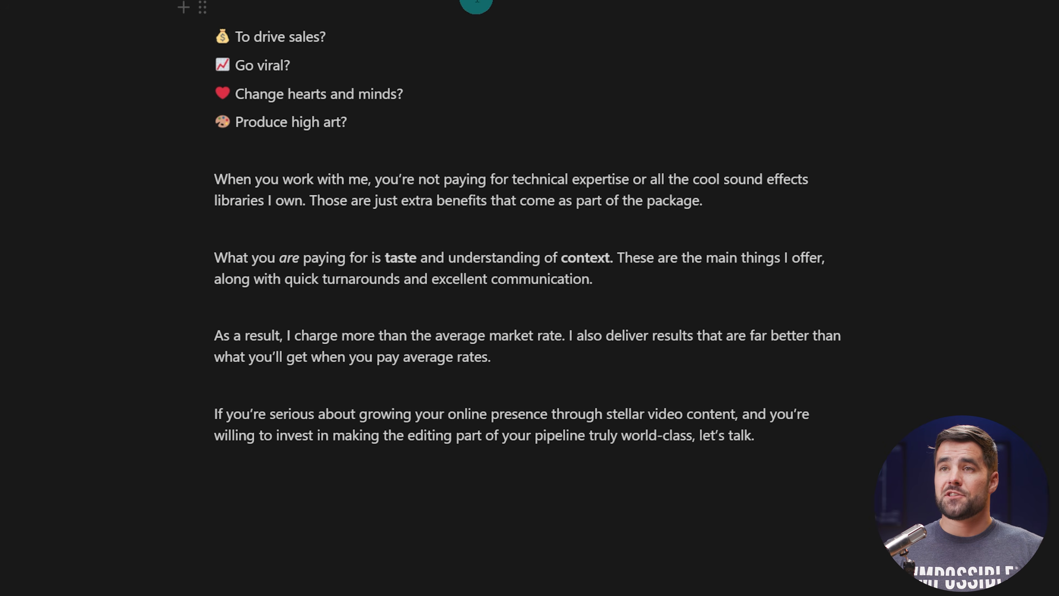
scroll(738, 199, up, 12)
scroll(866, 289, down, 13)
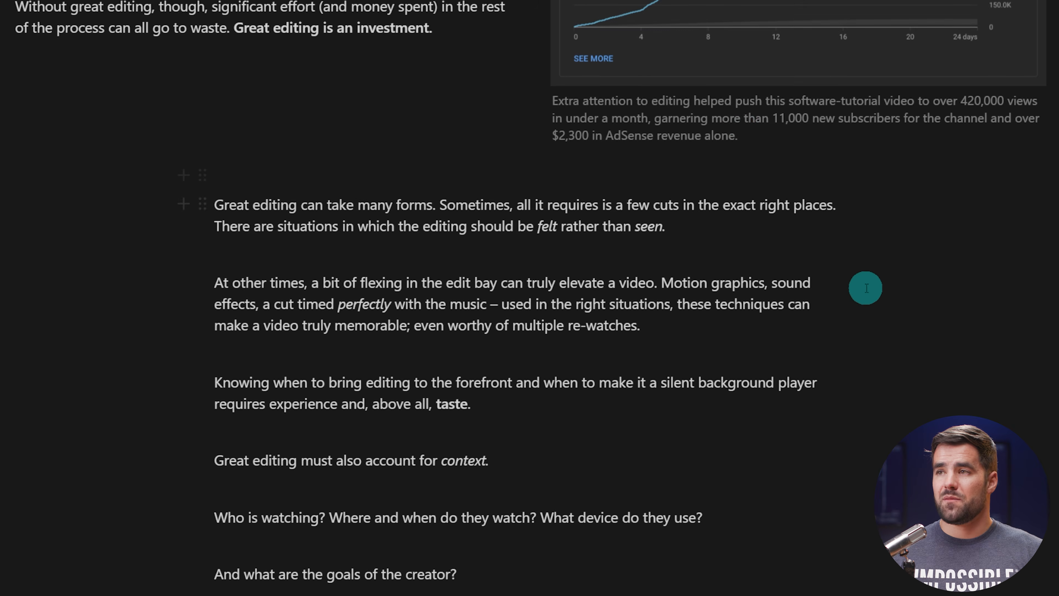
scroll(873, 295, down, 6)
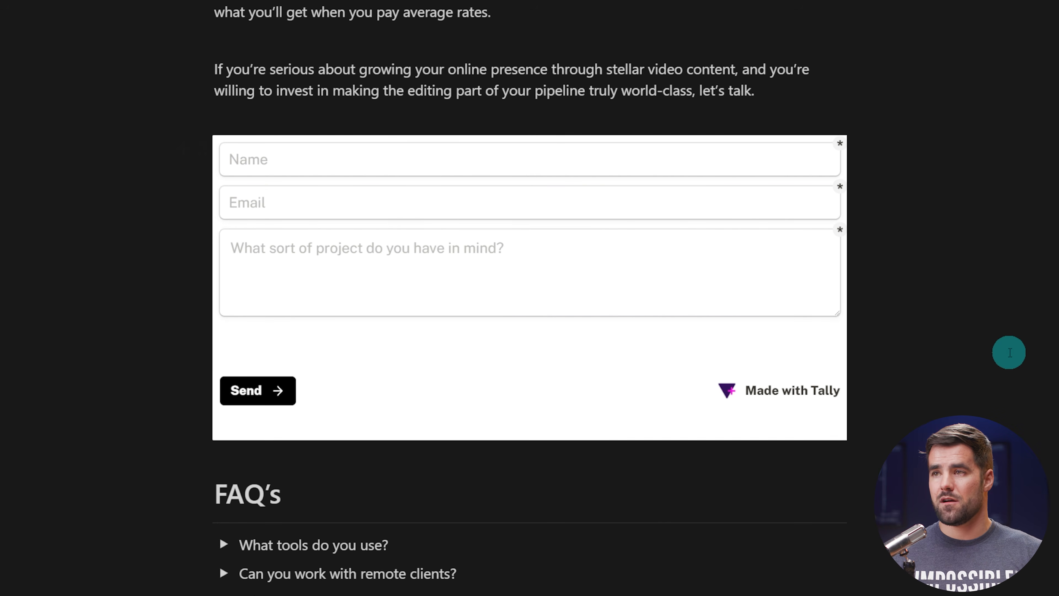
scroll(1001, 350, down, 5)
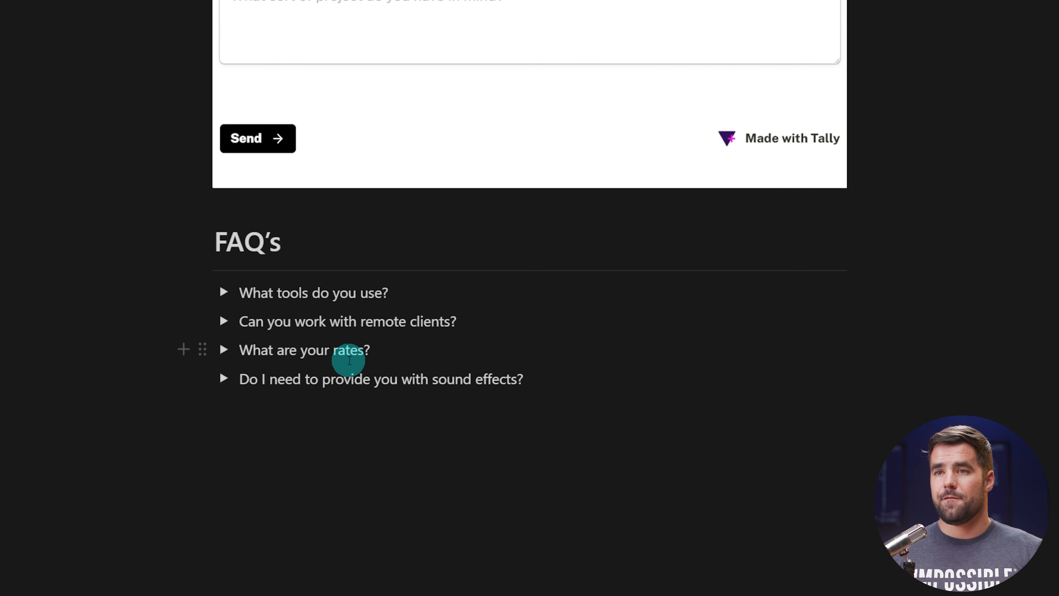
drag(449, 433, 260, 237)
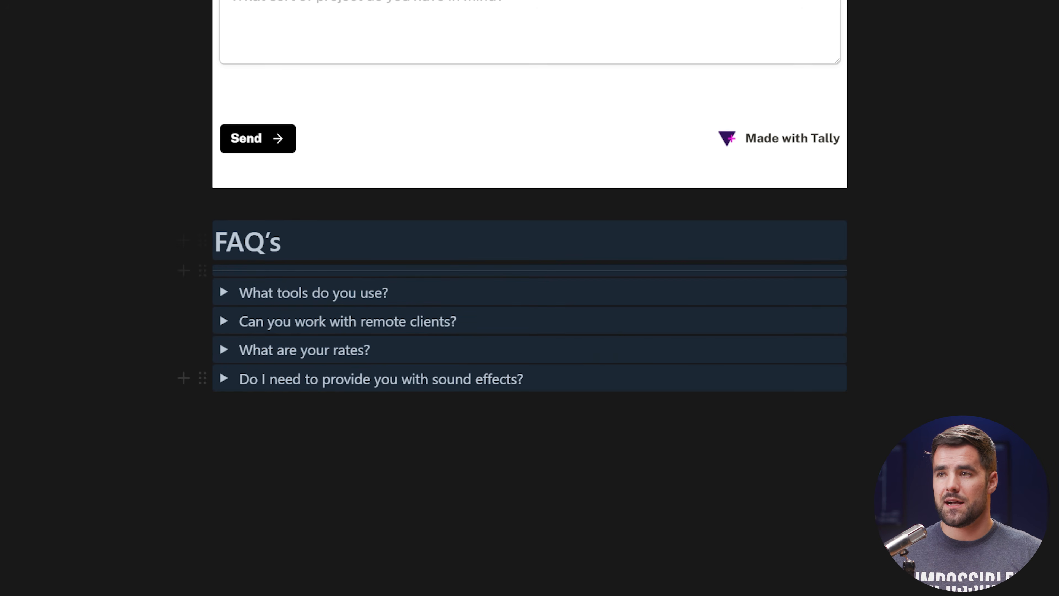
click(933, 450)
scroll(932, 423, up, 5)
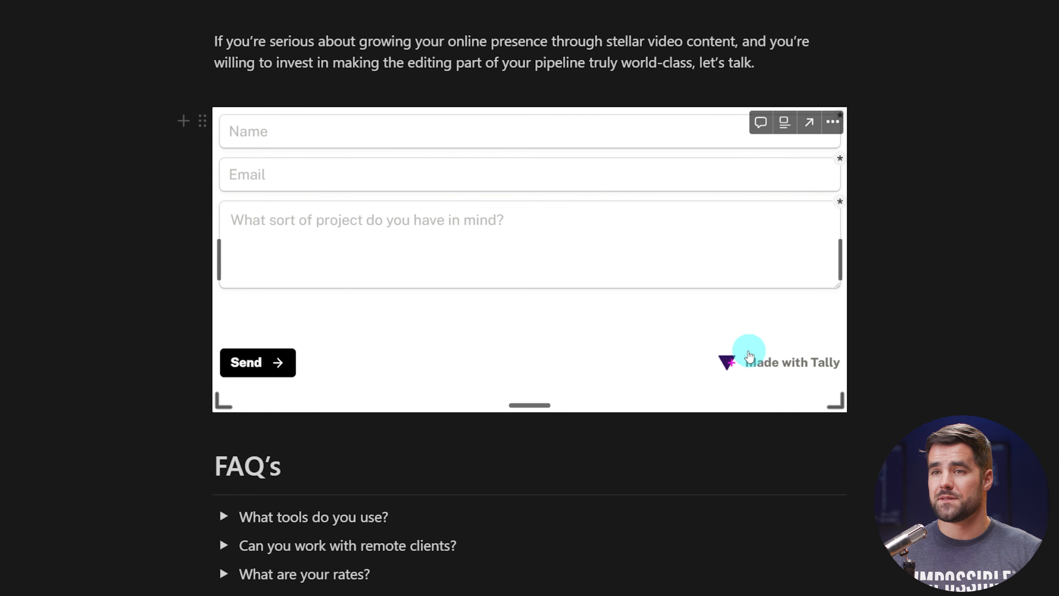
scroll(780, 374, down, 5)
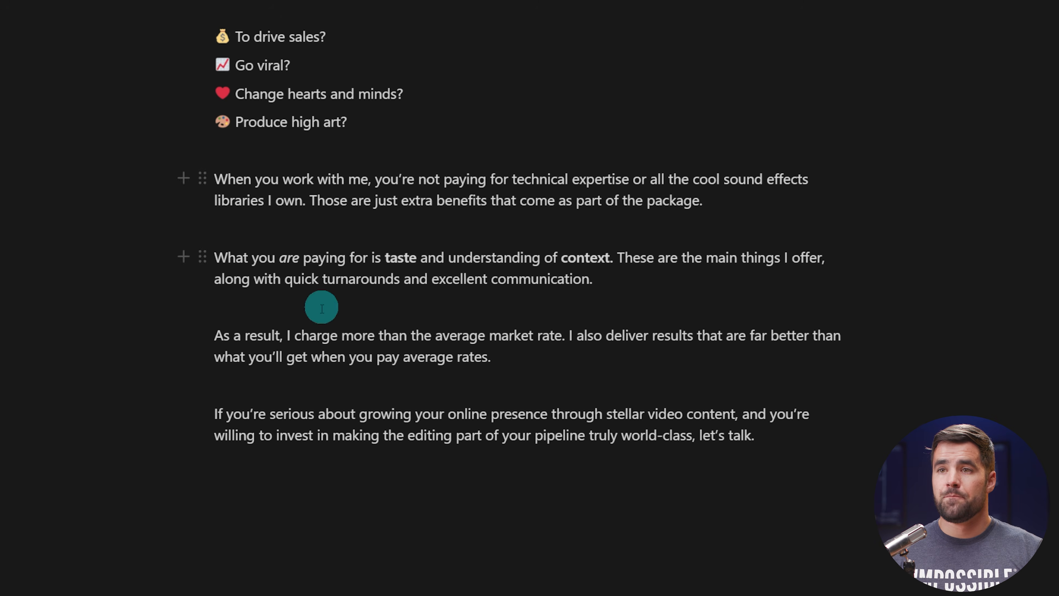
Try a Heading 1 block in the empty line below the closing paragraph, using both the slash command and the markdown shorthand.
scroll(321, 308, down, 1)
click(360, 429)
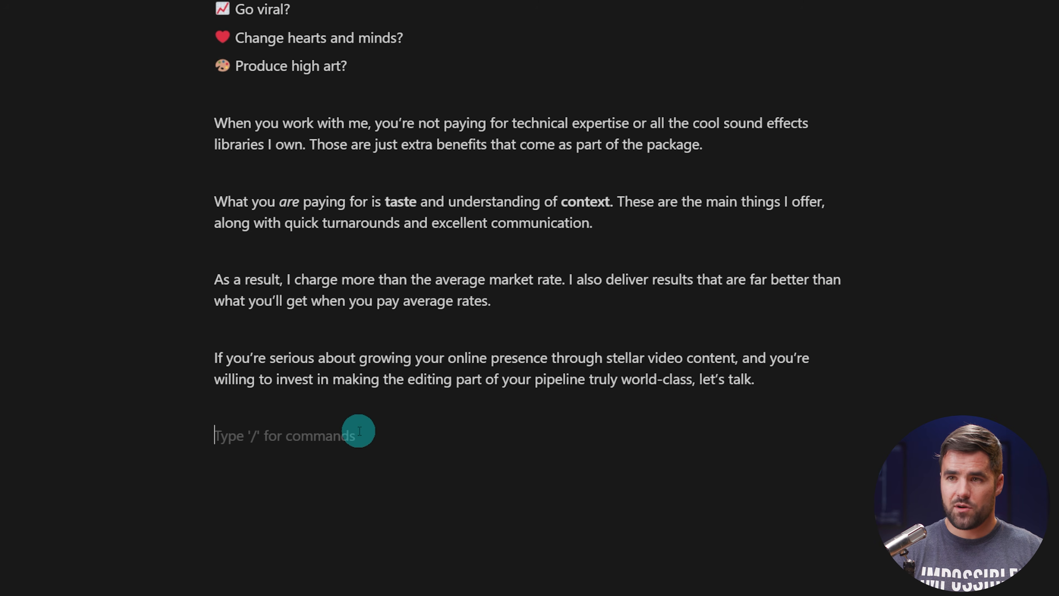
text(/1)
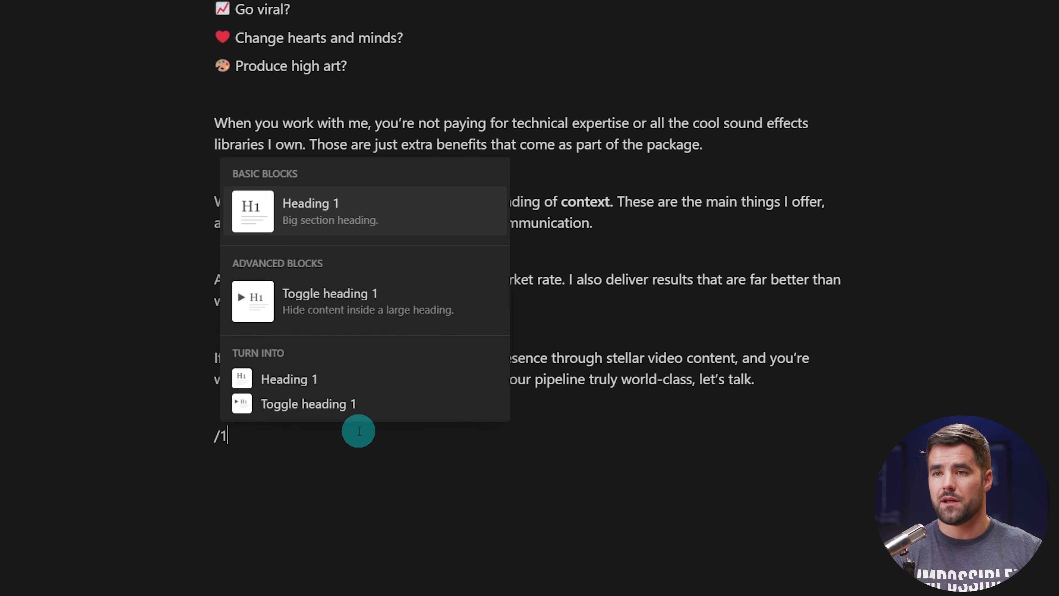
key(BackSpace)
key(BackSpace)
text(#)
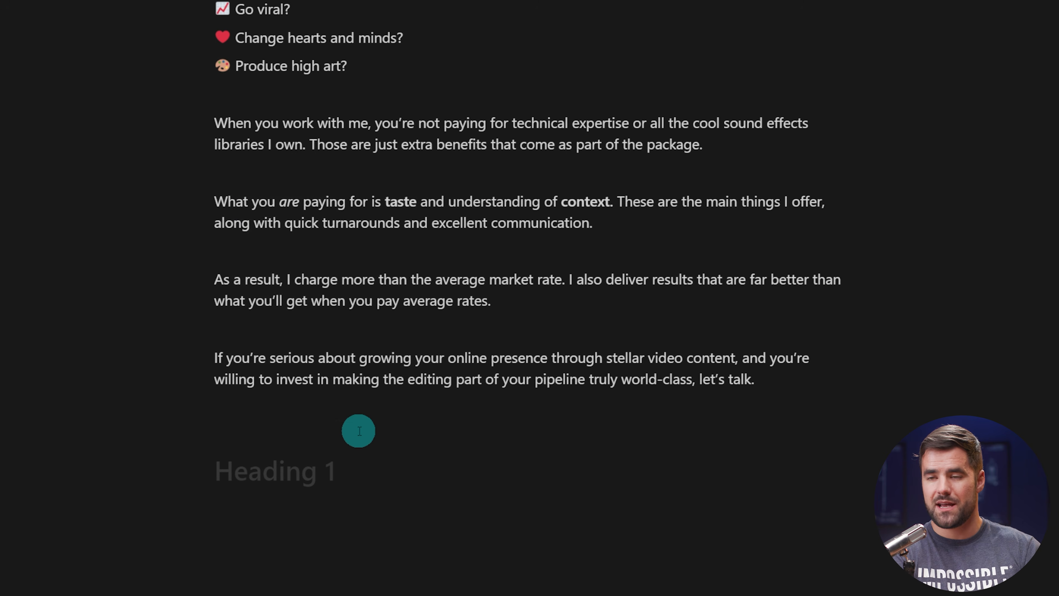
key(BackSpace)
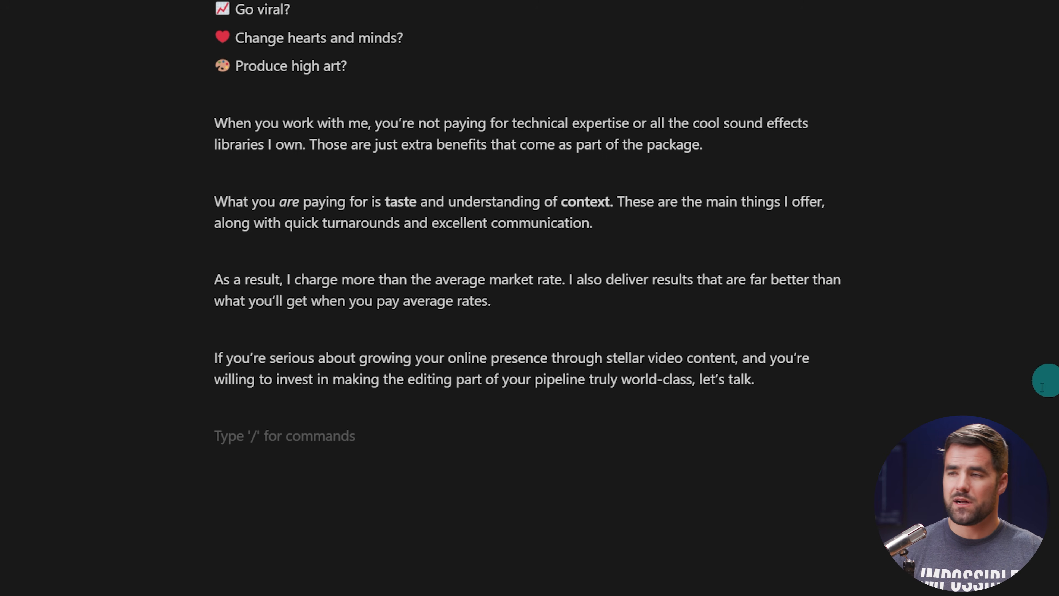
Try a toggle Heading 1 below the closing paragraph by combining the toggle and heading shorthands in either order.
scroll(1055, 377, down, 1)
text(> )
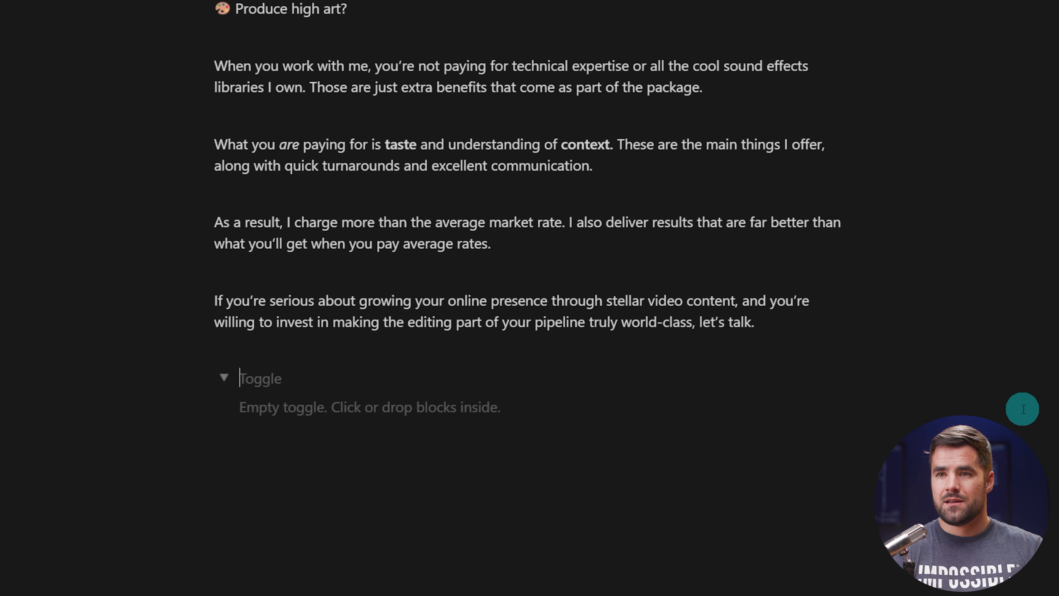
text(#)
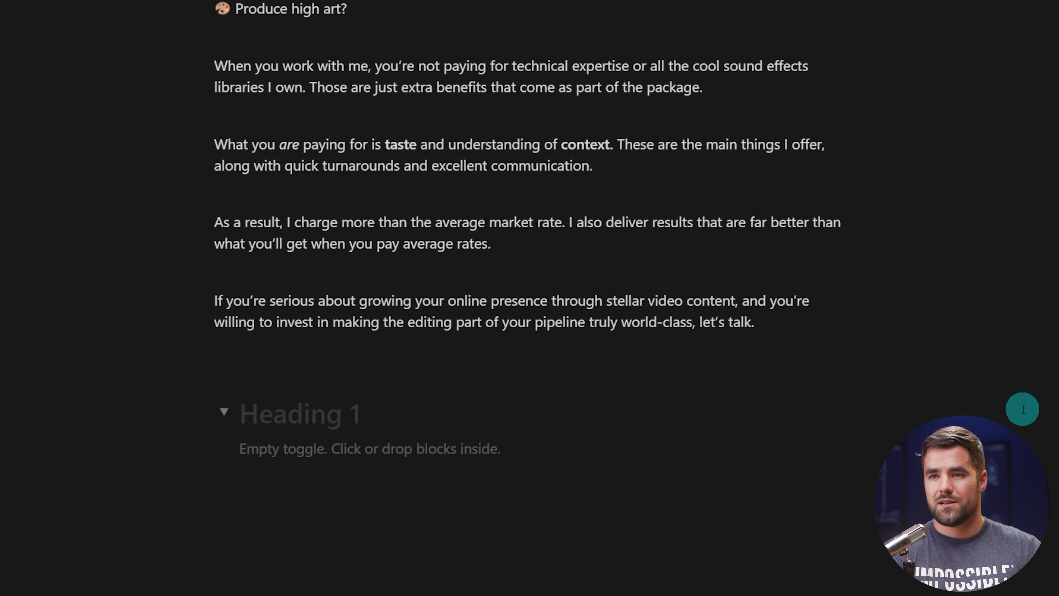
key(BackSpace)
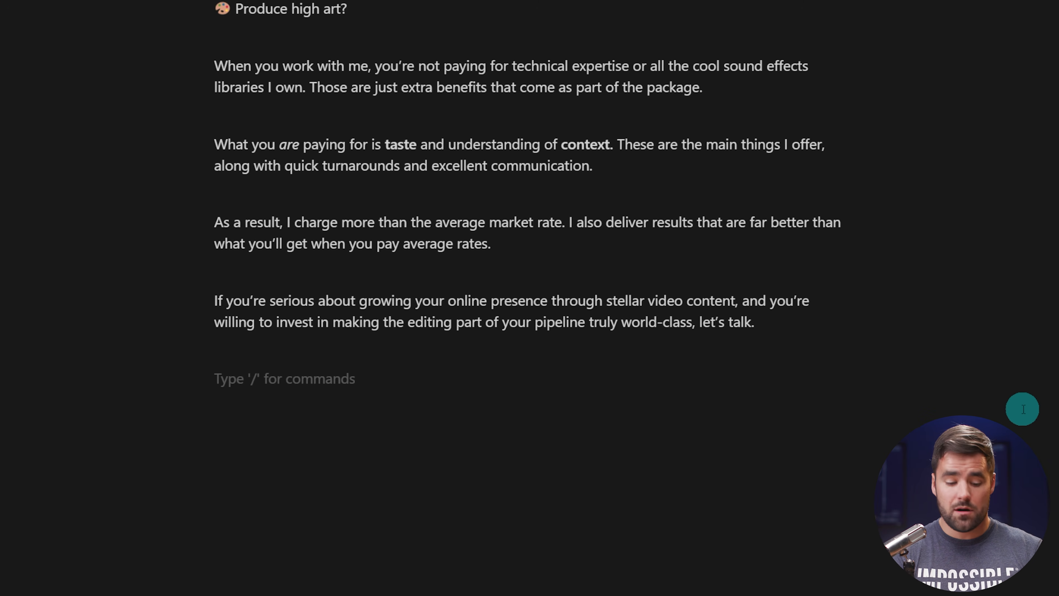
text(# >)
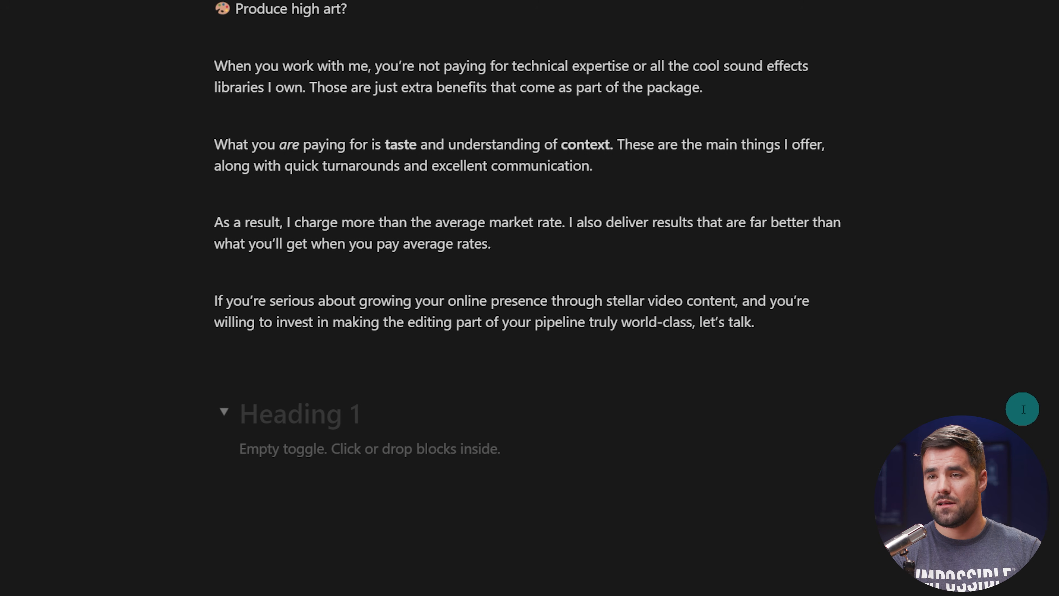
key(BackSpace)
key(BackSpace)
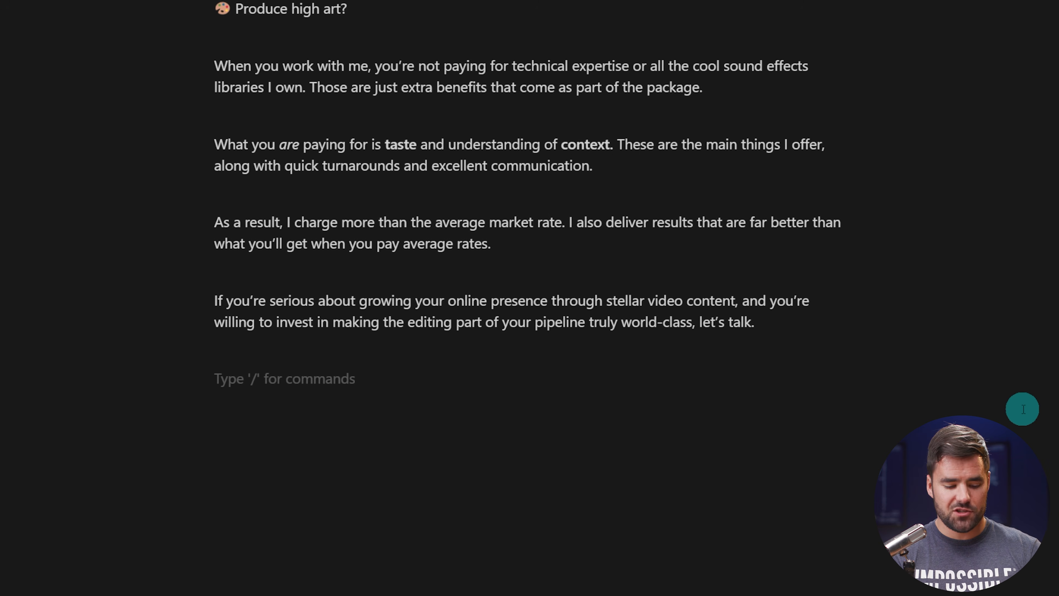
Add a Heading 1 reading "FAQ's" with a divider beneath it, below the closing paragraph.
text(/h1)
key(Return)
text(FA)
text(---)
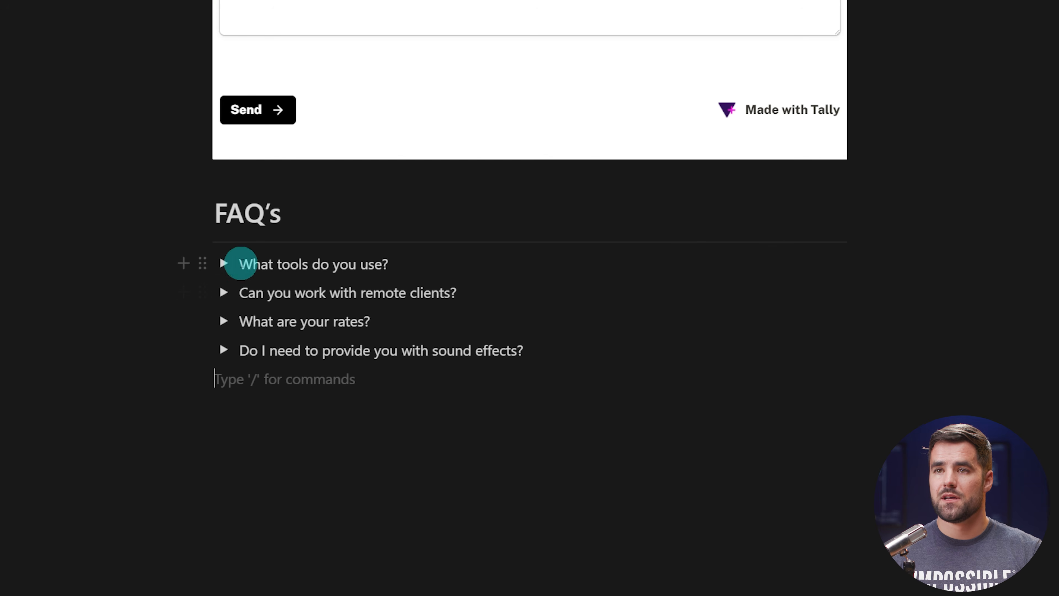
click(240, 264)
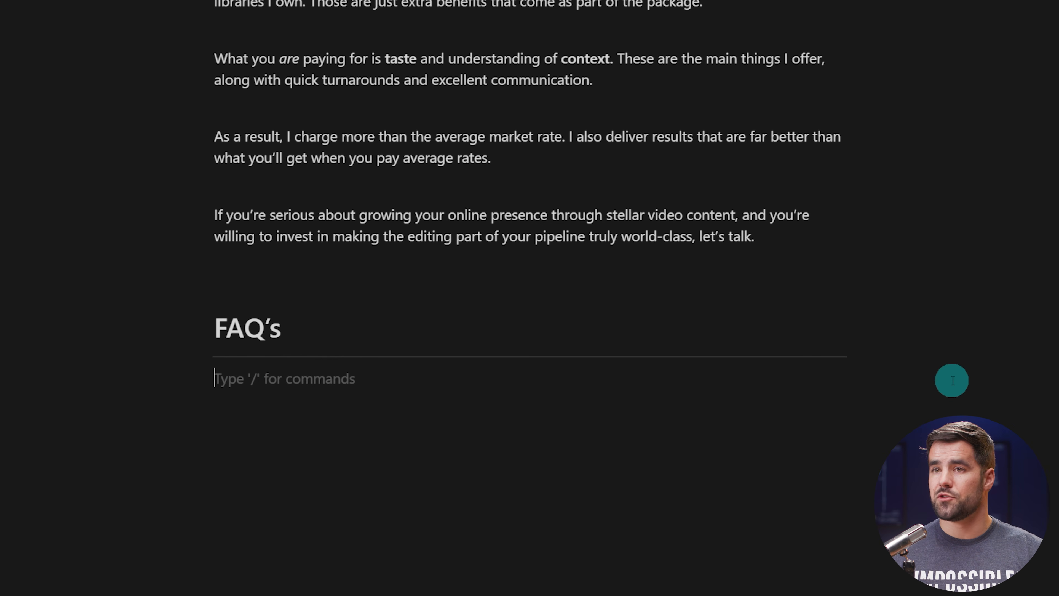
Insert a toggle list block below the FAQ's divider with the slash command, and recreate it using the markdown shorthand.
text(/togg)
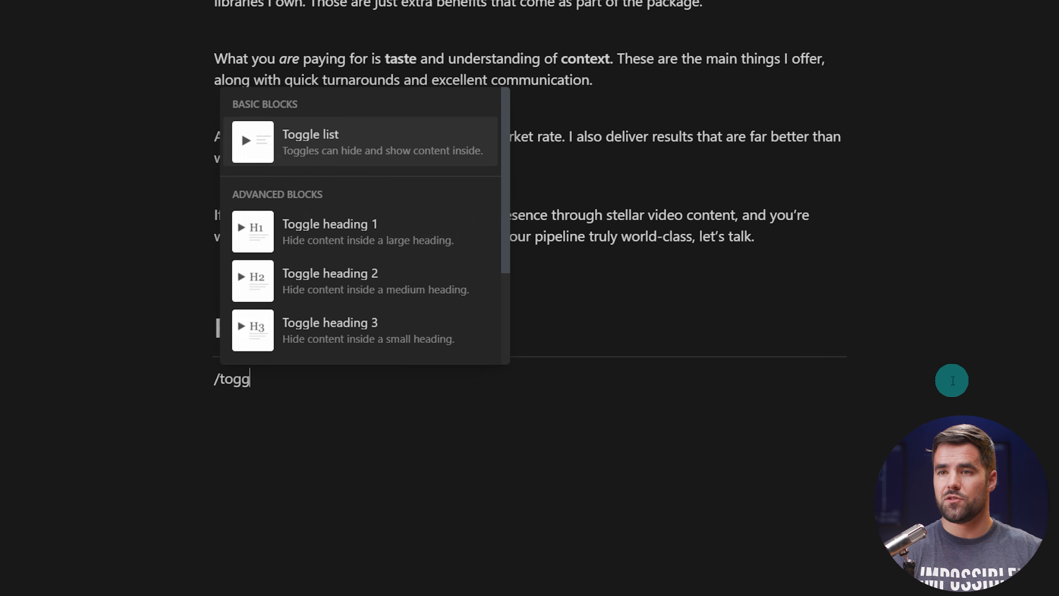
key(Return)
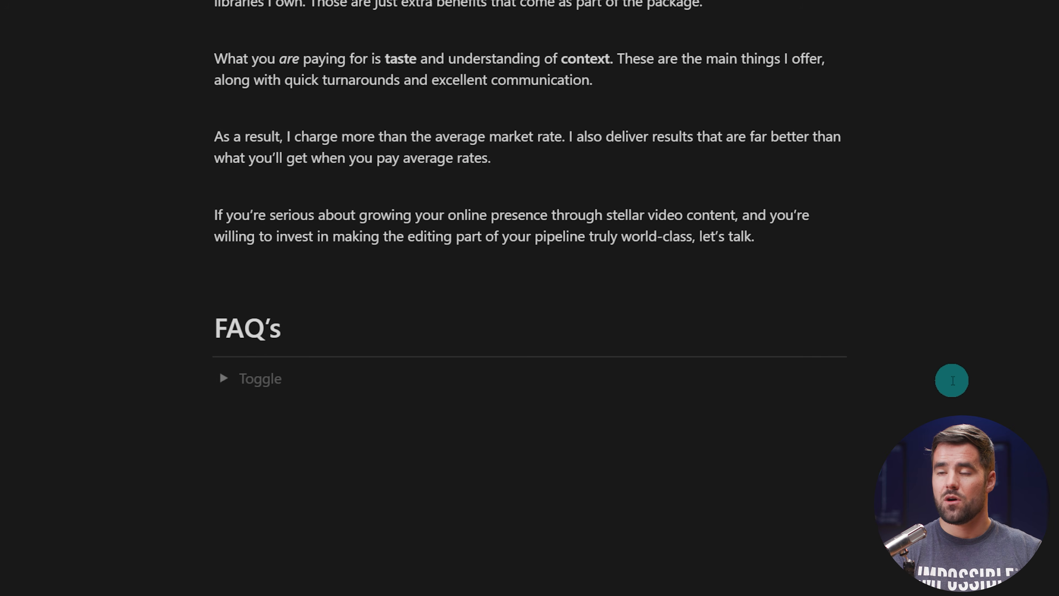
key(BackSpace)
text(>)
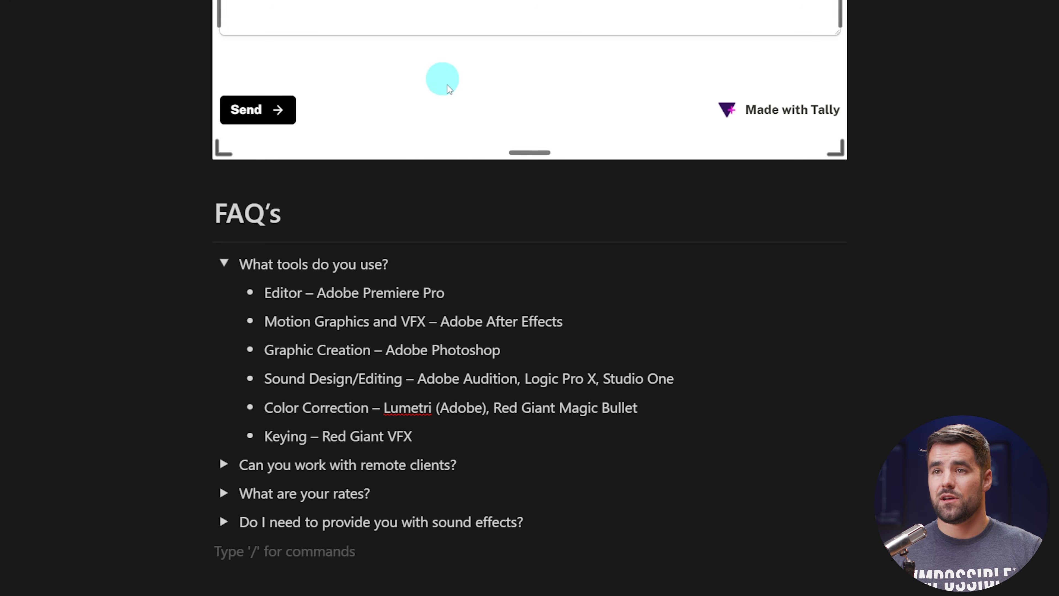
Examine the answers inside the finished page's FAQ toggles on tools, remote clients, rates and sound effects, and collapse them all again.
drag(396, 266, 232, 265)
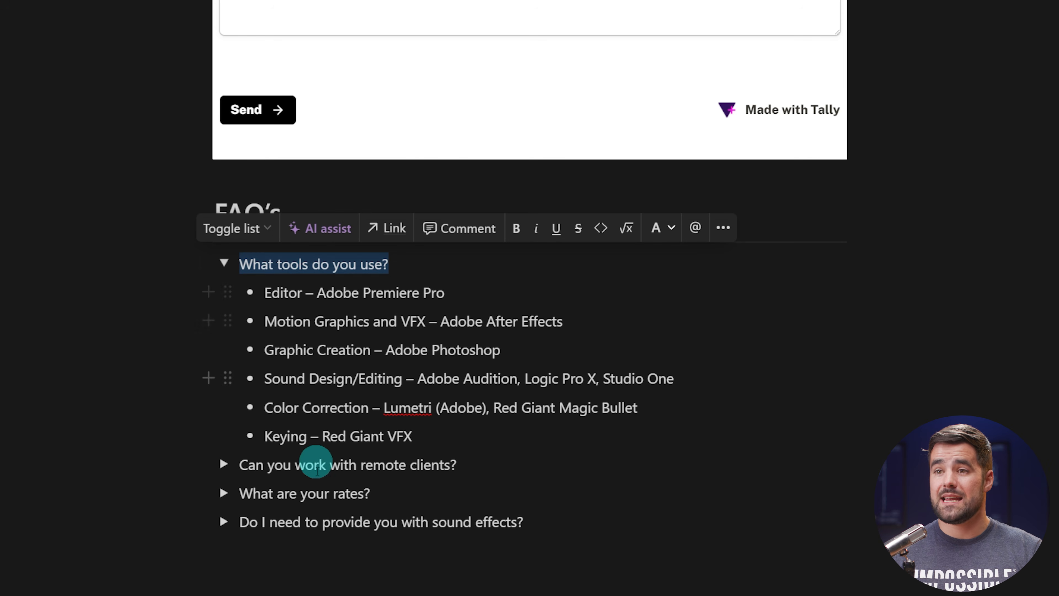
click(224, 464)
scroll(275, 436, down, 3)
scroll(275, 436, down, 3)
click(221, 396)
scroll(224, 376, down, 4)
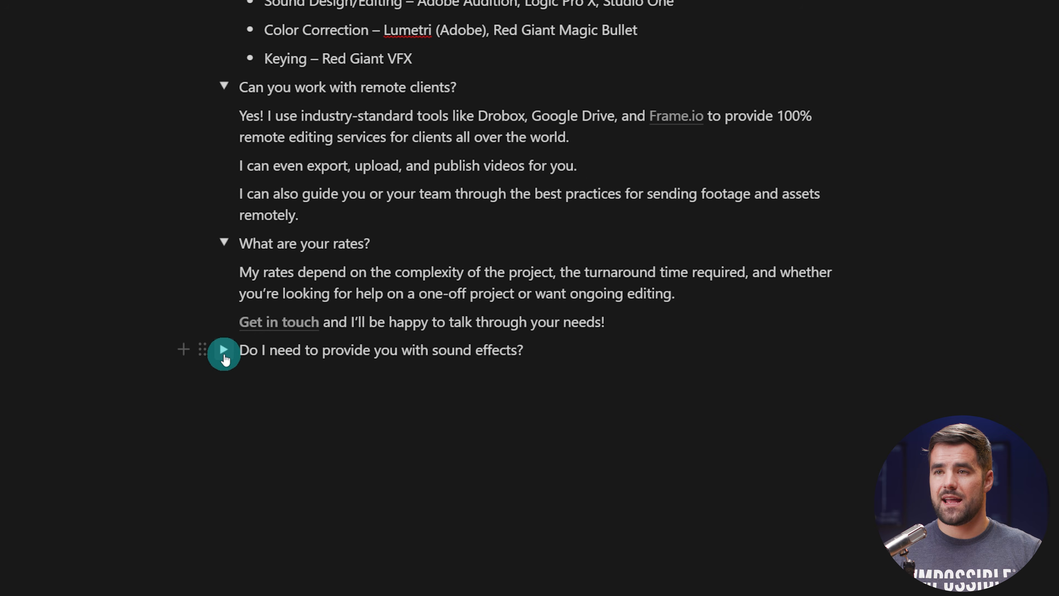
click(224, 353)
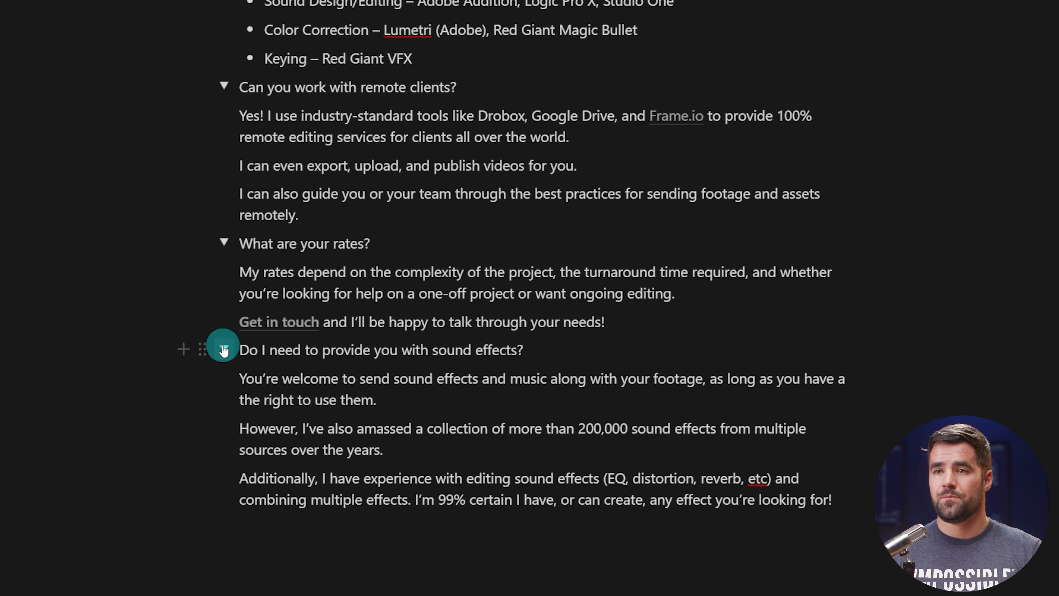
click(225, 350)
click(224, 243)
click(225, 166)
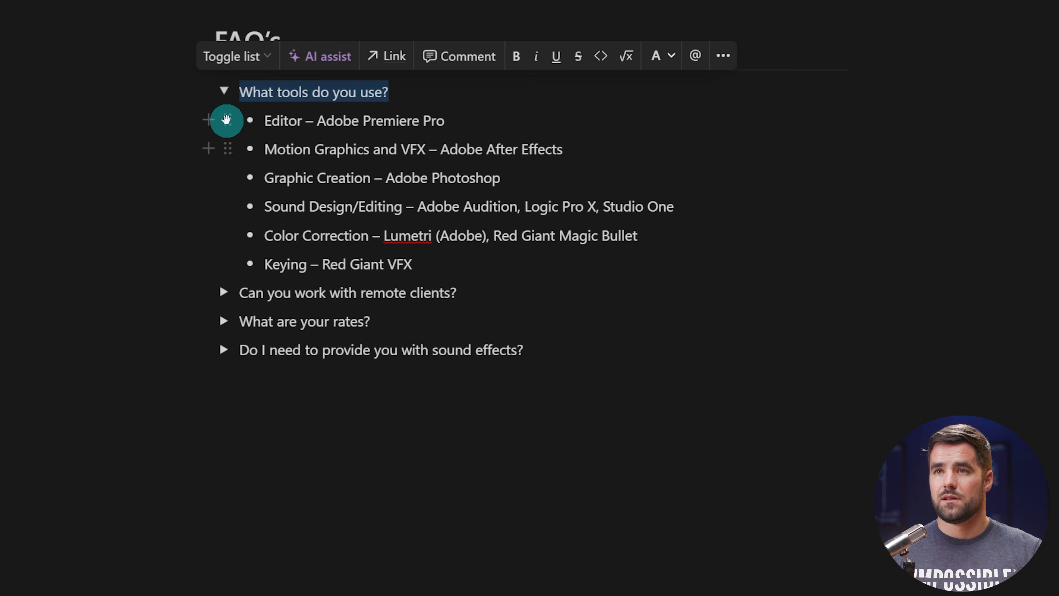
click(224, 92)
Copy the four FAQ toggles from the finished page and paste them unsynced below the FAQ's divider in place of the empty toggle.
drag(534, 413, 261, 269)
key(ctrl+c)
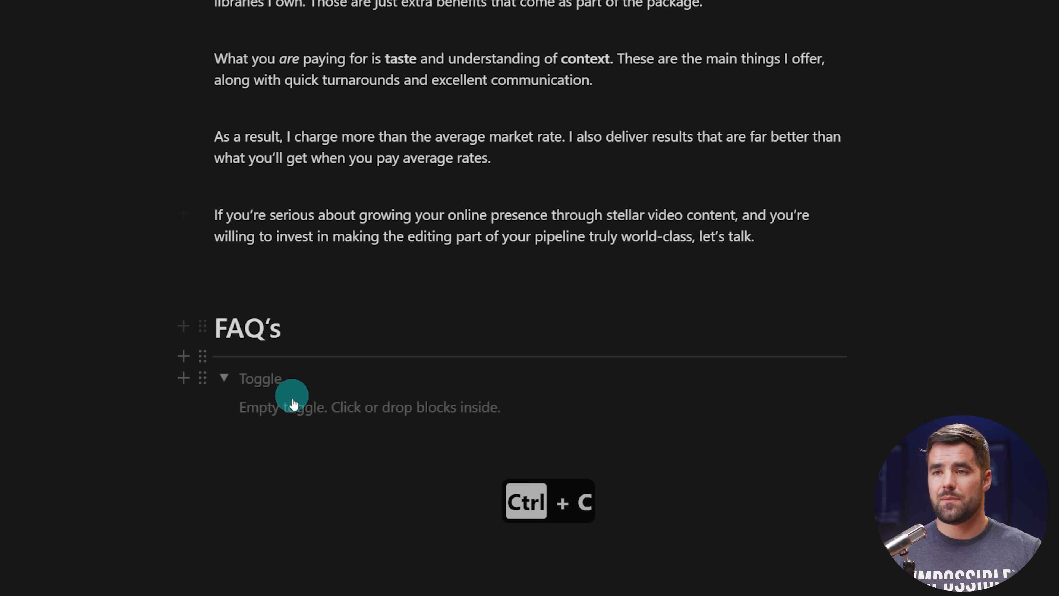
click(294, 403)
drag(352, 455, 246, 377)
key(Delete)
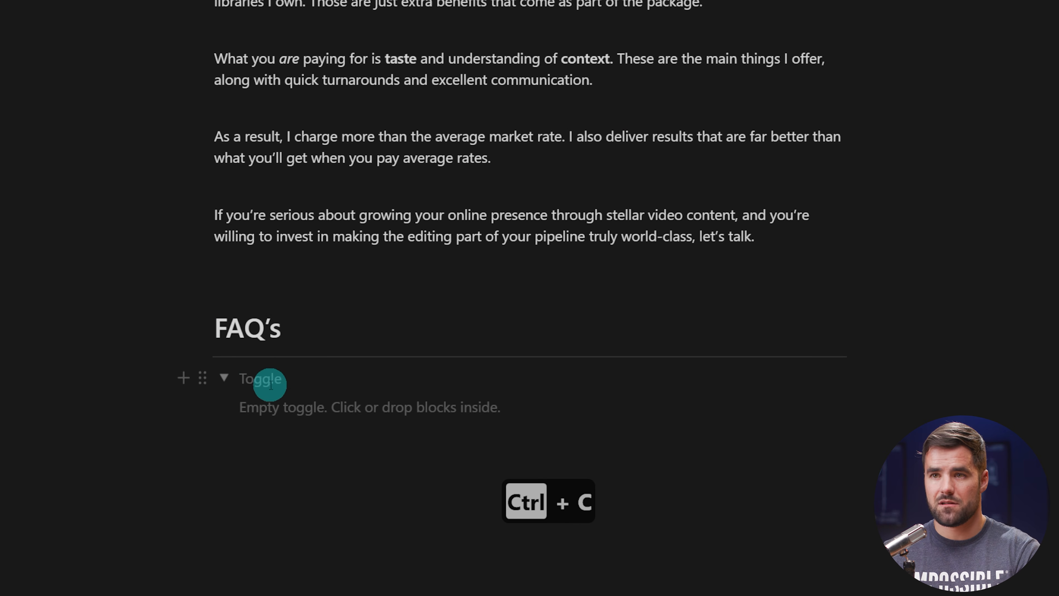
key(BackSpace)
key(ctrl+v)
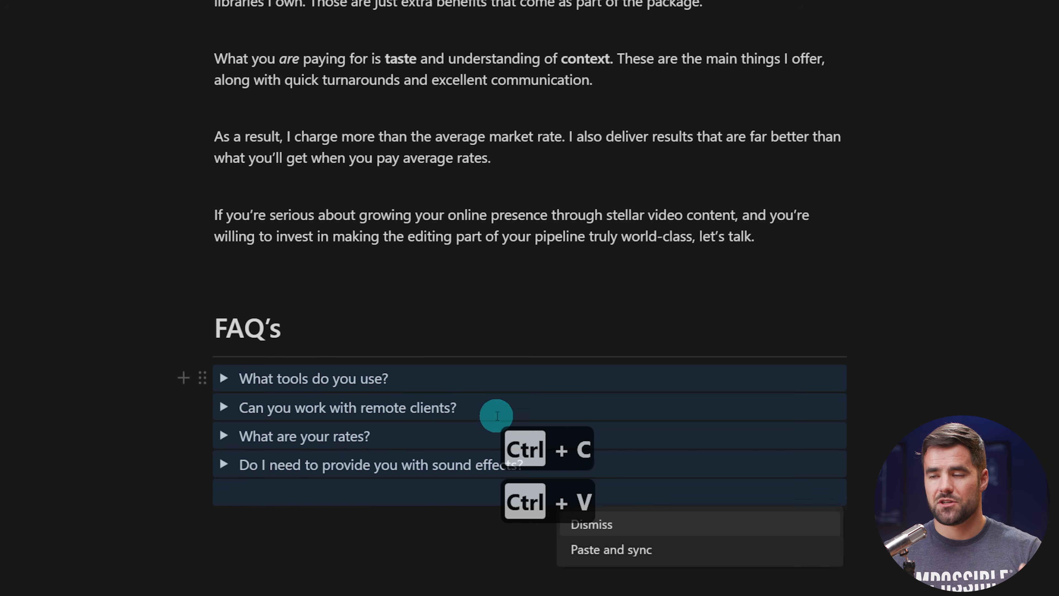
click(622, 527)
Remove the link from "Get in touch" in the answer to "What are your rates?" and collapse that toggle.
click(219, 456)
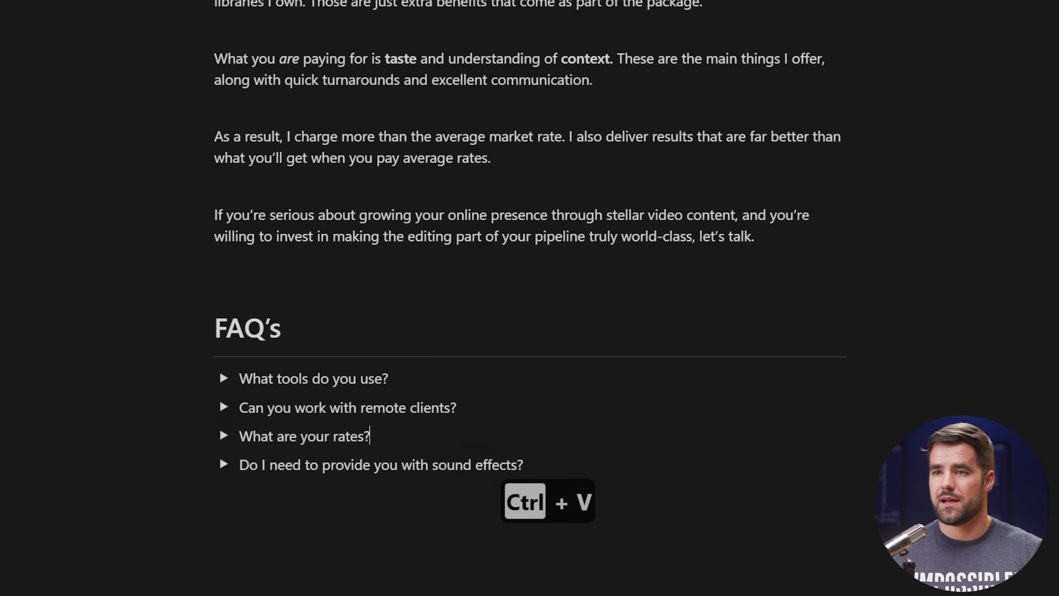
click(224, 436)
scroll(226, 426, down, 3)
mouse_move(271, 414)
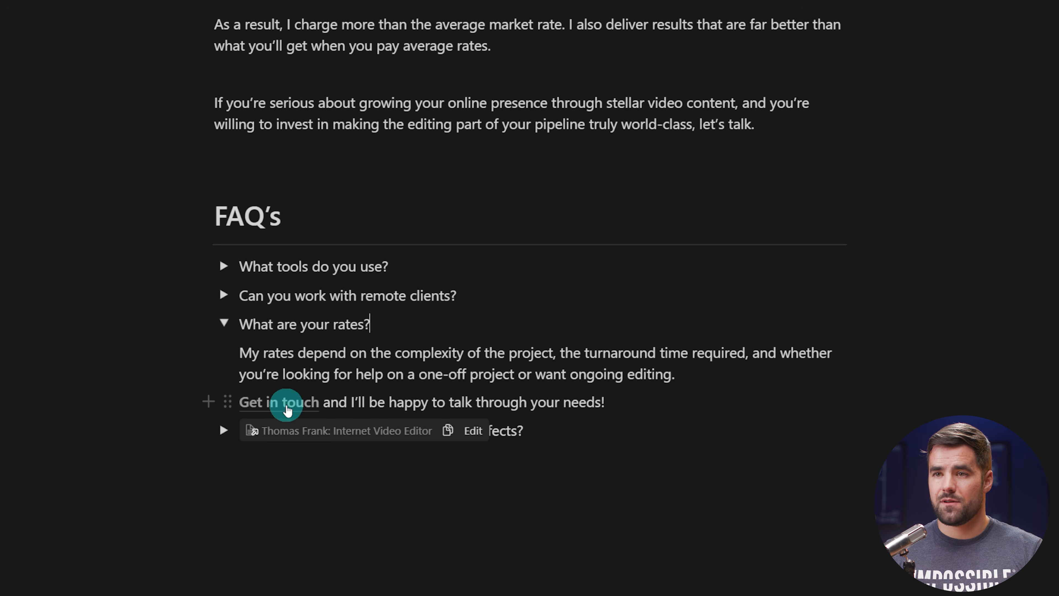
click(475, 431)
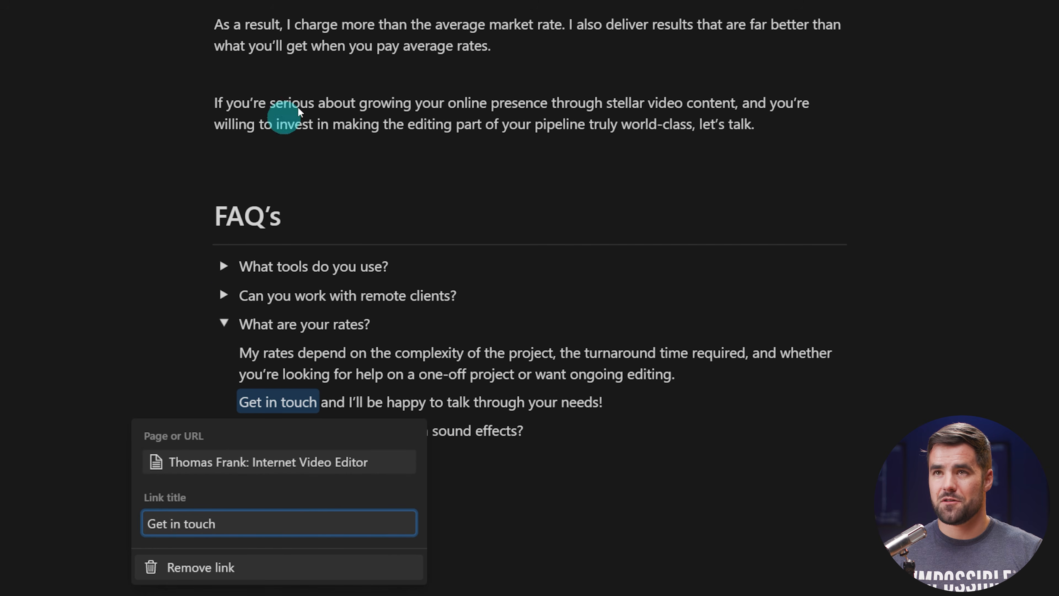
click(194, 566)
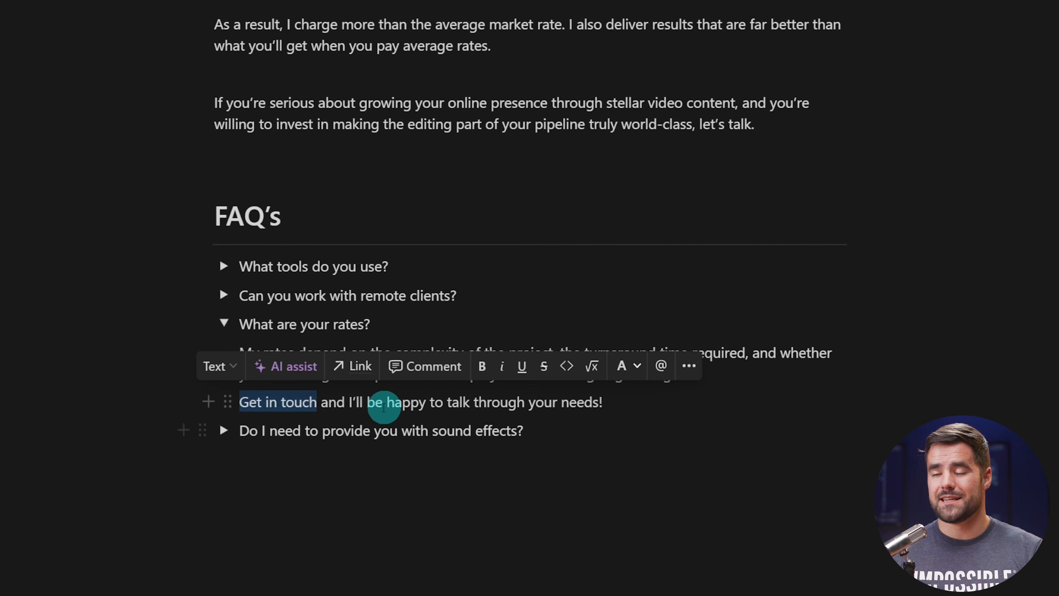
click(376, 403)
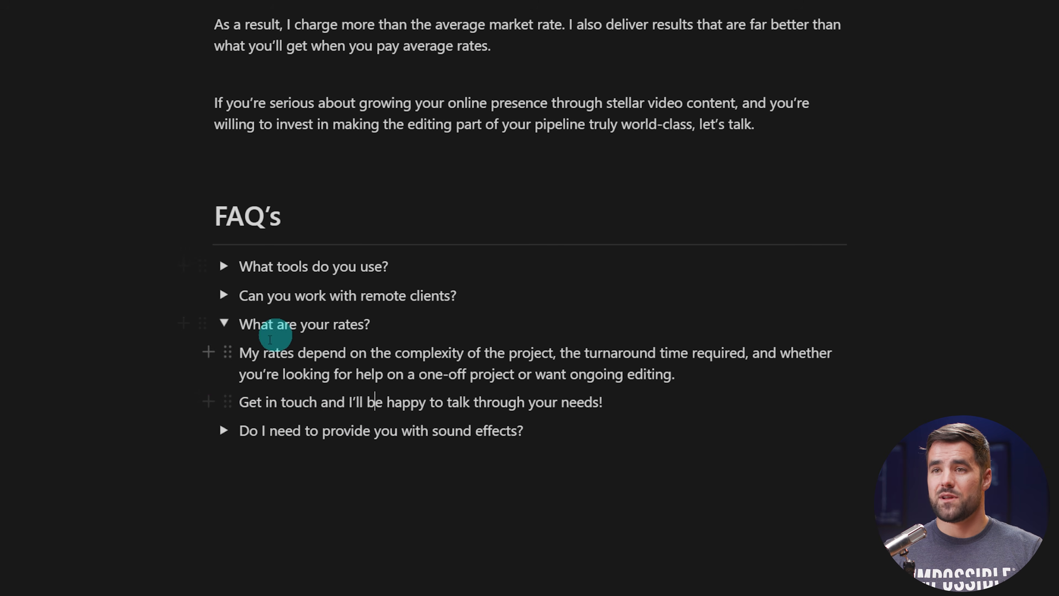
click(224, 323)
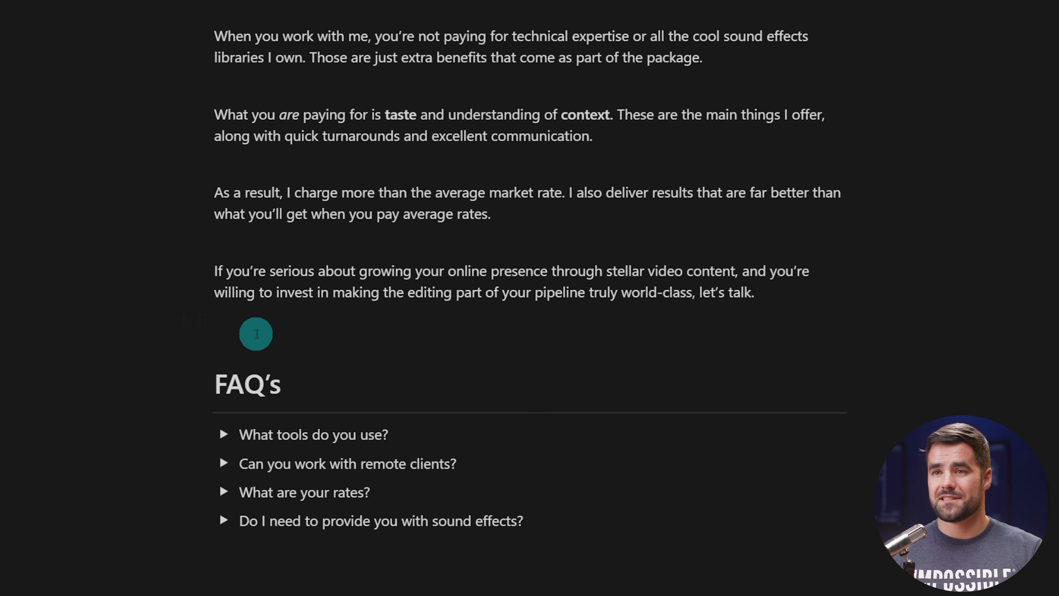
Switch to the Tally website and look over the form builder demo on its homepage.
key(Return)
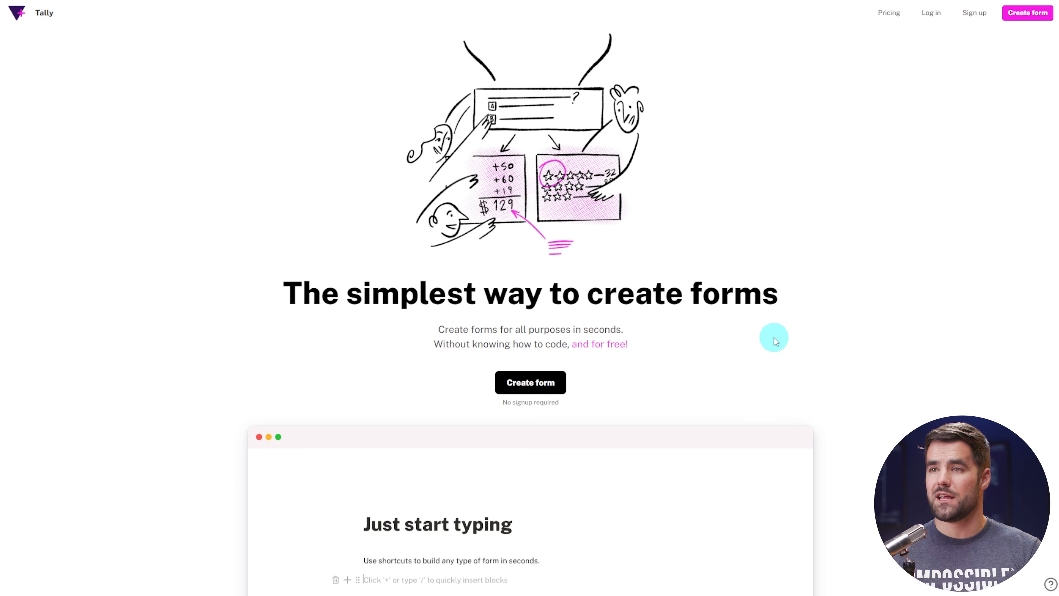
scroll(780, 334, down, 8)
scroll(667, 271, up, 1)
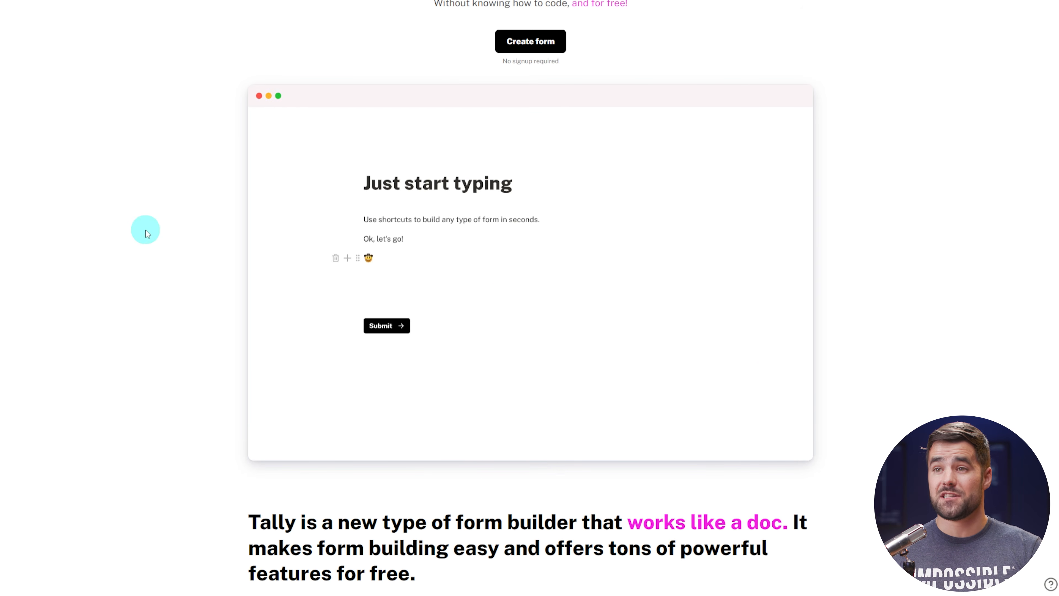
scroll(679, 295, up, 1)
scroll(679, 294, up, 7)
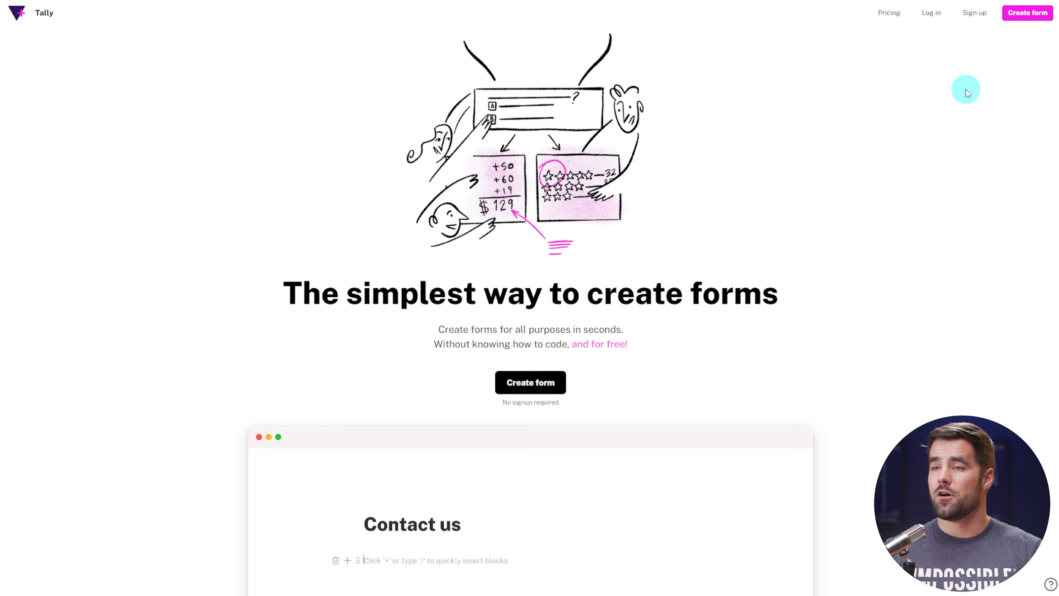
Log in to Tally and create a new form titled "Video Editing Interest Form".
click(925, 16)
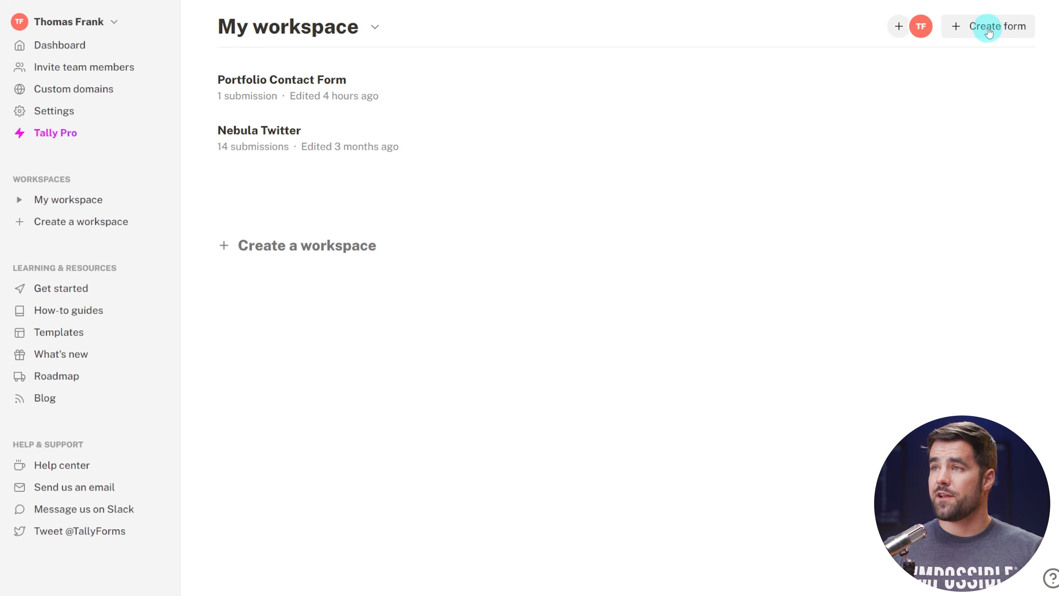
click(985, 28)
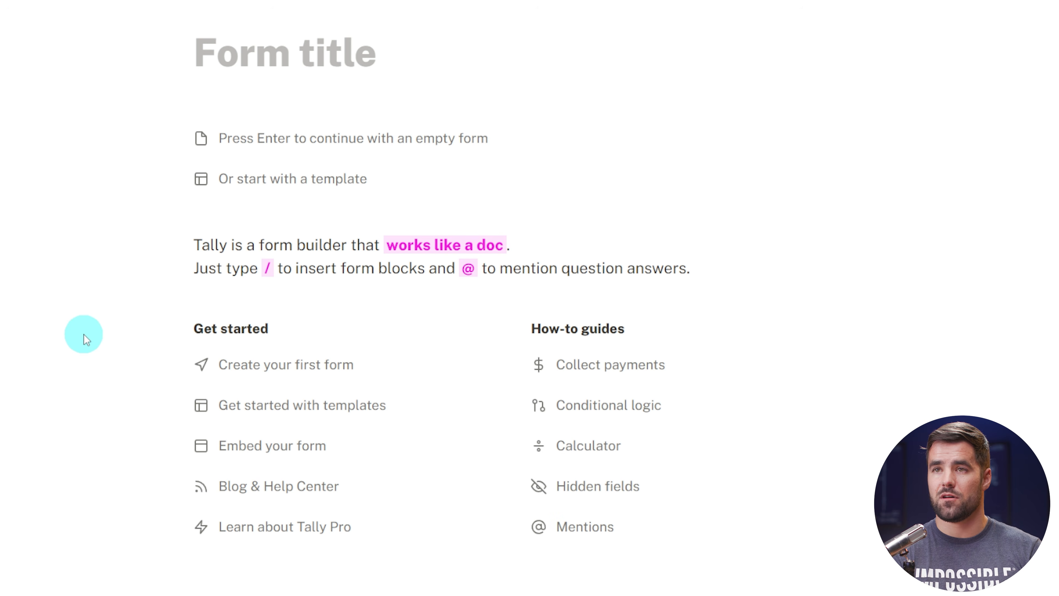
text(Video Editing INter)
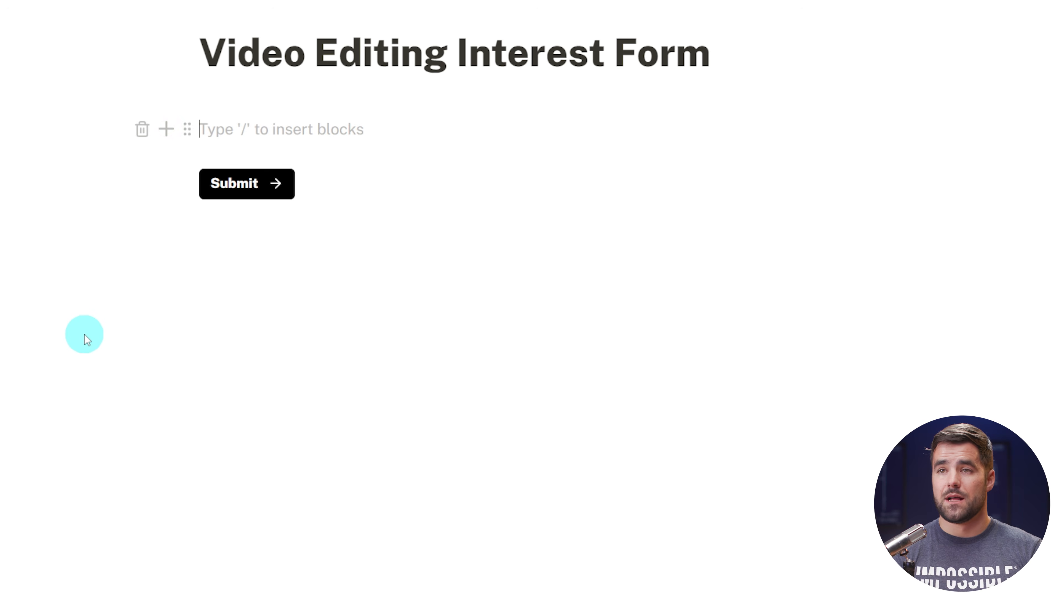
Browse the available form blocks and add a short answer field labelled "Name" below the form title.
text(/)
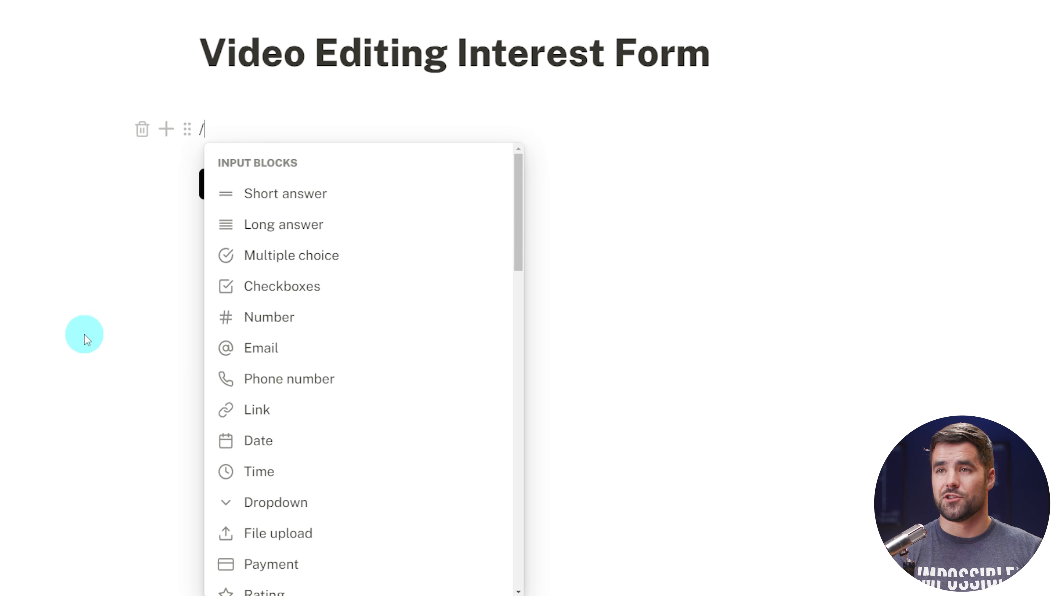
scroll(312, 276, down, 5)
scroll(313, 276, down, 20)
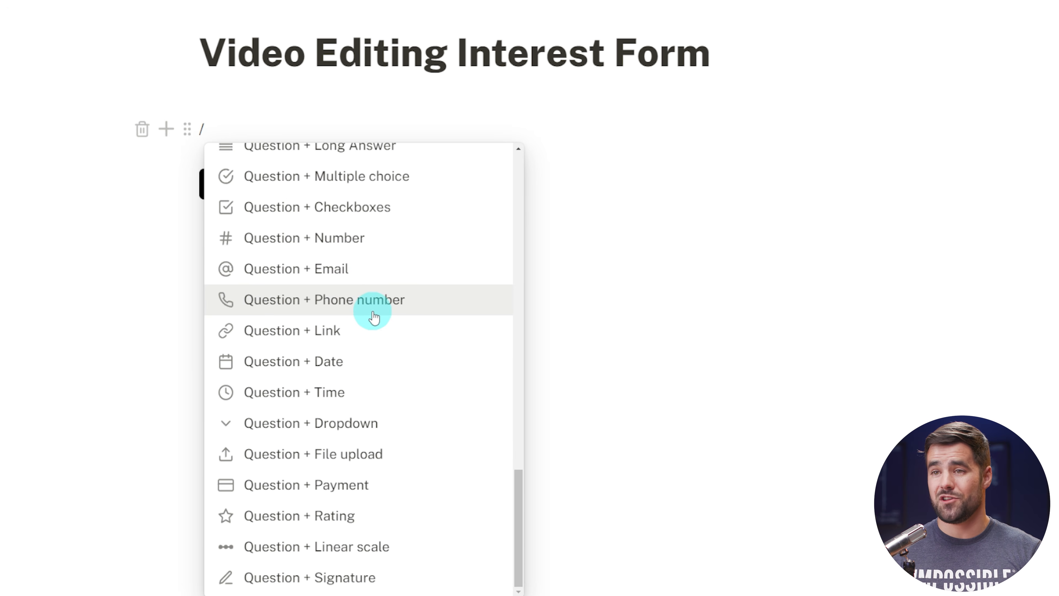
scroll(371, 307, up, 20)
click(315, 194)
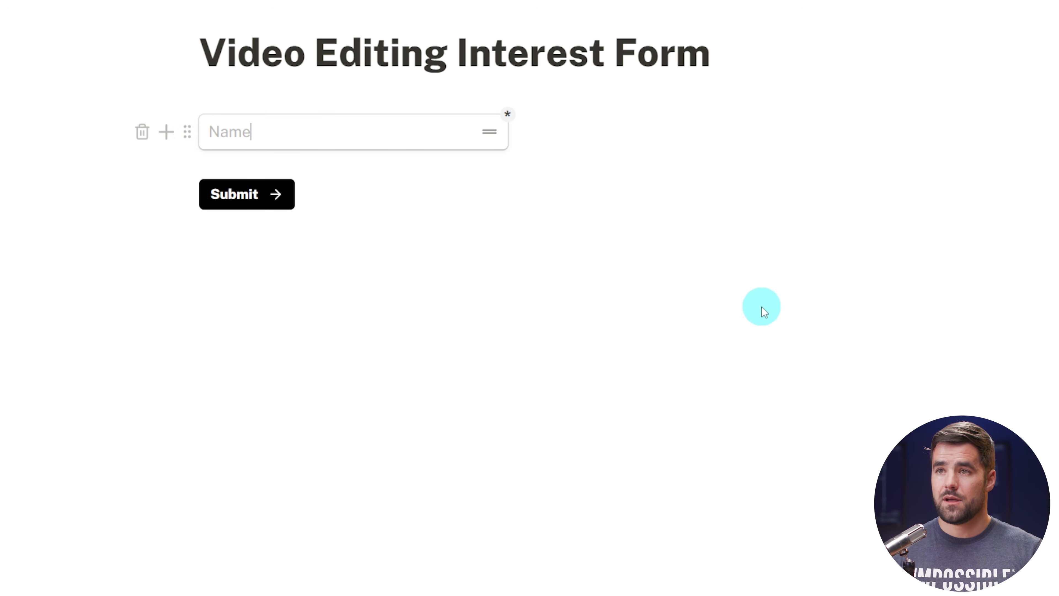
Add an email field labelled "Email" and a long answer field reading "What sort of project are you interested in working on?" below Name.
key(Return)
text(/email)
key(Return)
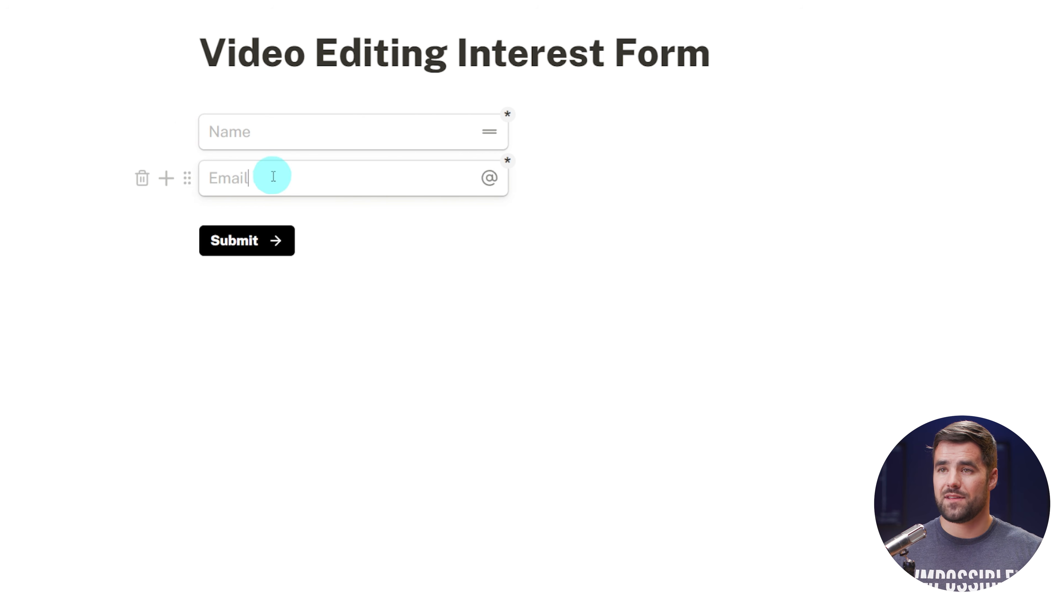
key(Return)
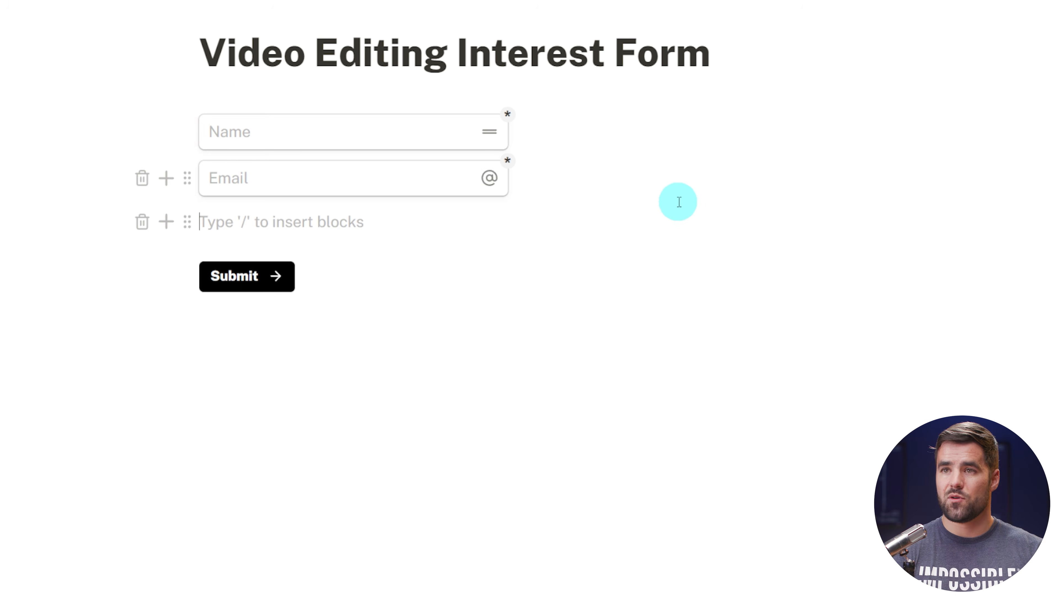
text(/lo)
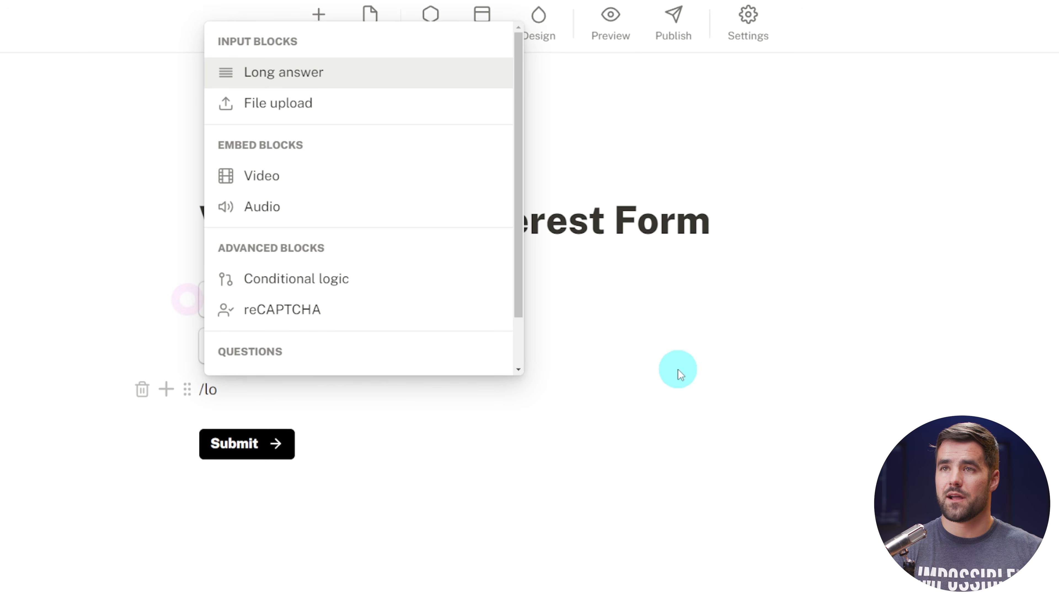
key(Return)
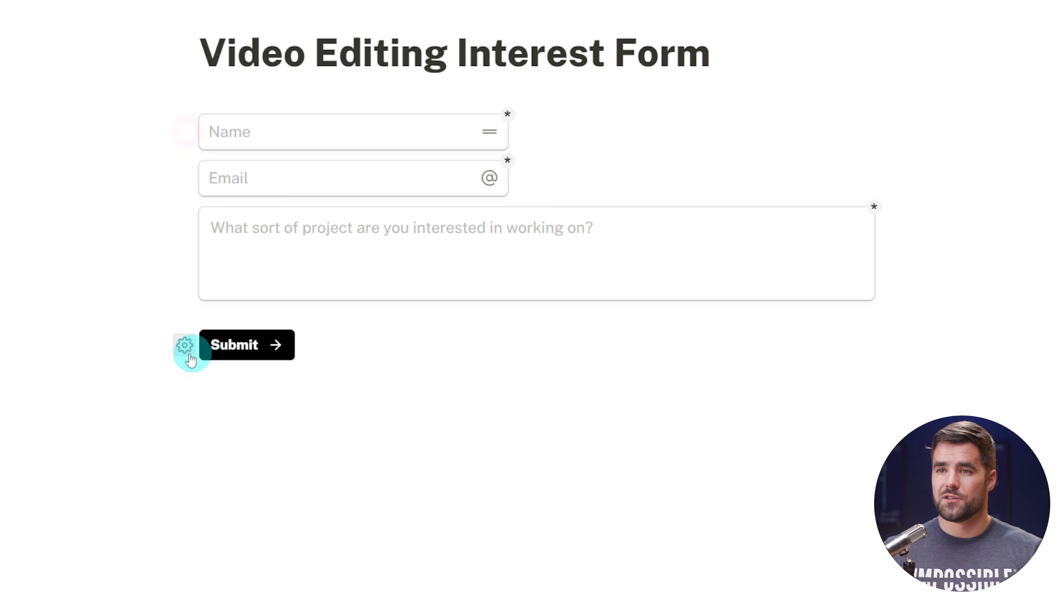
Change the form's submit button label to "Send".
click(187, 356)
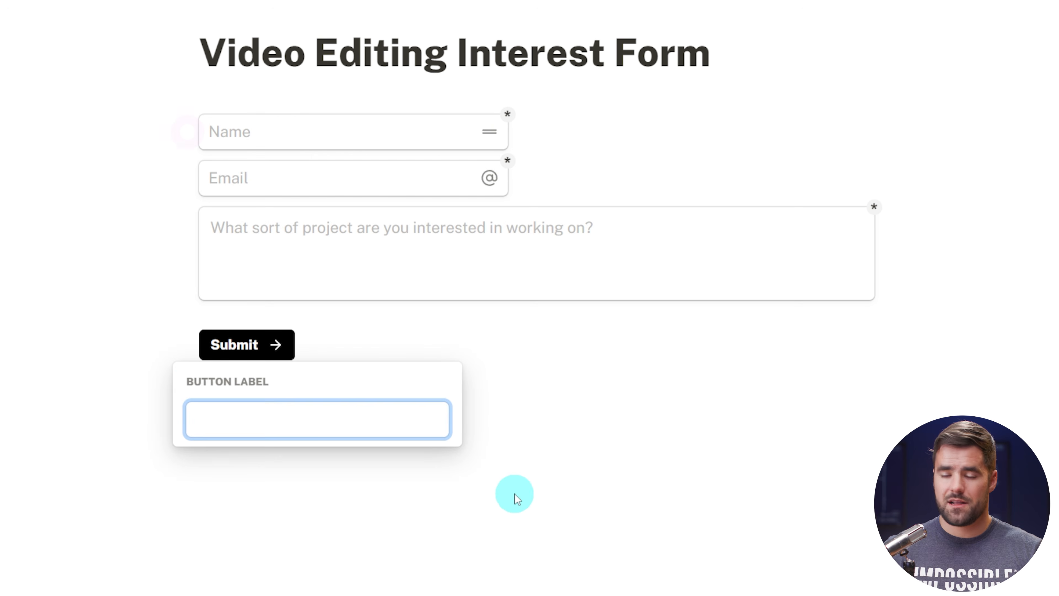
text(Sned)
key(Return)
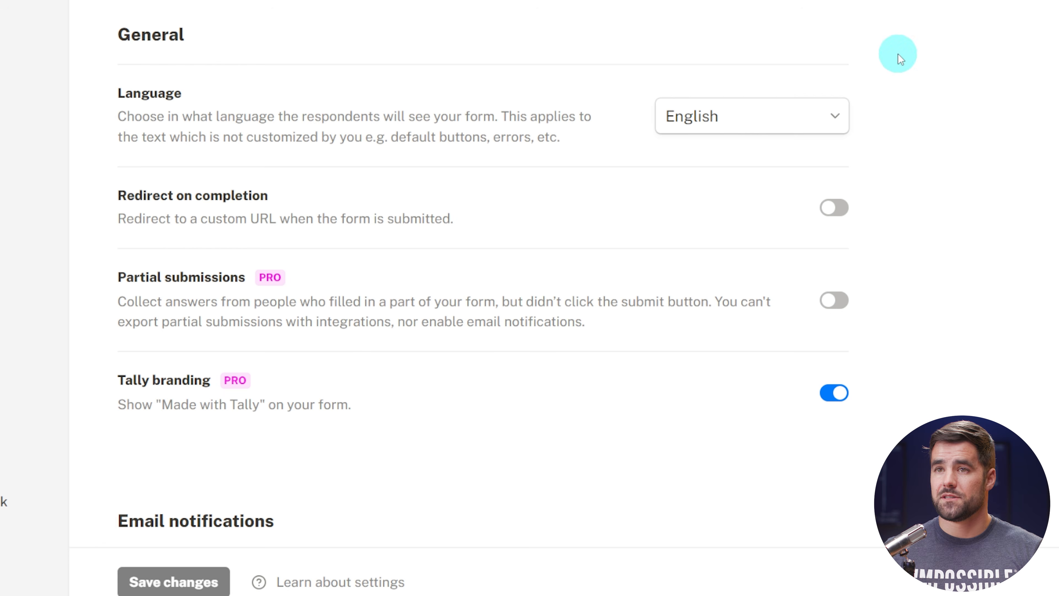
Turn on self email notifications in the form's settings and save the changes.
scroll(935, 193, down, 5)
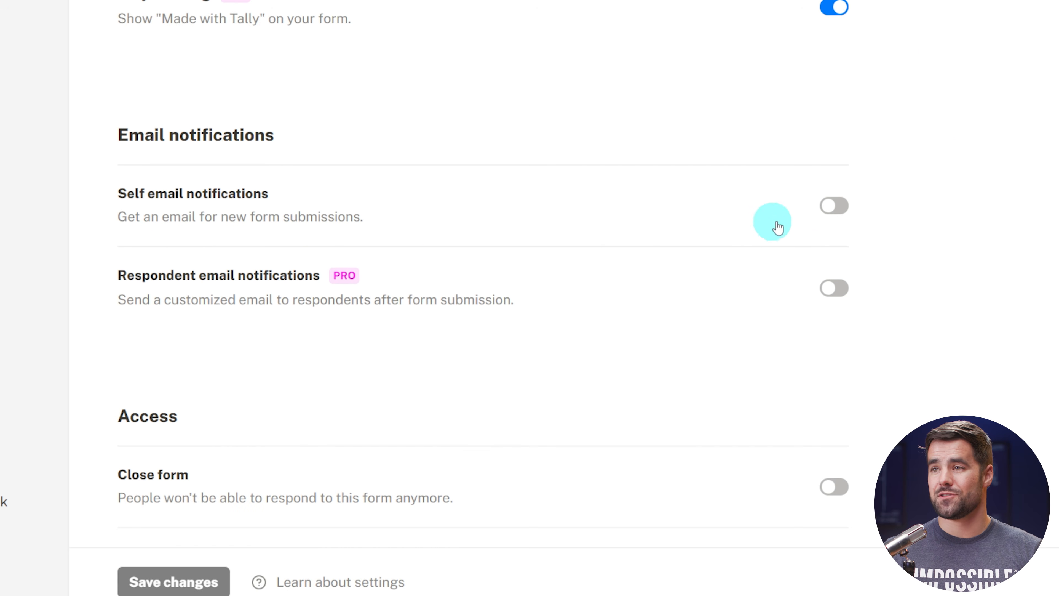
click(834, 206)
scroll(993, 227, down, 3)
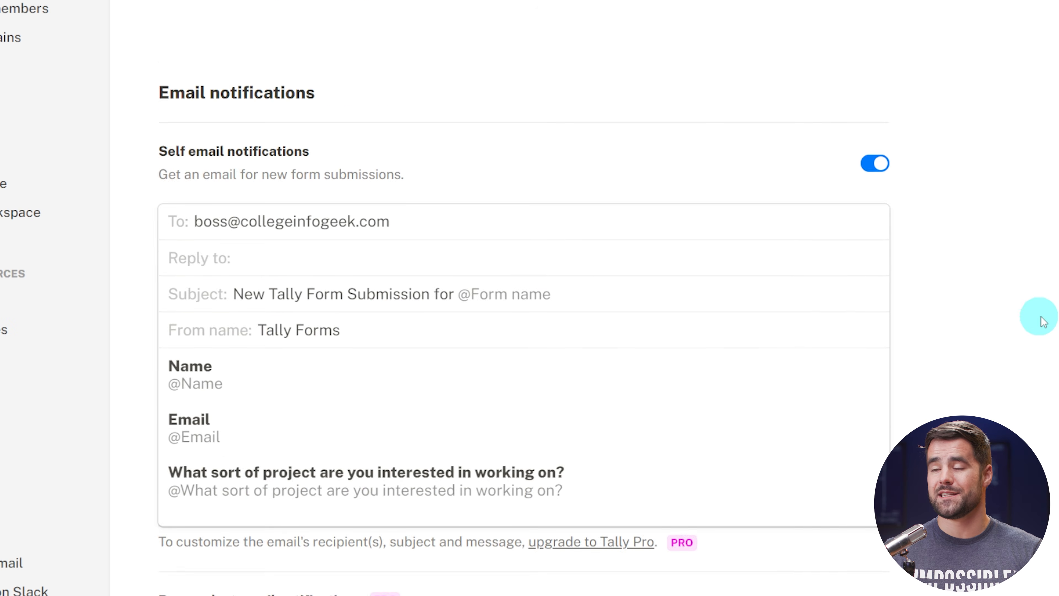
scroll(1043, 322, down, 1)
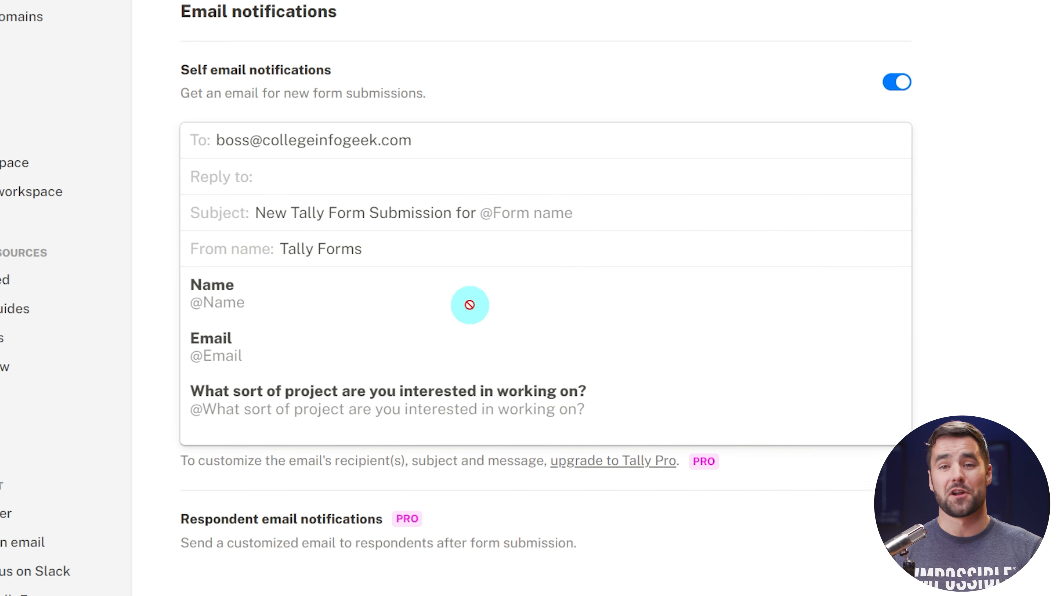
click(337, 578)
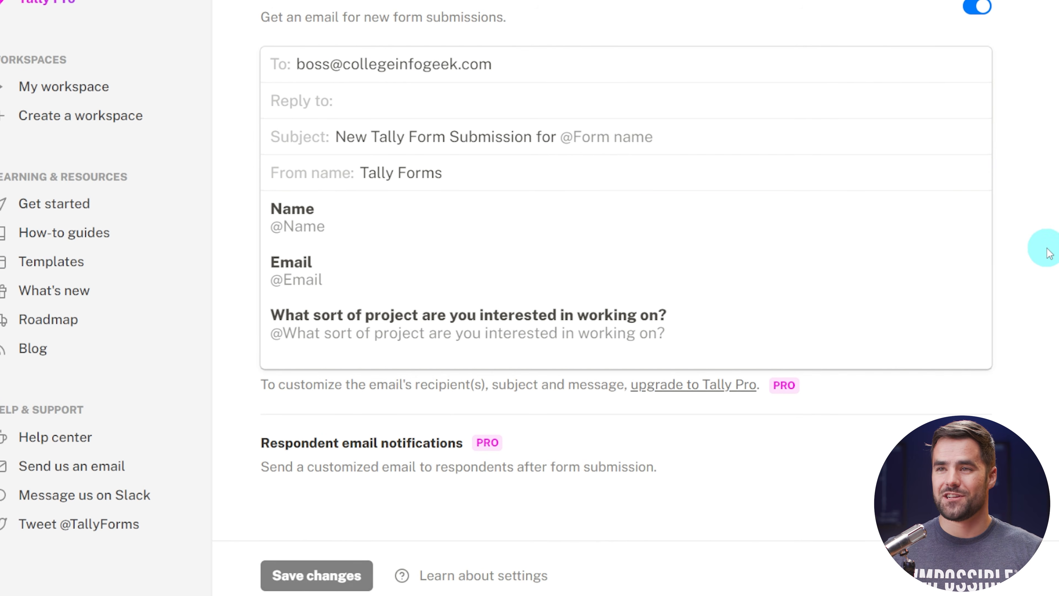
Copy the form's share link and paste it in Notion as an embed between the closing paragraph and the FAQ's heading.
scroll(1049, 250, up, 10)
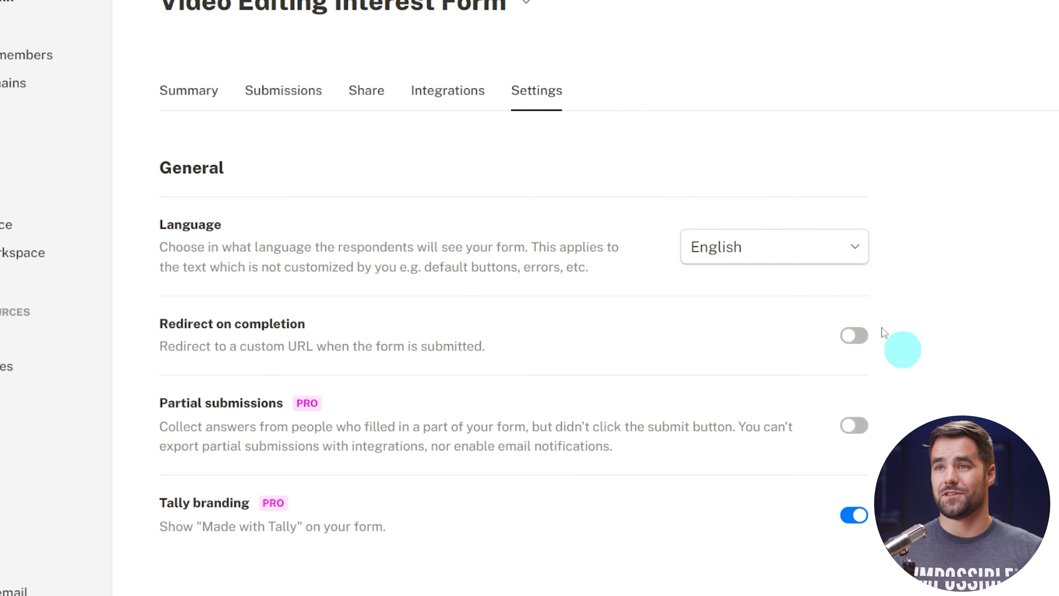
click(357, 94)
click(199, 302)
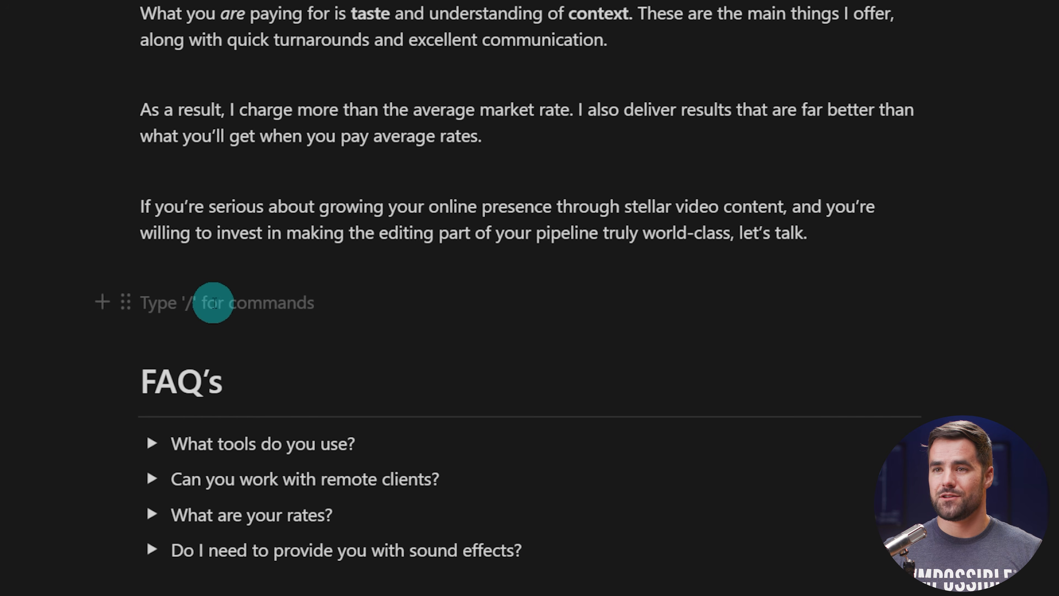
key(ctrl+v)
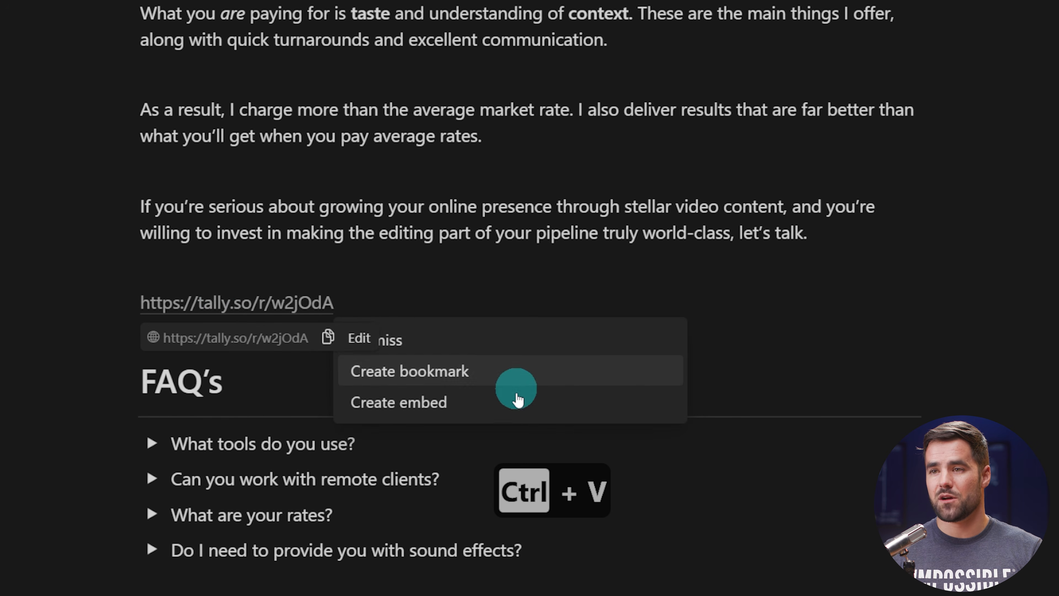
click(513, 402)
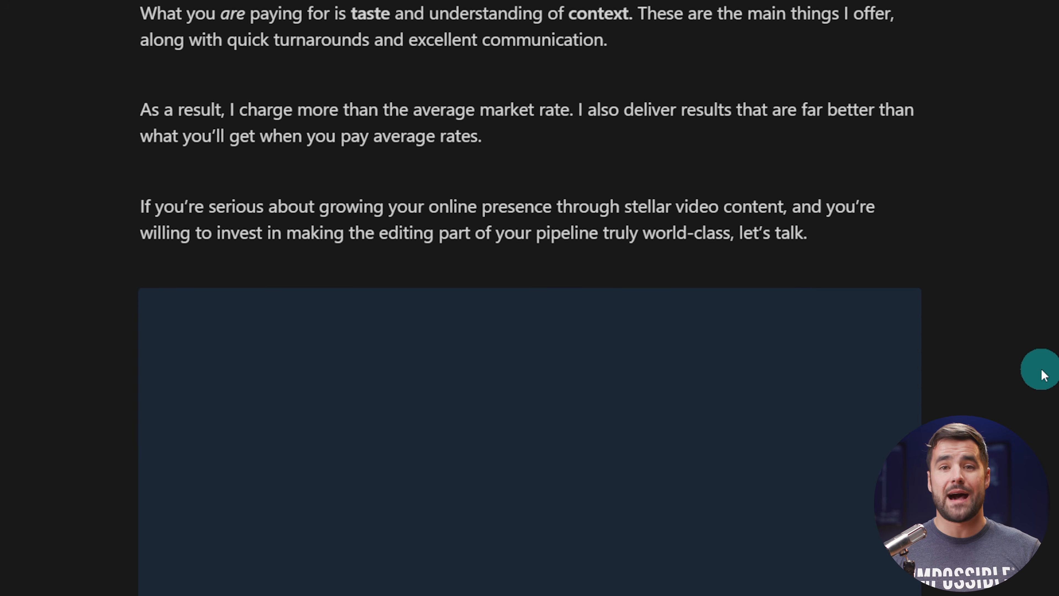
Shorten the embedded form block so that it ends just below the Send button.
scroll(1041, 368, down, 5)
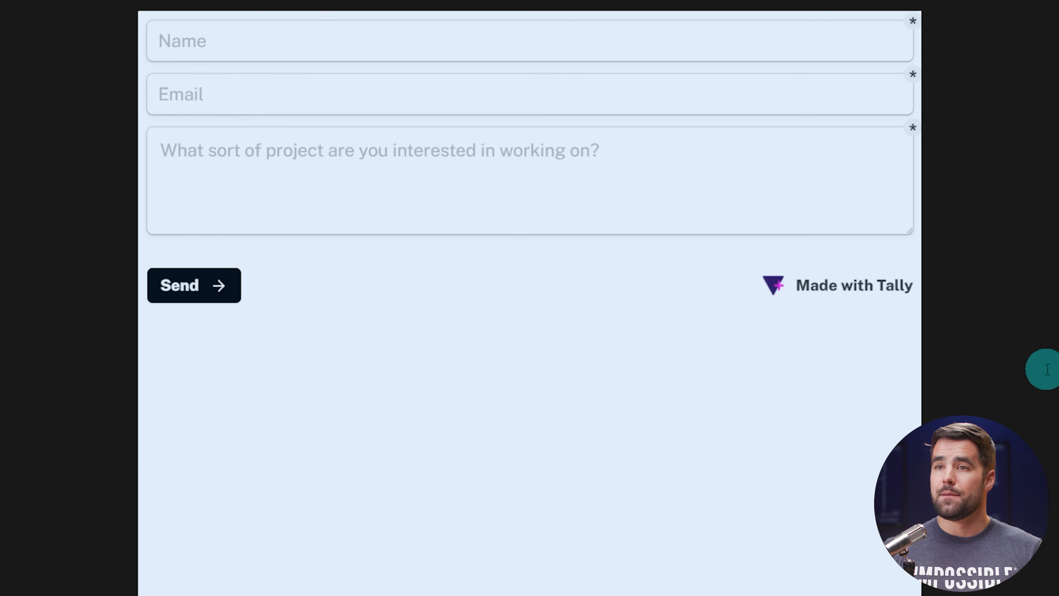
scroll(1041, 369, down, 4)
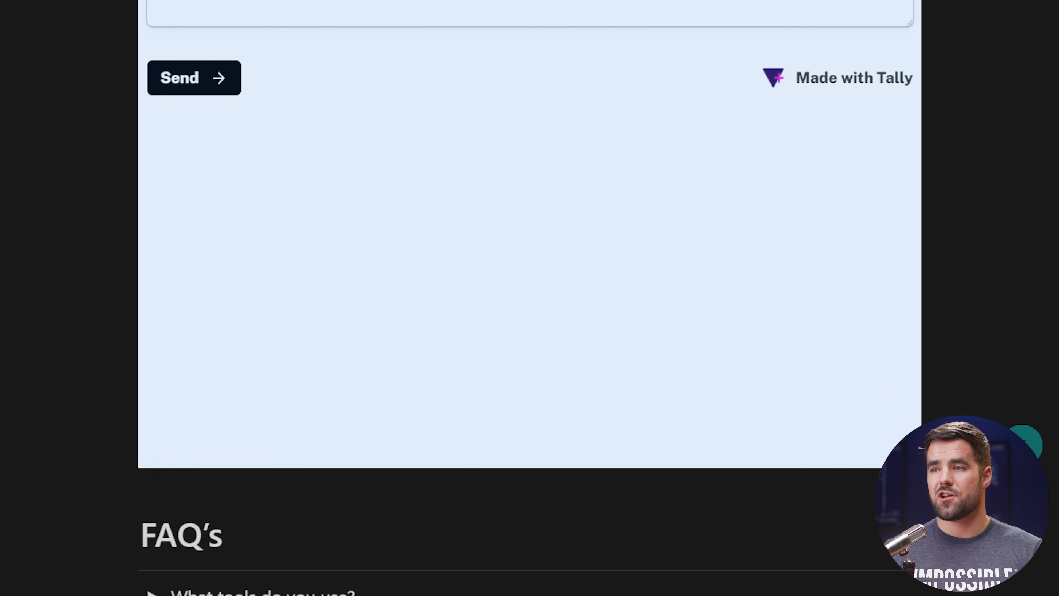
drag(508, 459, 509, 331)
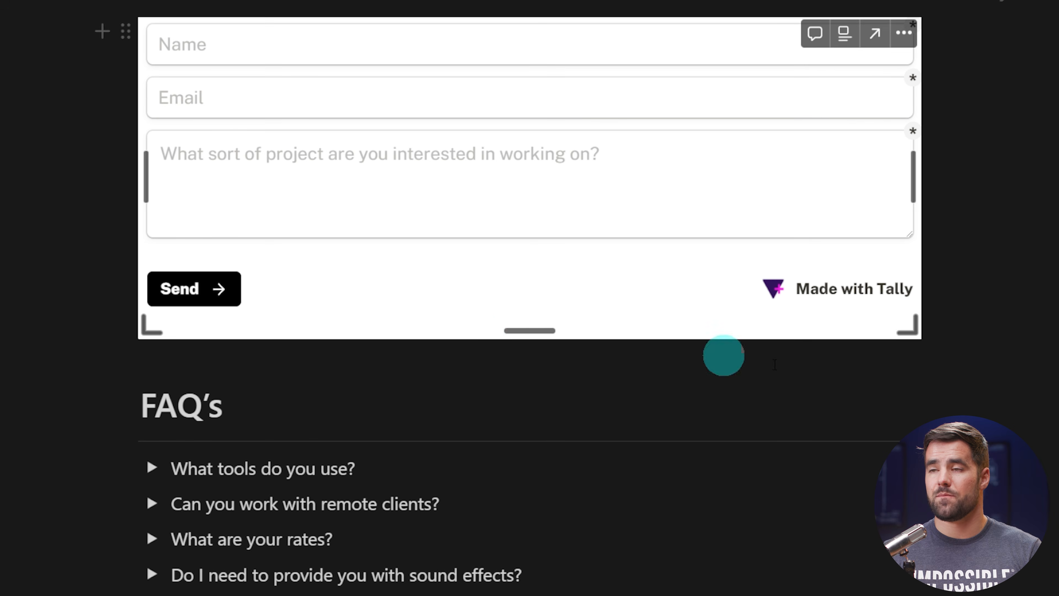
click(784, 372)
scroll(784, 372, up, 9)
scroll(784, 372, down, 4)
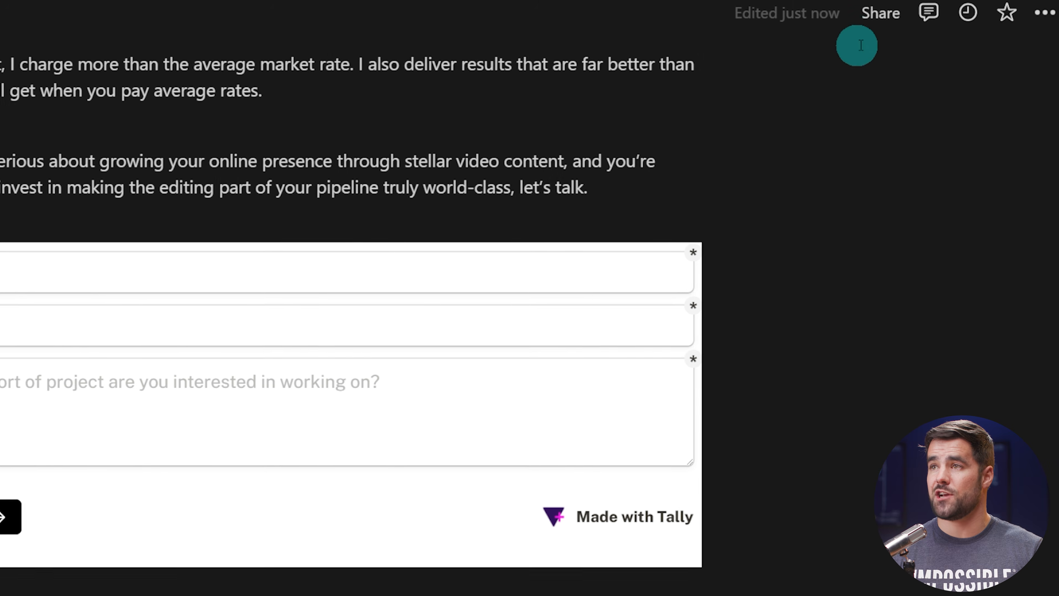
Publish the portfolio page by turning on Share to web.
click(881, 26)
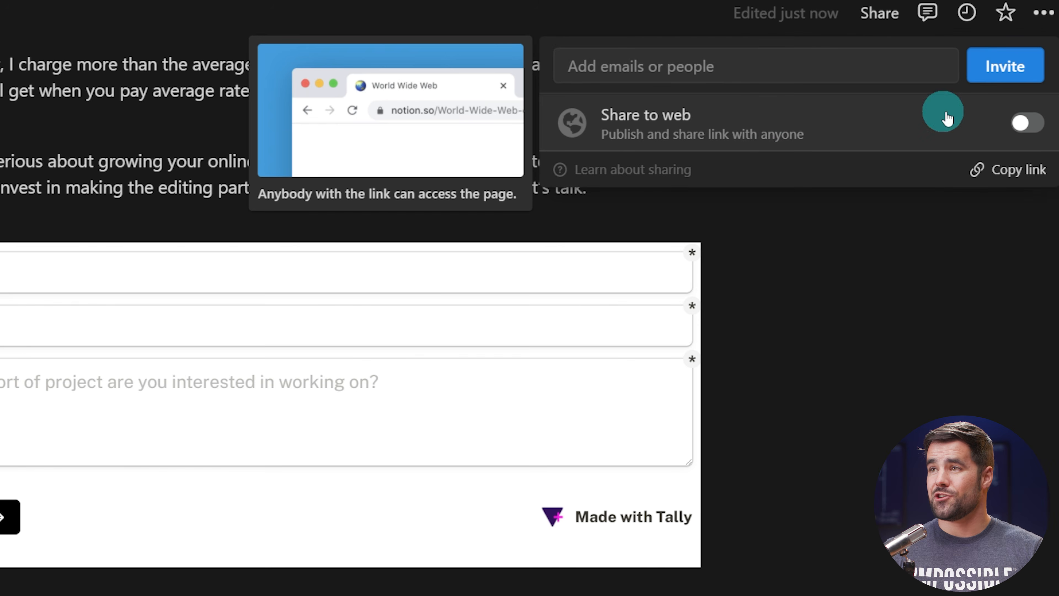
click(1031, 124)
click(686, 177)
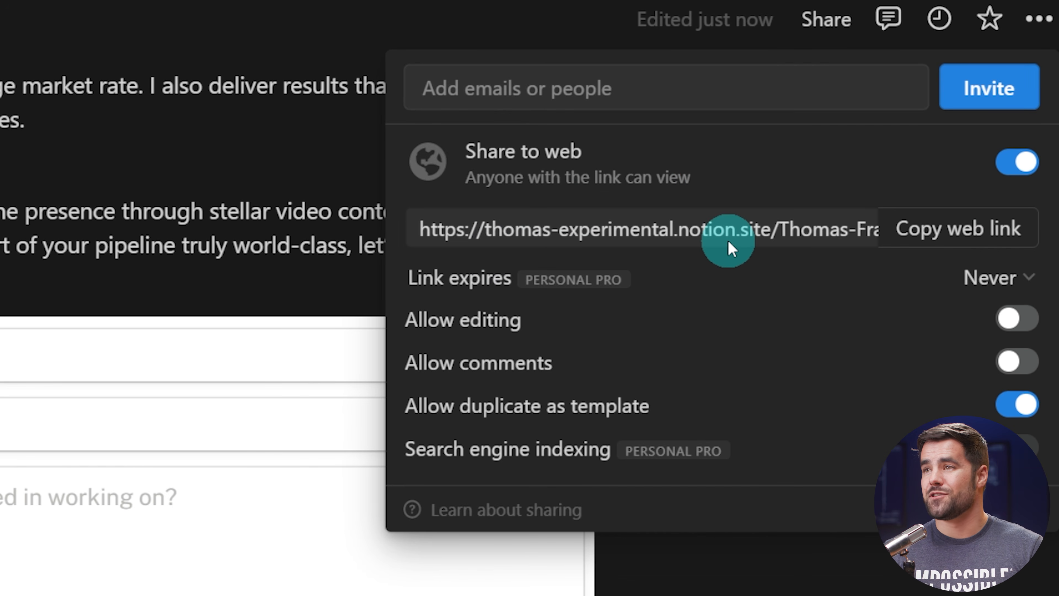
Examine the workspace's public domain and public home page settings, discard the dialog without updating, and collapse the sidebar.
click(916, 594)
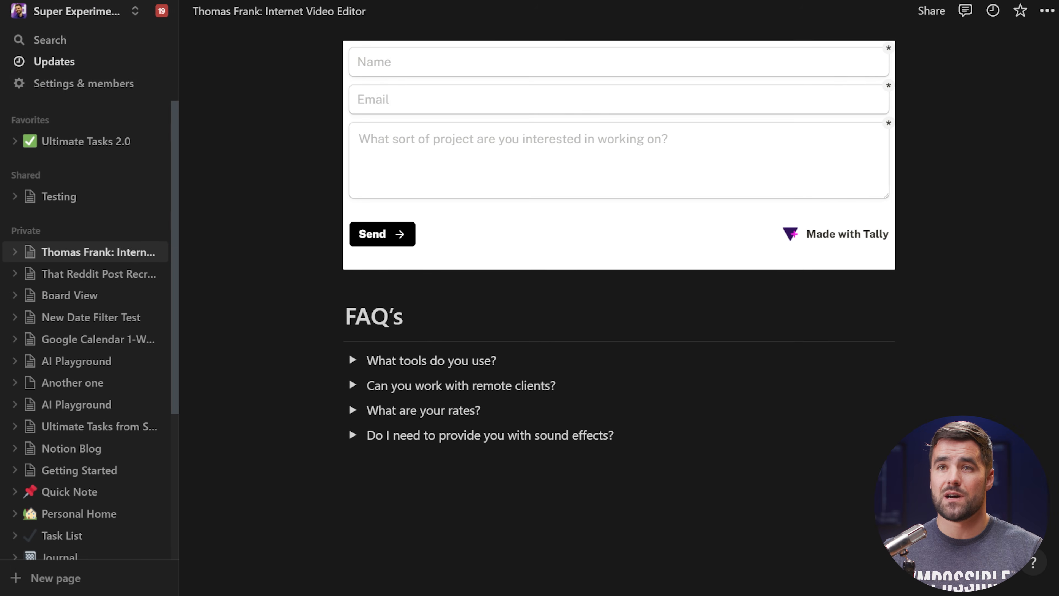
click(65, 82)
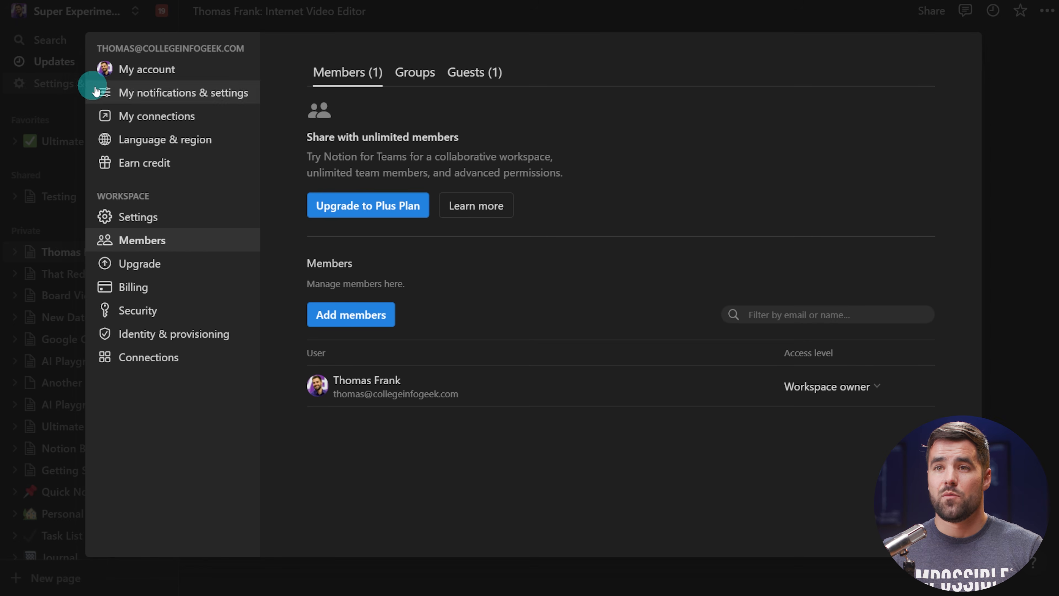
click(145, 215)
scroll(642, 203, down, 7)
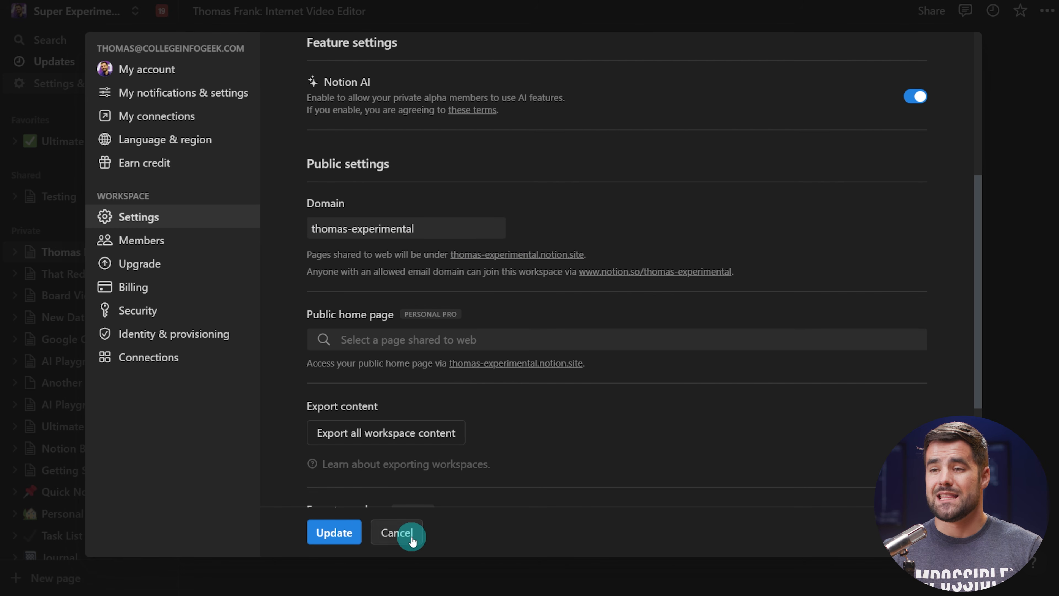
click(398, 533)
scroll(519, 142, up, 2)
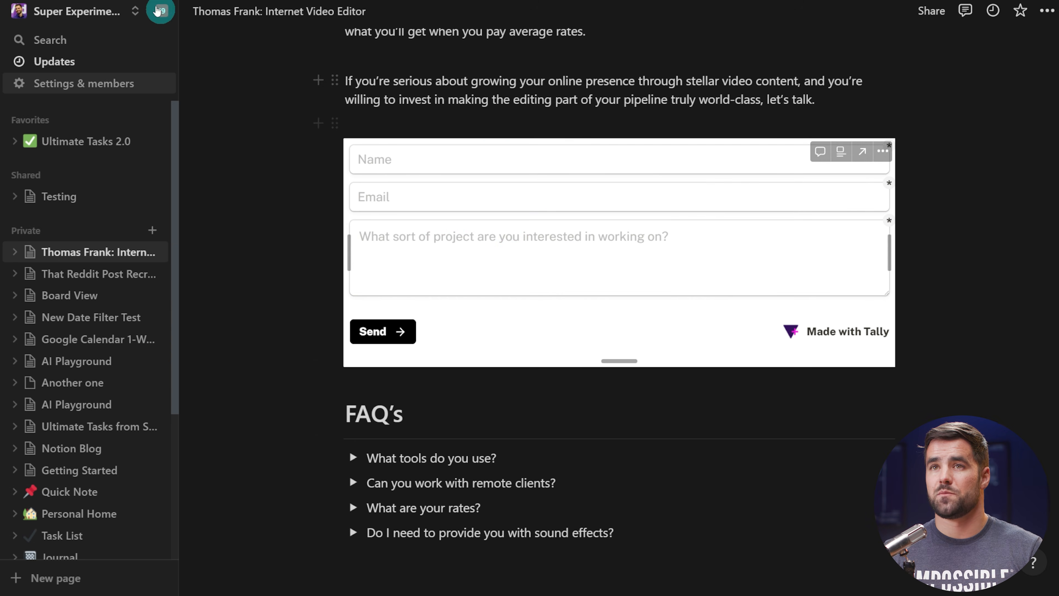
click(161, 12)
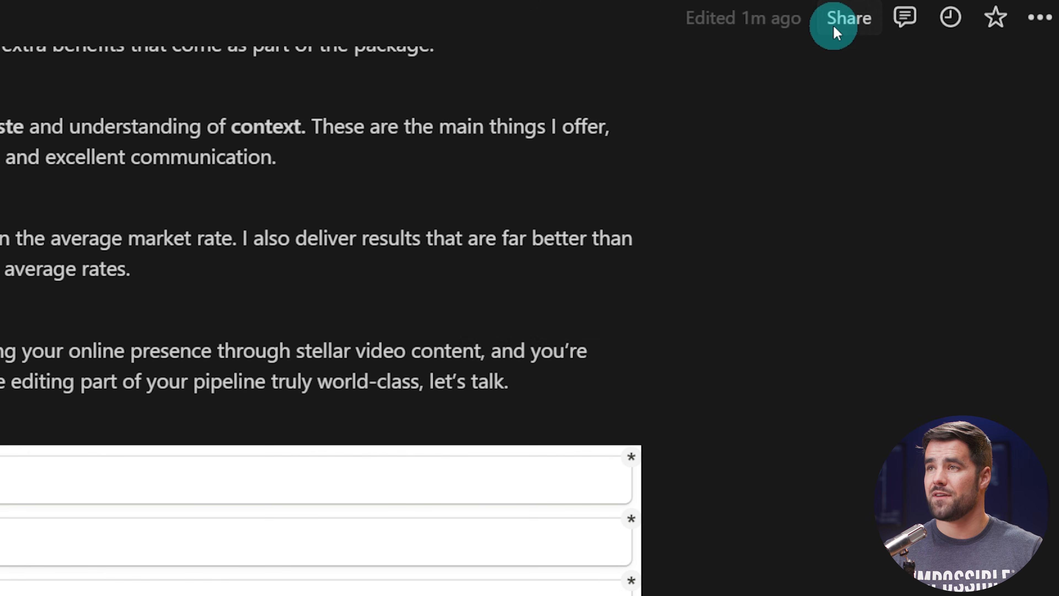
Copy the portfolio page's web link, open it in the browser and check the enlarged published page down to "Send me an email".
click(860, 18)
click(991, 183)
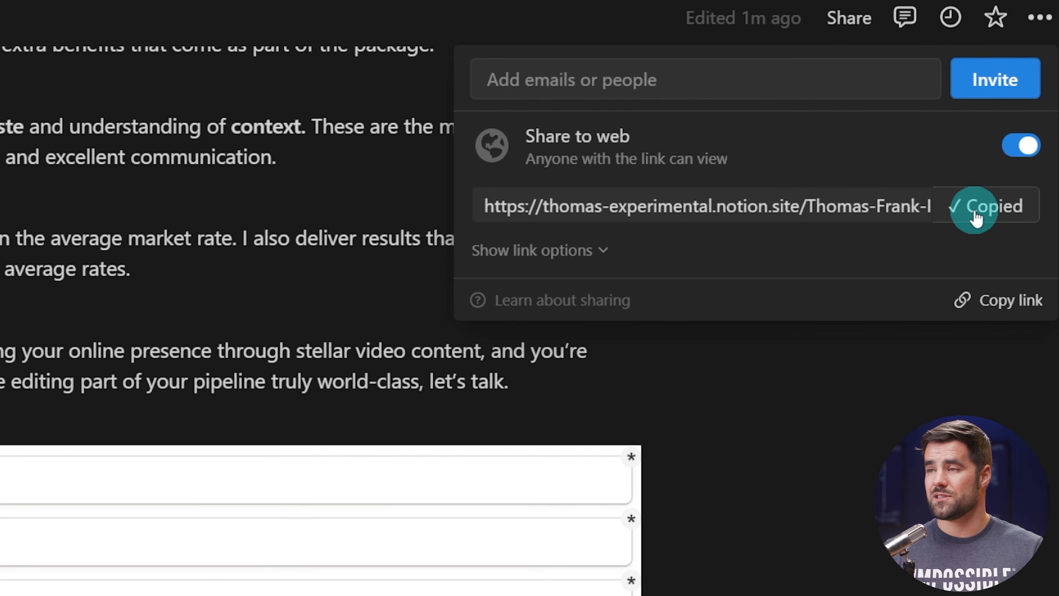
click(499, 589)
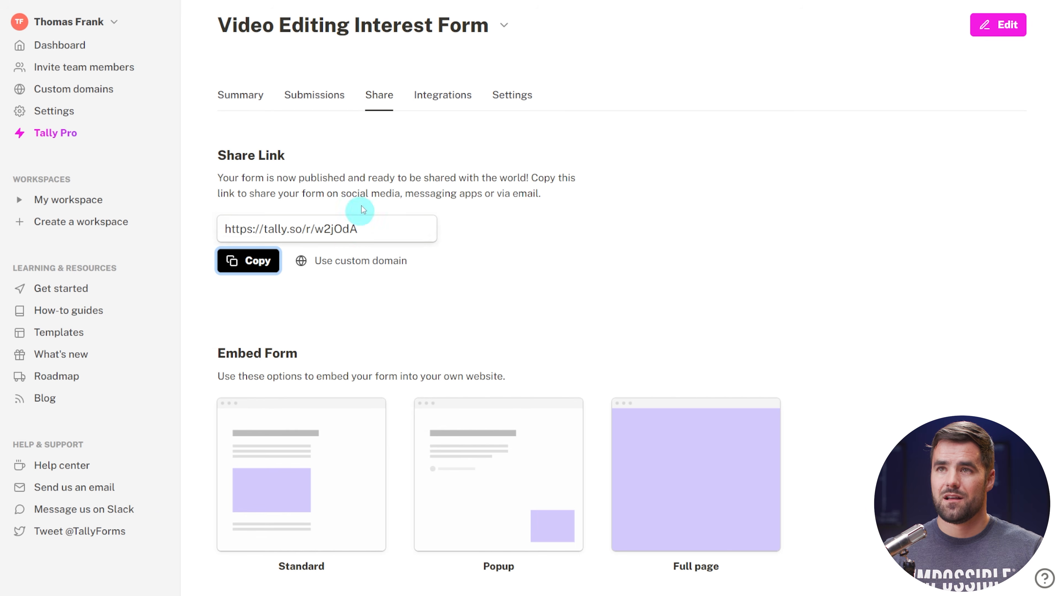
key(ctrl+v)
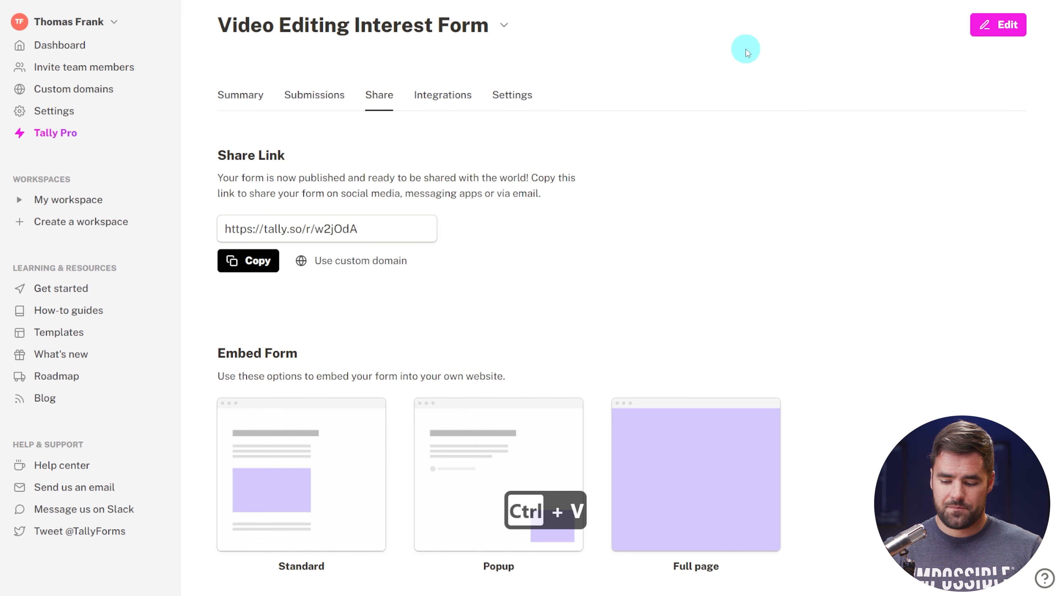
key(Return)
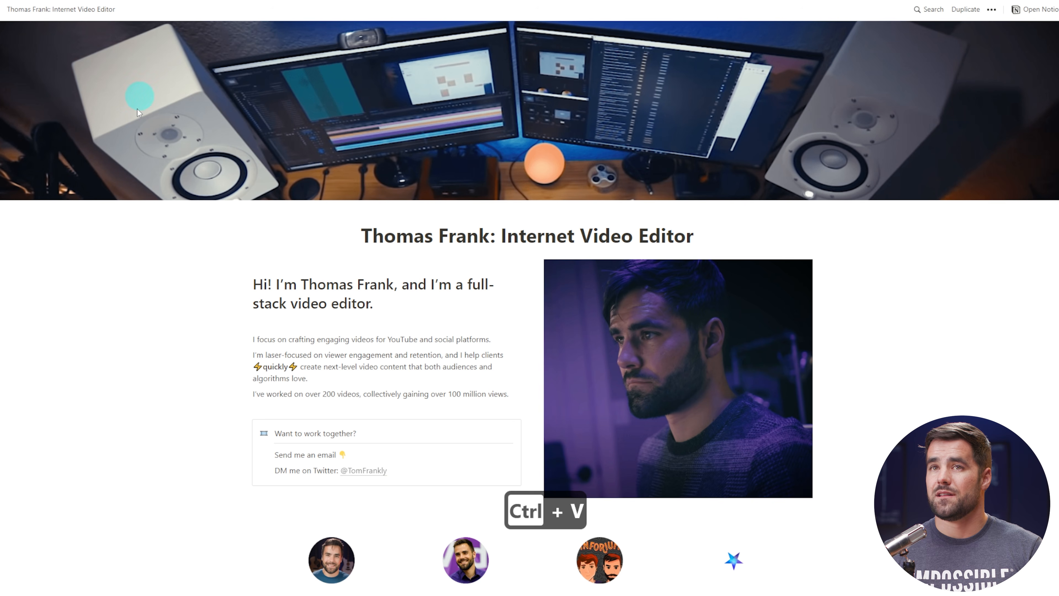
key(ctrl+equal)
key(ctrl+equal)
key(ctrl+equal)
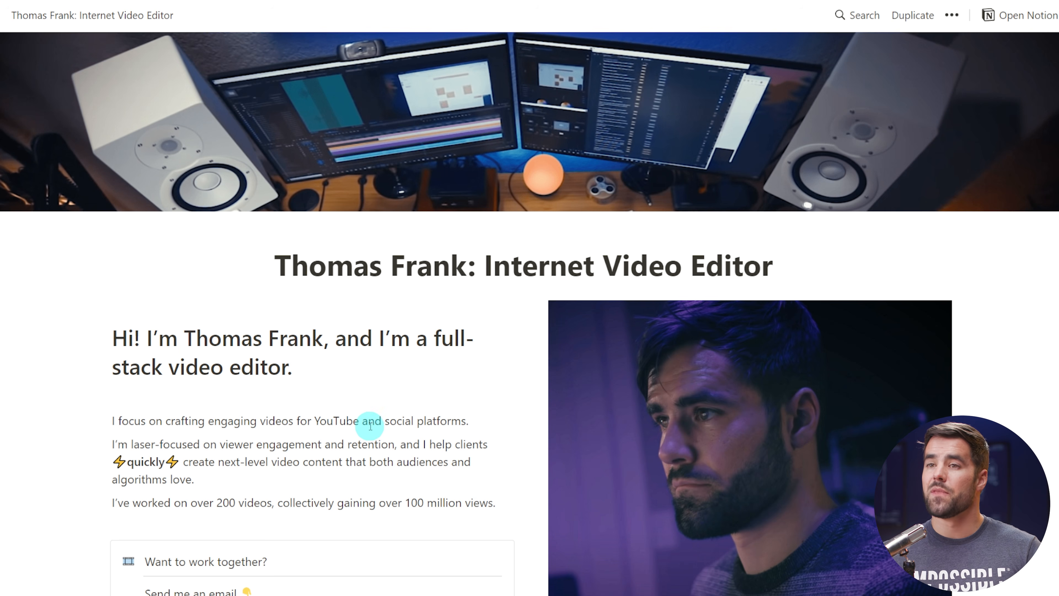
scroll(371, 426, down, 5)
drag(139, 400, 235, 399)
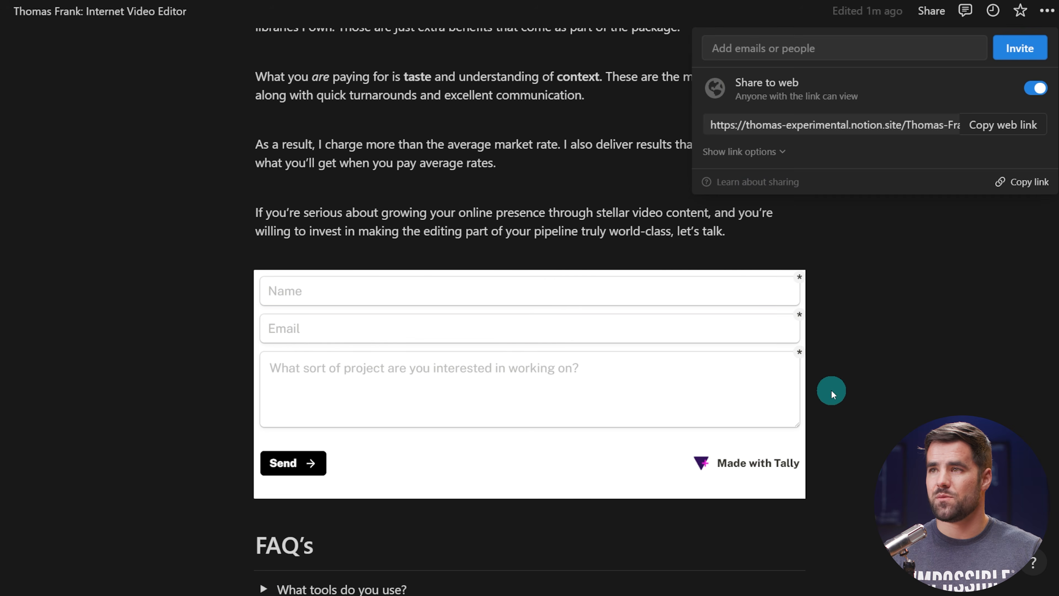
Copy the link to the embedded form block in Notion and apply it to the "Send me an email" text in the contact callout.
click(832, 390)
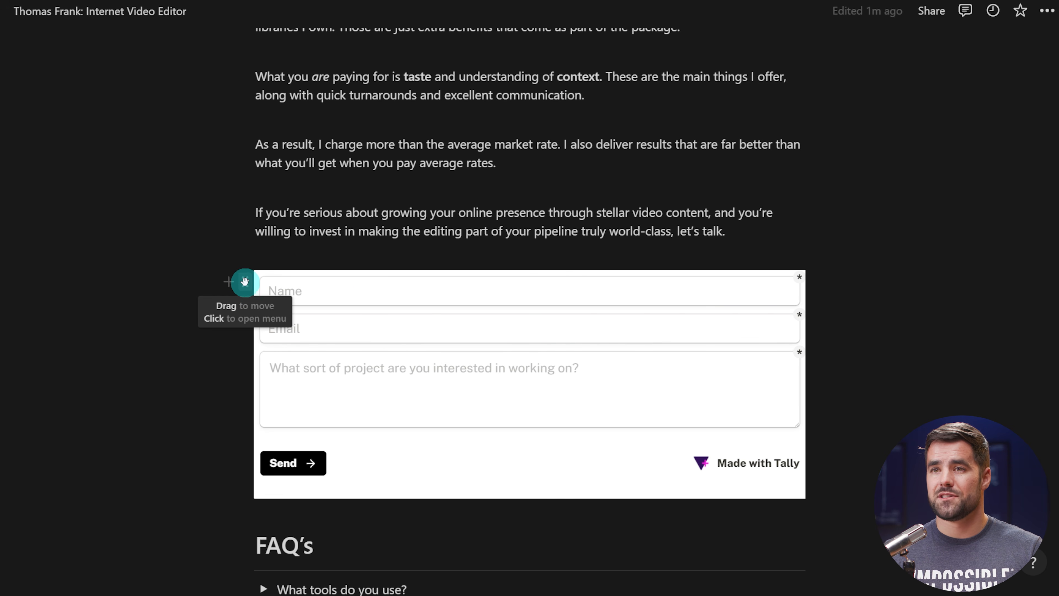
click(245, 282)
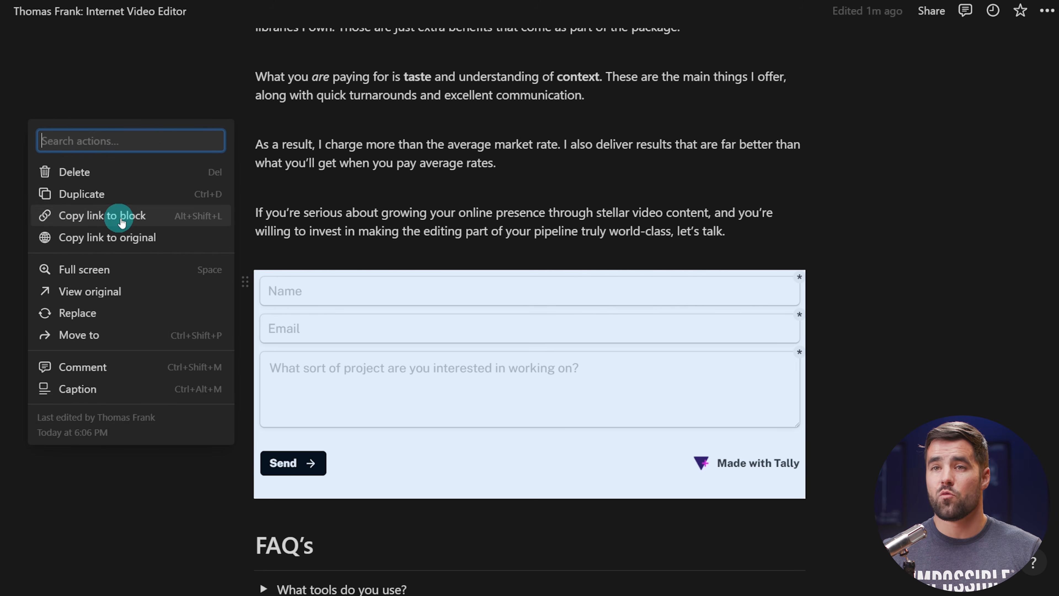
click(75, 214)
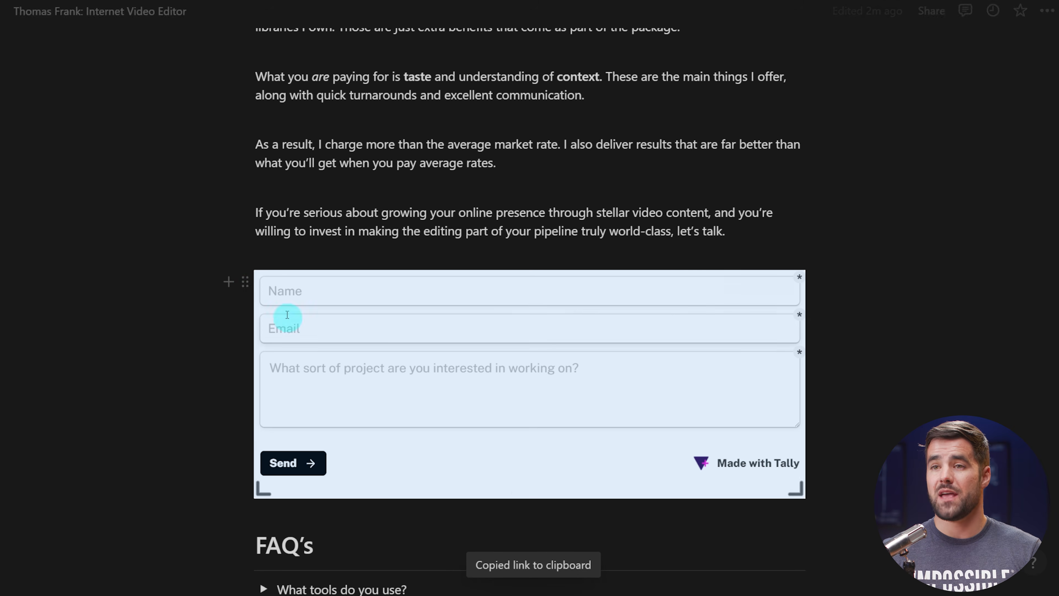
scroll(504, 359, up, 20)
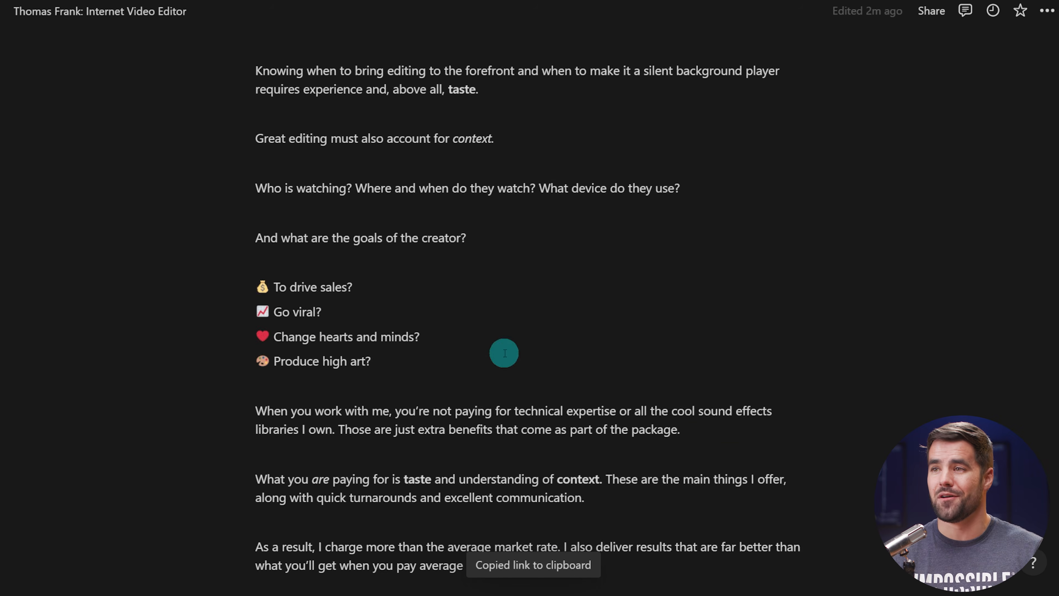
scroll(498, 338, up, 15)
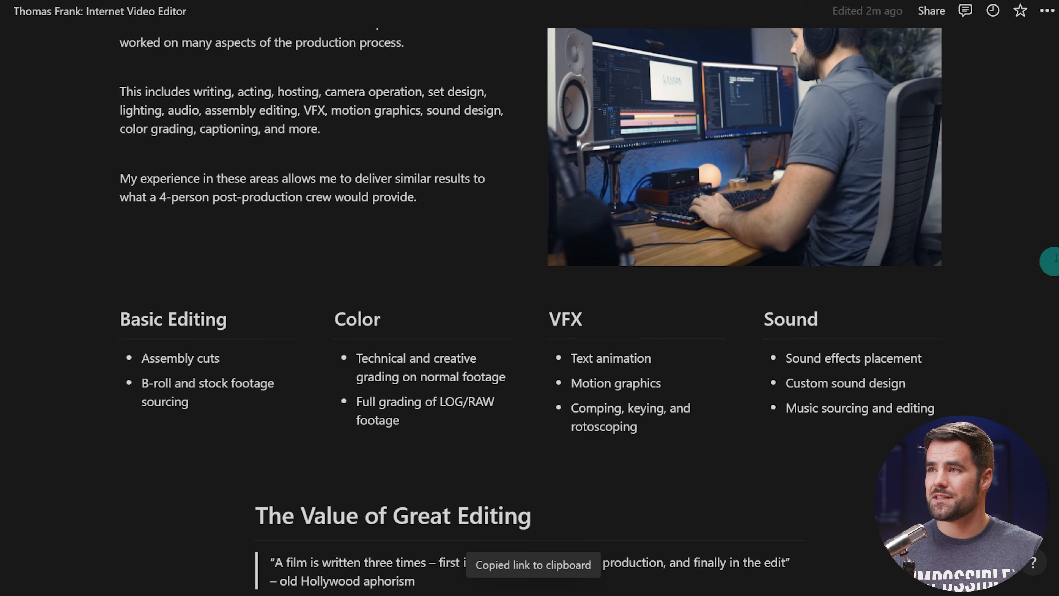
scroll(498, 338, down, 2)
scroll(498, 338, down, 5)
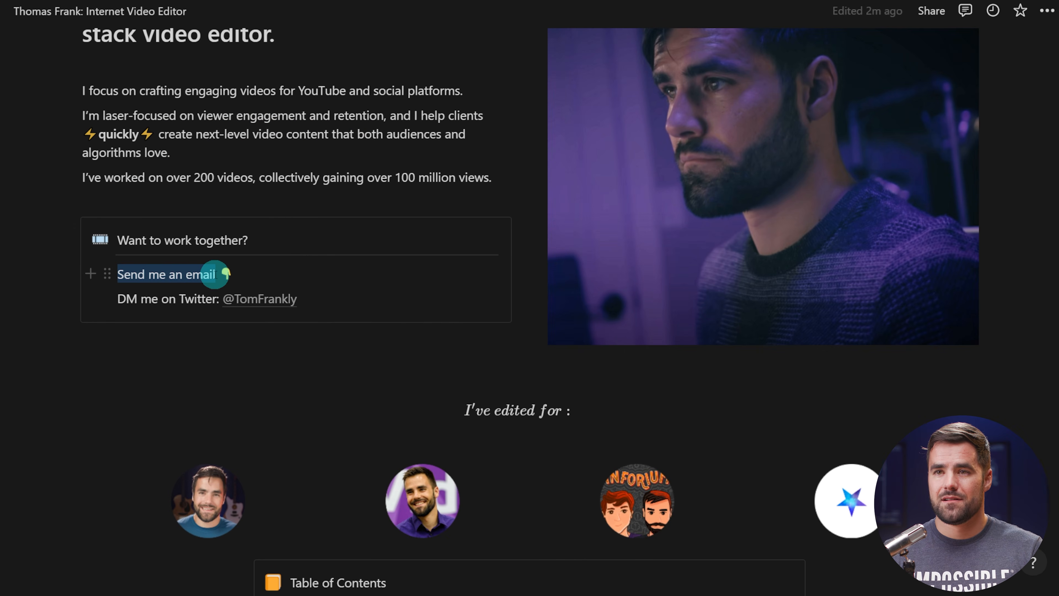
key(ctrl+k)
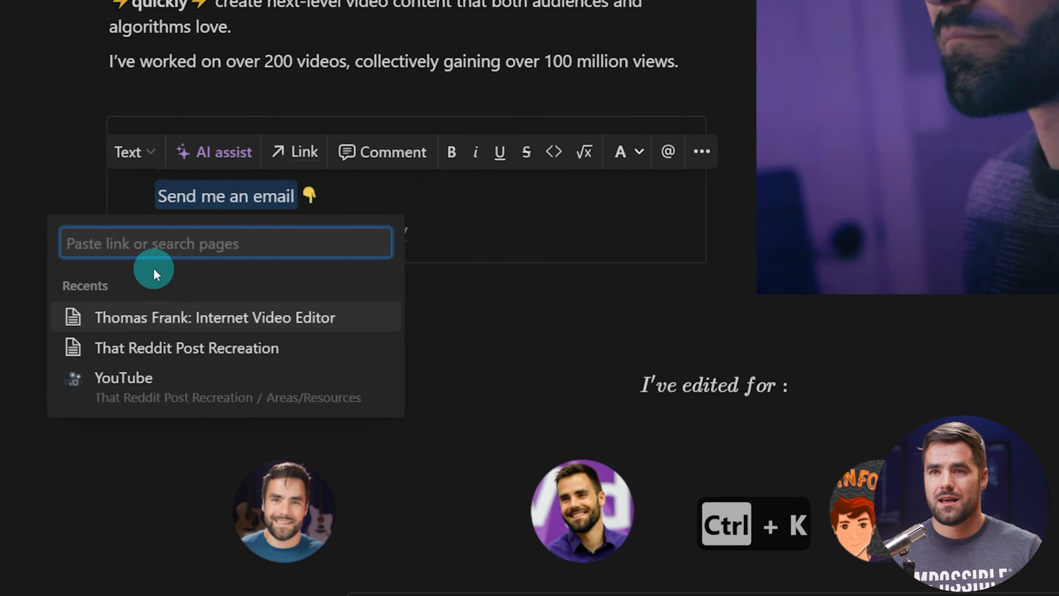
key(ctrl+v)
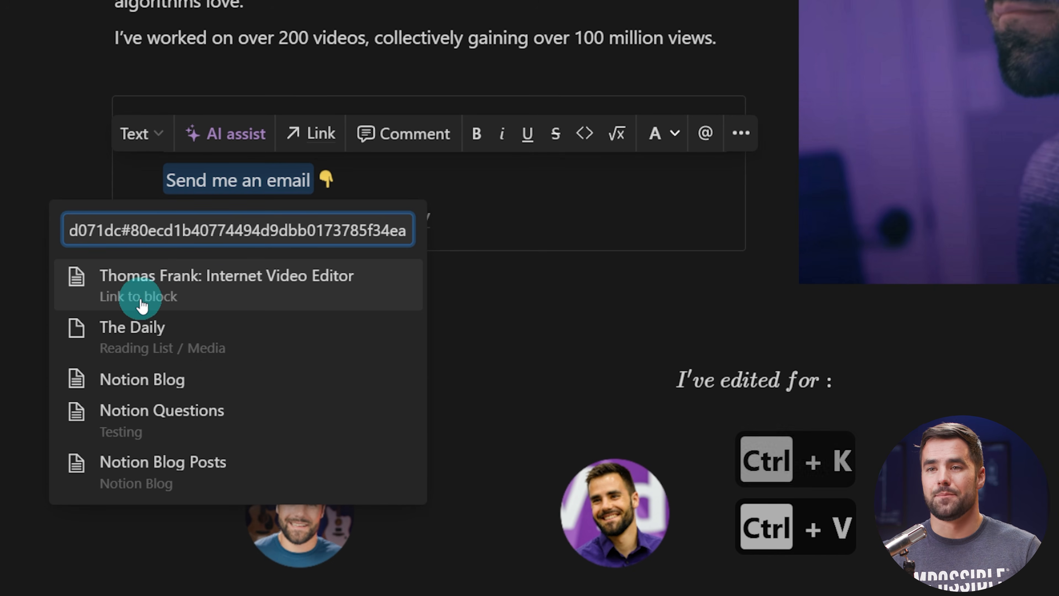
click(214, 288)
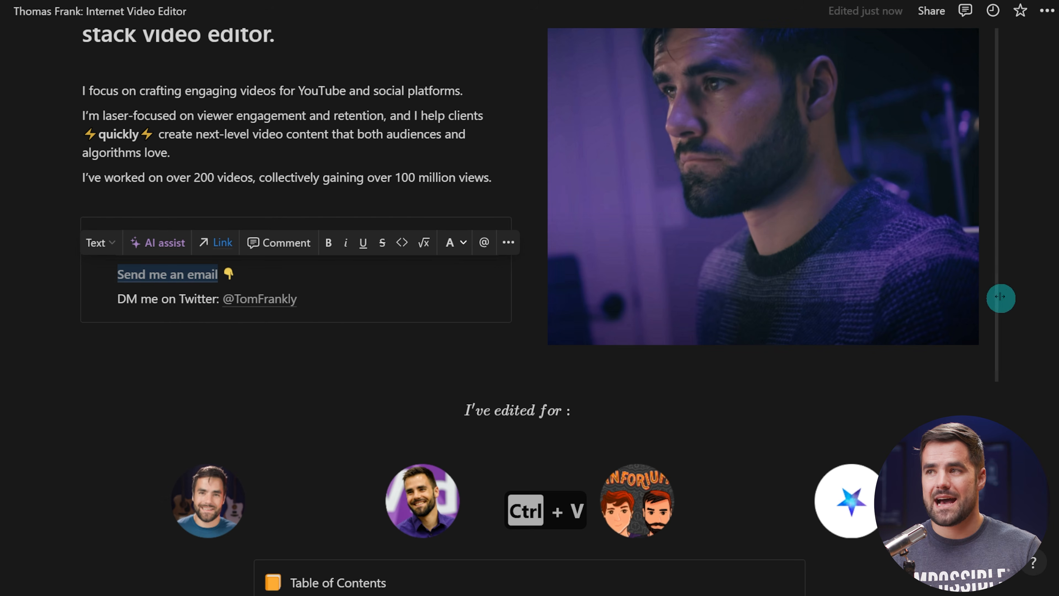
Expand the "What are your rates?" FAQ and link the words "Get in touch" in its answer to the embedded form block.
scroll(1002, 303, down, 20)
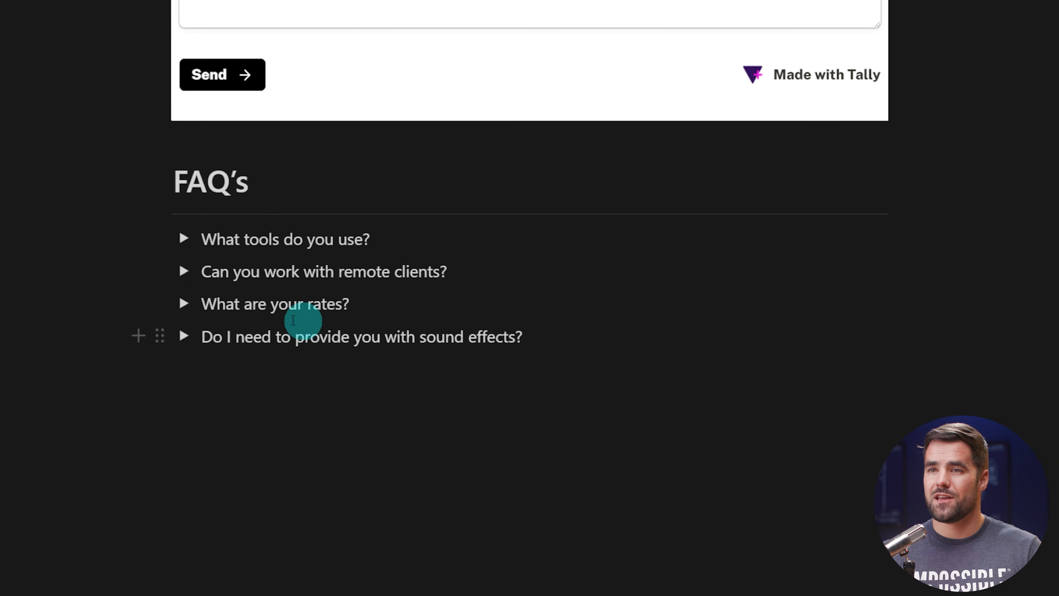
click(186, 304)
scroll(202, 303, down, 2)
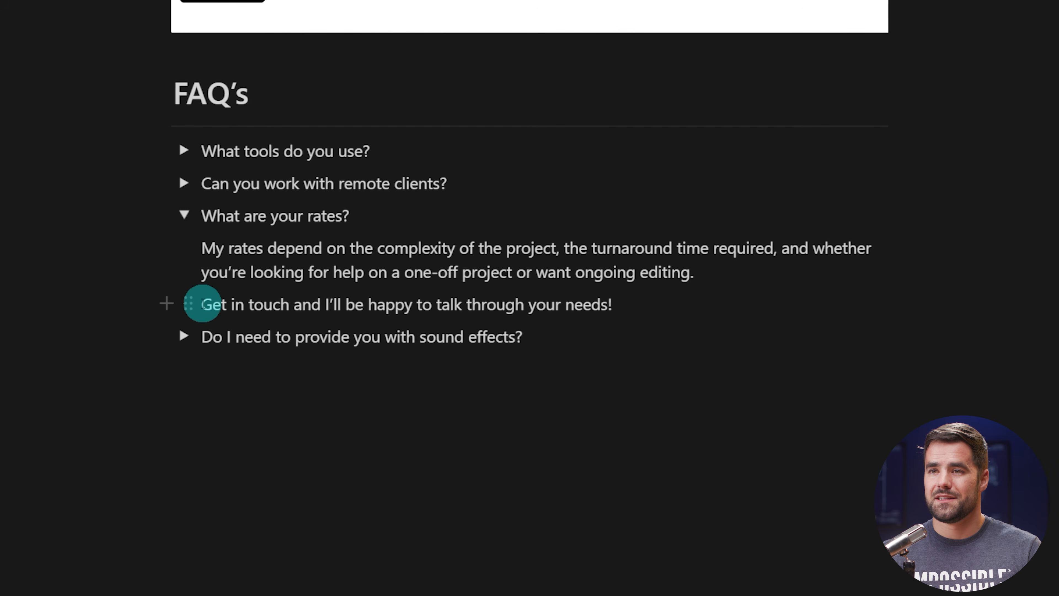
drag(287, 304, 290, 303)
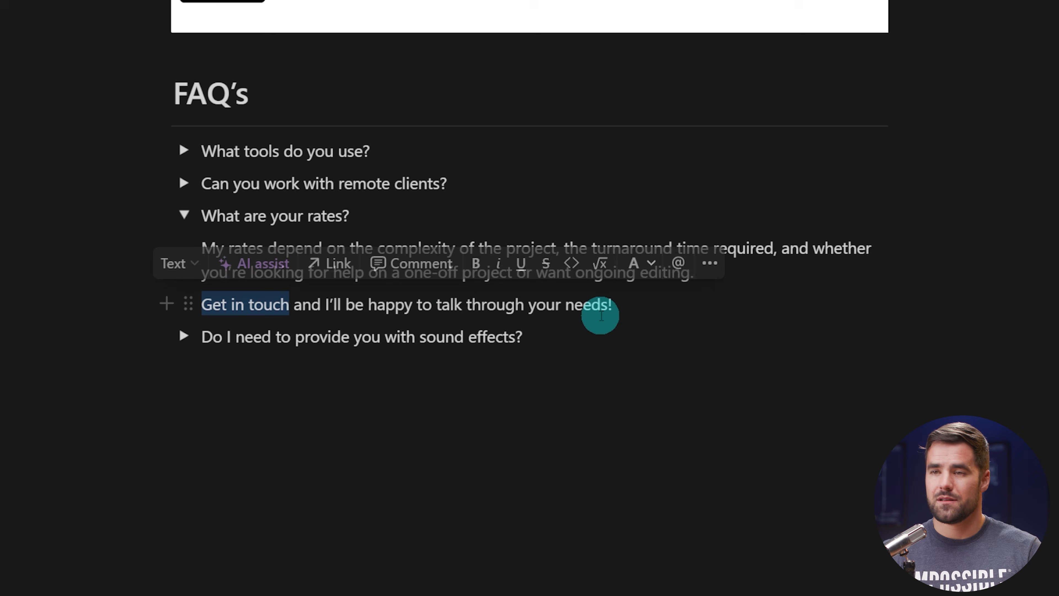
key(ctrl+k)
key(ctrl+v)
click(254, 400)
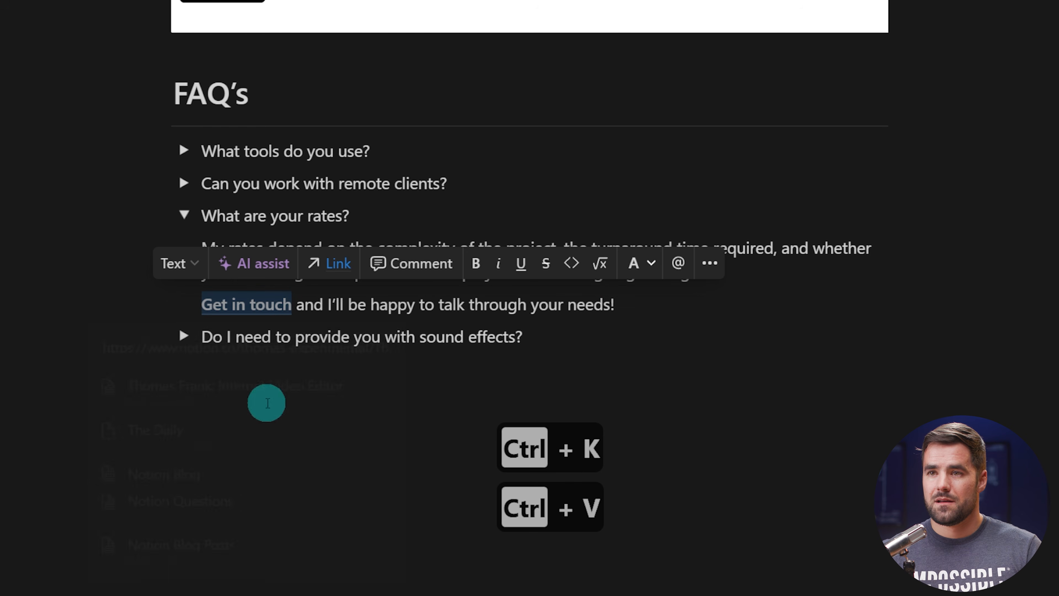
click(820, 323)
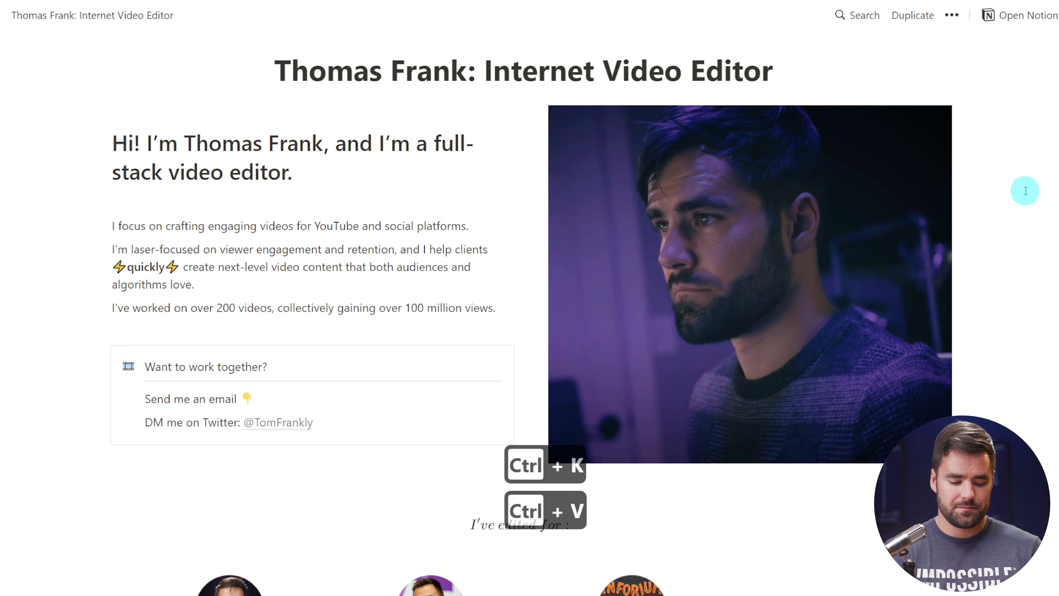
Reload the published page in the browser and test the "Send me an email" link to the contact form.
key(ctrl+shift+r)
scroll(319, 277, down, 2)
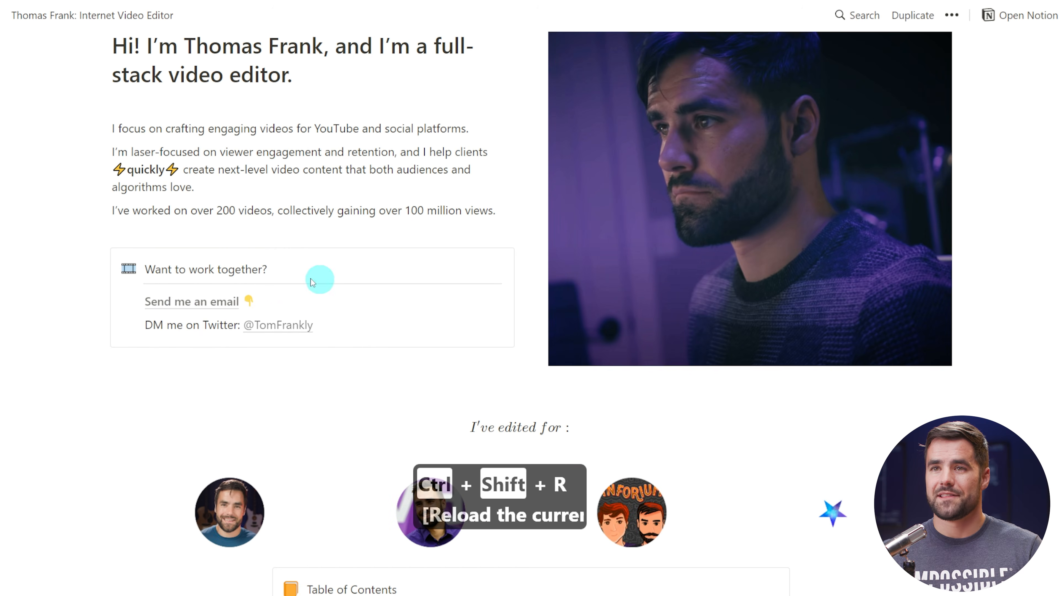
click(182, 309)
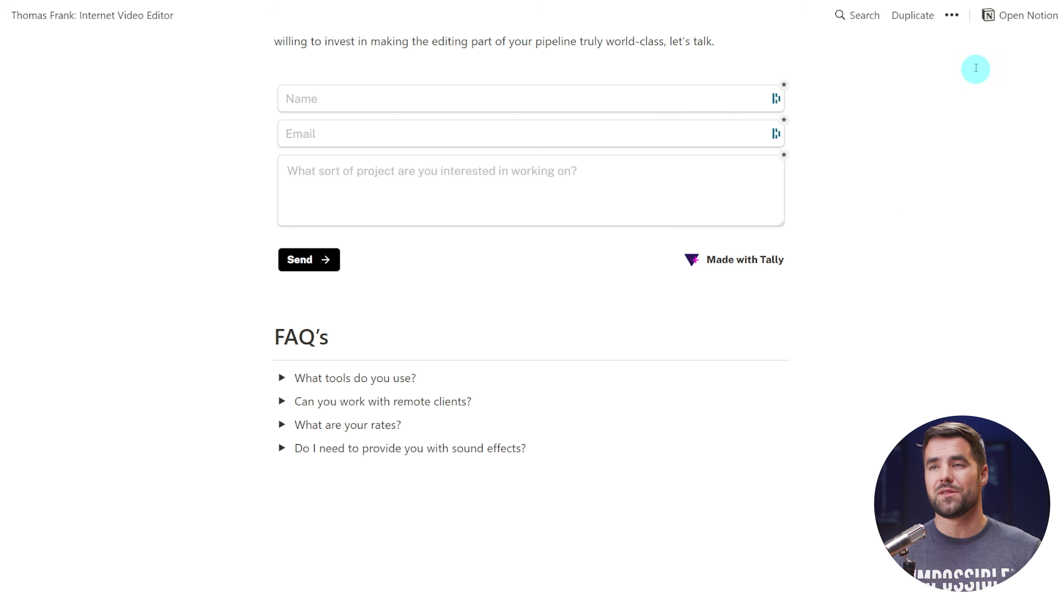
Open thomasfrank.tv in a new browser tab to test the custom domain's forward to the portfolio.
key(ctrl+t)
text(thomas)
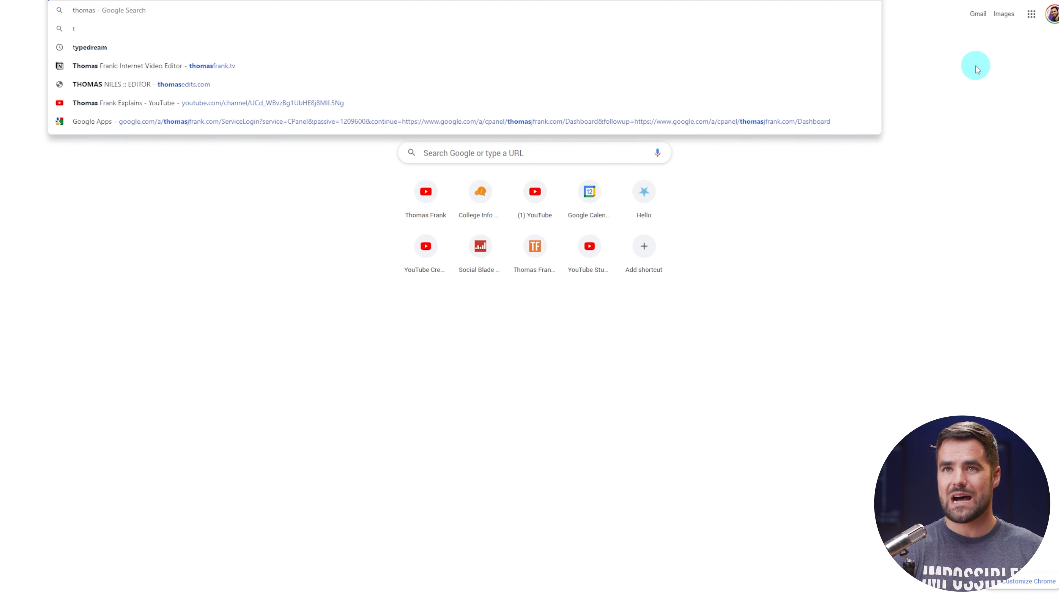
text(frank.tv)
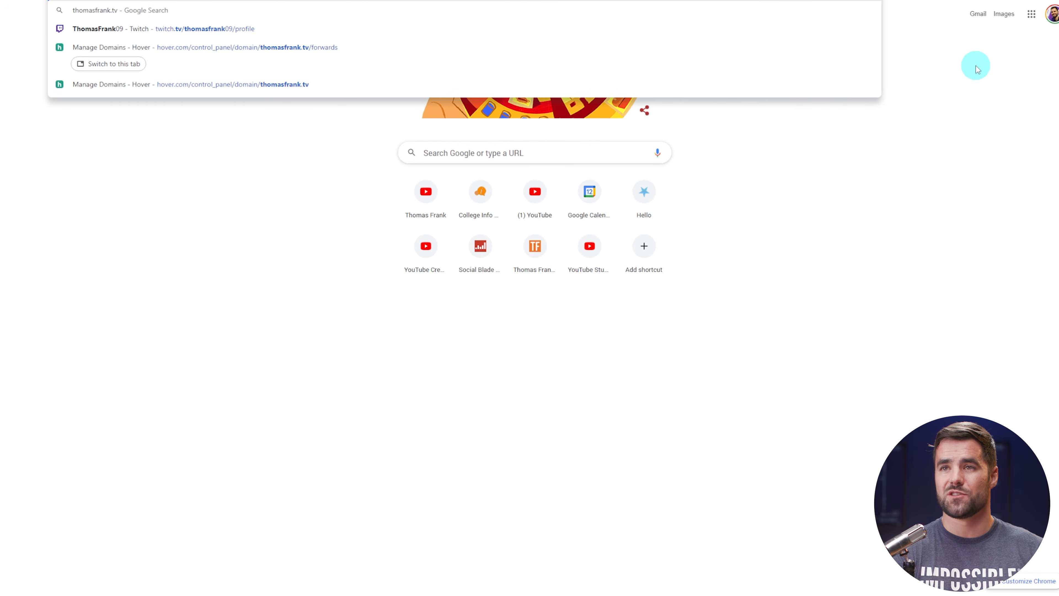
key(Return)
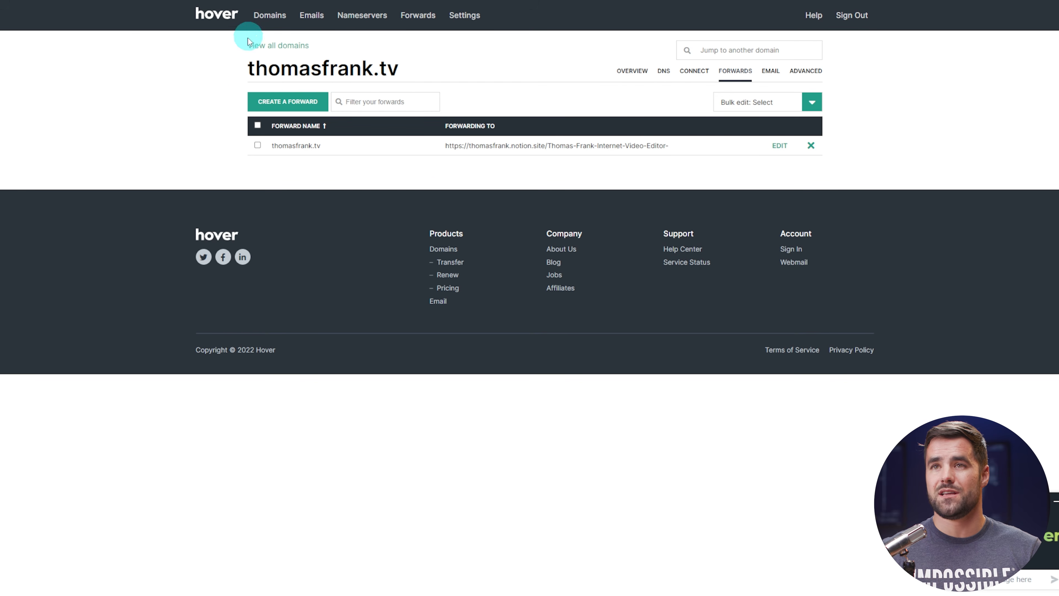
Examine the thomasfrank.tv forward and its Notion destination address in Hover, and copy the domain name.
key(ctrl+equal)
key(ctrl+equal)
key(ctrl+equal)
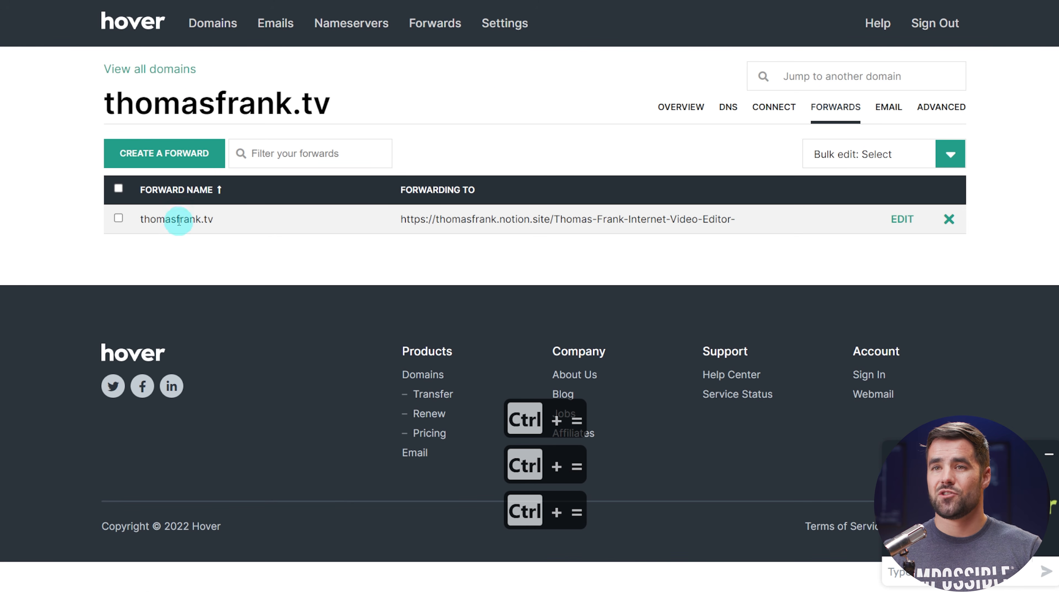
drag(413, 218, 663, 220)
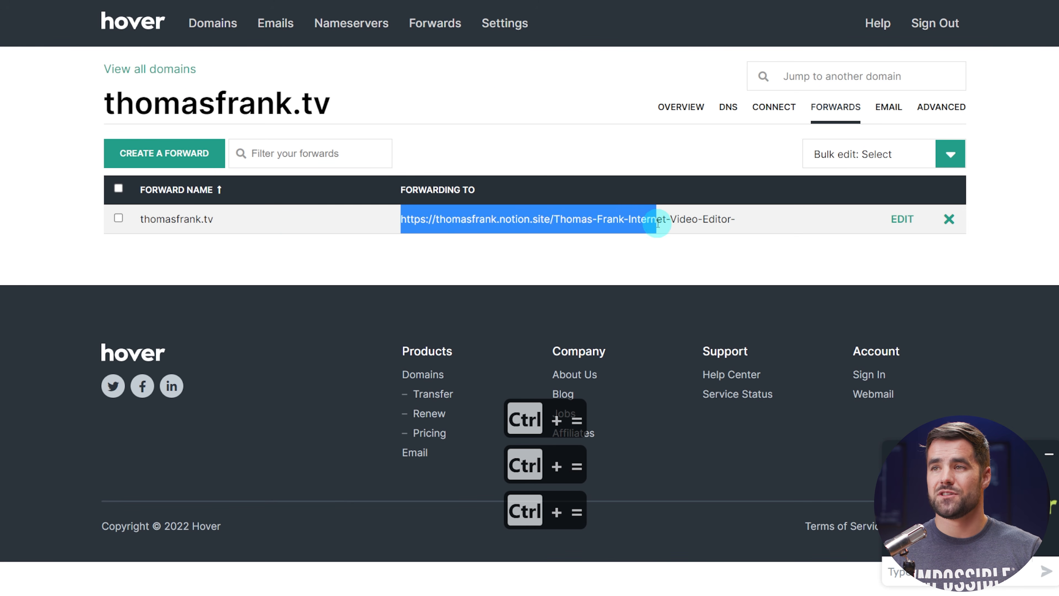
click(679, 240)
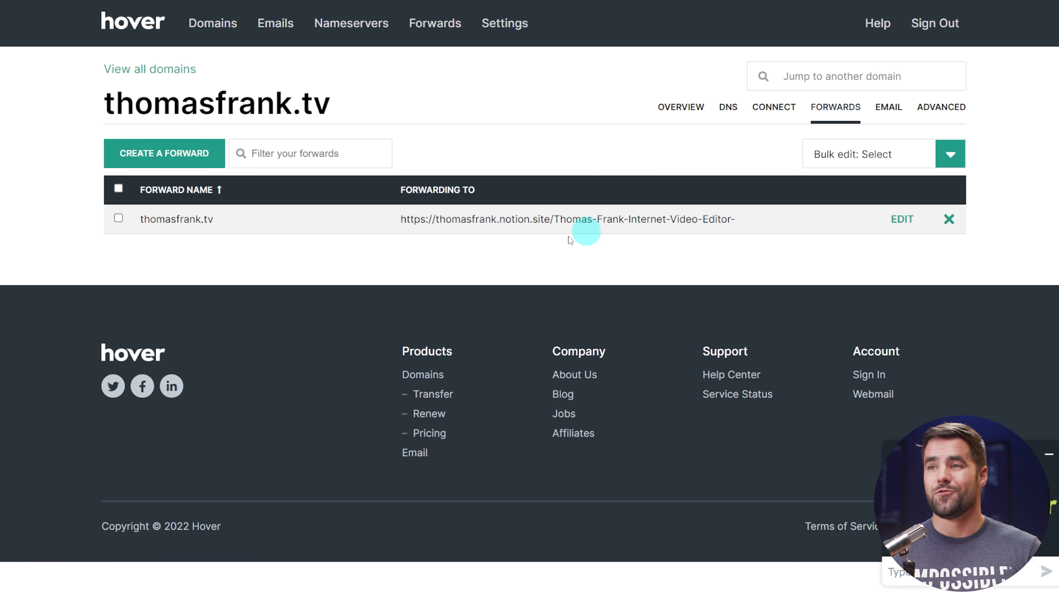
drag(225, 225, 144, 221)
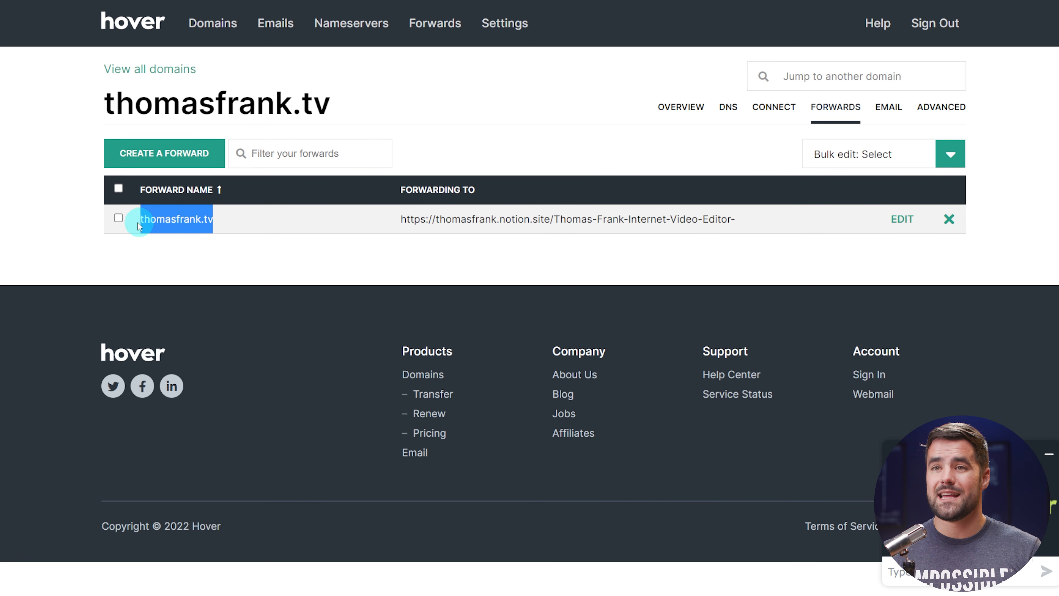
key(ctrl+c)
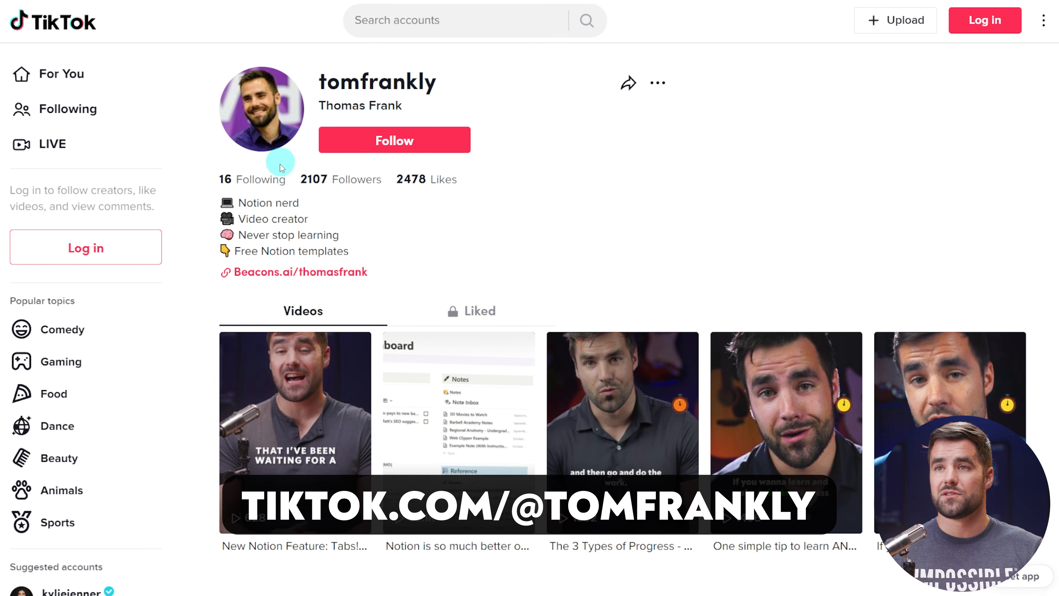
Open the Beacons link from the TikTok profile, continue past the external-site notice, and look over the link-in-bio page's video and links.
click(286, 275)
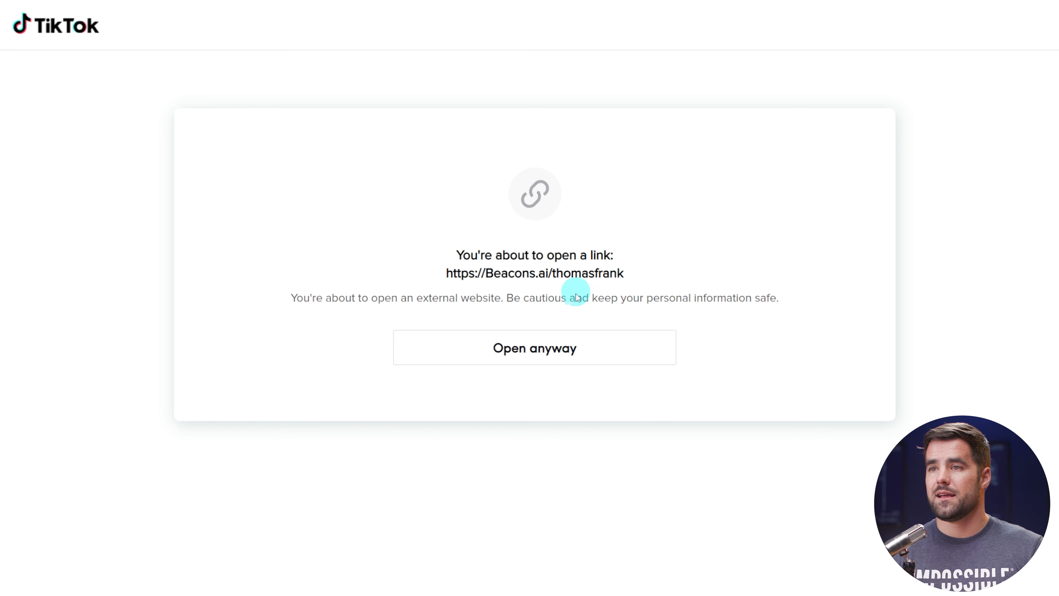
click(562, 348)
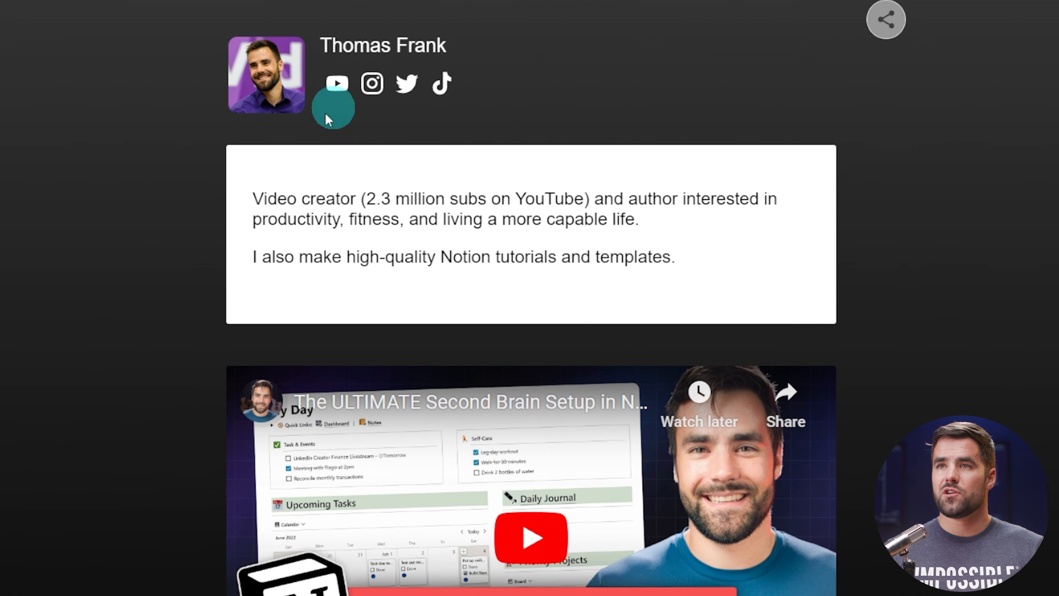
scroll(560, 232, down, 10)
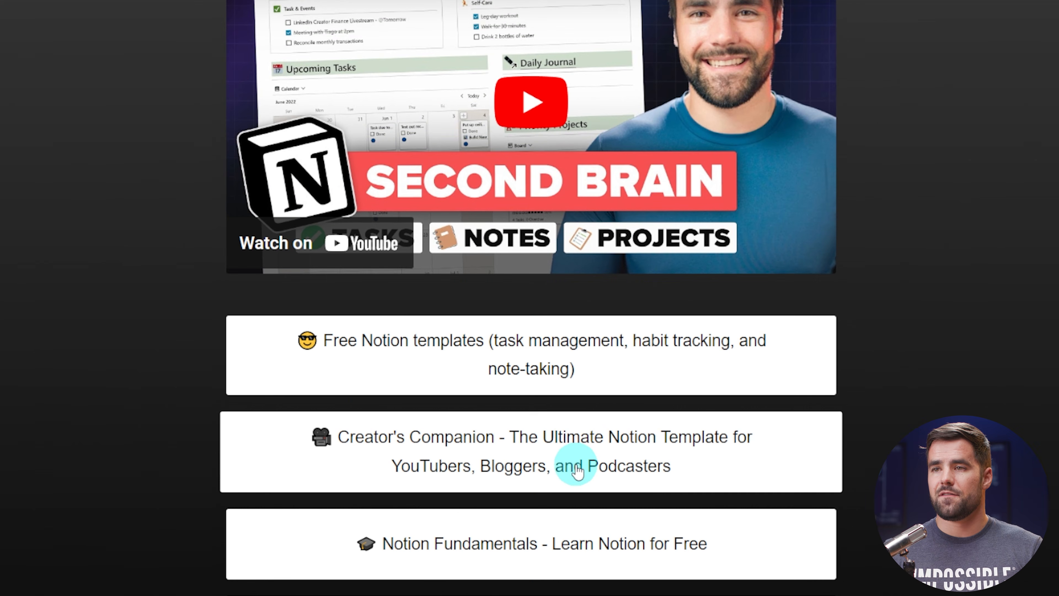
scroll(577, 479, down, 4)
scroll(582, 522, up, 6)
scroll(672, 18, up, 4)
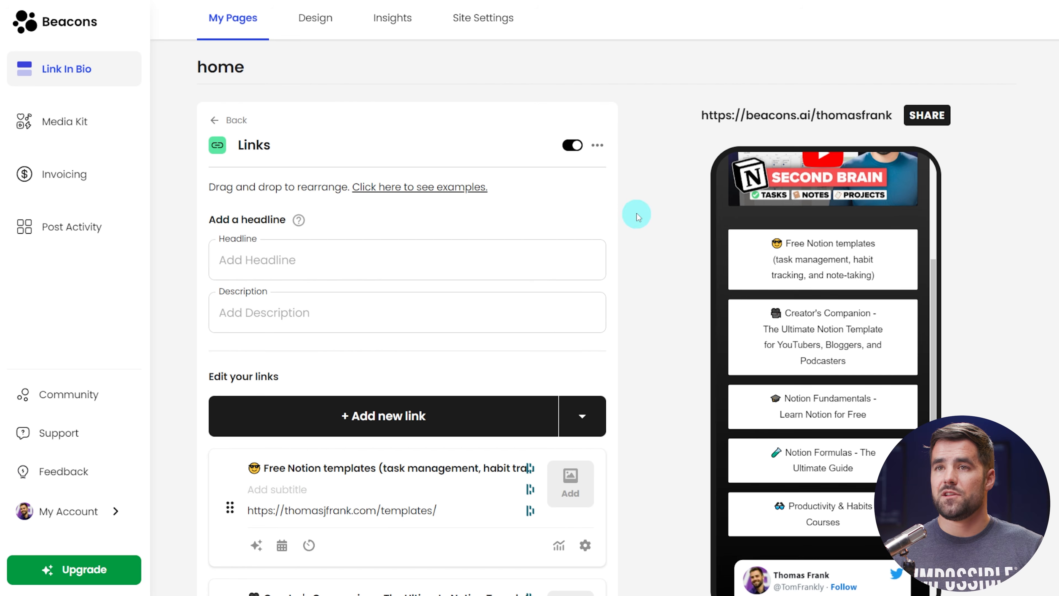
View the home page's block list in the Beacons editor and open the Links block to examine its link entries.
click(220, 121)
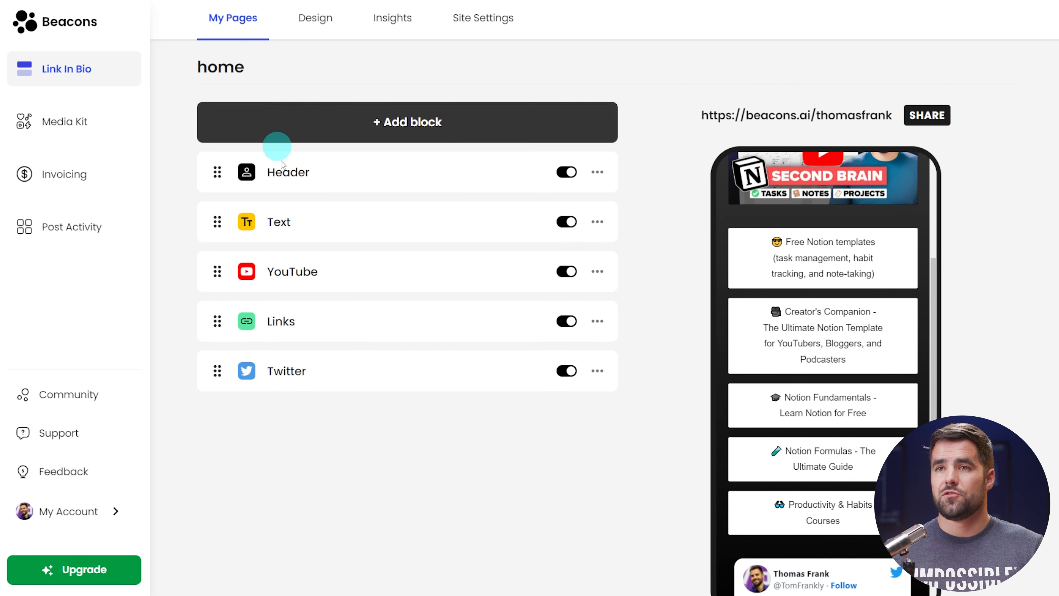
click(294, 323)
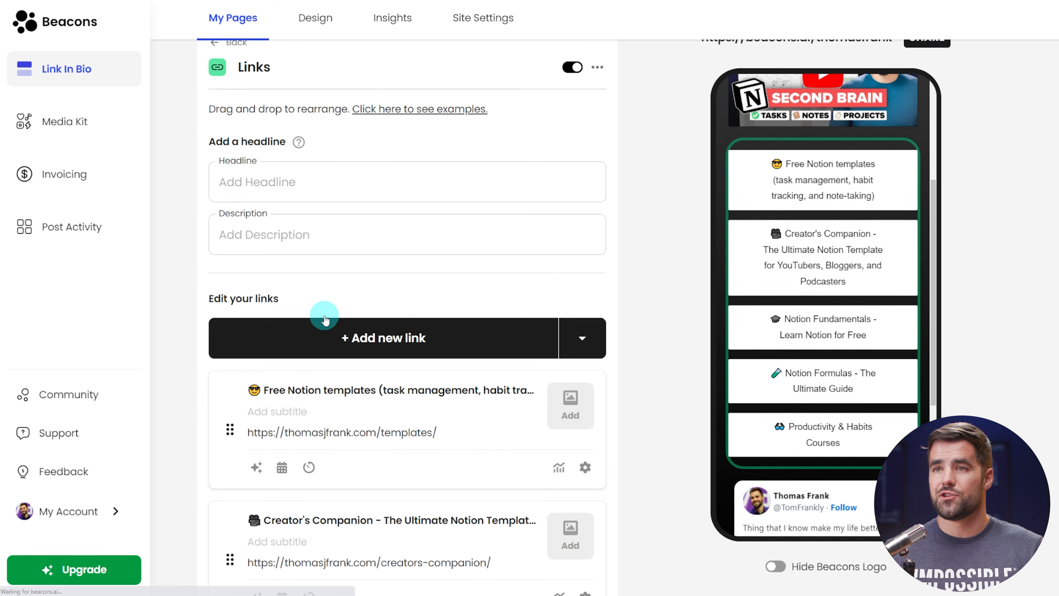
scroll(892, 275, up, 3)
scroll(892, 275, up, 1)
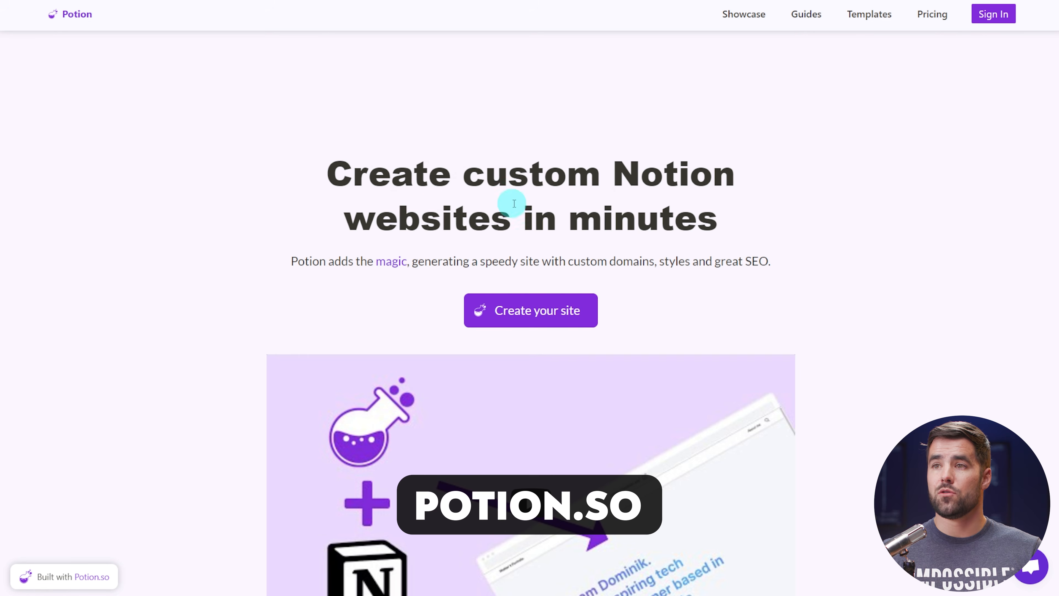
Look over Potion's homepage, leave the Site Colors settings in the Super site editor, and review the portfolio preview from start to end.
scroll(514, 204, down, 3)
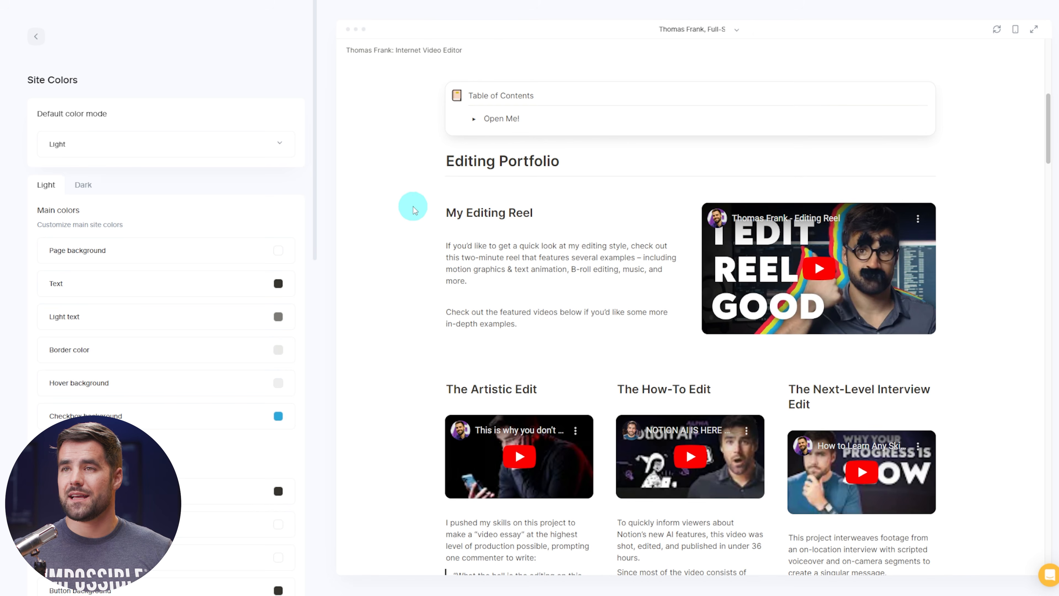
scroll(413, 209, up, 9)
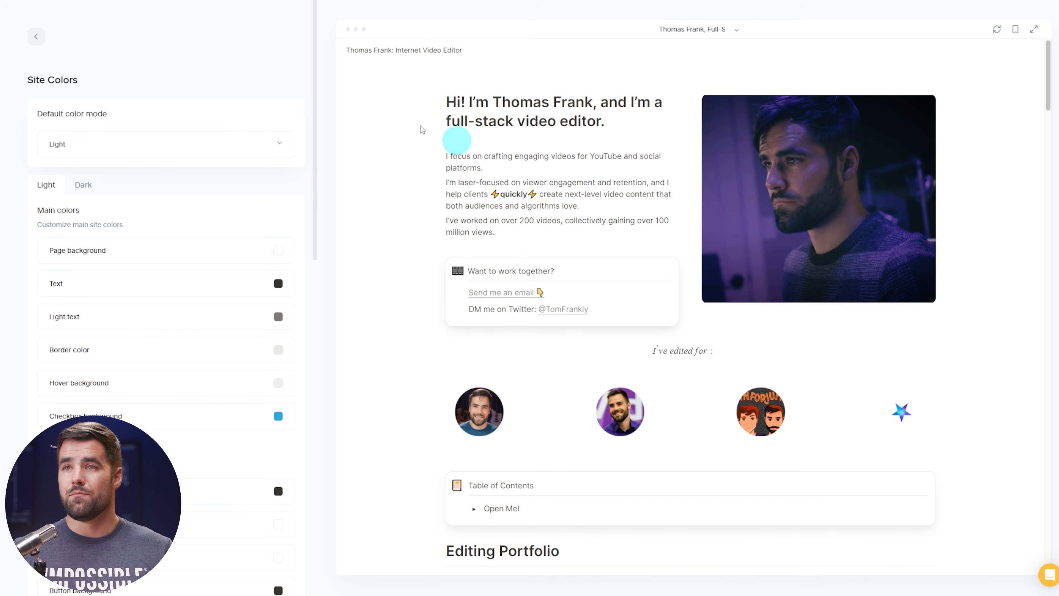
click(30, 47)
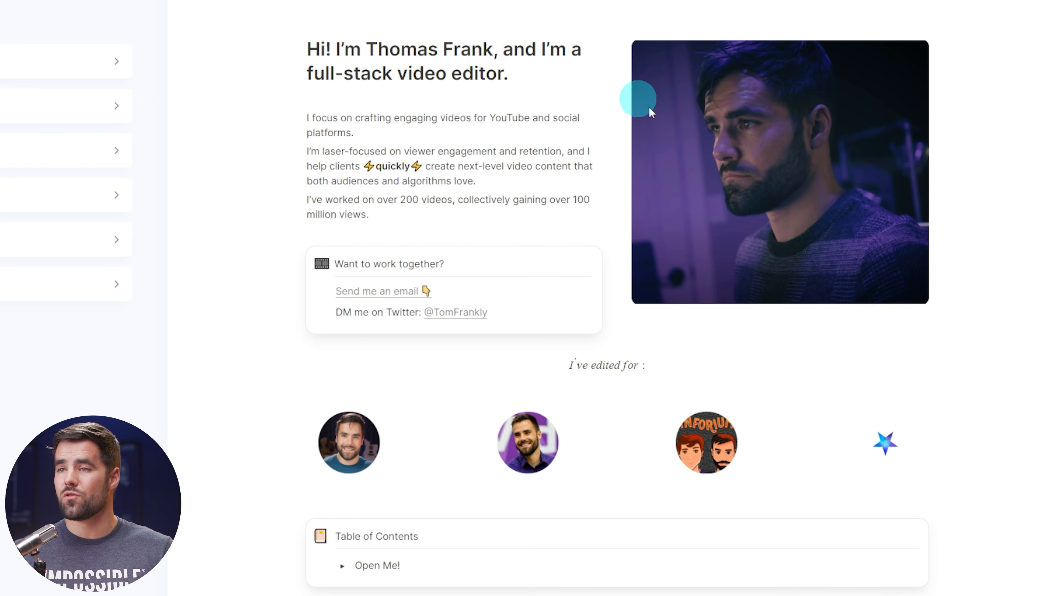
scroll(667, 108, down, 2)
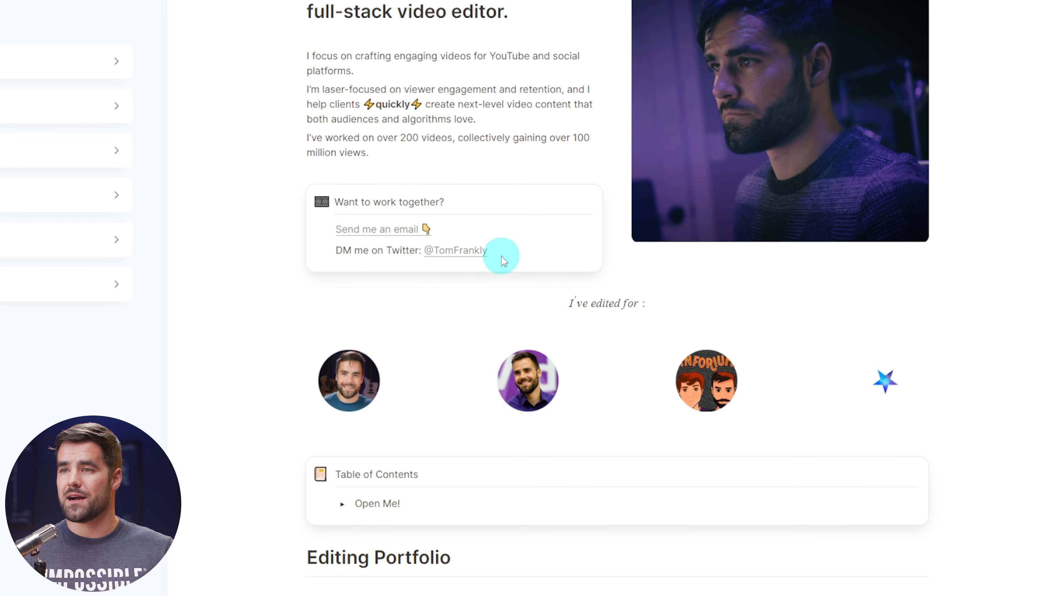
scroll(669, 272, down, 20)
scroll(672, 274, down, 9)
scroll(672, 279, up, 20)
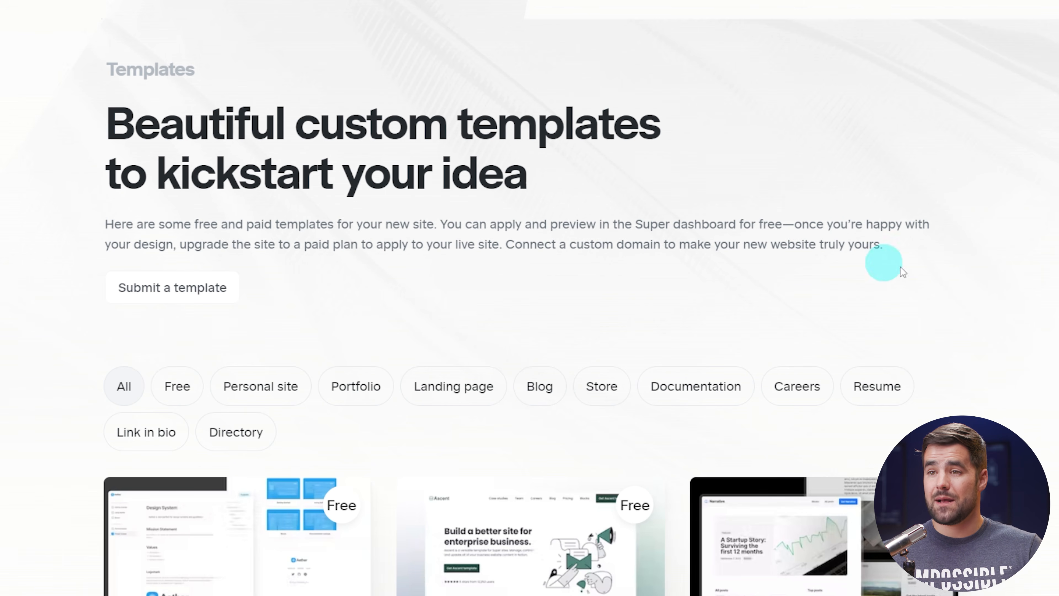
Browse the free and paid website templates in Super's template gallery.
scroll(959, 275, down, 6)
scroll(1002, 280, down, 8)
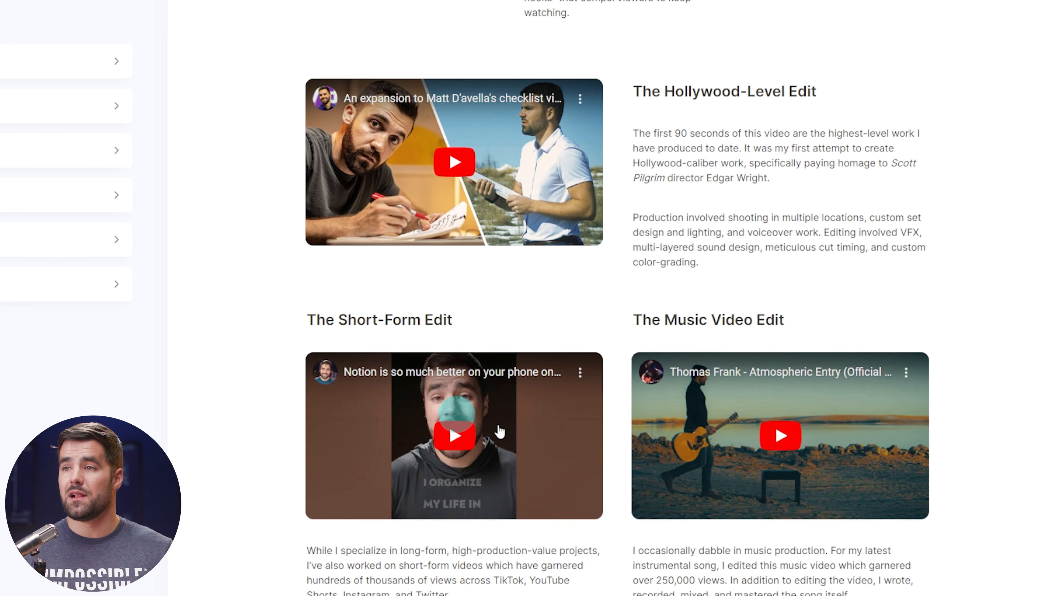
Examine the portfolio preview in Super's editor from the short-form edit through testimonials, editing value and FAQs, and return to the introduction.
scroll(839, 484, down, 7)
scroll(921, 475, down, 20)
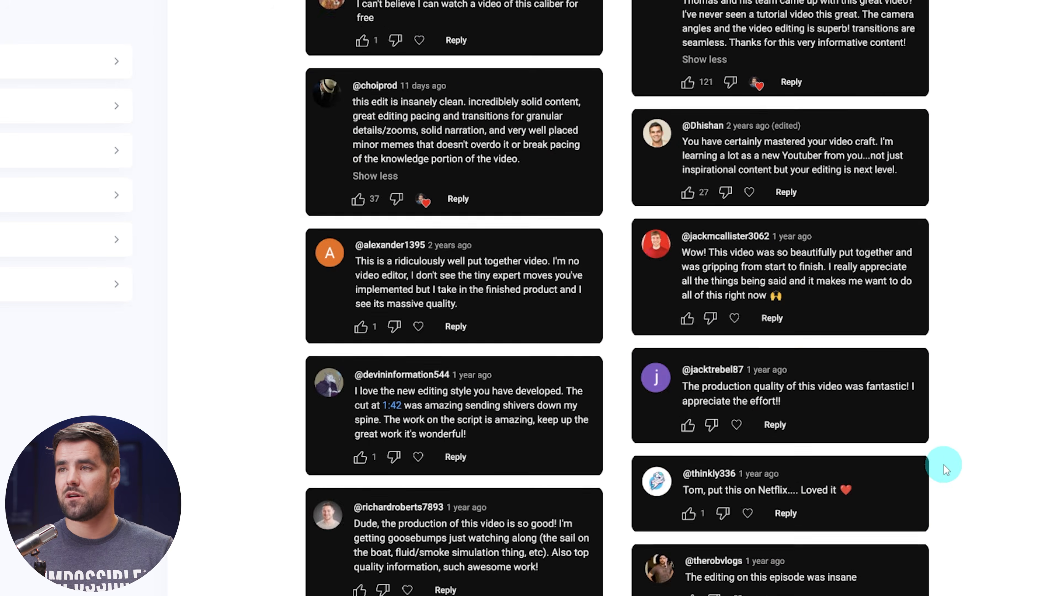
scroll(954, 467, down, 20)
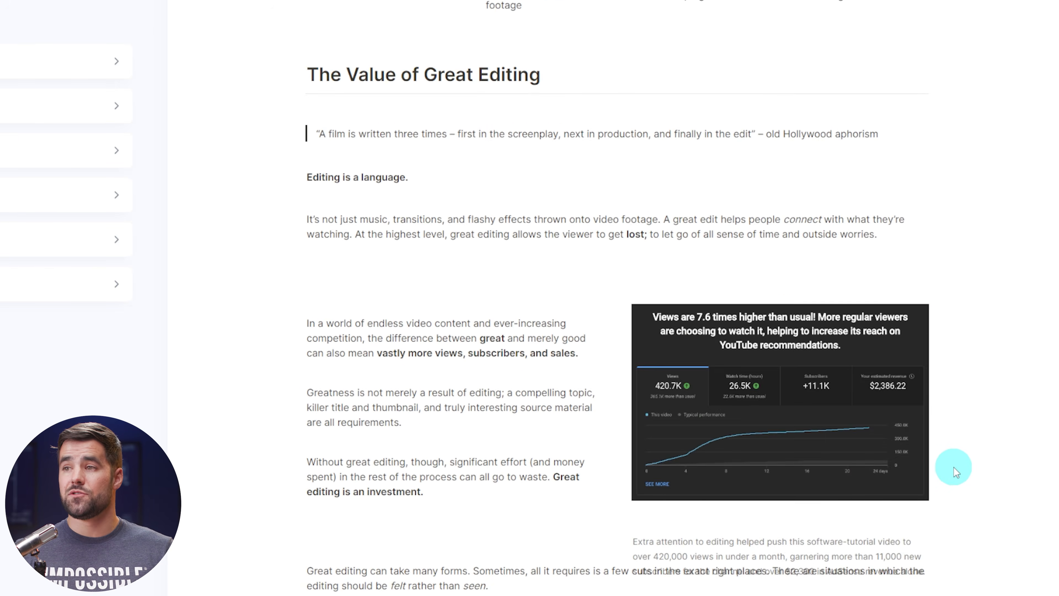
scroll(968, 489, down, 6)
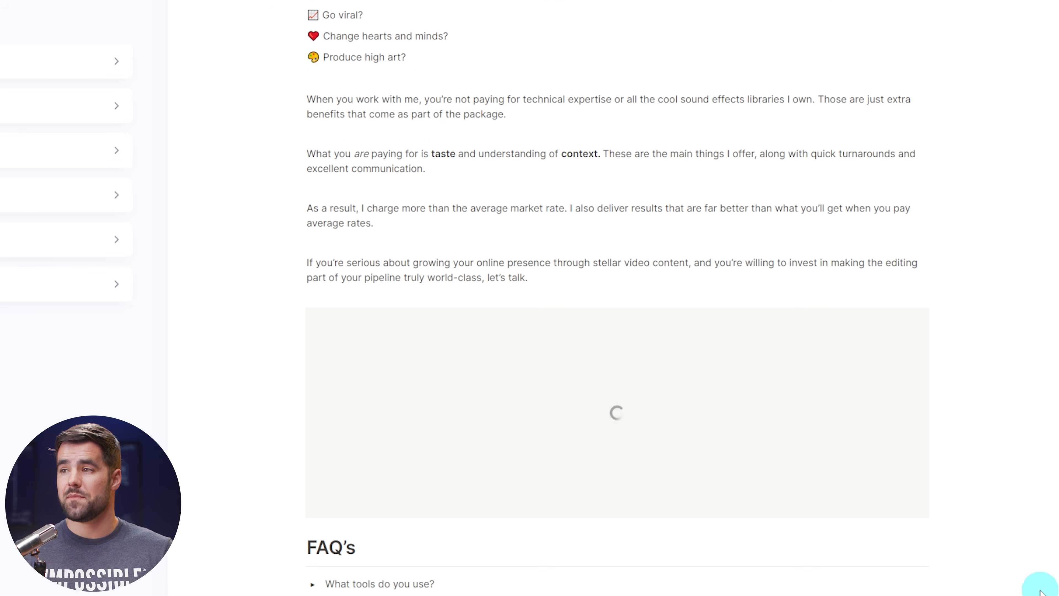
scroll(922, 270, down, 5)
scroll(769, 459, up, 20)
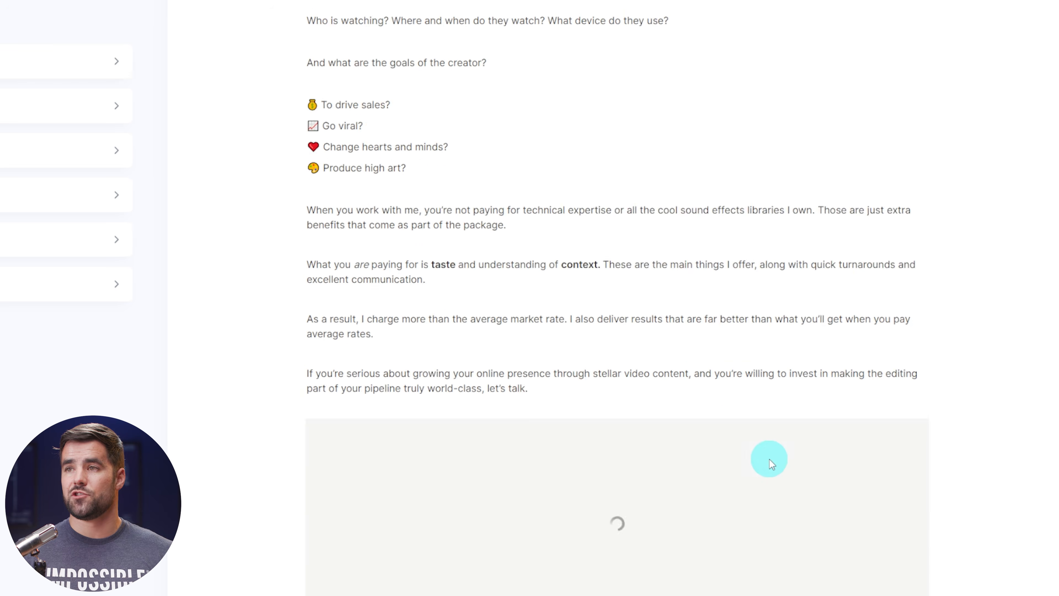
scroll(768, 468, up, 20)
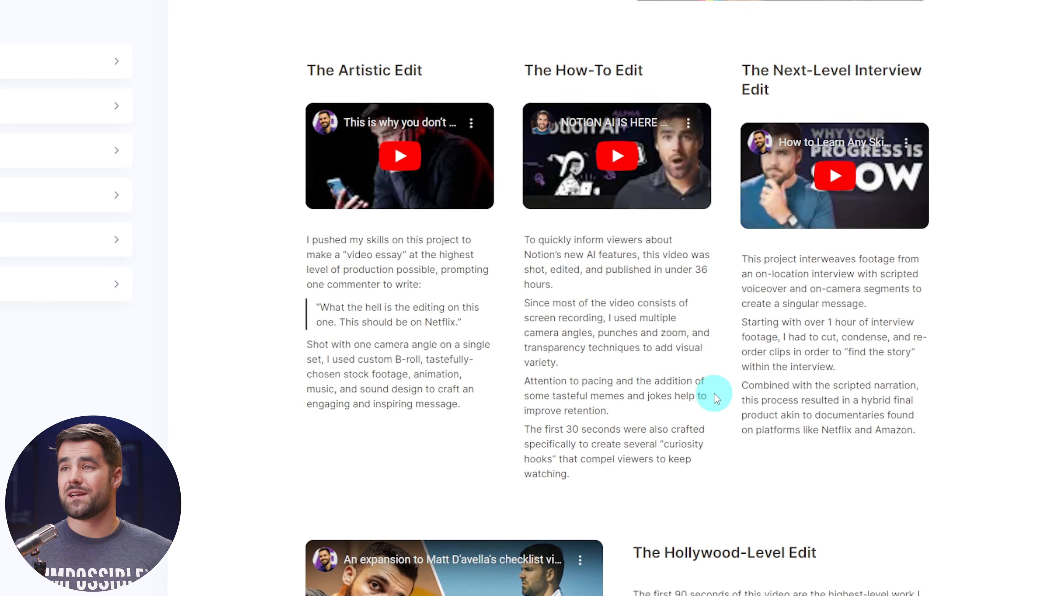
scroll(721, 395, up, 20)
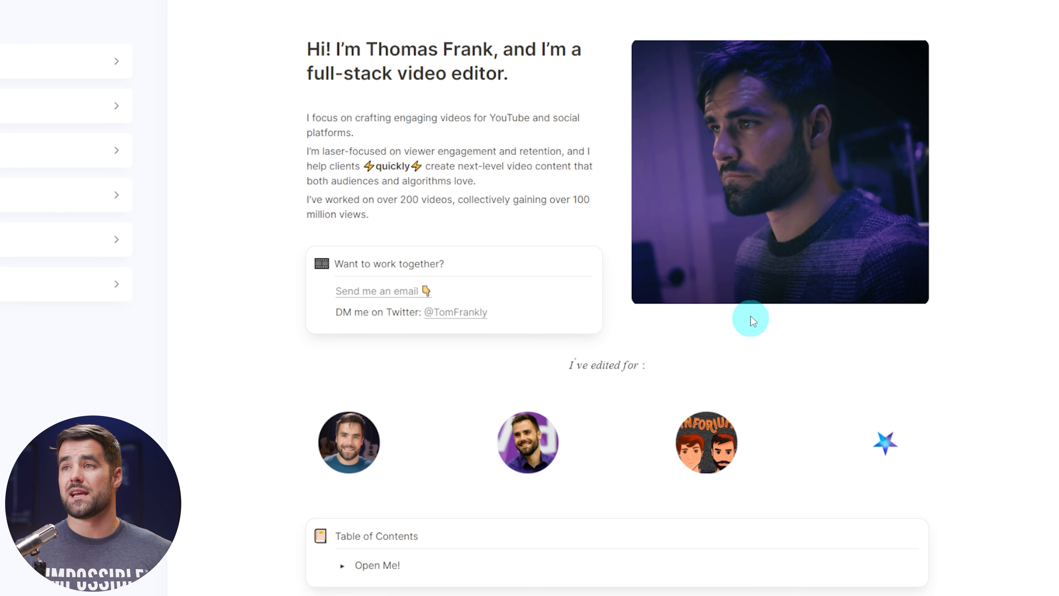